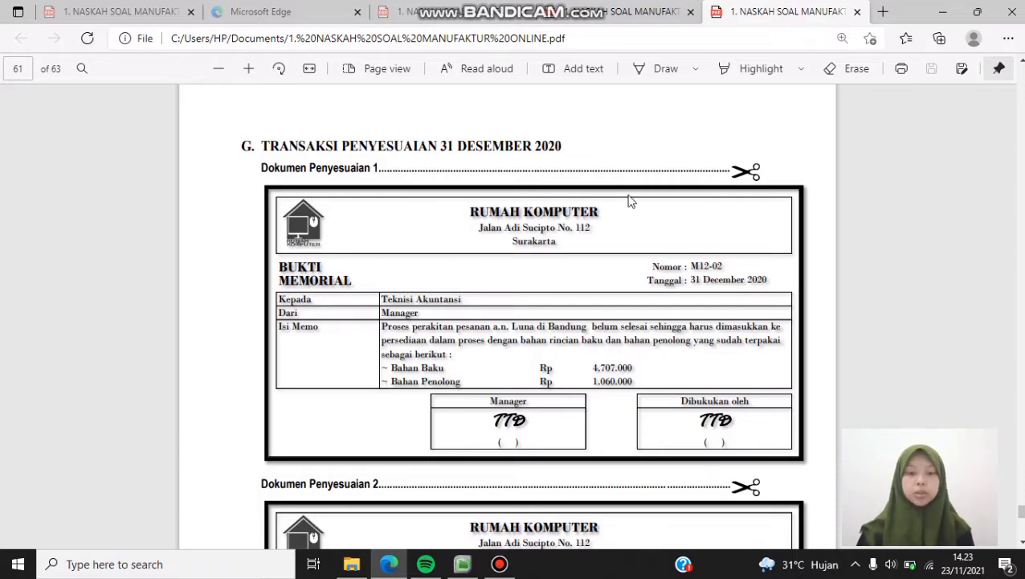
- Examine the documents for Transaksi 40 and 41 and the memo in Dokumen Penyesuaian 1 of the question PDF
scroll(524, 246, up, 10)
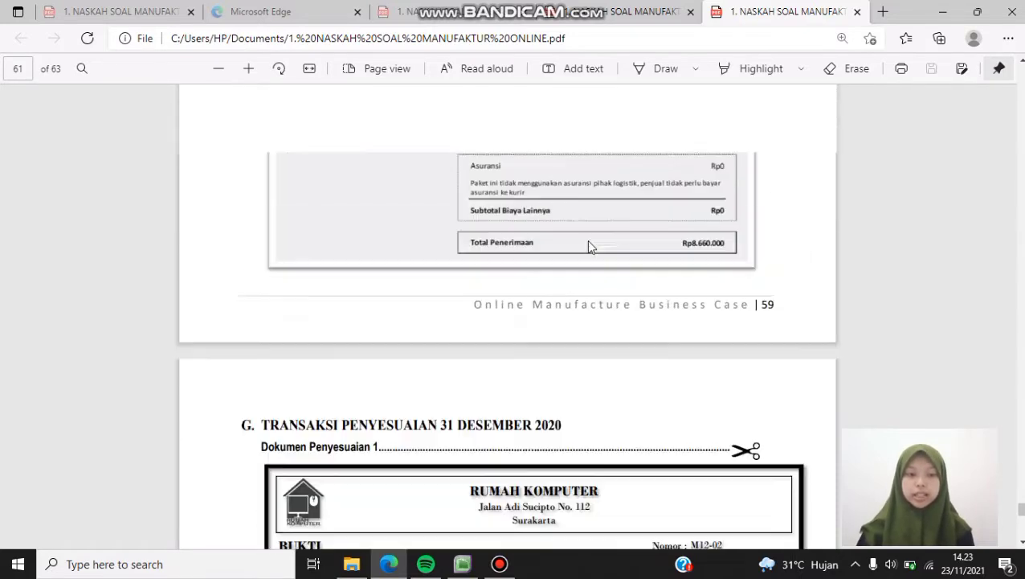
scroll(492, 287, up, 10)
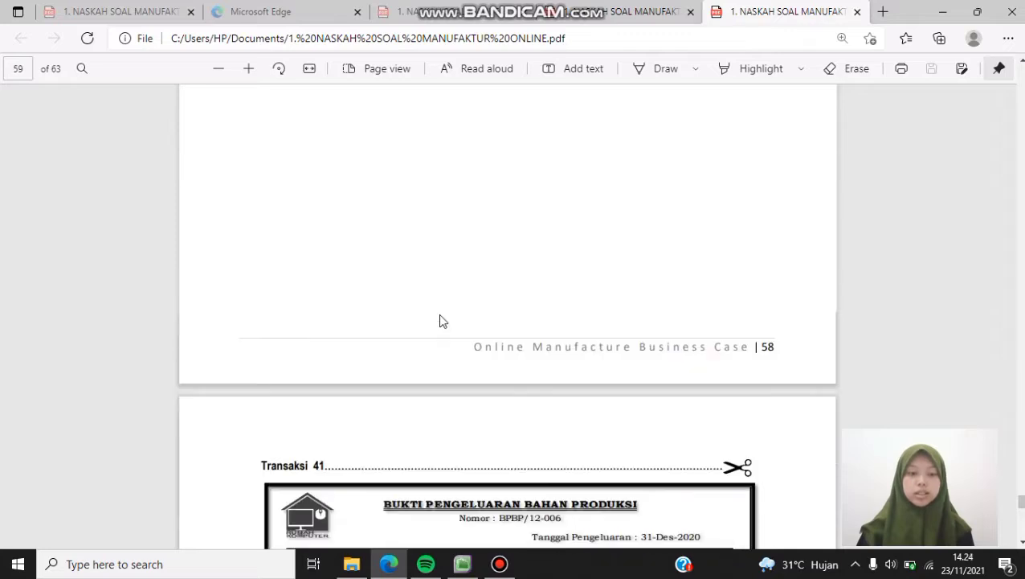
scroll(439, 317, down, 5)
scroll(441, 320, up, 4)
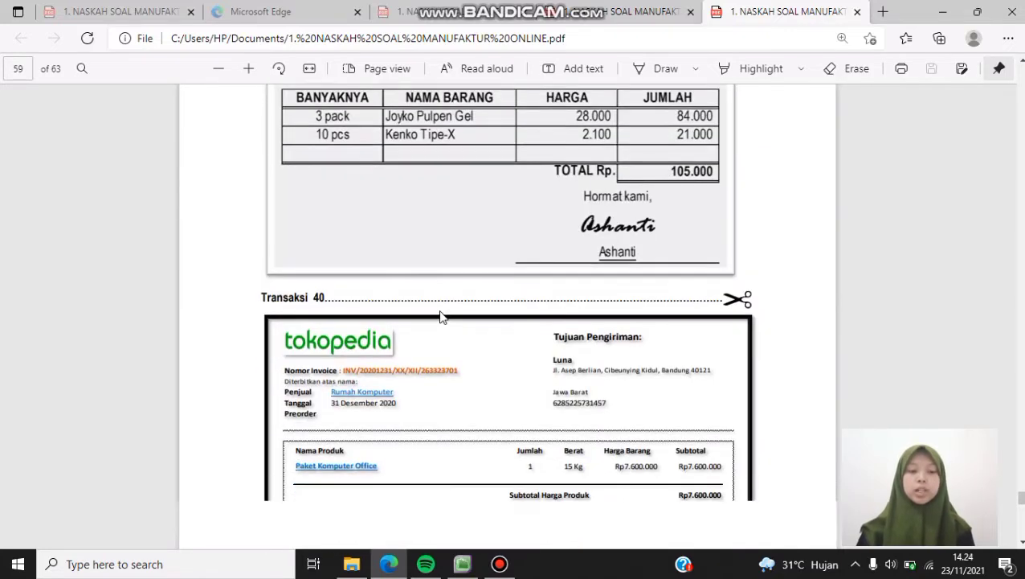
scroll(471, 195, down, 2)
scroll(472, 195, down, 1)
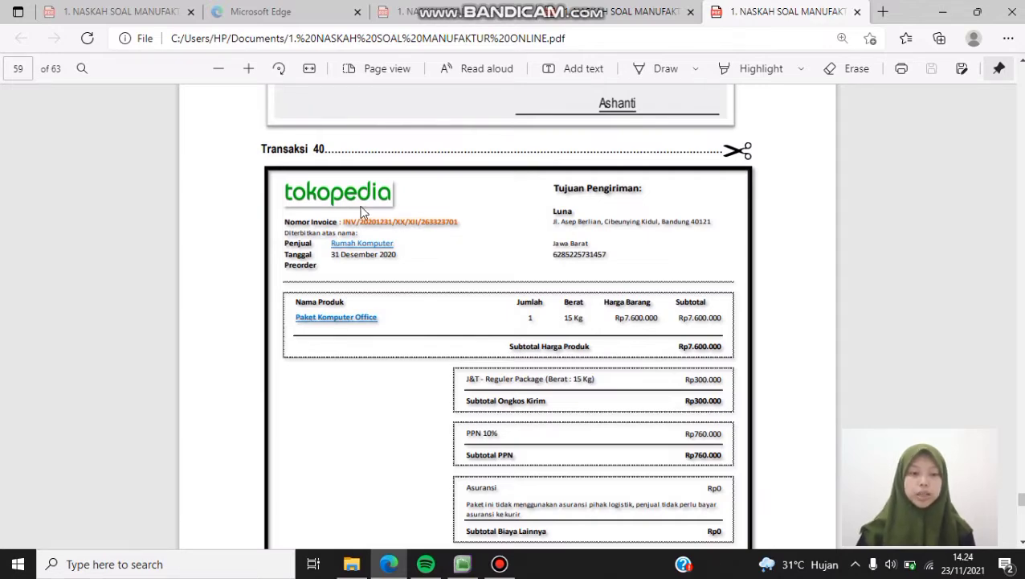
scroll(464, 233, down, 10)
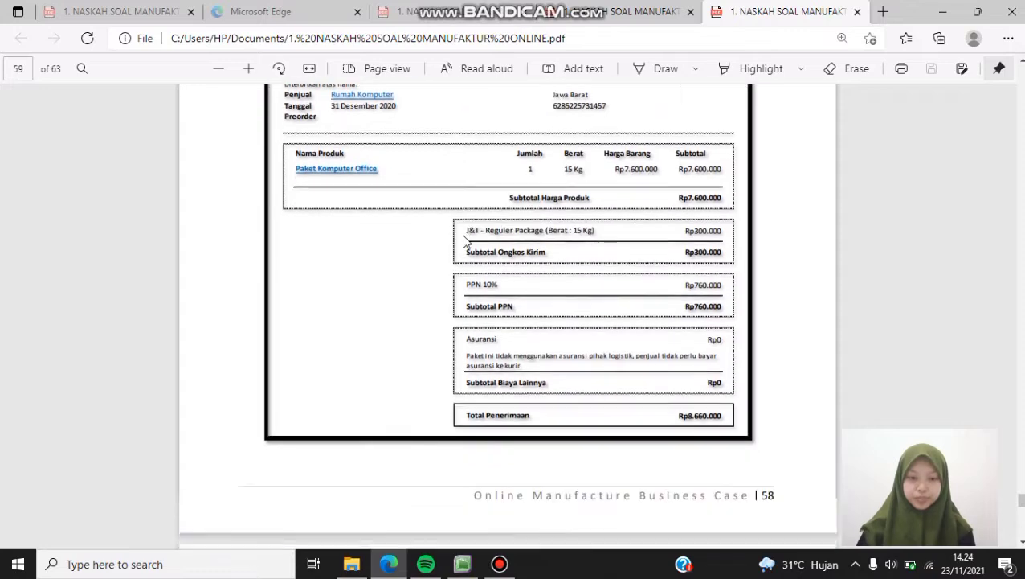
scroll(339, 273, down, 2)
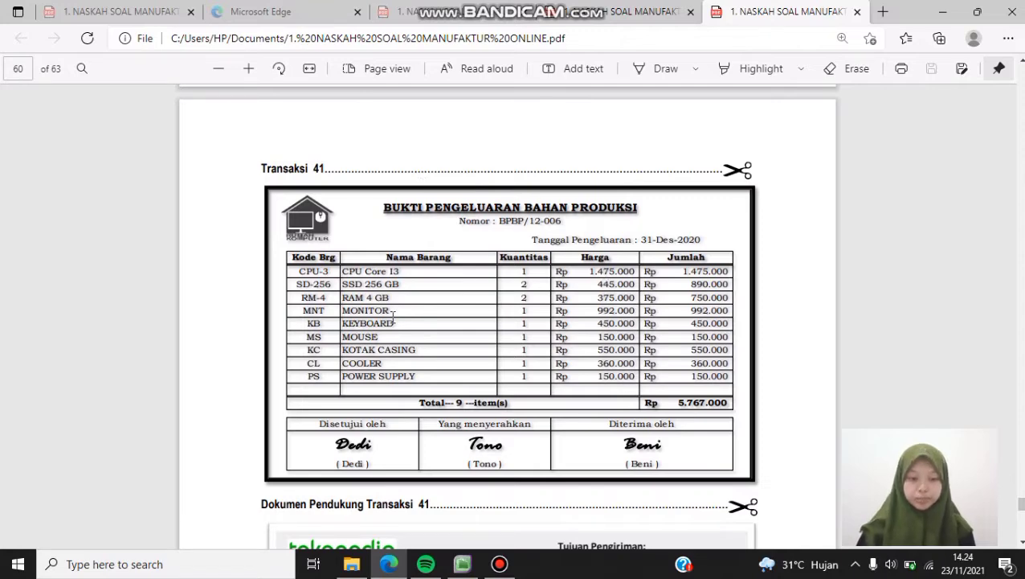
scroll(393, 318, down, 1)
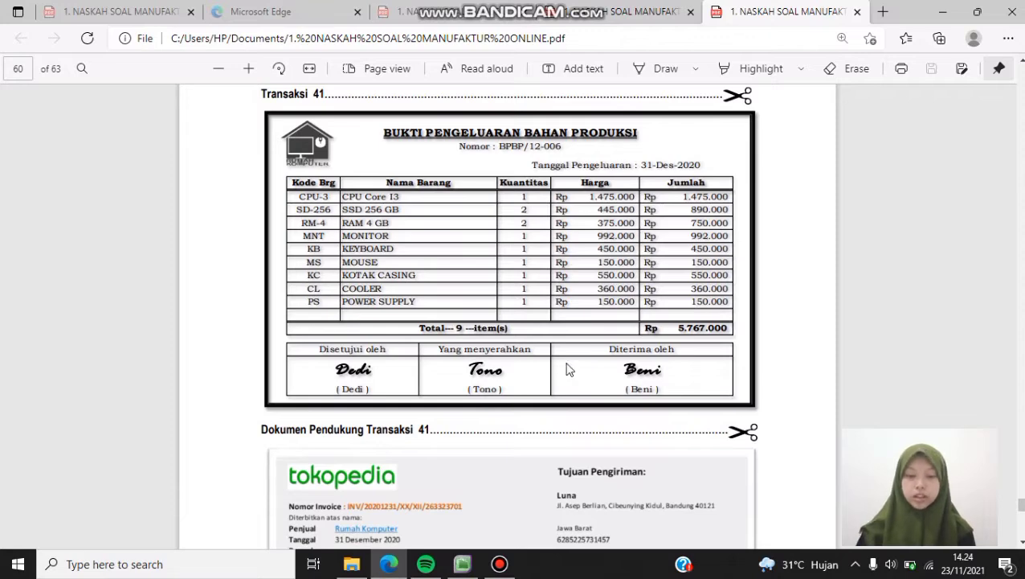
scroll(567, 369, down, 8)
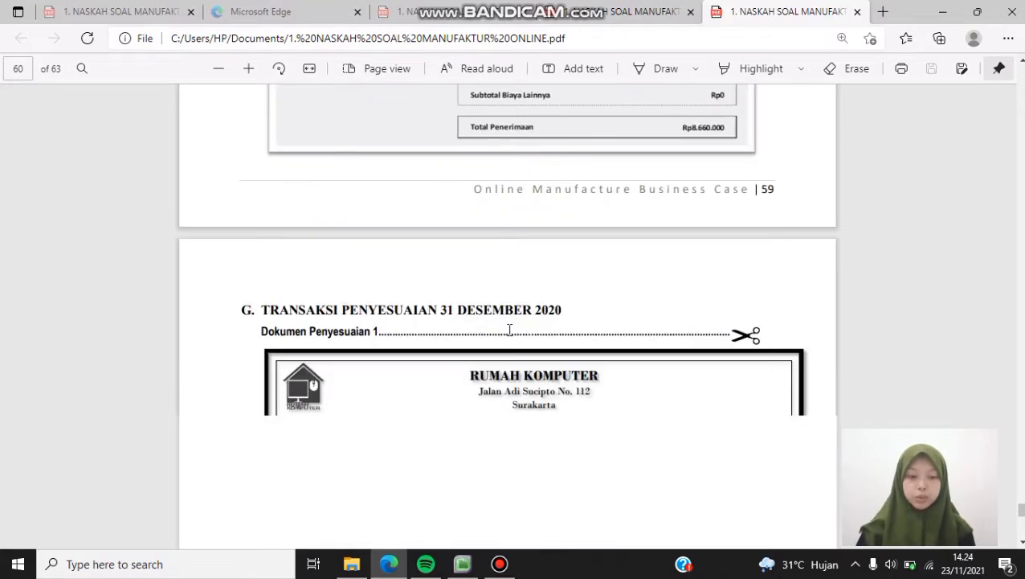
scroll(509, 329, down, 2)
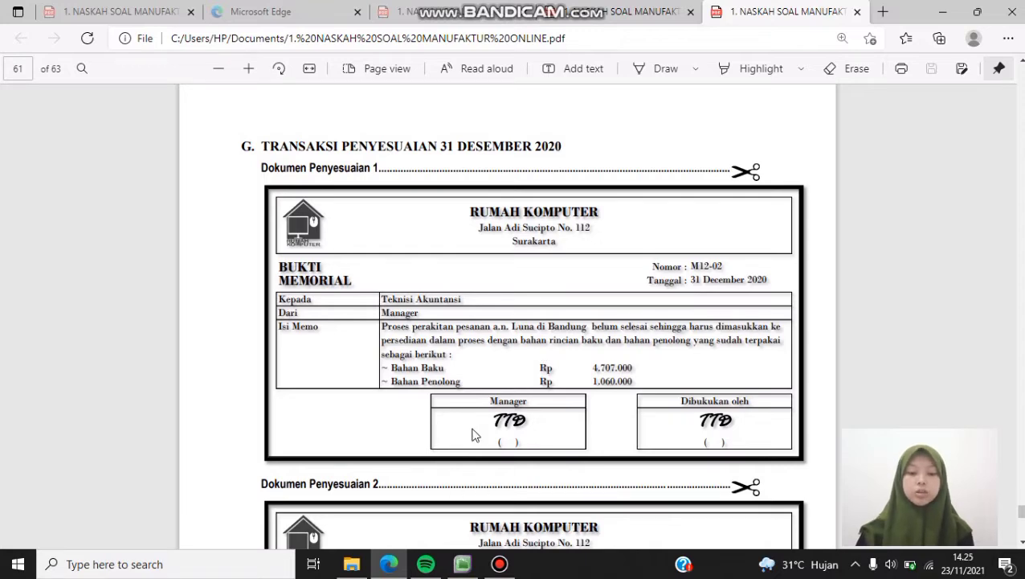
- Switch to MYOB Accounting and open a new general journal entry from the Accounts command centre
click(462, 565)
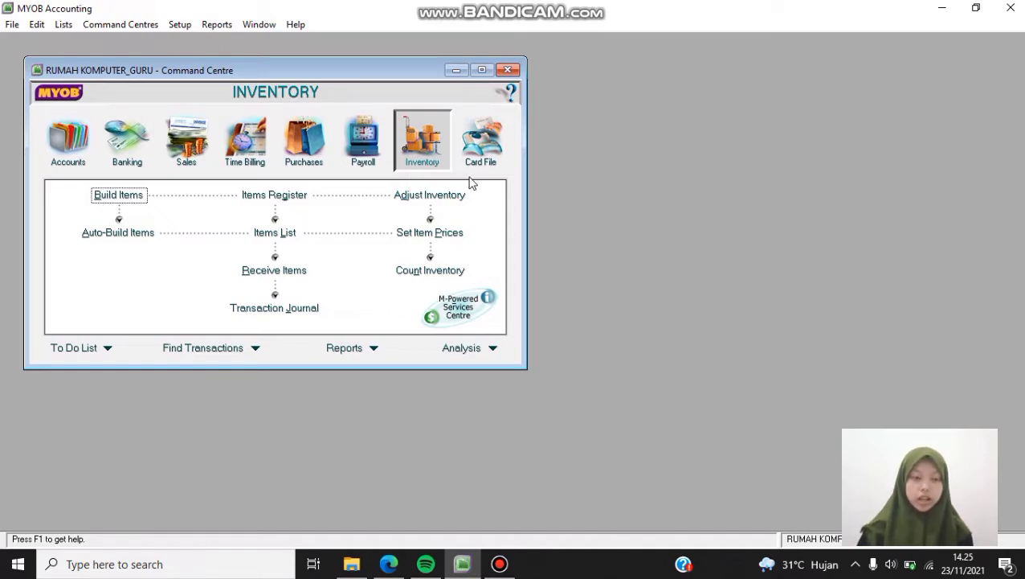
click(71, 140)
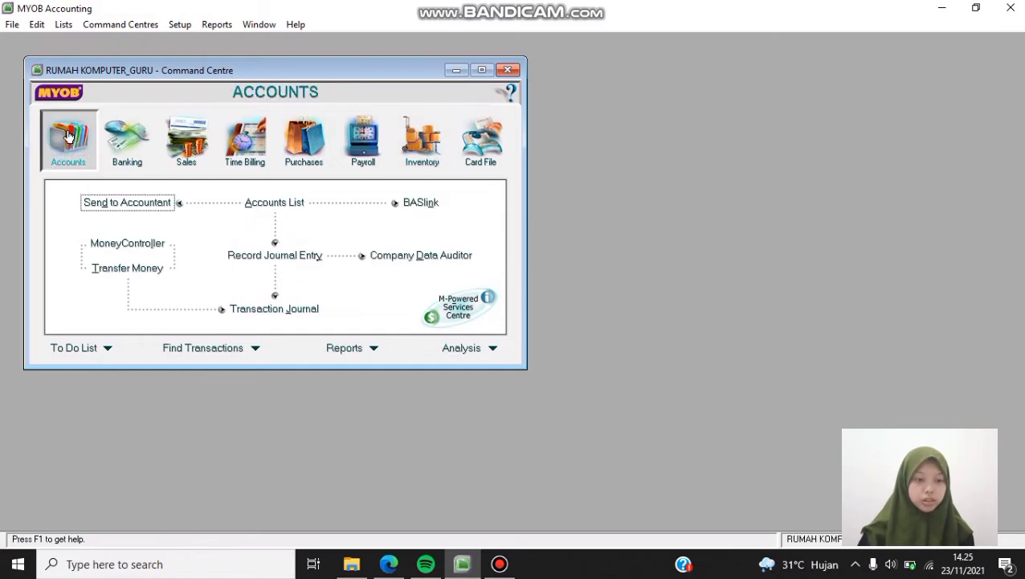
click(260, 259)
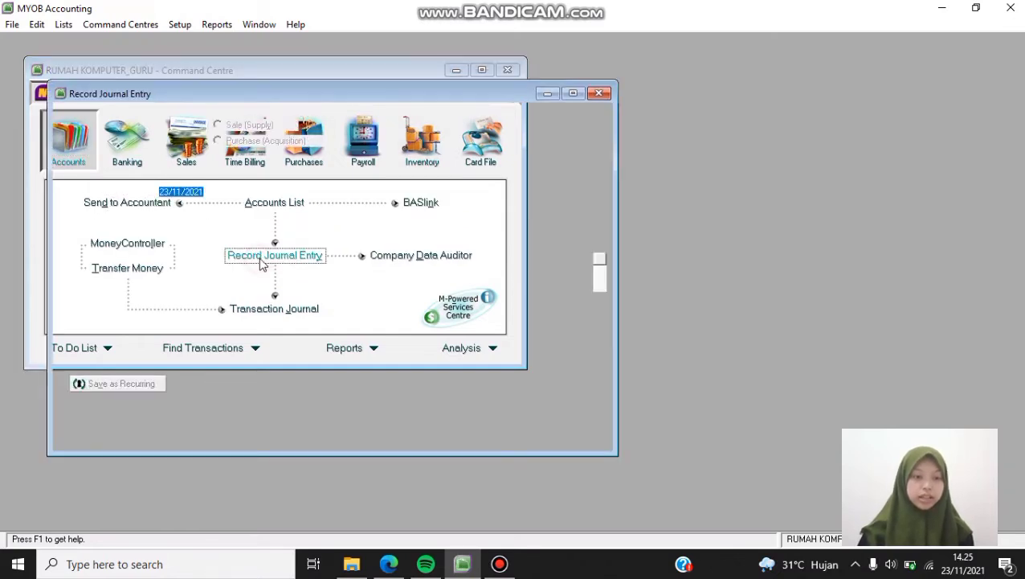
- Set the general journal number to M12-02 and the date to 31/12/2020, following the adjustment memo in the PDF
click(188, 176)
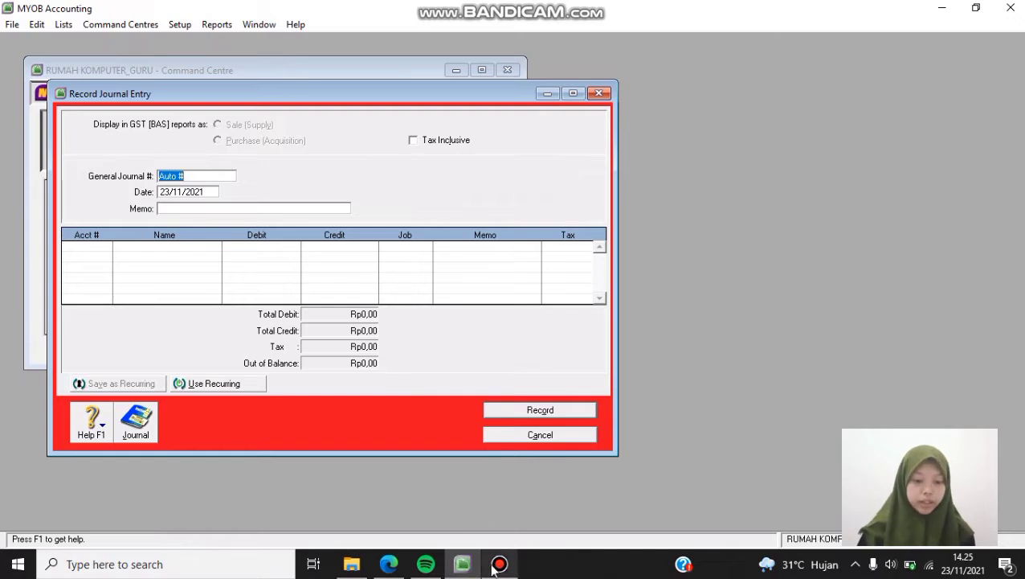
click(389, 565)
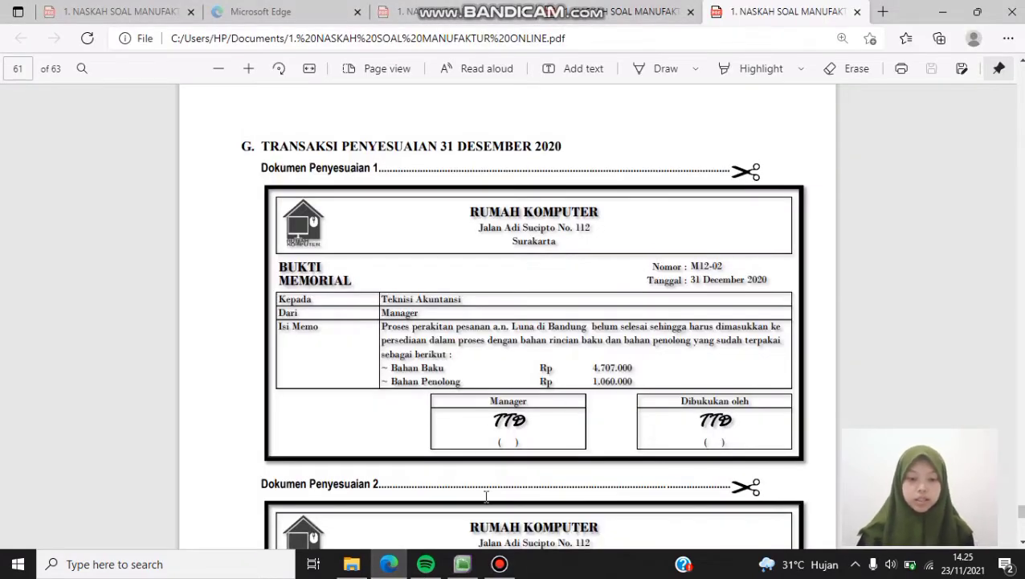
click(462, 564)
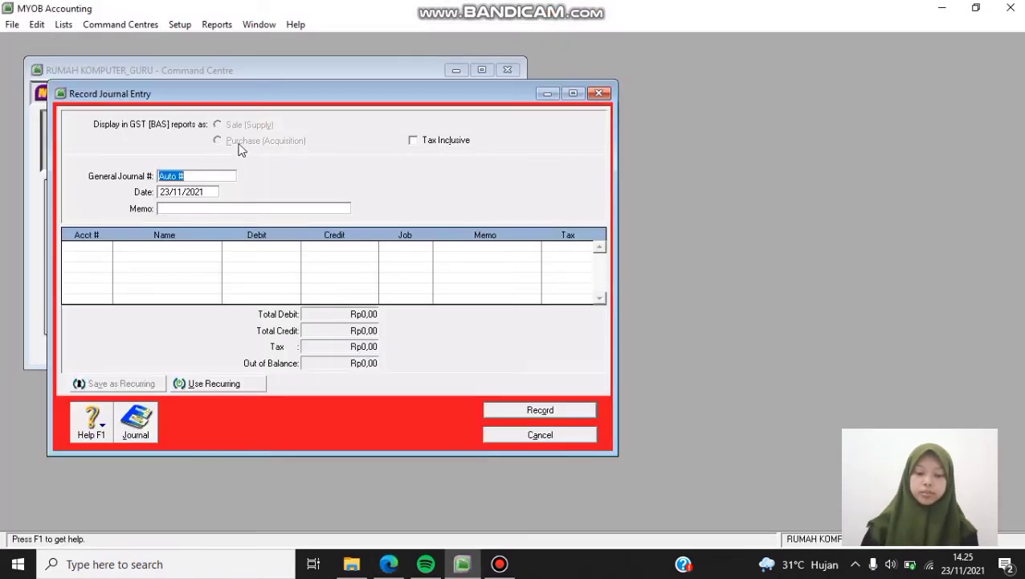
text(m)
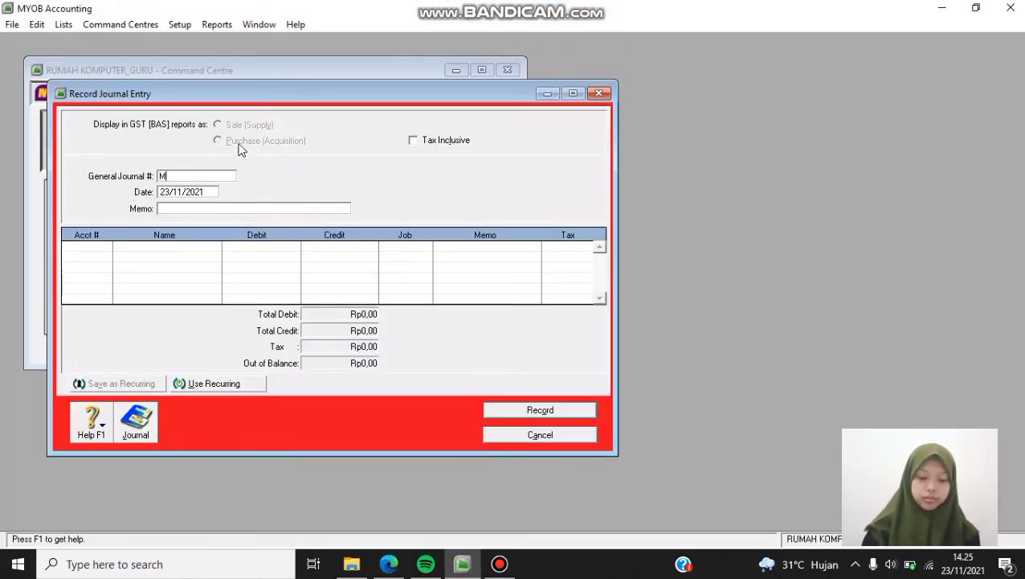
text(12-02)
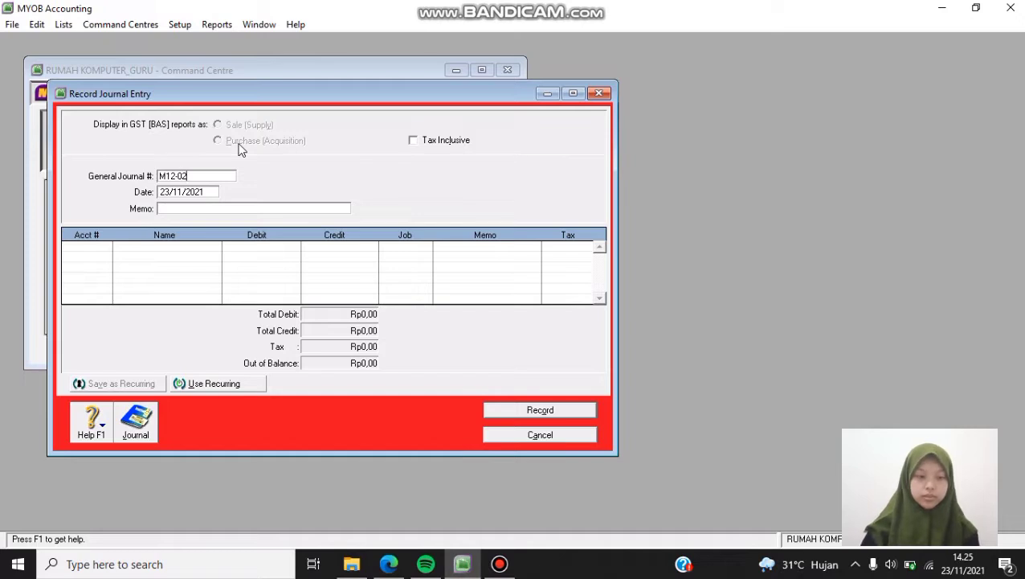
key(Tab)
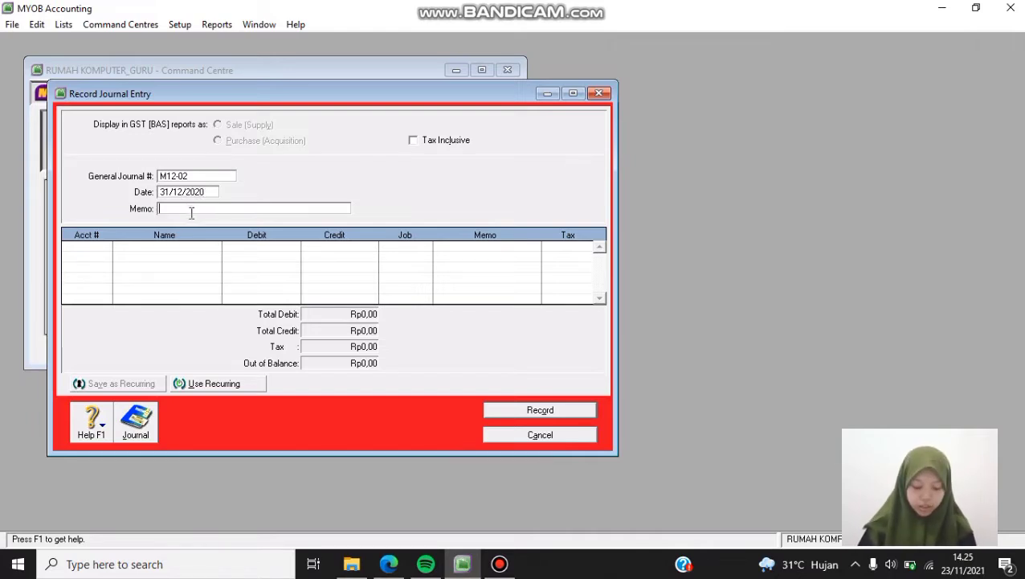
- Enter the journal memo "Penyesuaian persediaan barang dalam proses pesanan" followed by the customer's name
click(388, 565)
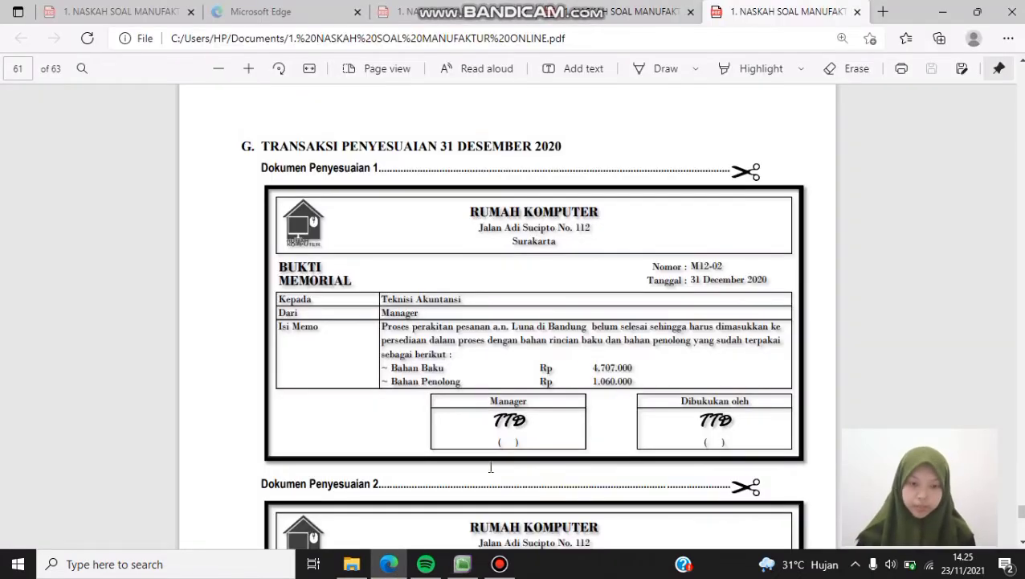
click(461, 565)
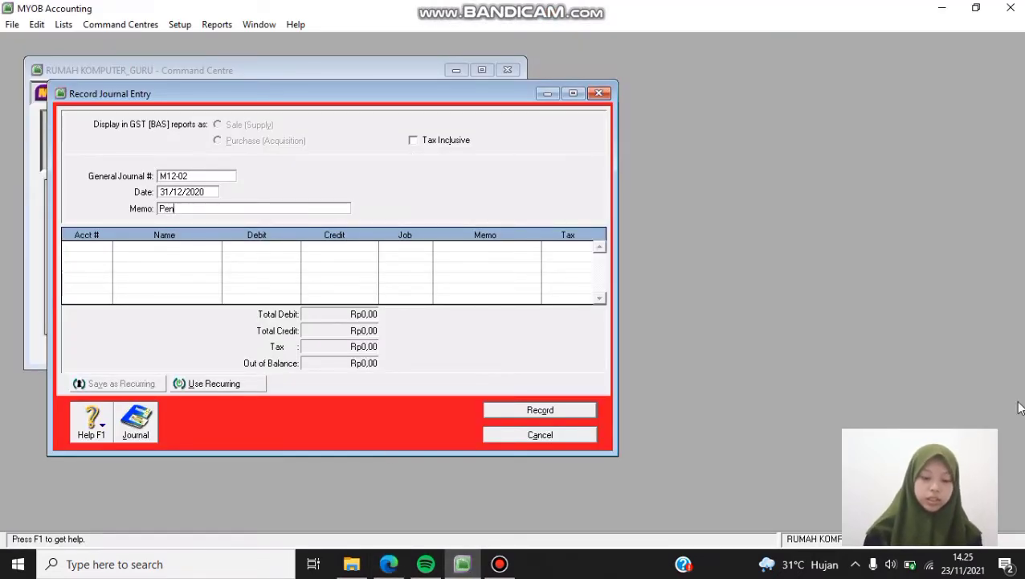
text(uaian )
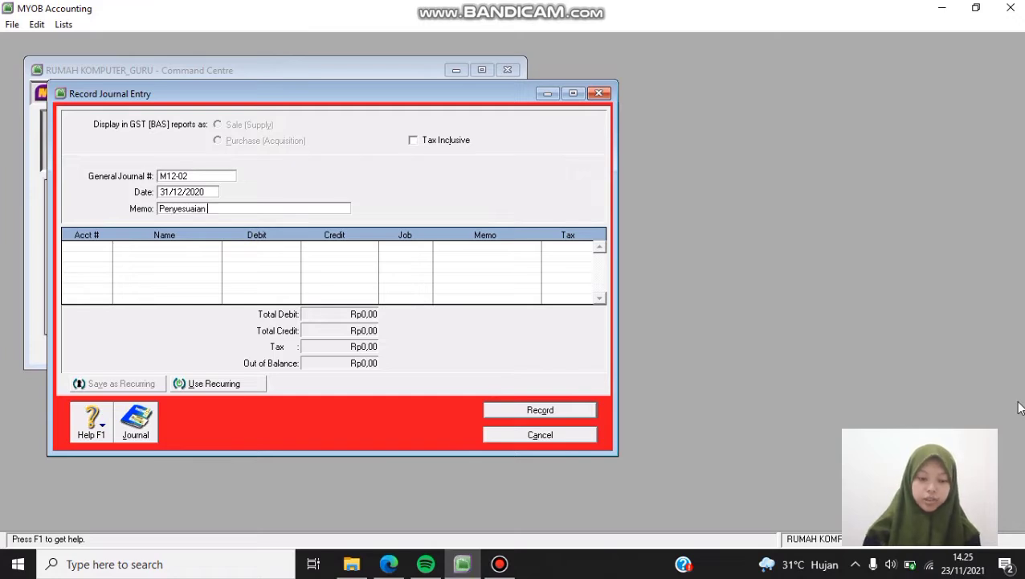
text(persediaan)
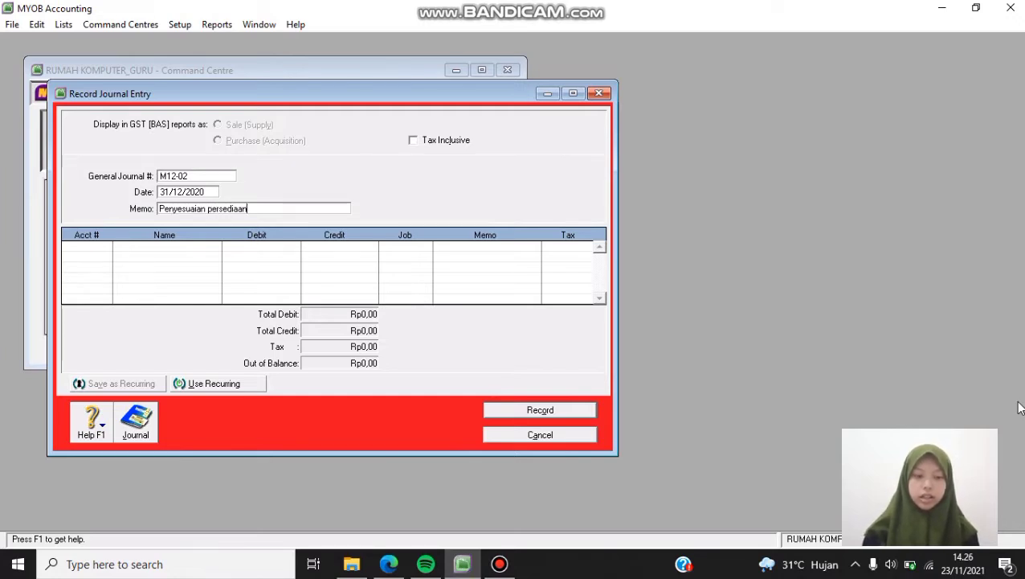
text( barang)
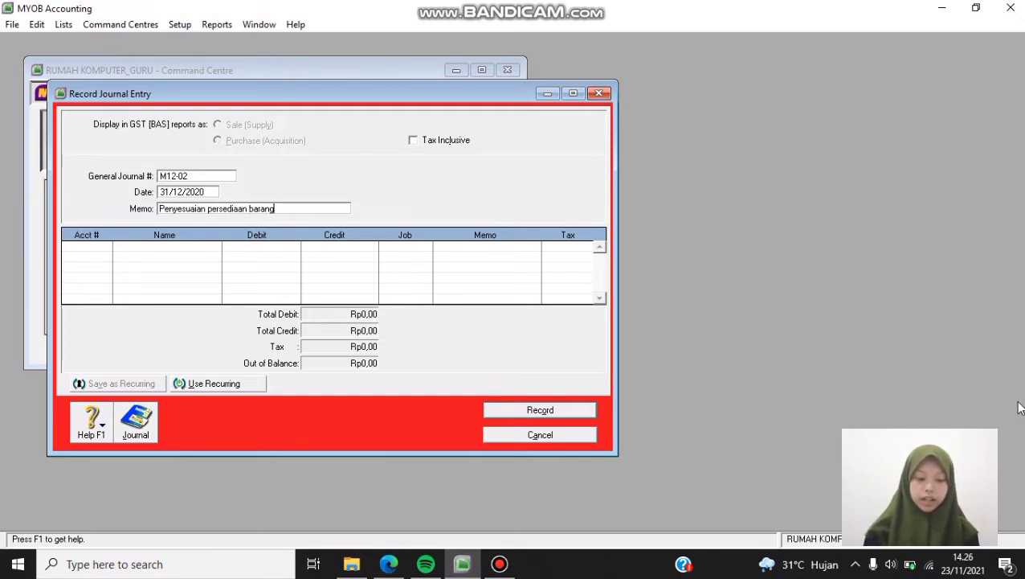
text( dalam p)
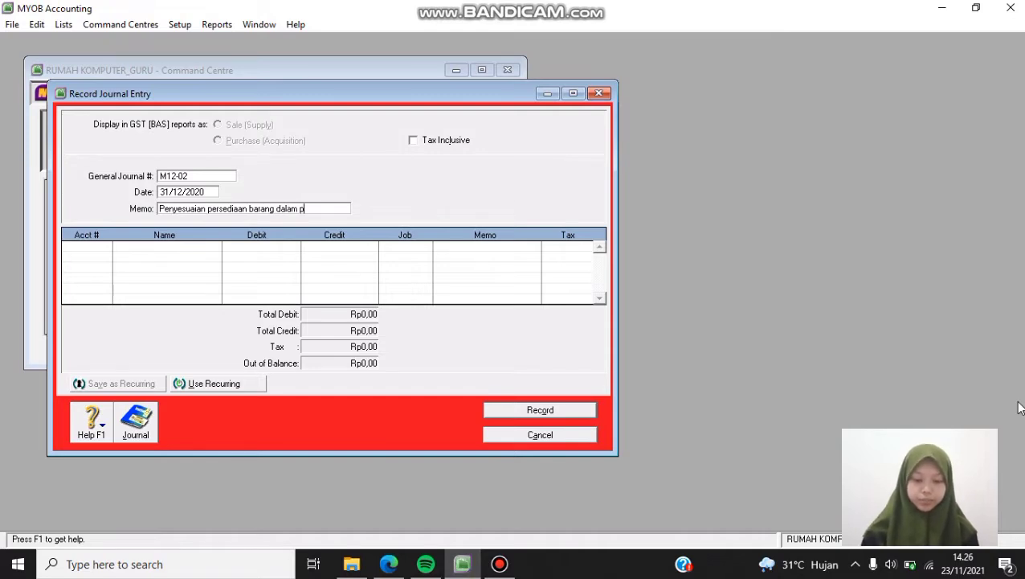
text(roses p)
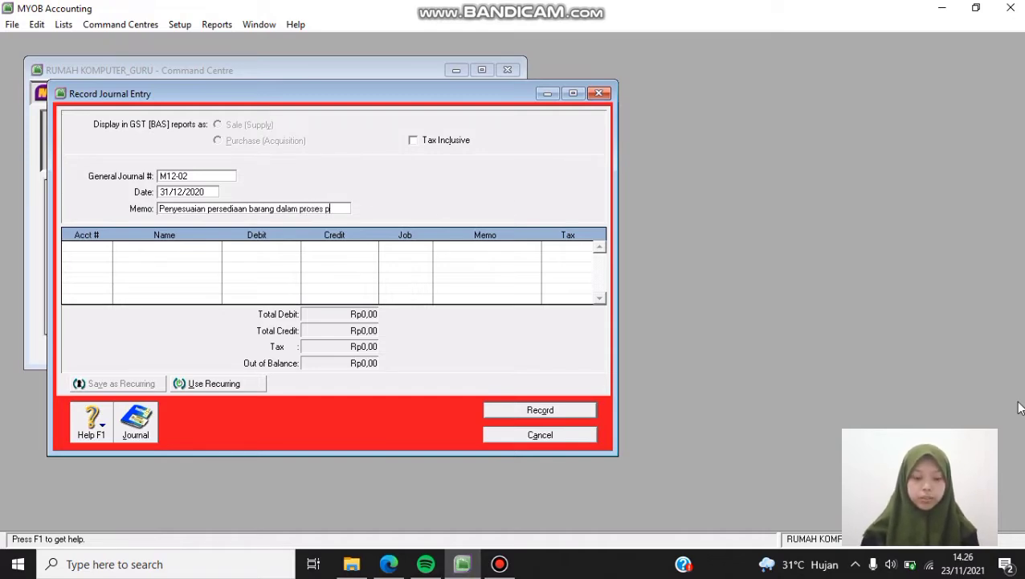
text(esanan)
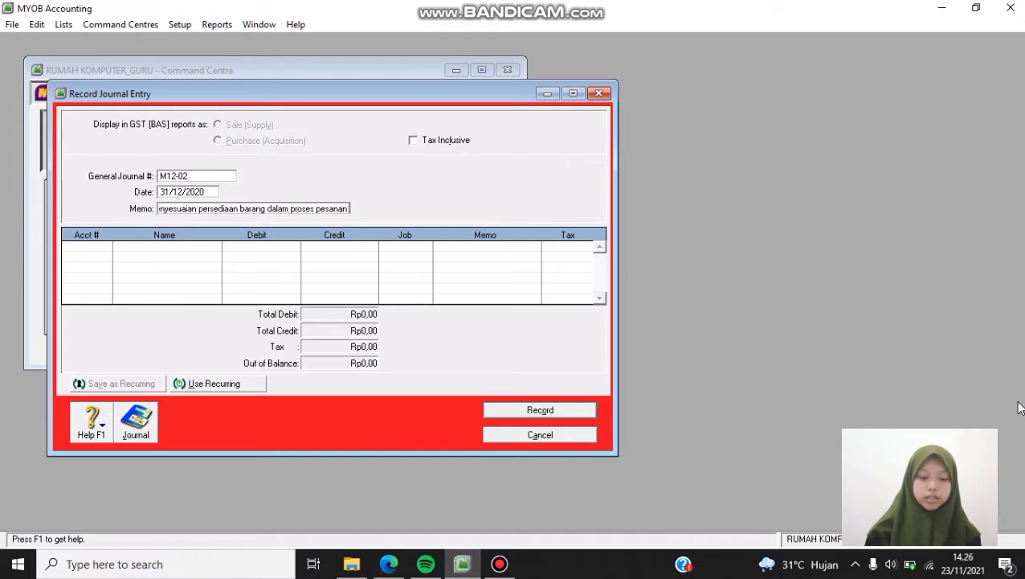
text( Luna)
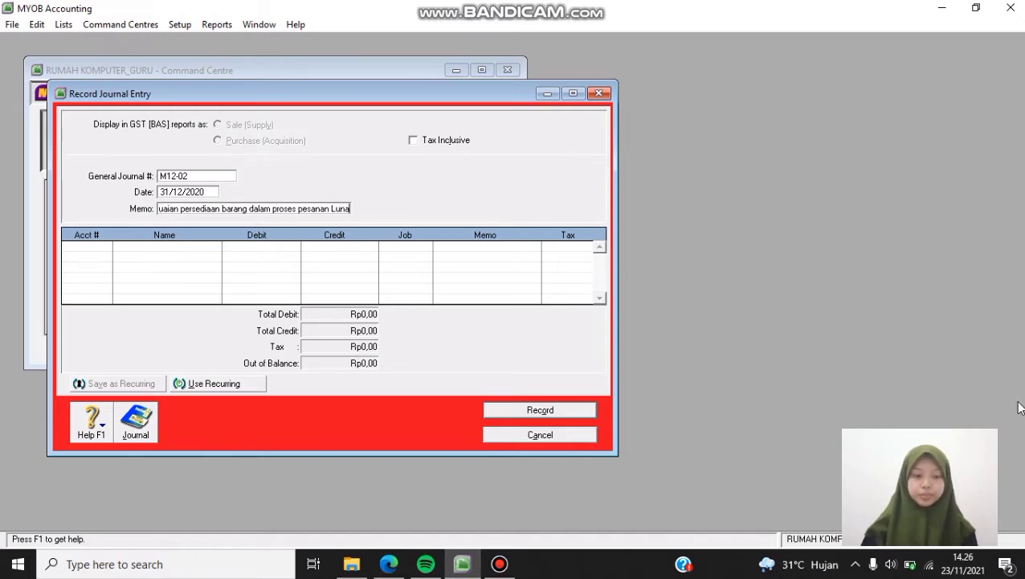
key(Tab)
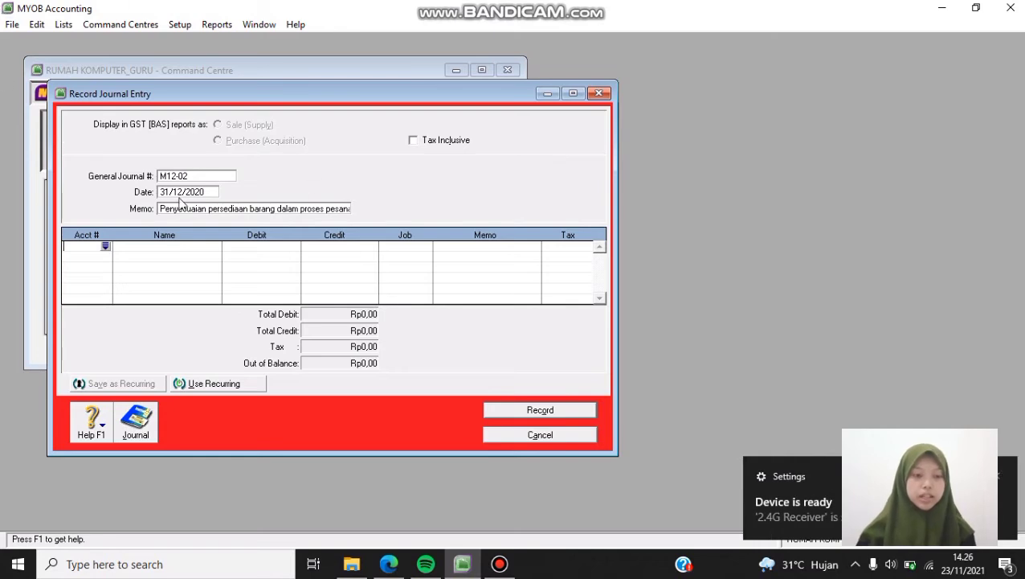
- Add journal lines for accounts 1-1169 Work in Process Inventory and 5-1100 Raw Material Cost - Process
click(106, 247)
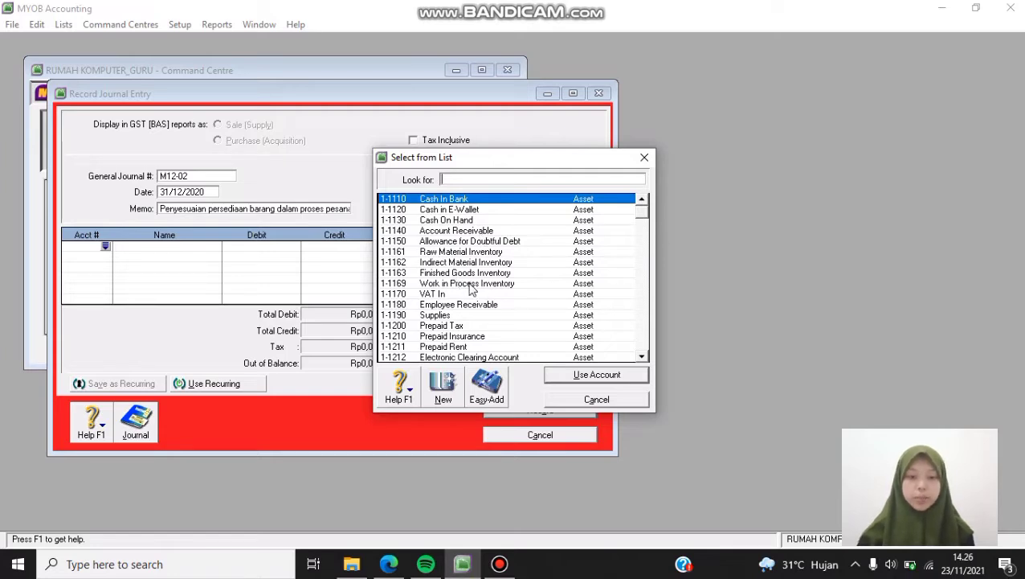
double_click(469, 284)
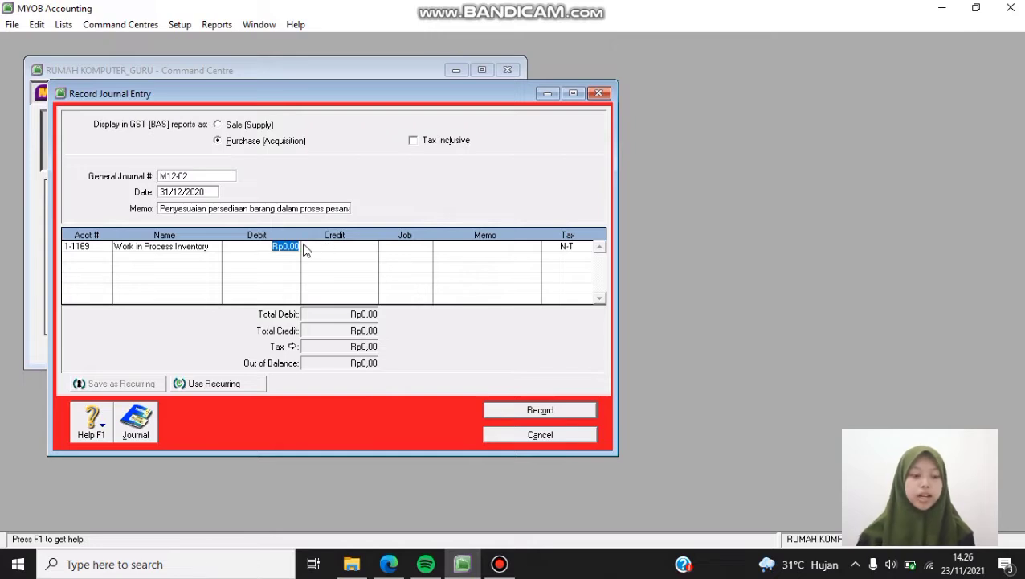
click(88, 256)
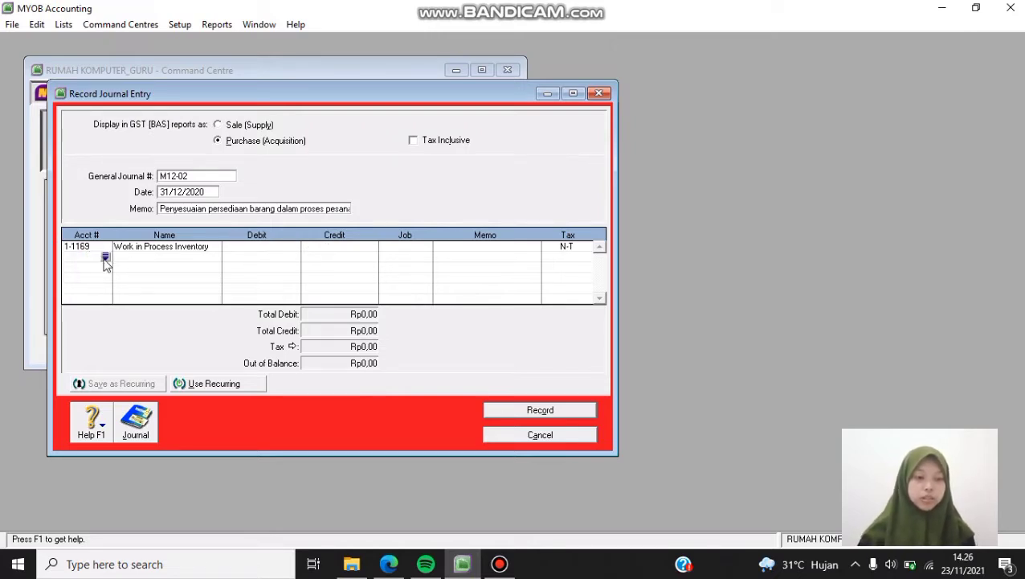
click(105, 257)
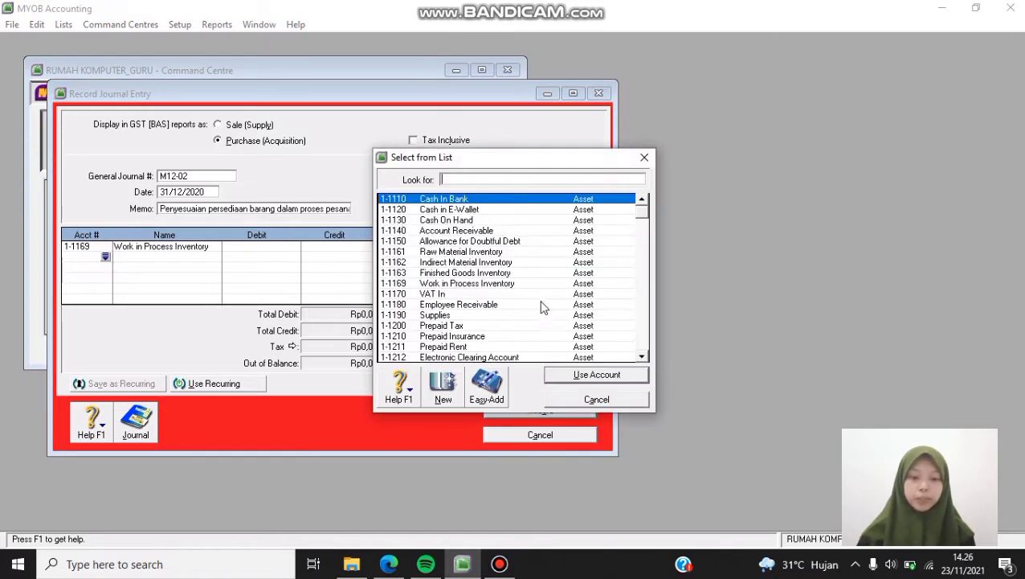
scroll(519, 295, down, 1)
scroll(519, 294, down, 4)
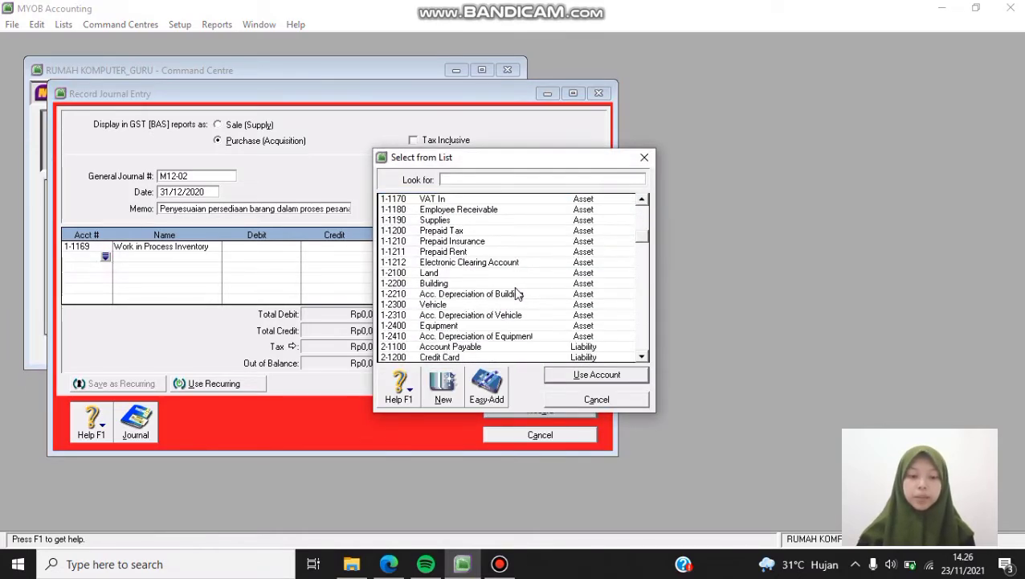
text(5)
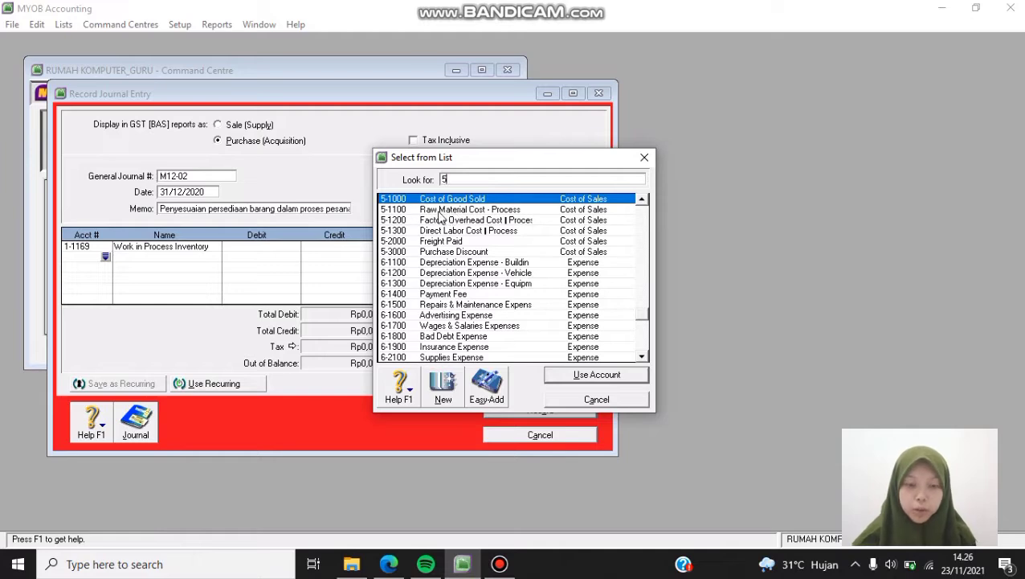
double_click(468, 210)
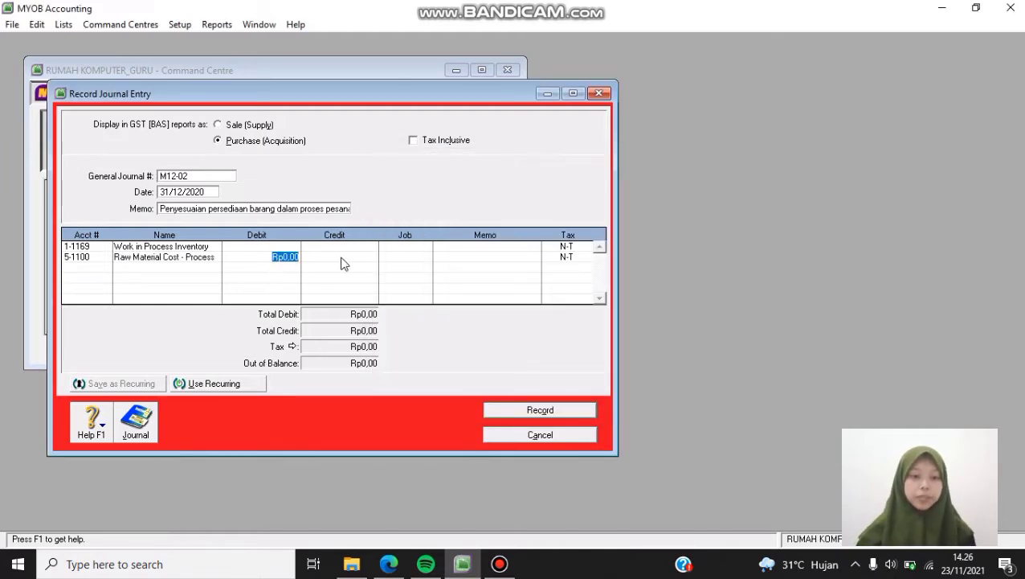
- Credit Rp4.707.000 to the Raw Material Cost - Process line, taking the Bahan Baku amount from the memo in the PDF
click(389, 565)
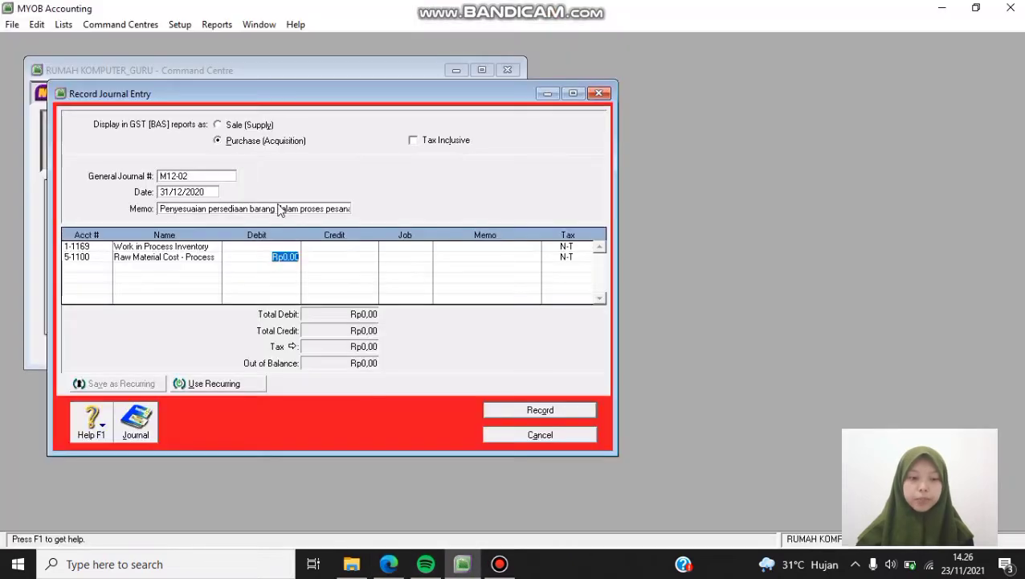
click(463, 564)
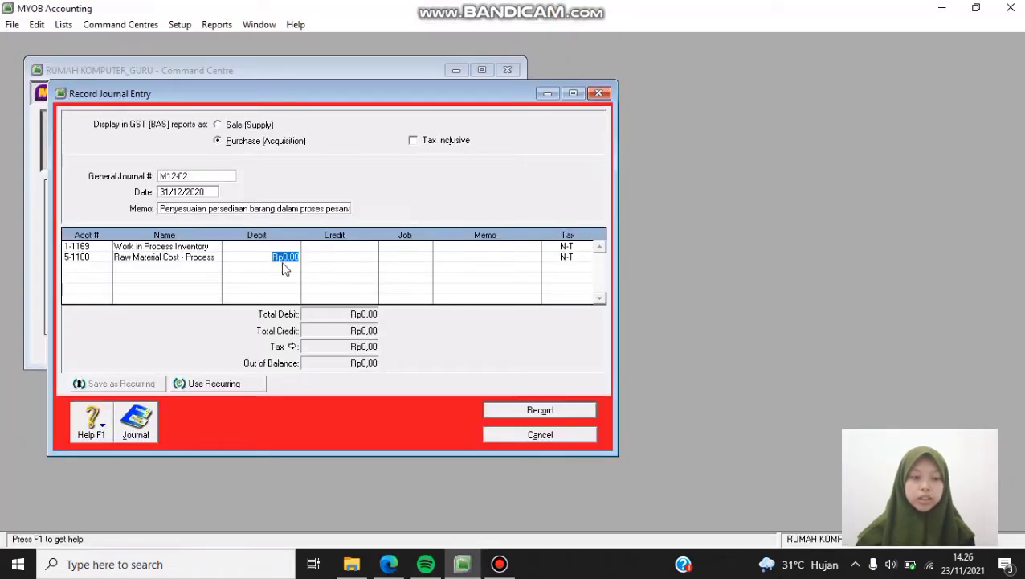
click(336, 257)
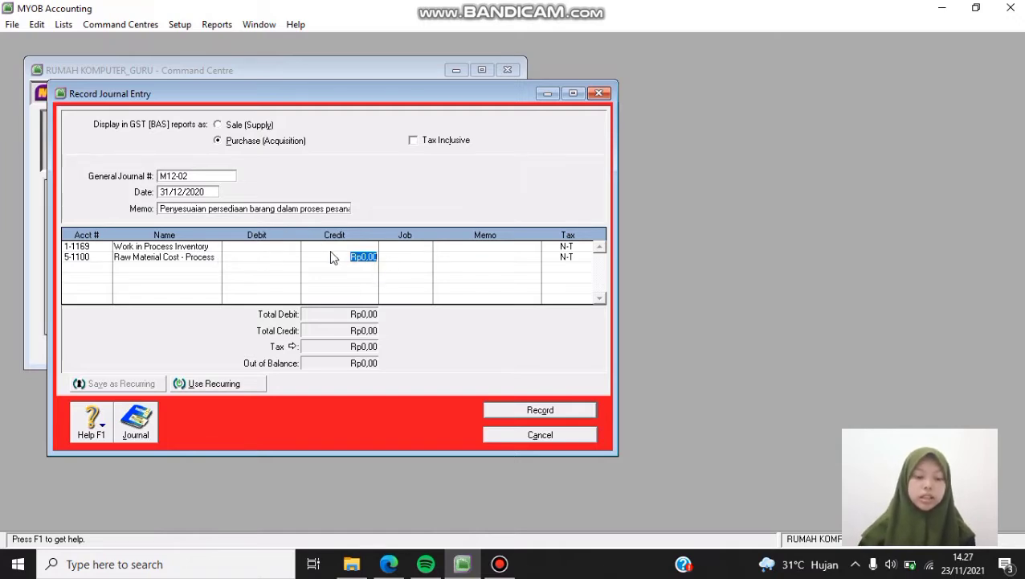
click(392, 565)
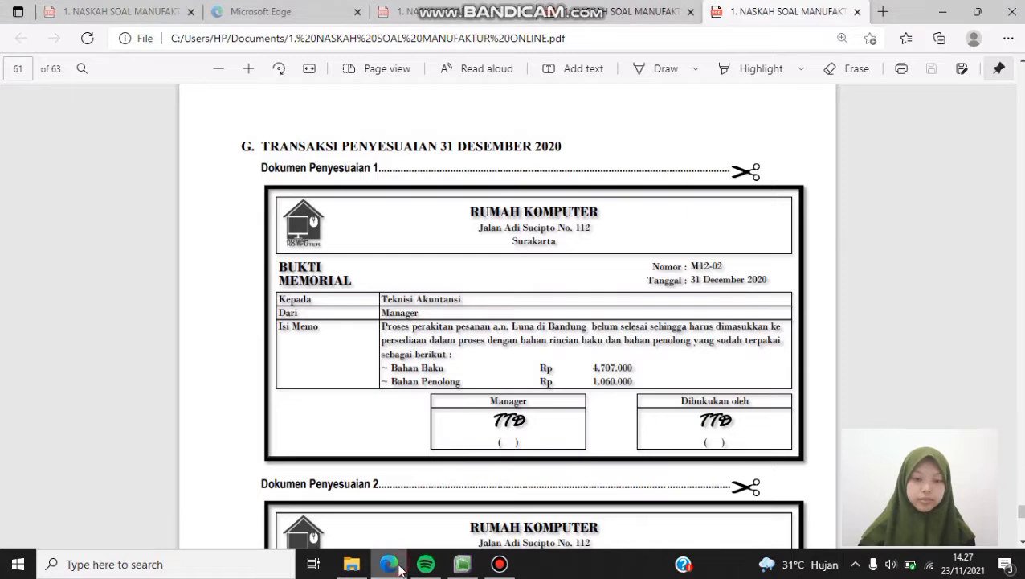
click(462, 564)
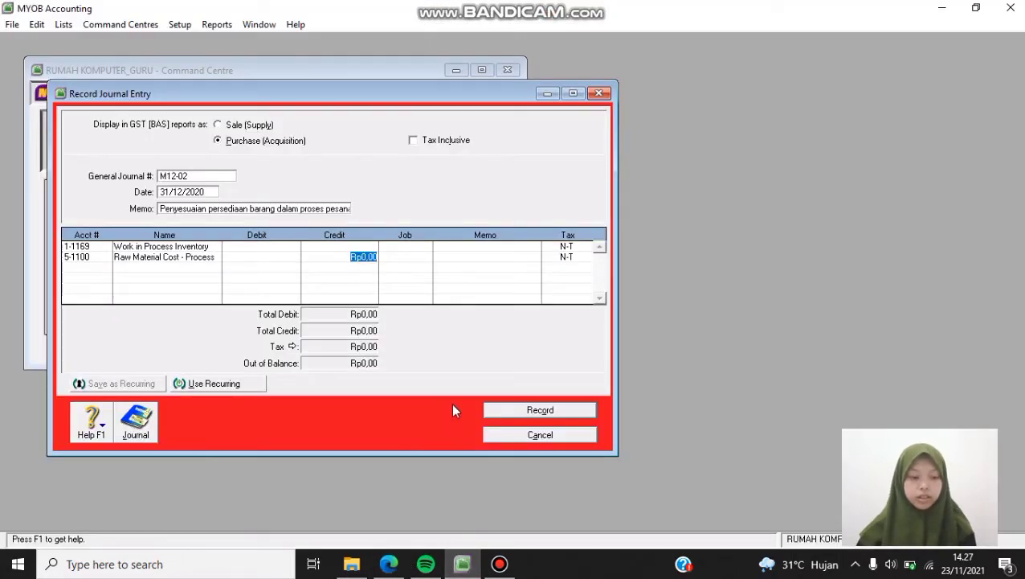
text(4.)
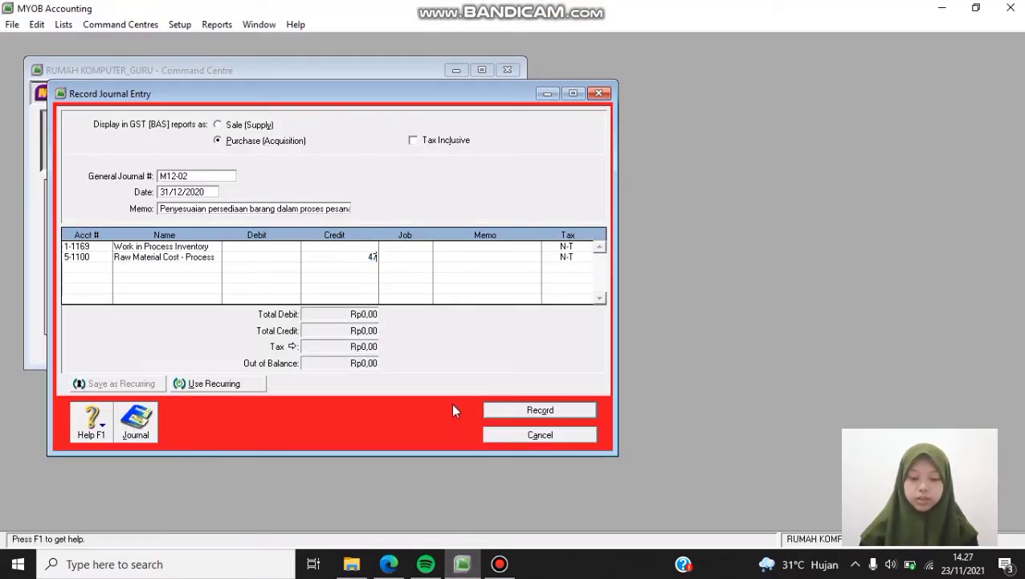
text(707.000)
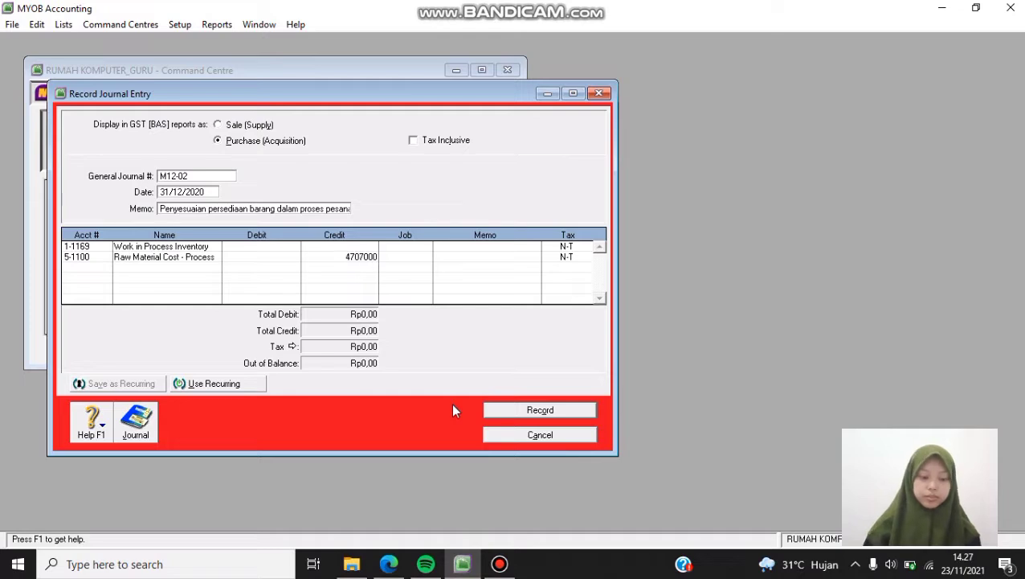
key(Tab)
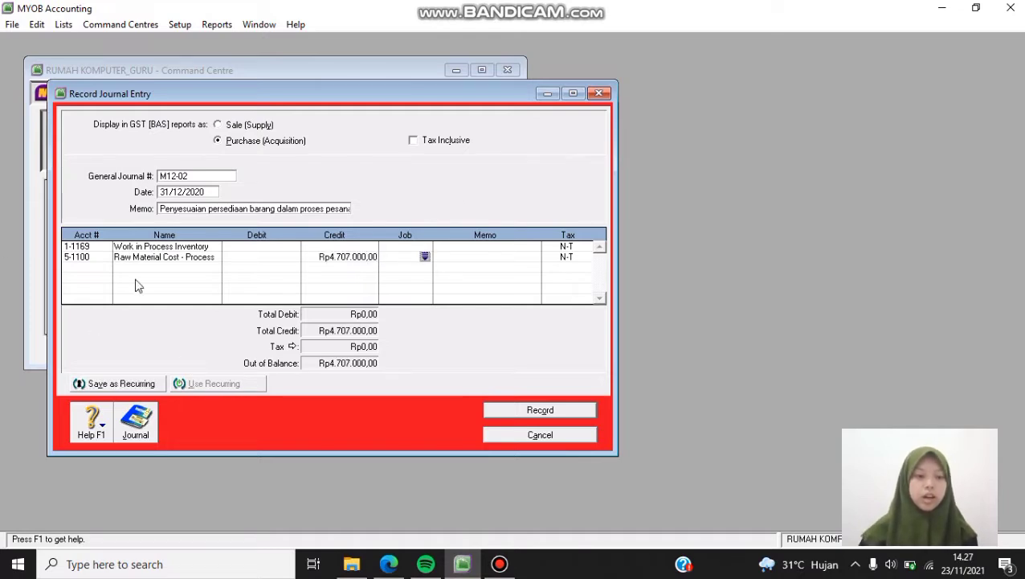
- Add a third journal line for account 5-1200, the Factory Overhead Cost process account
click(87, 266)
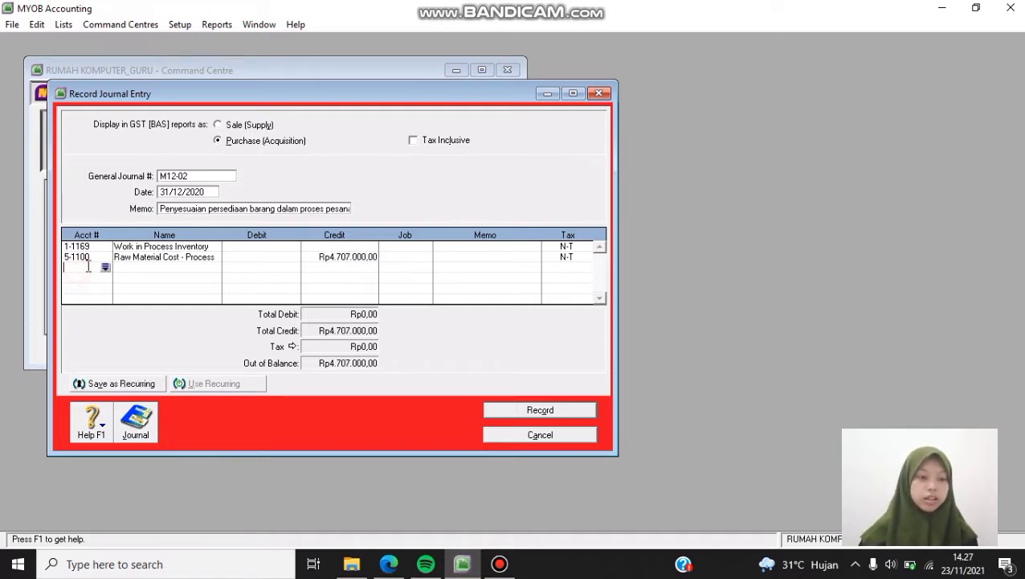
click(105, 267)
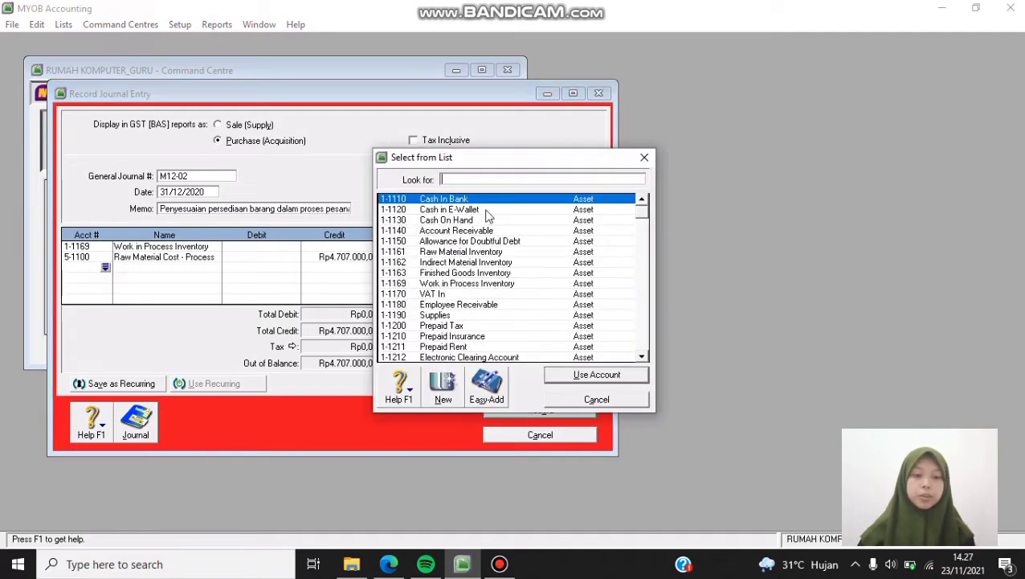
text(5)
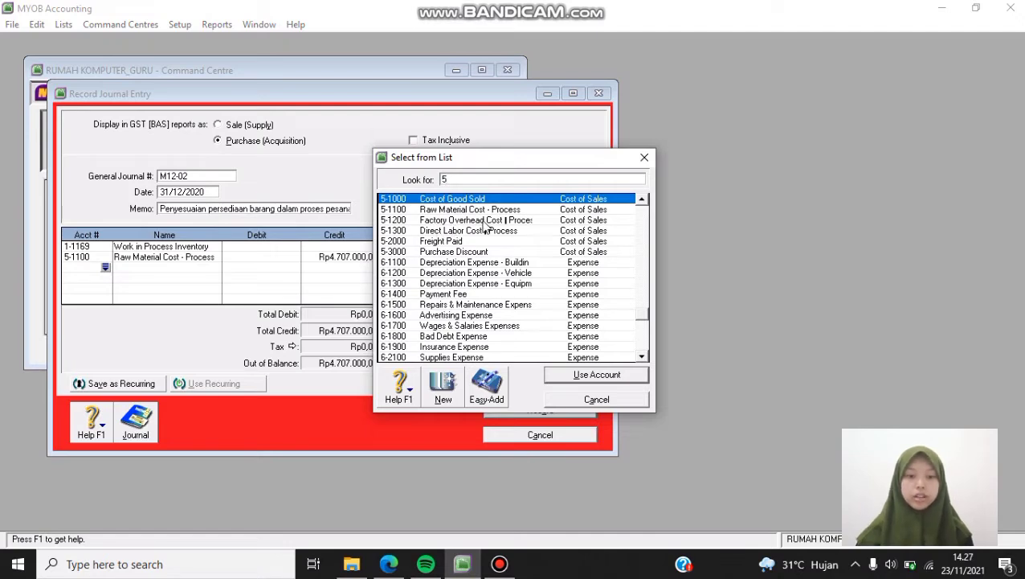
click(434, 221)
double_click(434, 220)
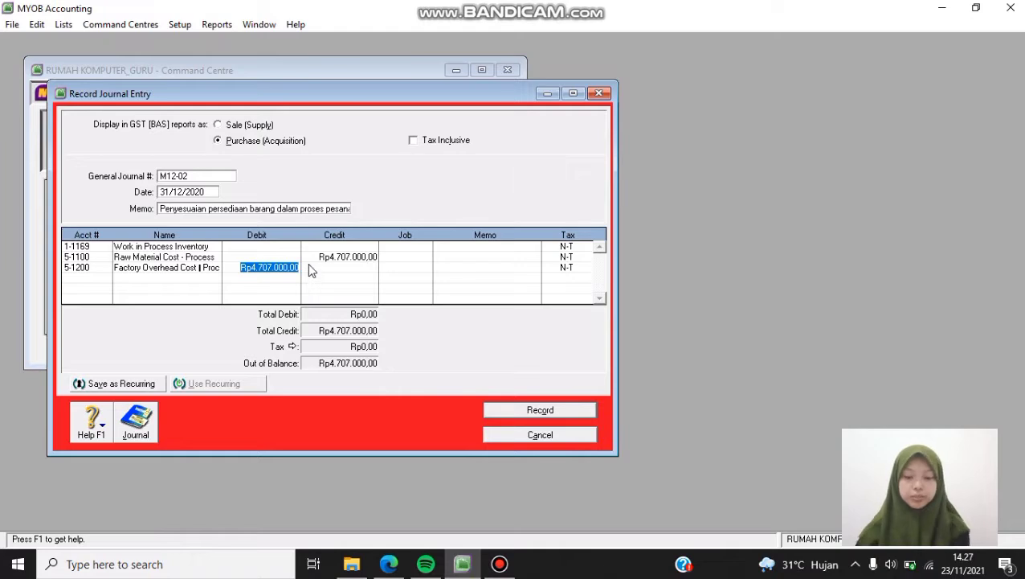
- Clear the suggested debit on the Factory Overhead Cost line and credit it Rp1.060.000, the memo's Bahan Penolong amount
key(Delete)
click(357, 268)
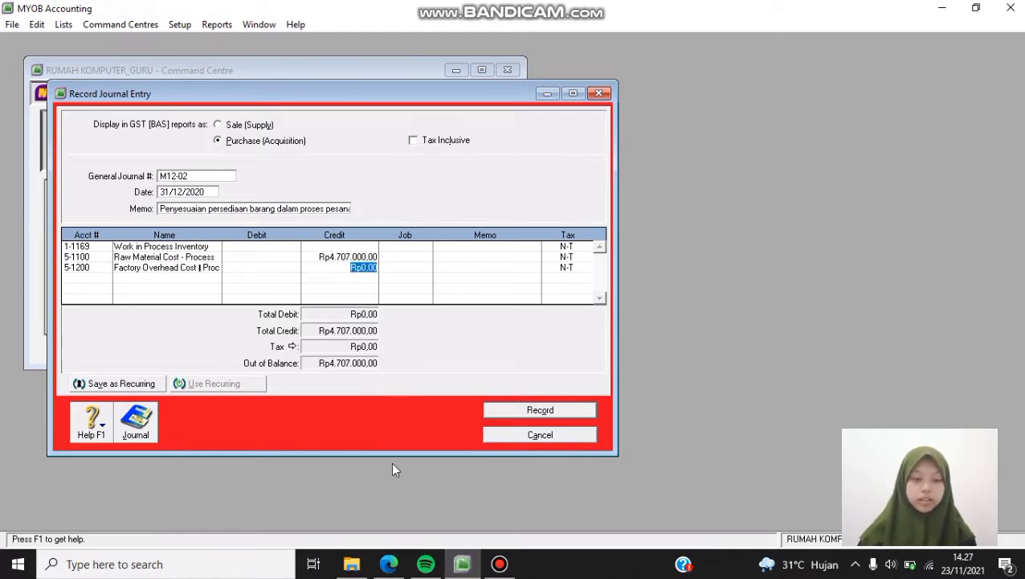
click(390, 563)
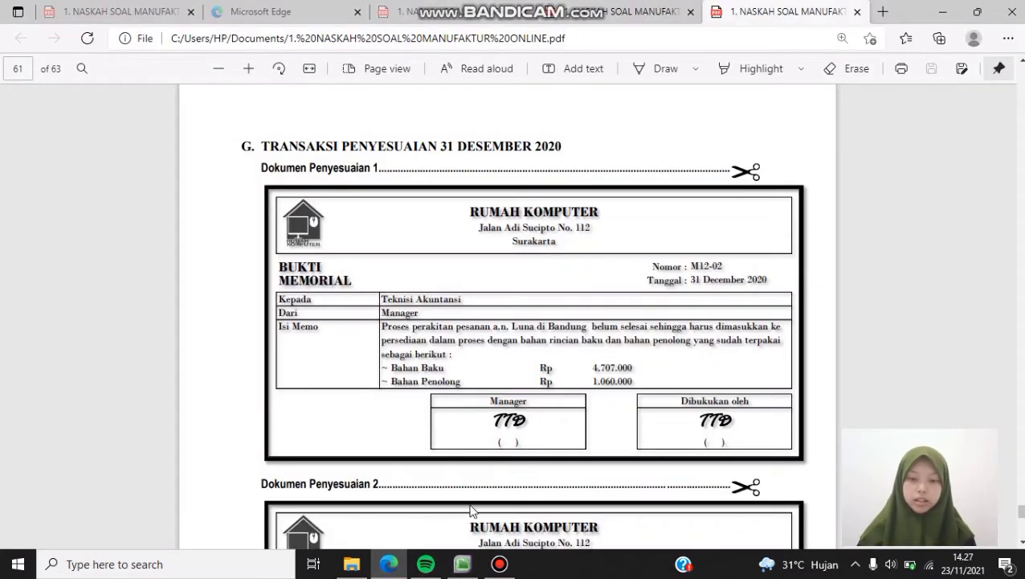
click(462, 563)
text(1.)
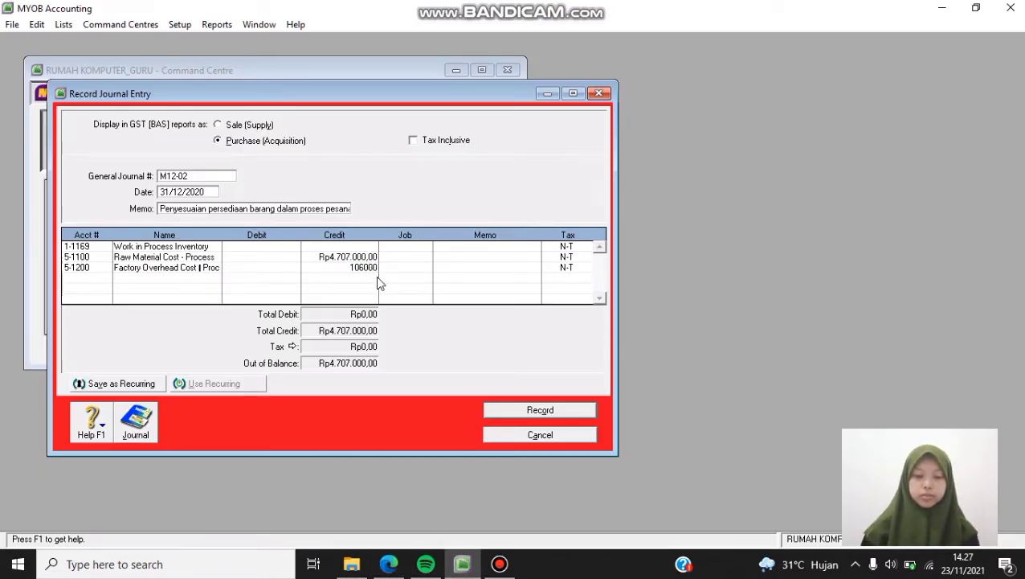
text(060.000)
key(Tab)
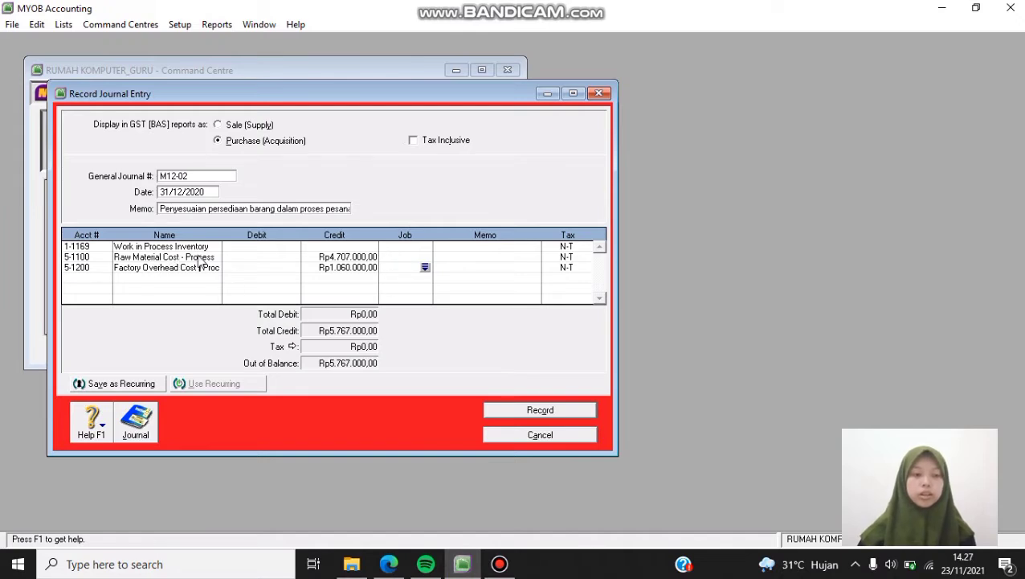
- Debit Rp5.767.000 to Work in Process Inventory and record the journal entry after checking its transaction recap
click(270, 246)
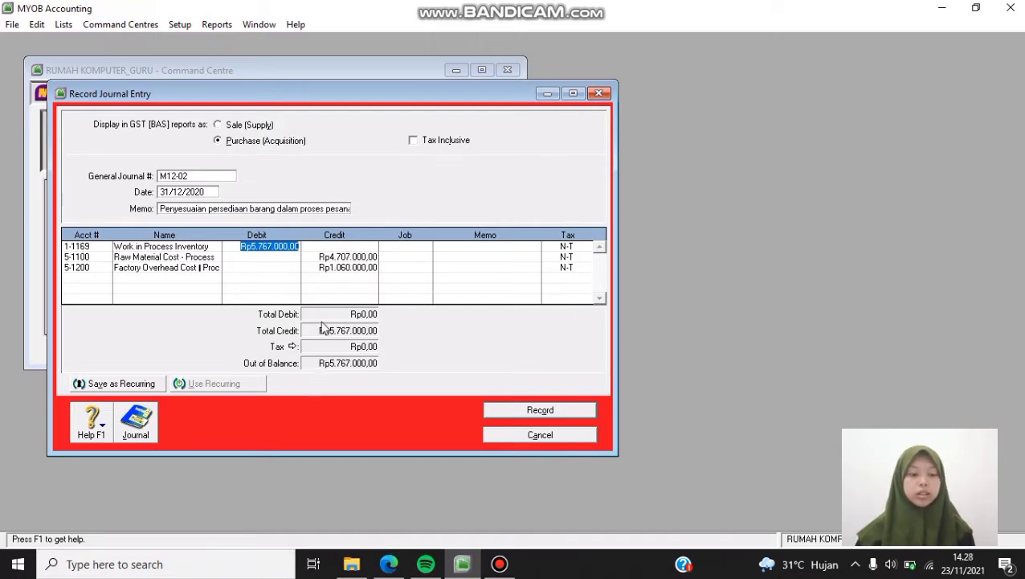
key(Tab)
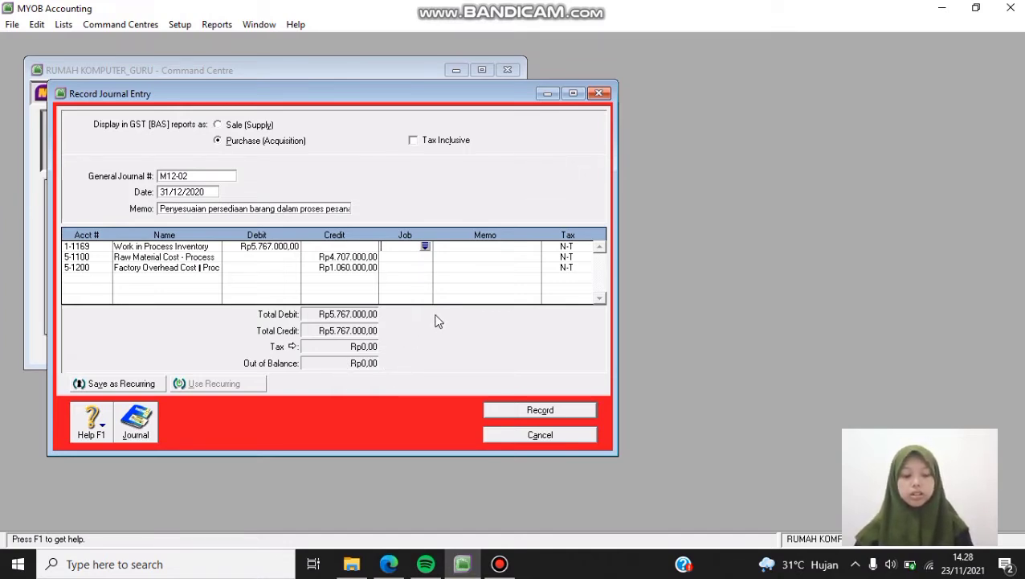
key(ctrl+r)
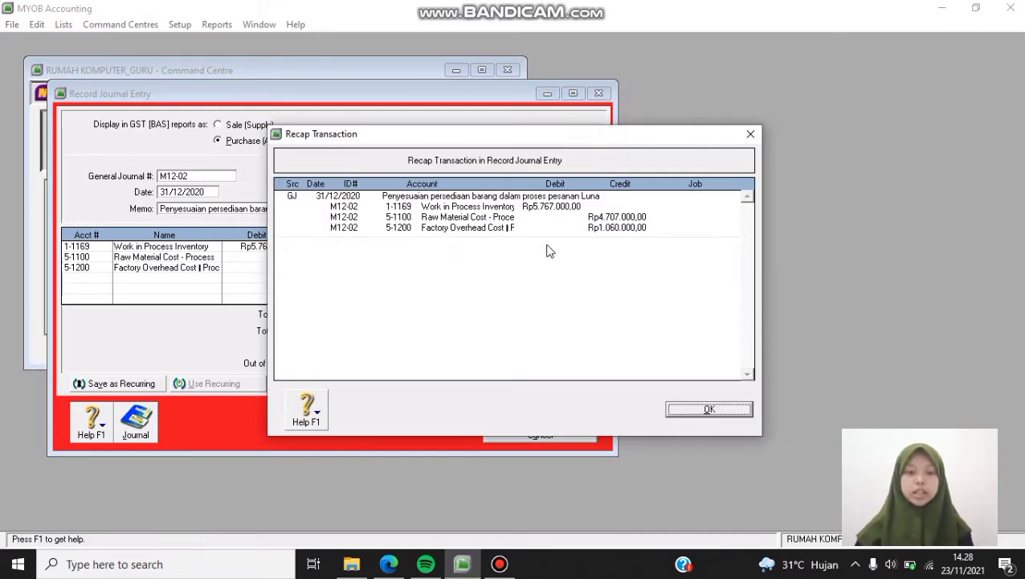
click(709, 410)
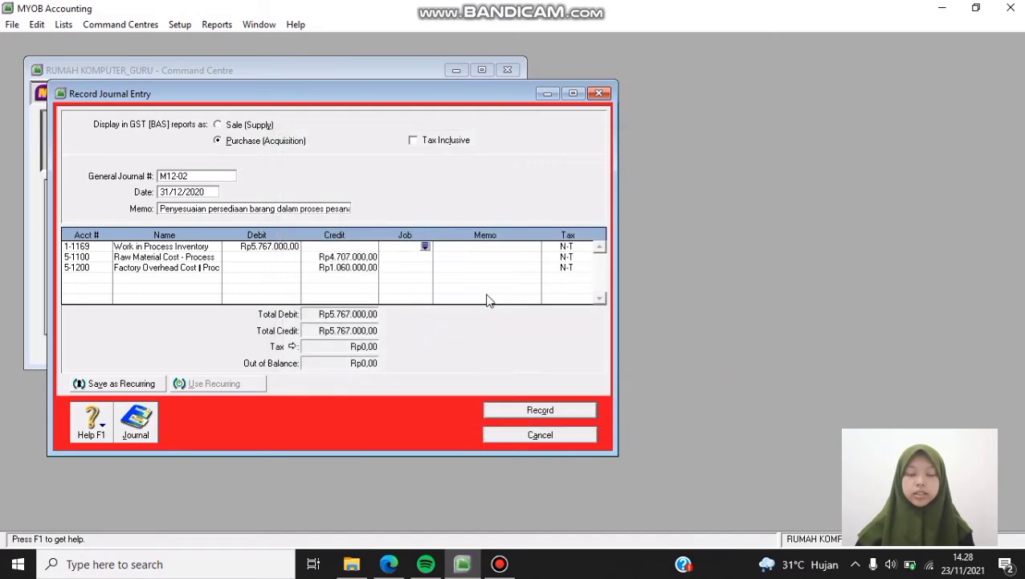
click(530, 410)
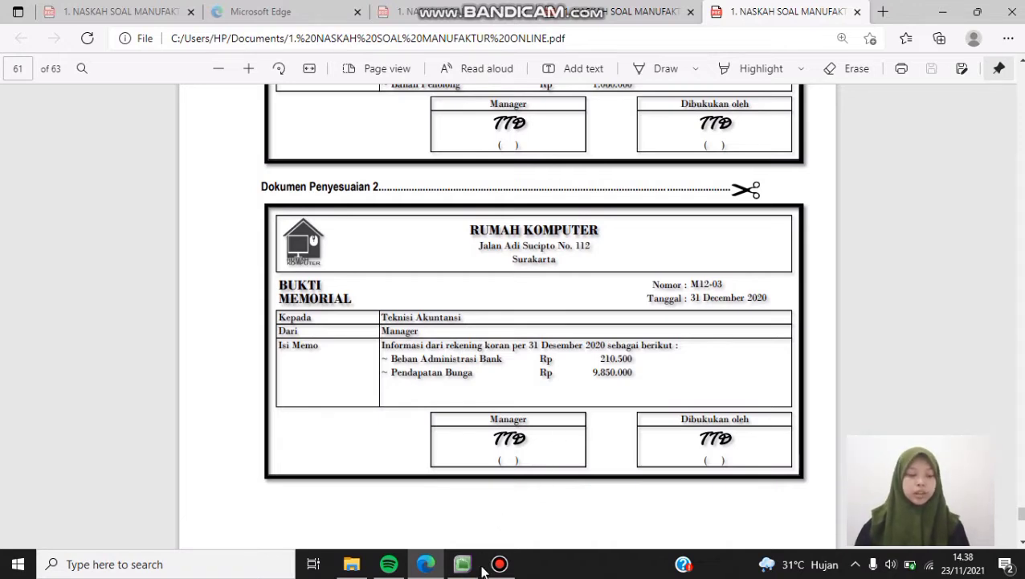
- Switch to MYOB Accounting and open Reconcile Accounts for 1-1110 Cash In Bank with bank statement date 31/12/2020
mouse_move(471, 571)
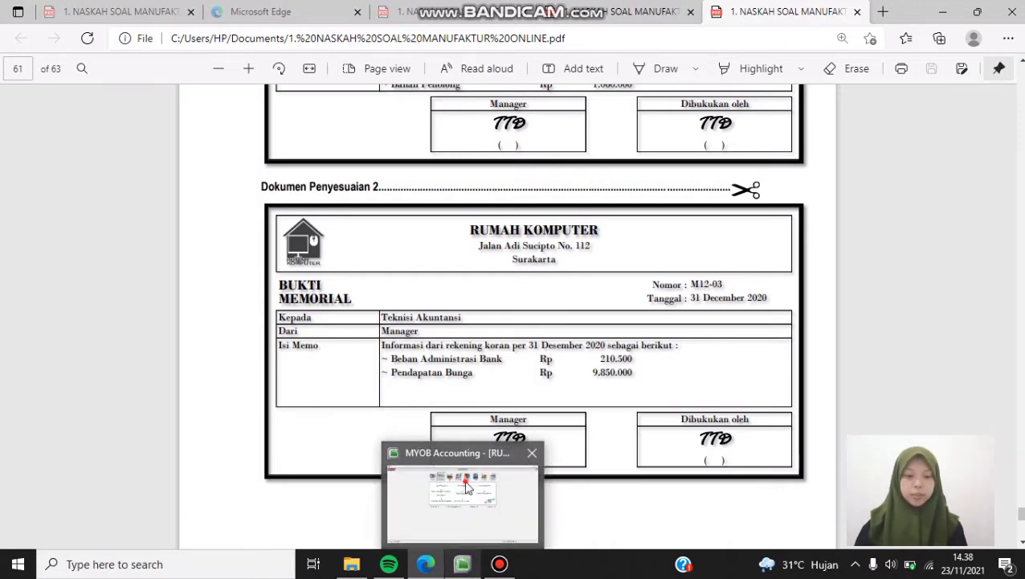
click(465, 481)
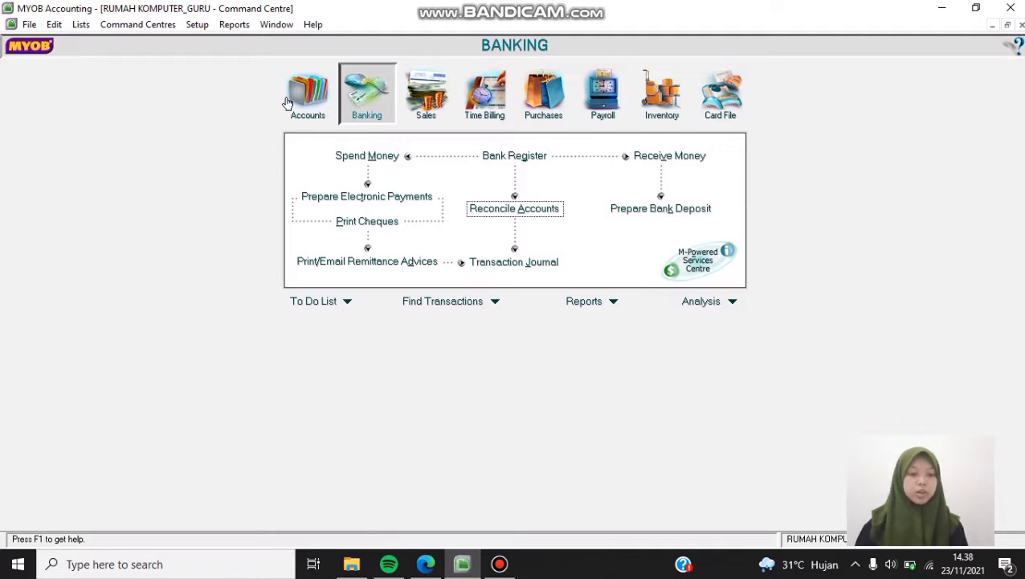
click(509, 210)
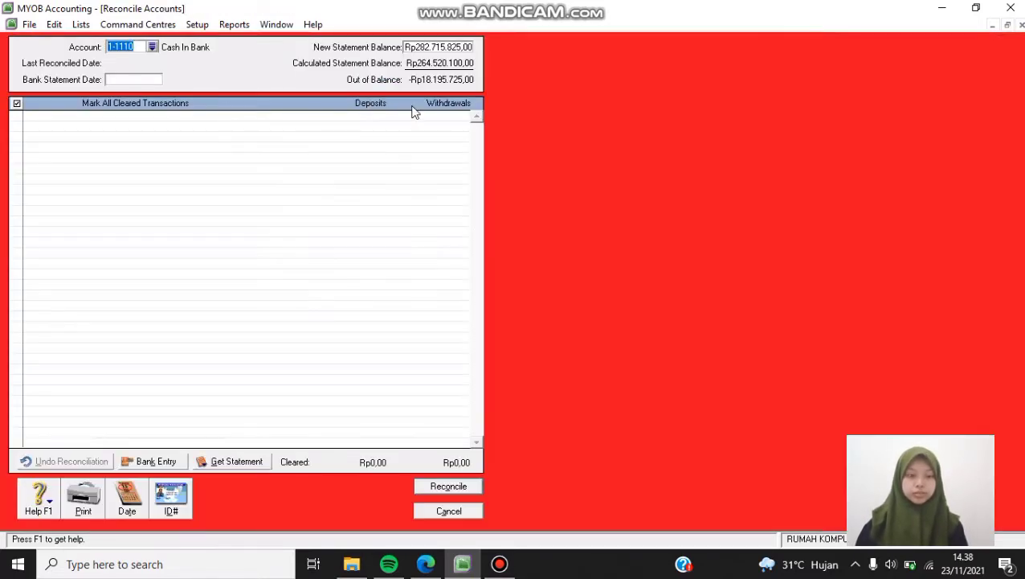
click(119, 80)
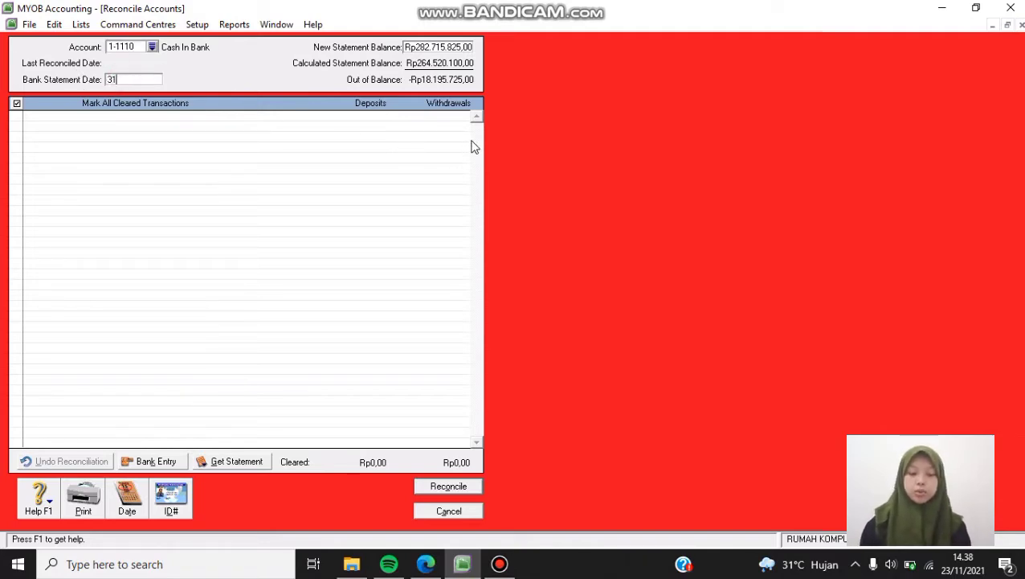
text(31/12/2020)
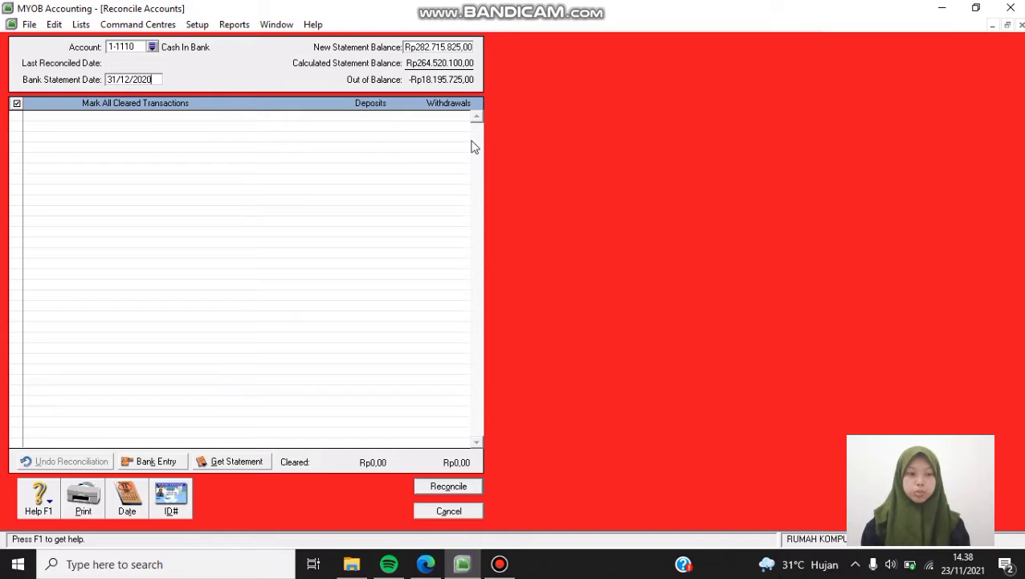
key(Tab)
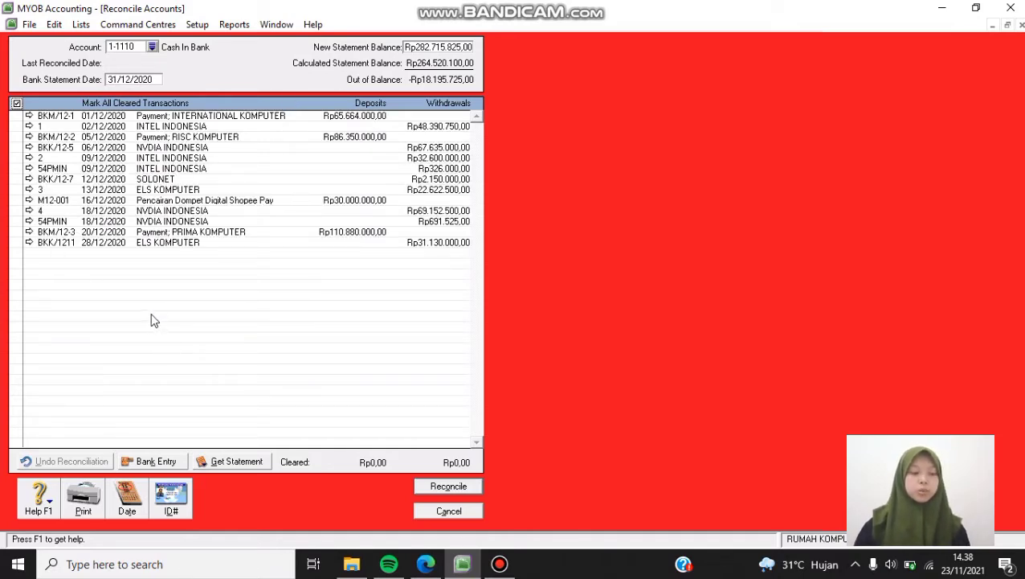
- Open a bank entry for Cash In Bank and set the service charge amount to Rp210.500, as given in the memo
click(156, 461)
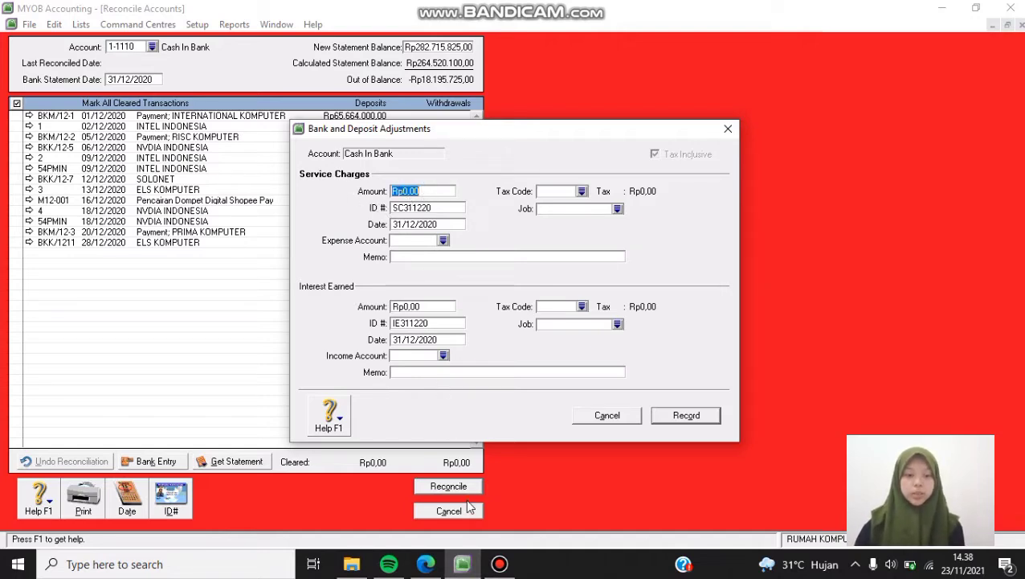
click(426, 566)
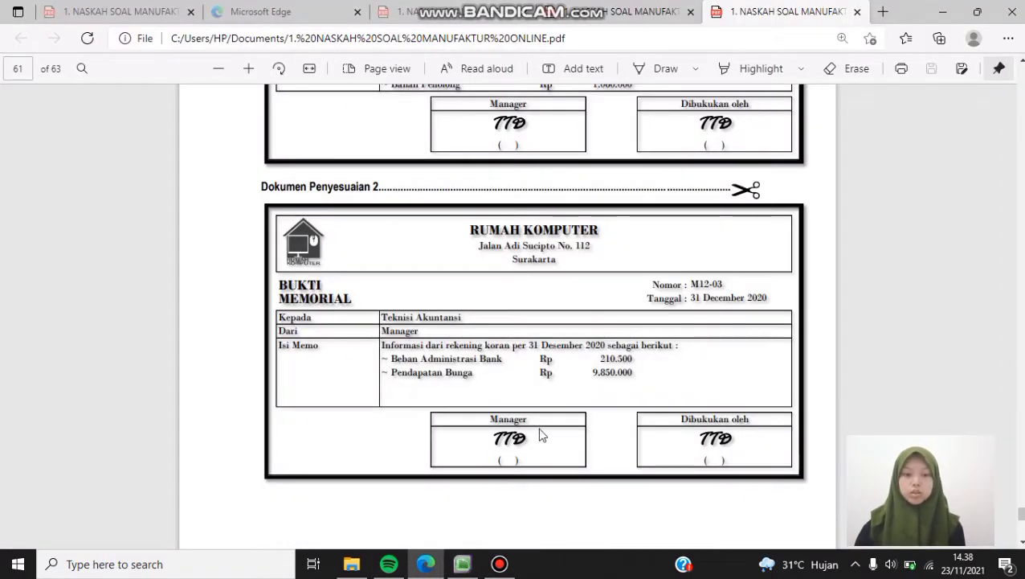
click(462, 563)
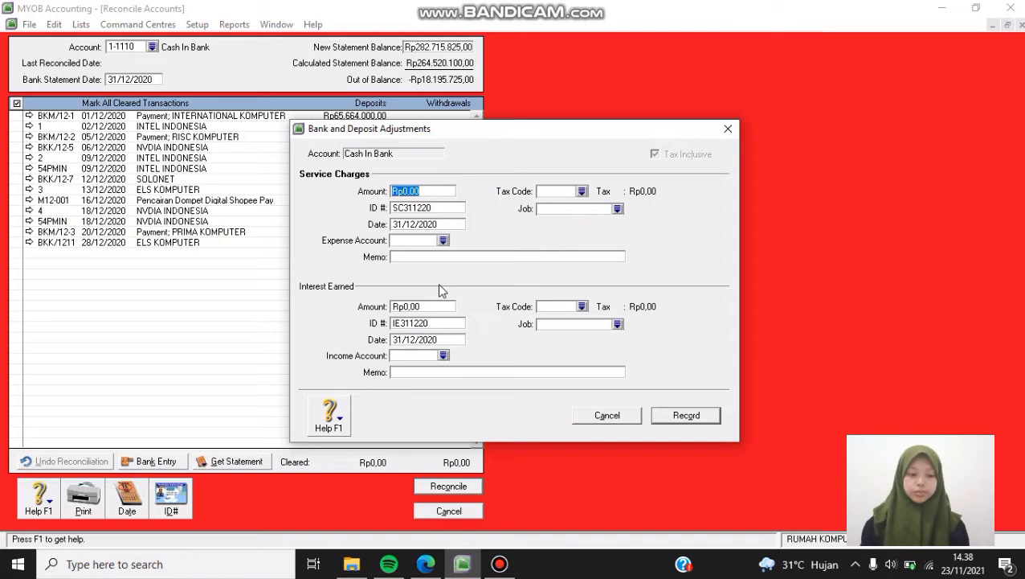
text(2105)
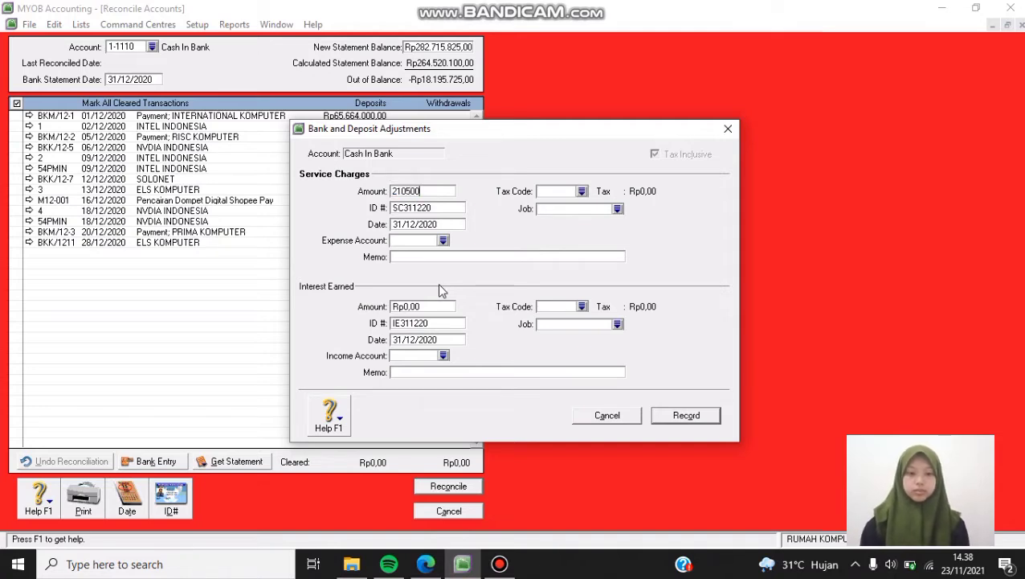
key(Tab)
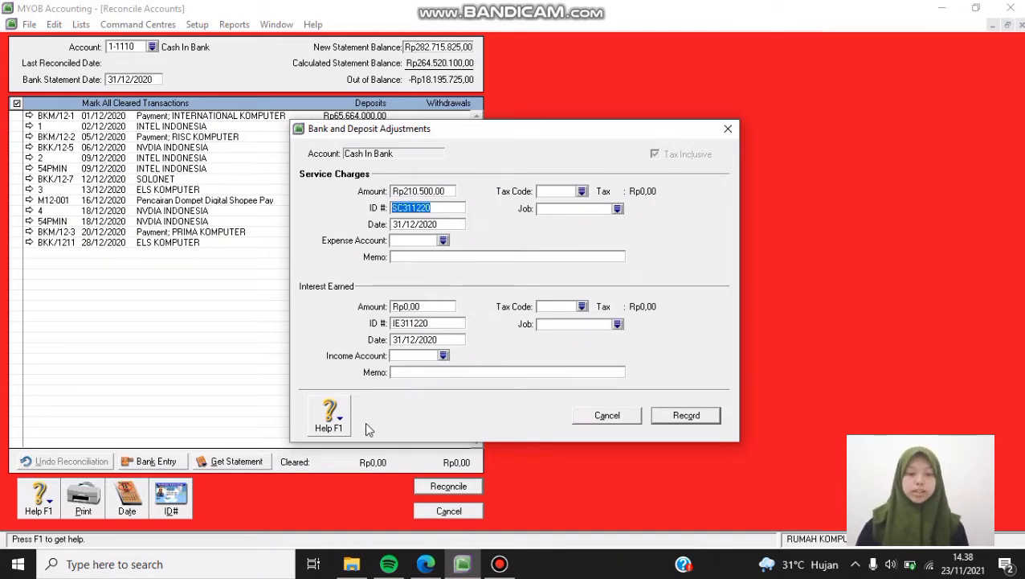
- Check the memo number in the PDF and set the service charge ID to M12-03
click(426, 564)
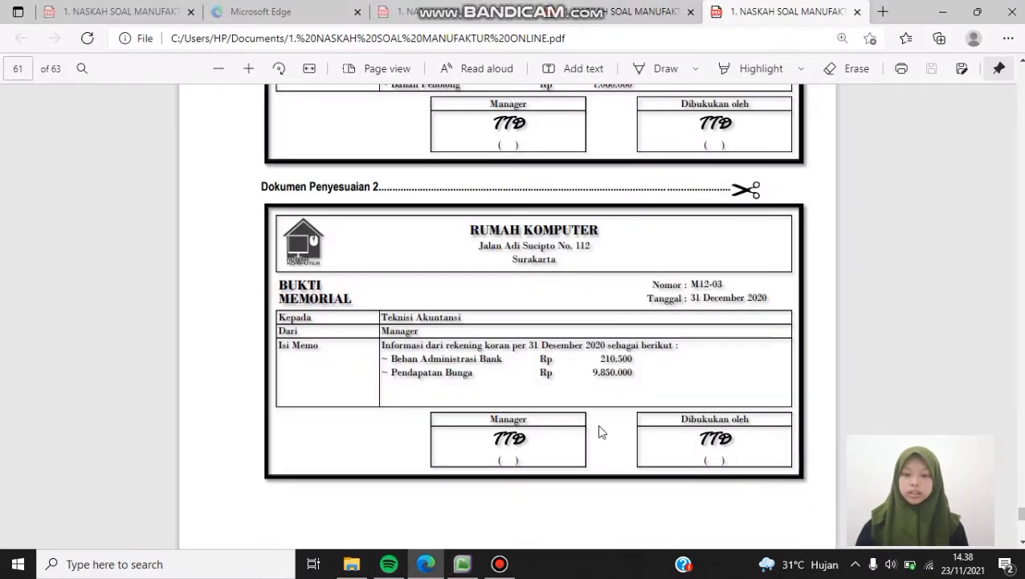
click(464, 563)
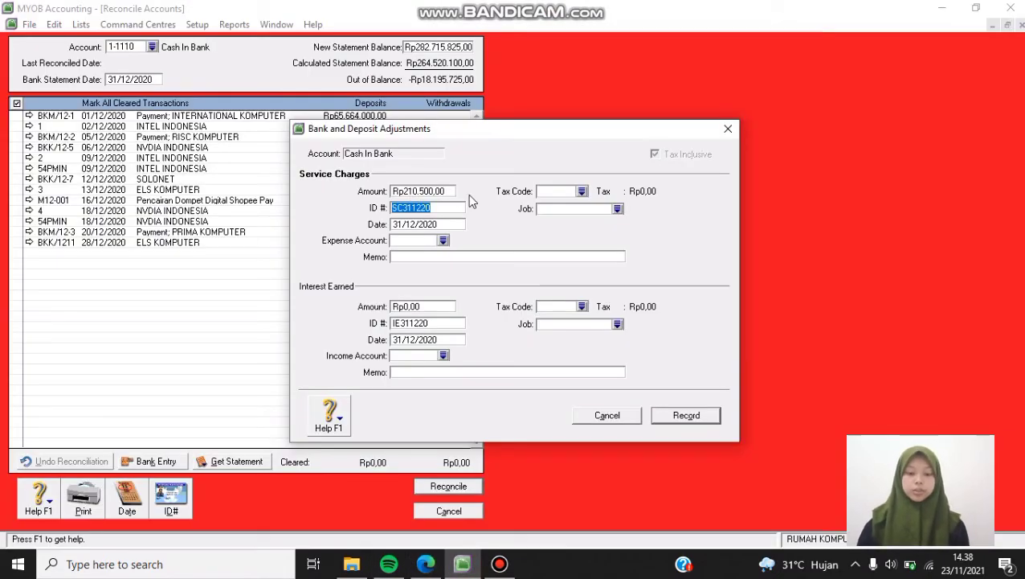
text(M12)
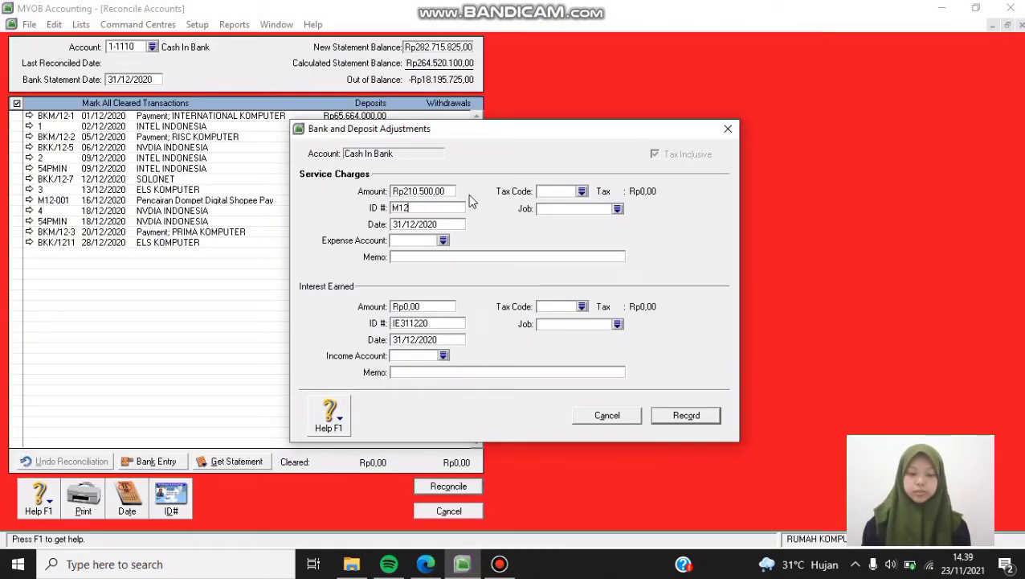
text(-03)
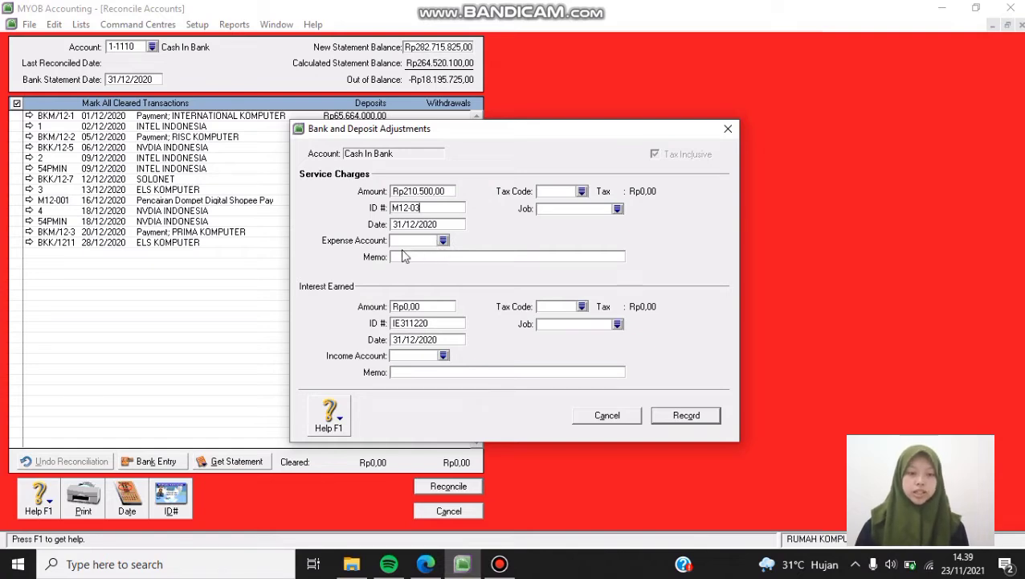
- Assign the service charge to expense account 9-2000 Bank Service Charge with the memo "Penyesuaian beban administrasi bank"
click(443, 240)
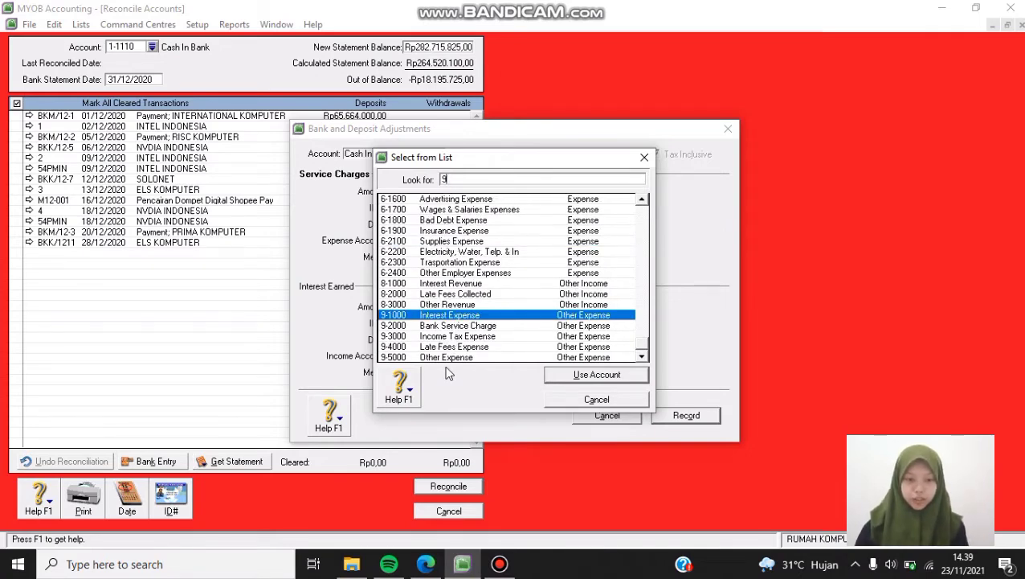
click(425, 327)
double_click(424, 328)
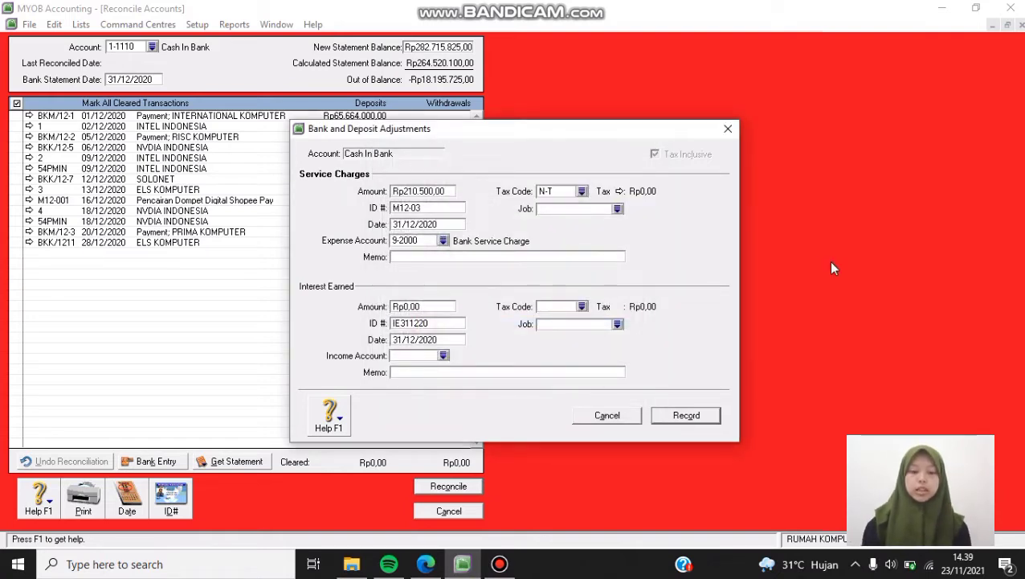
text(PE)
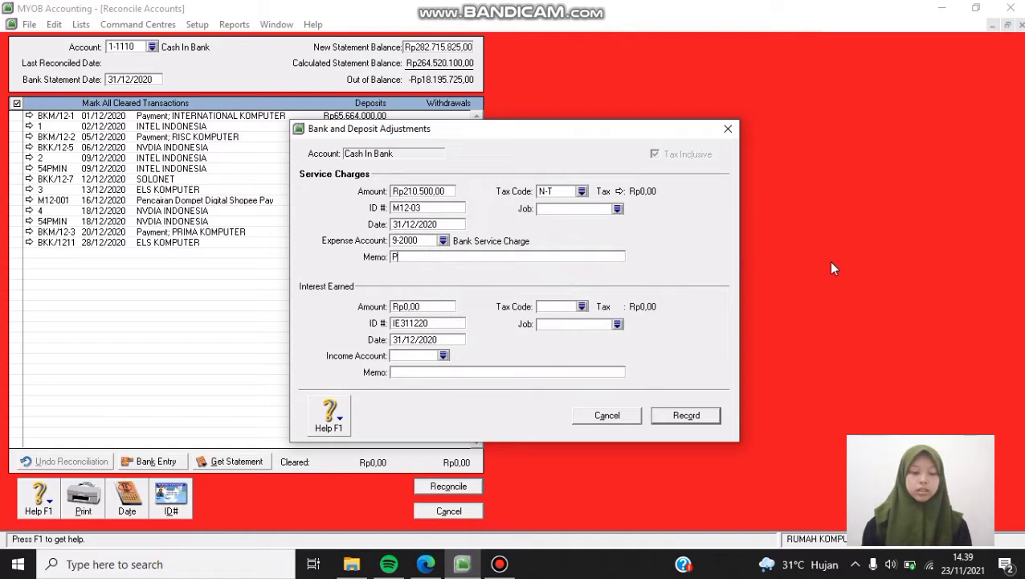
text(nye)
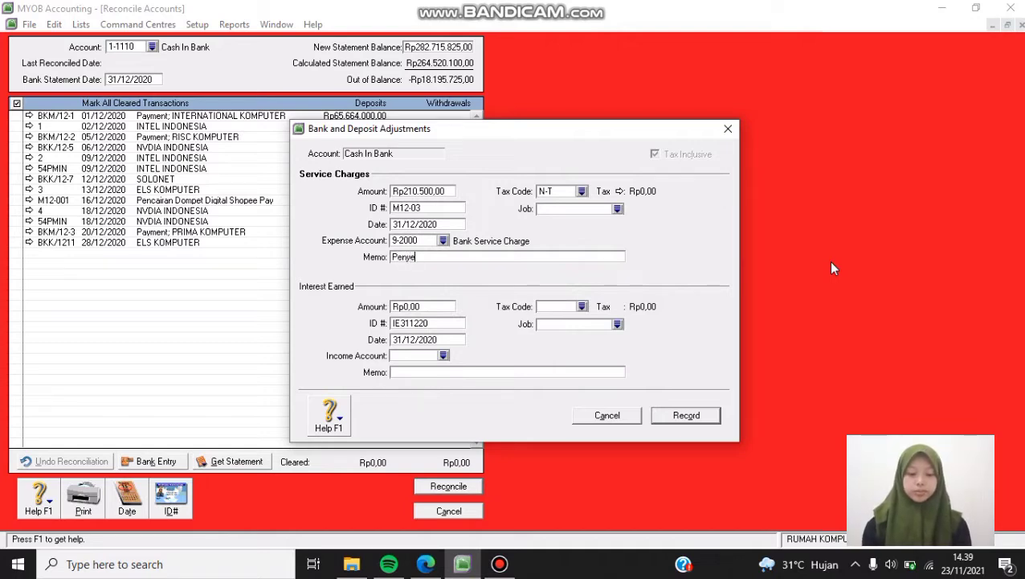
text(suaian beban administrasi bank)
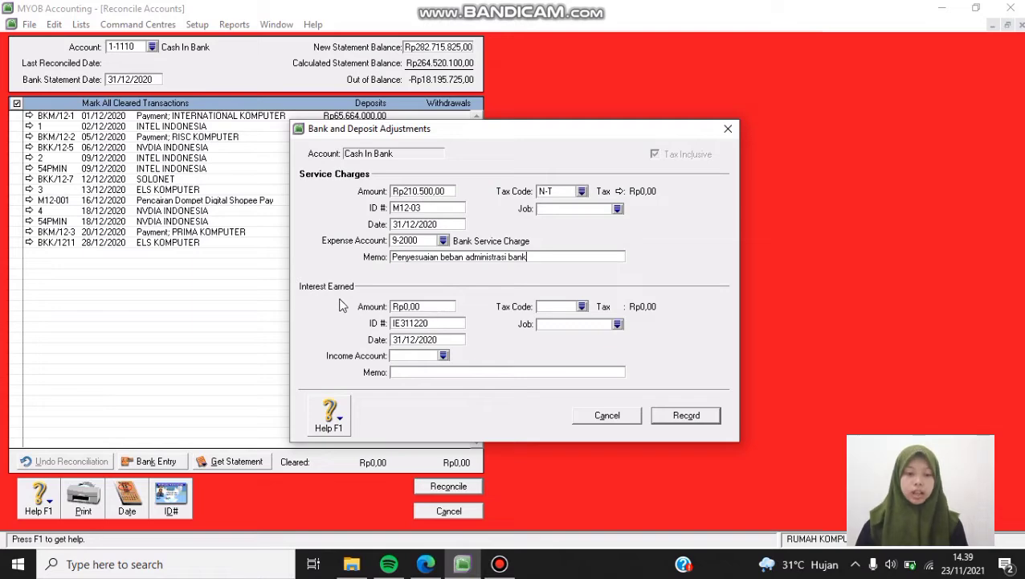
- Set the interest earned amount to Rp9.850.000, the Pendapatan Bunga figure in the PDF memo
click(410, 309)
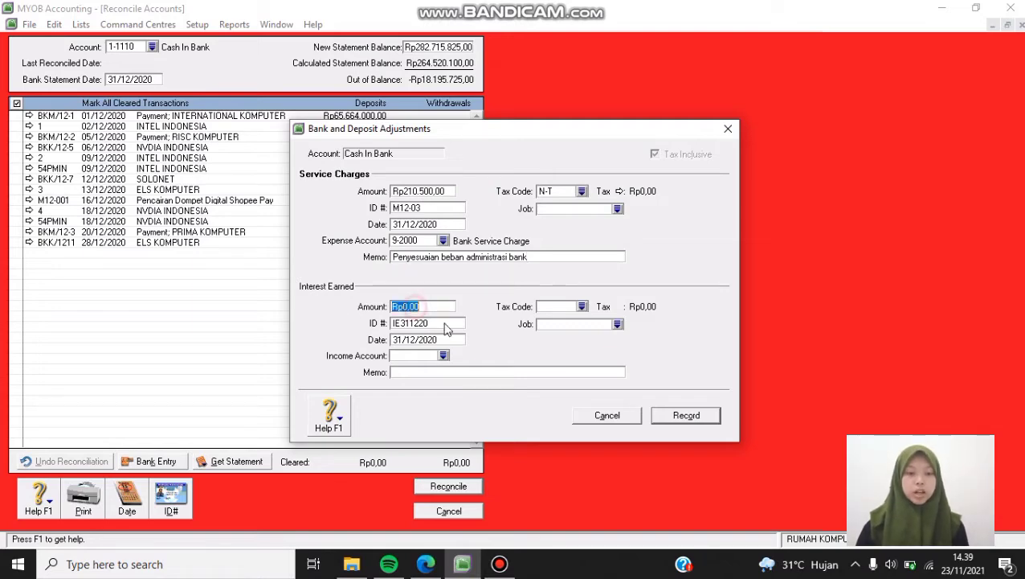
click(428, 565)
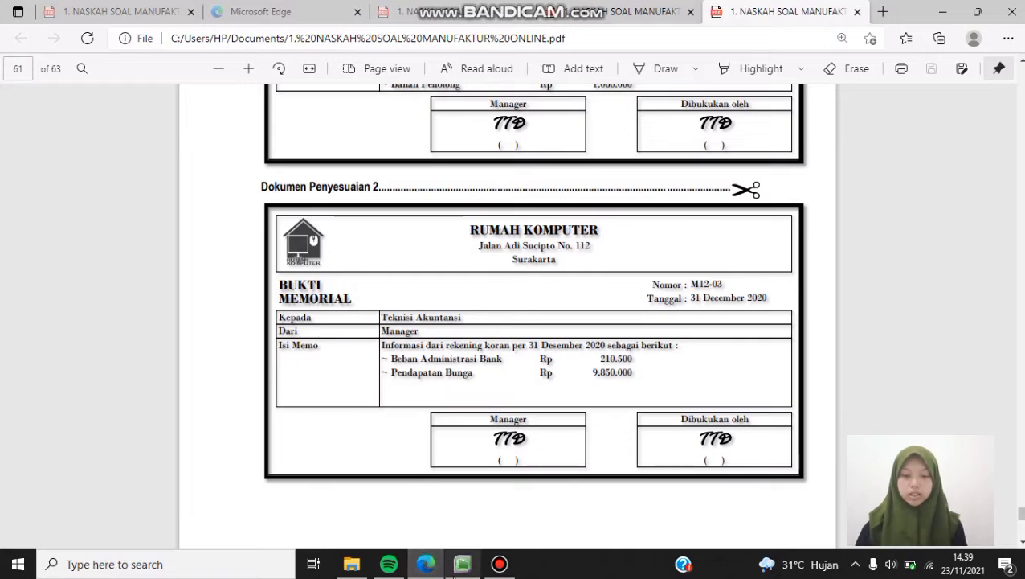
click(462, 564)
text(9850000)
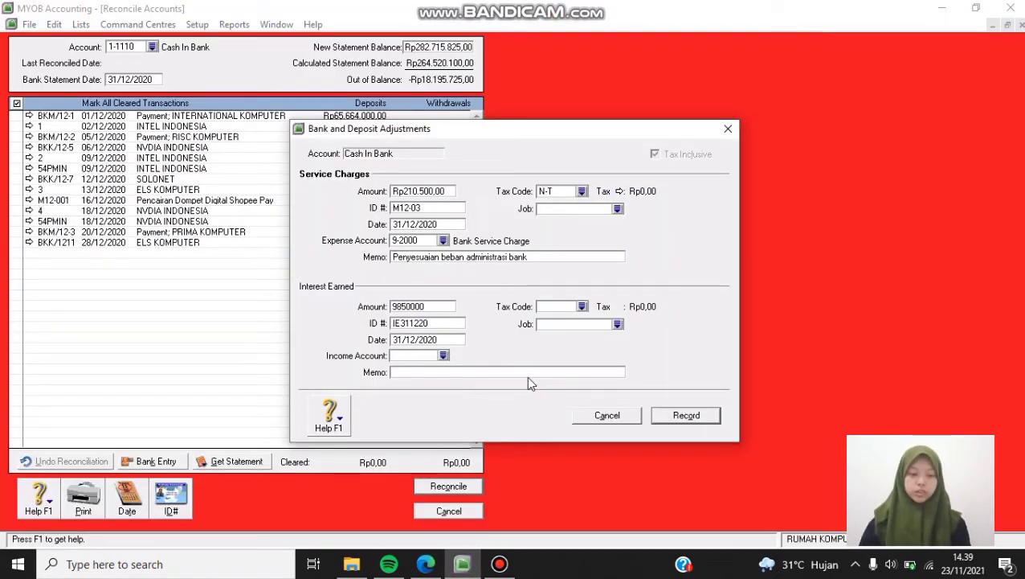
key(Tab)
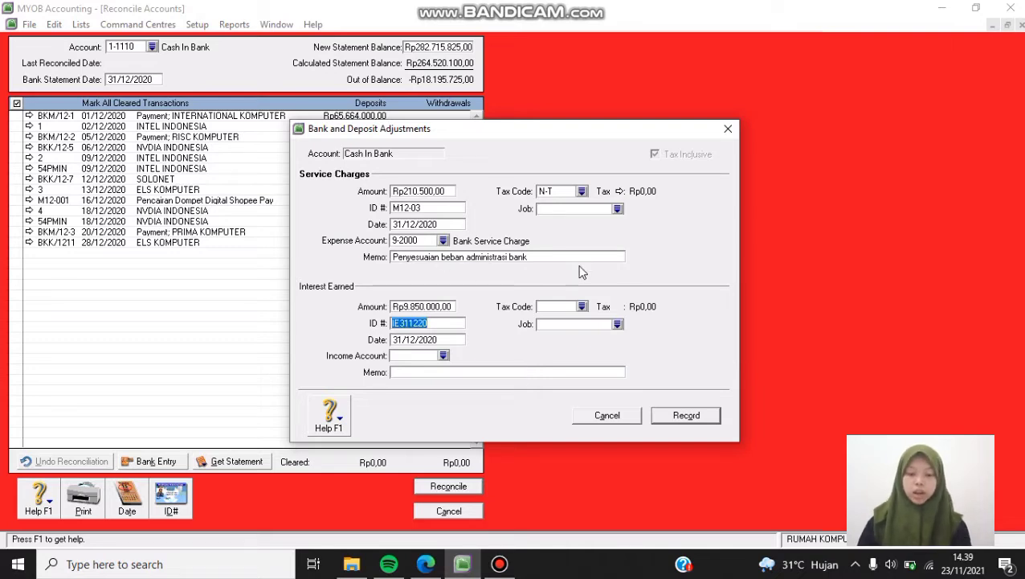
- Set the interest earned ID to M12-03, with a capital M
text(m12)
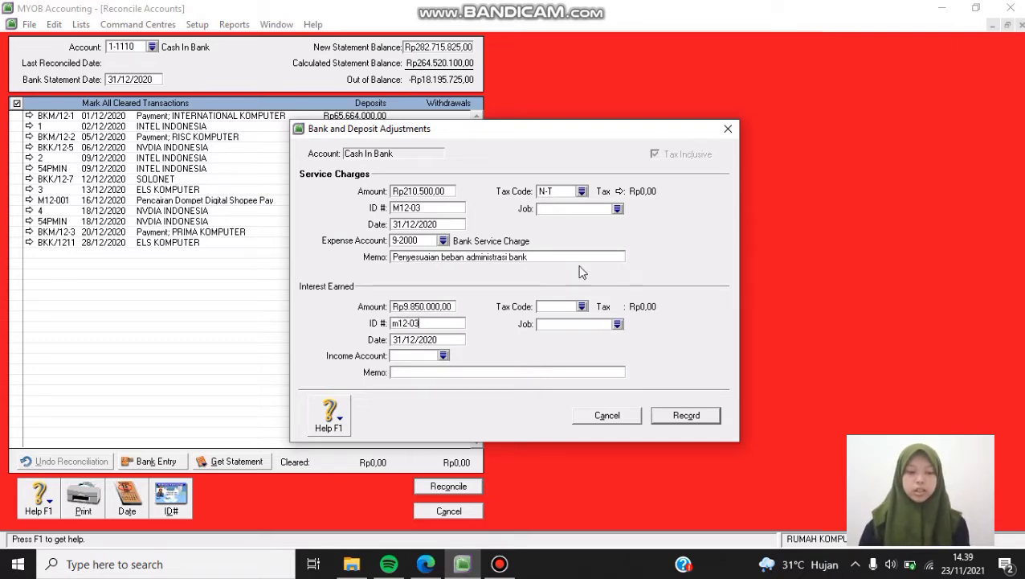
text(-03)
click(392, 323)
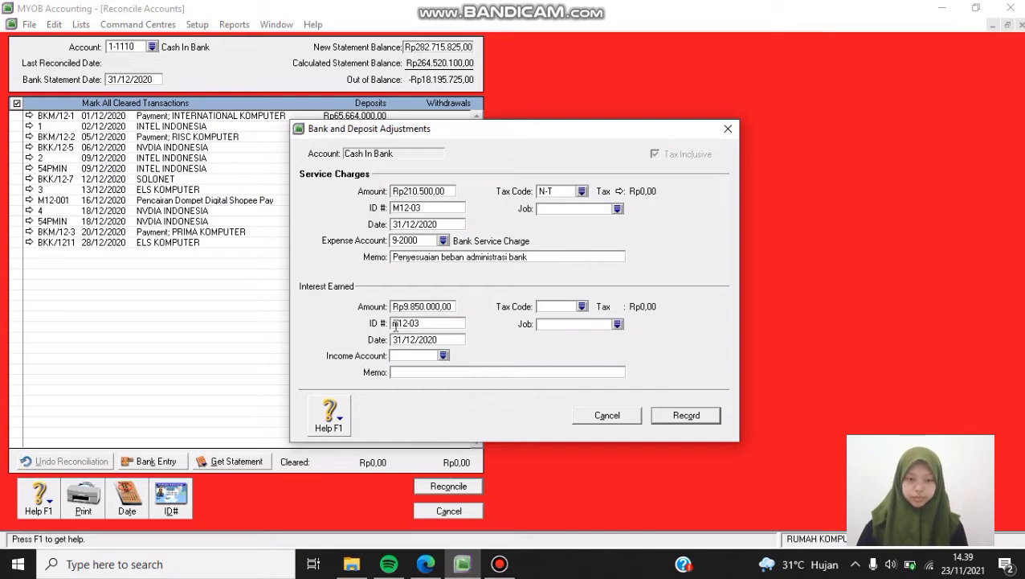
key(BackSpace)
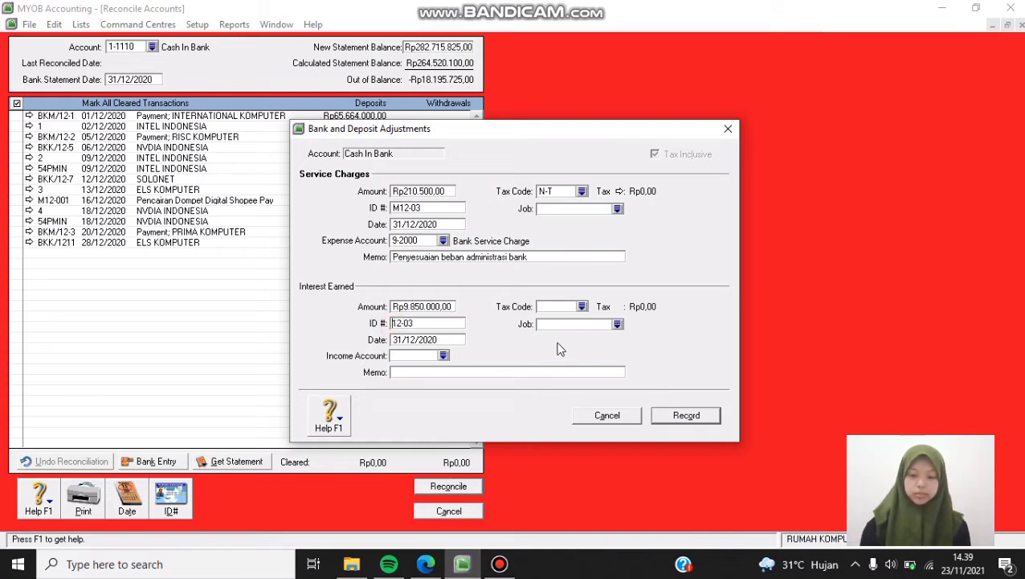
text(M)
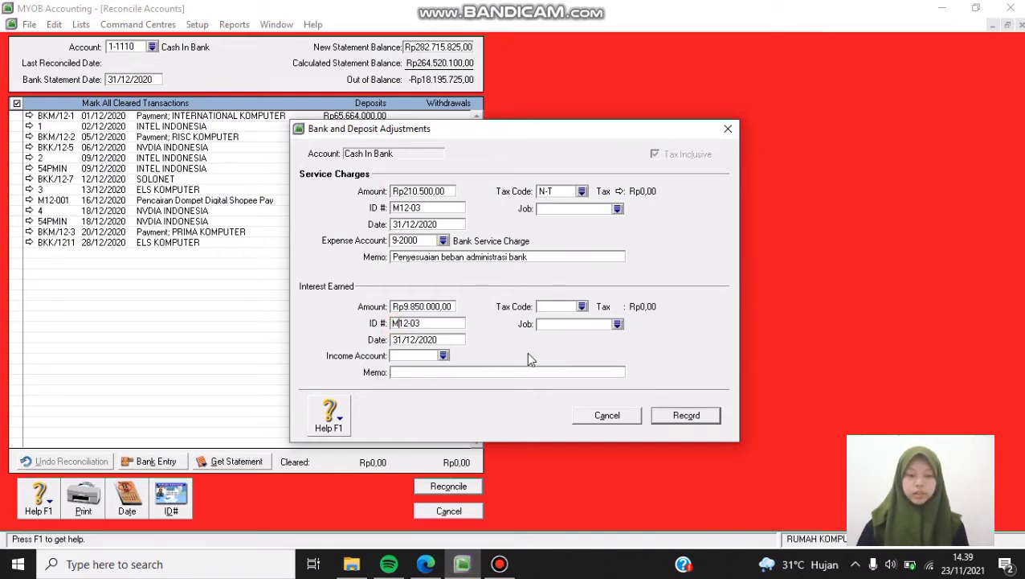
- Assign the interest earned to income account 8-1000 Interest Revenue
click(444, 355)
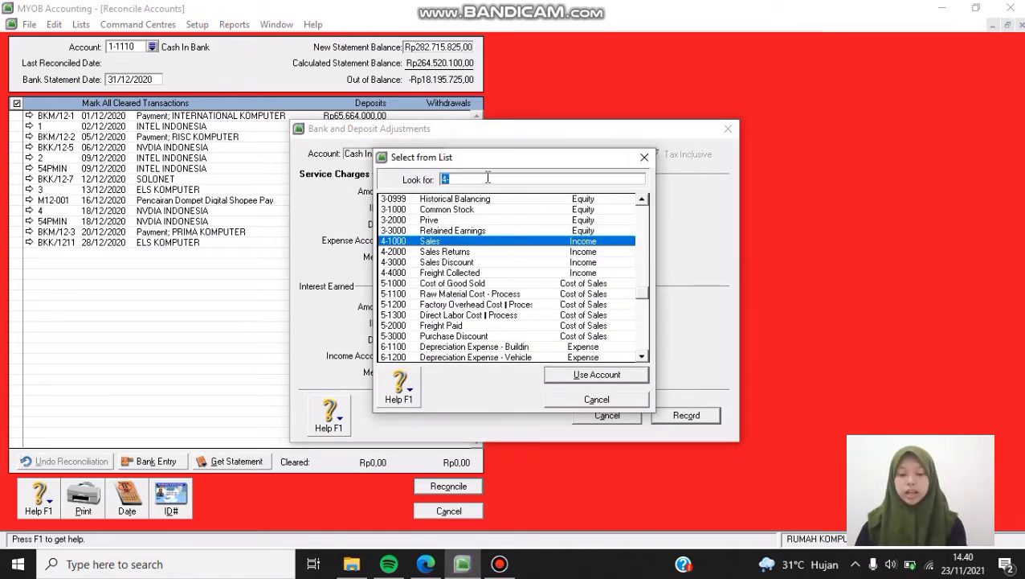
text(8)
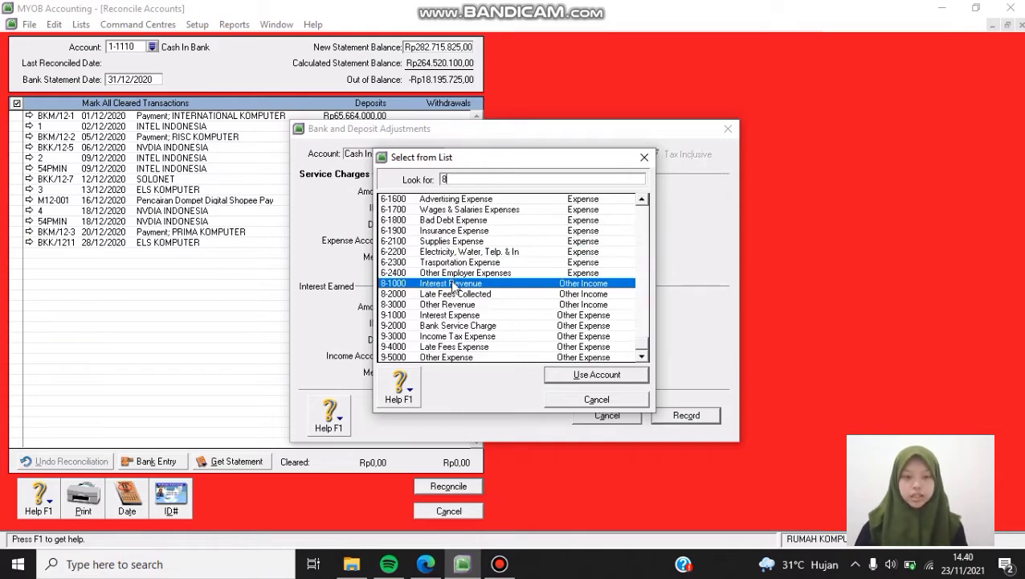
double_click(484, 288)
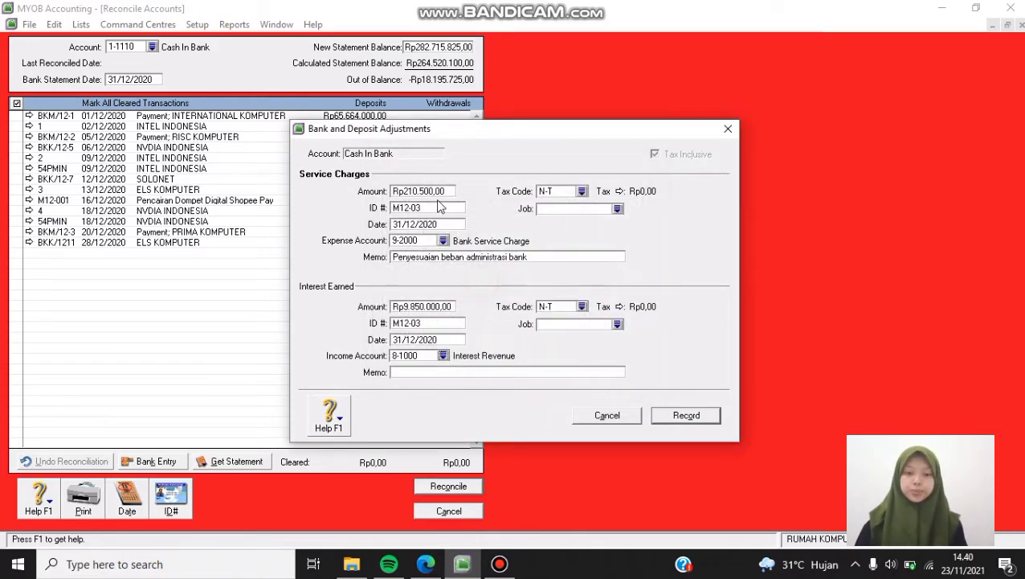
- Enter the interest memo "Penyesuaian pendapatan bunga" and record the bank and deposit adjustments
click(462, 374)
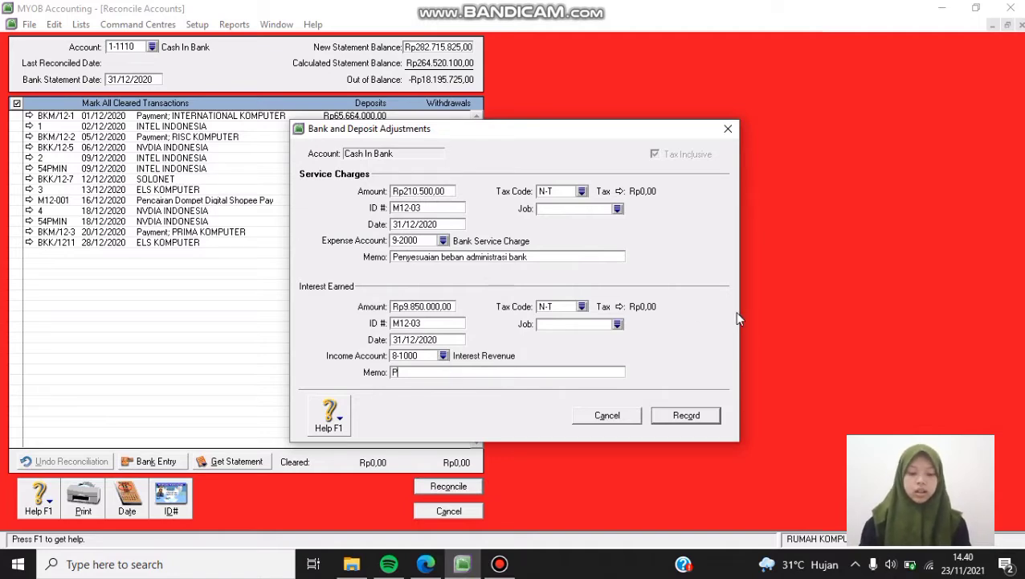
text(Penyesuaian p)
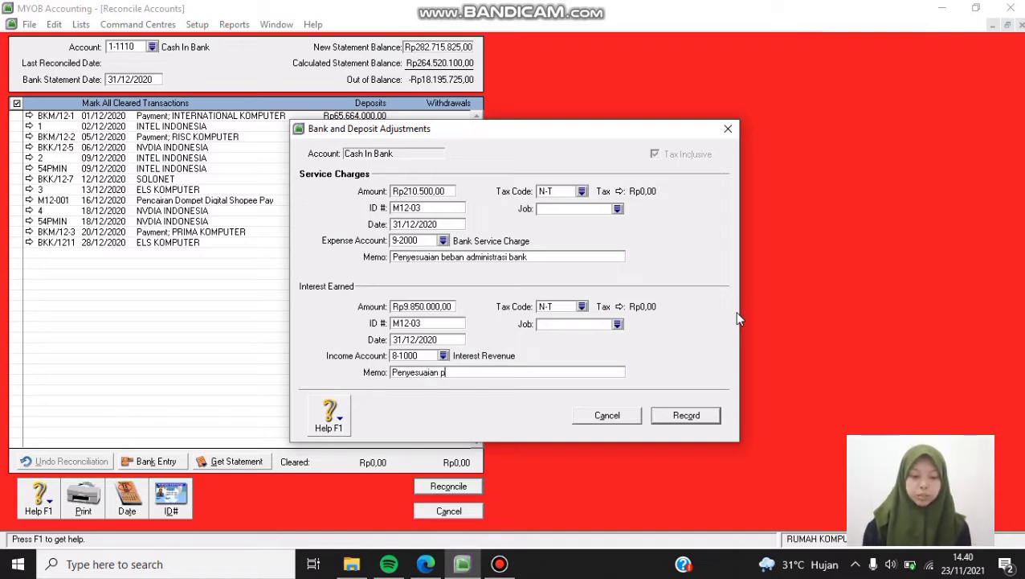
text(endapatan bunga)
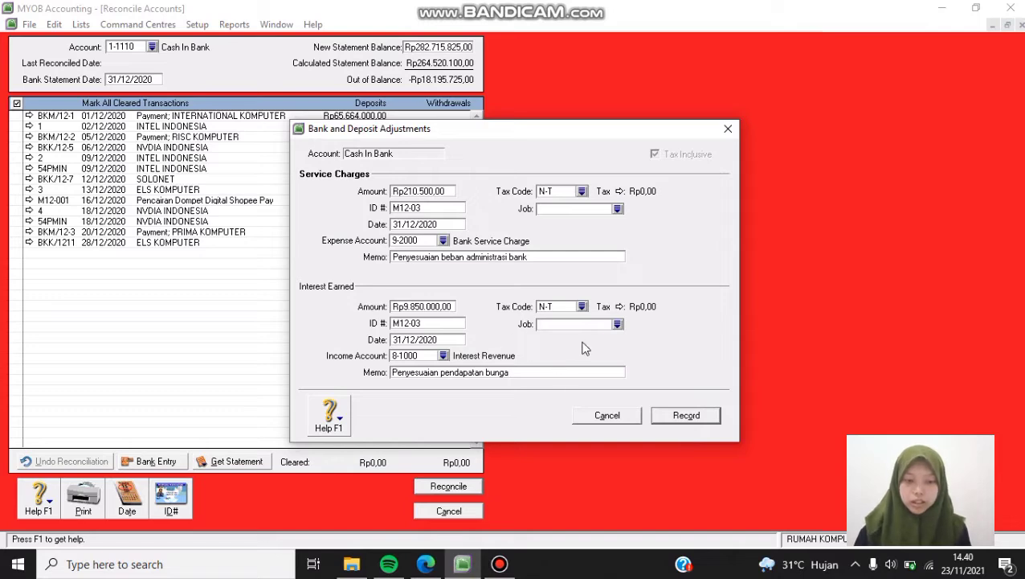
click(686, 415)
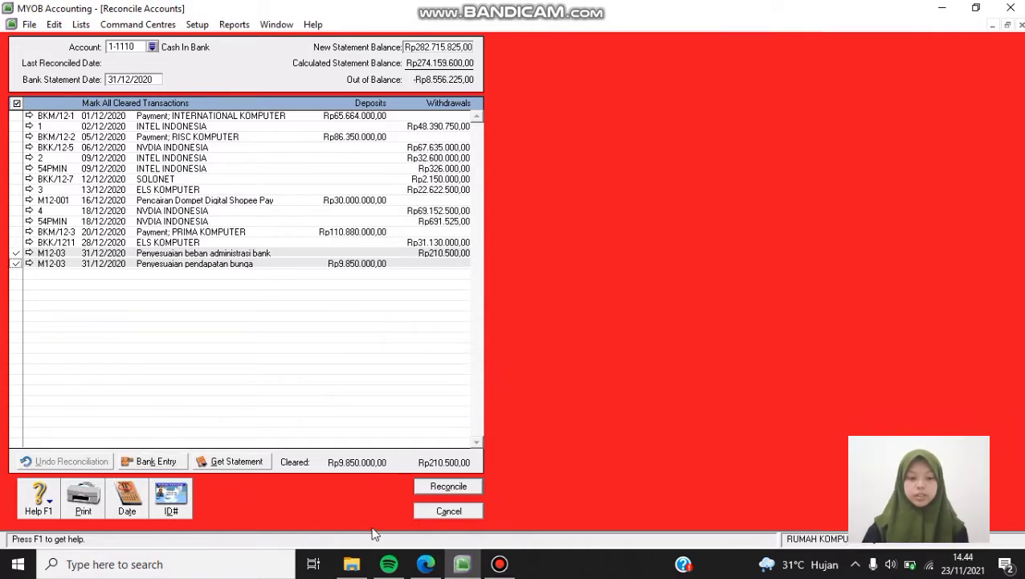
- Mark all Cash In Bank transactions as cleared and try to reconcile the account
click(16, 104)
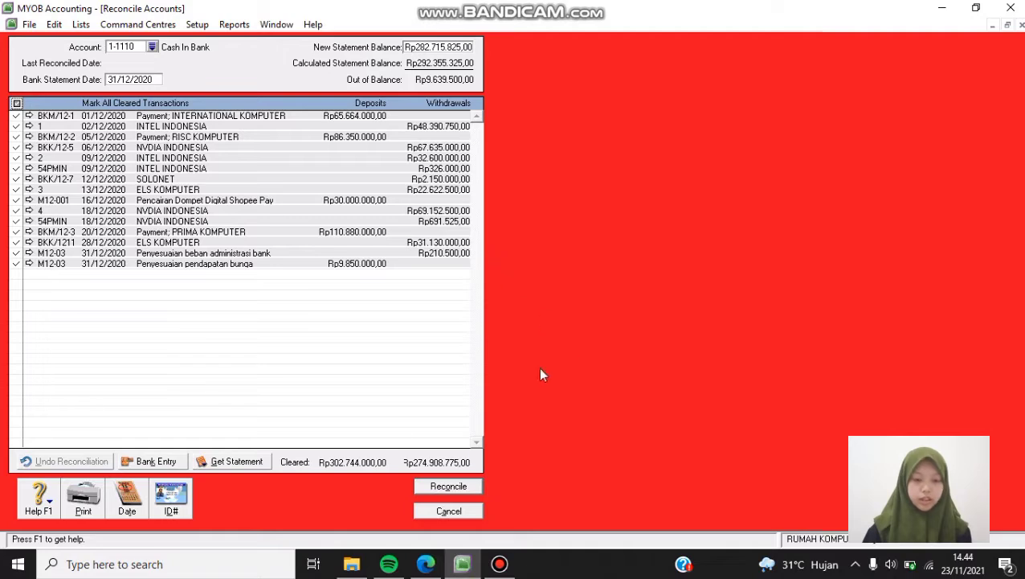
click(449, 487)
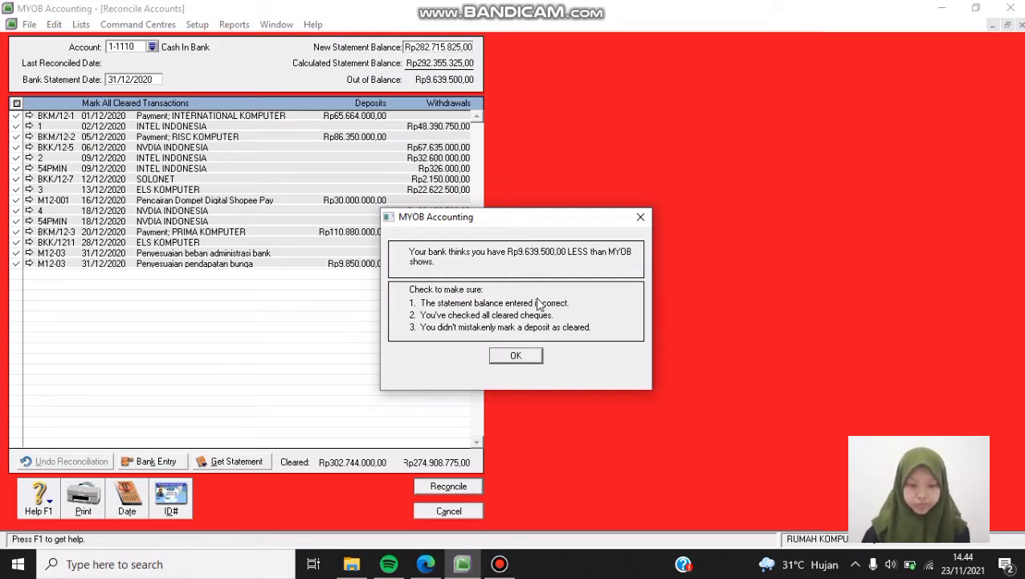
click(516, 357)
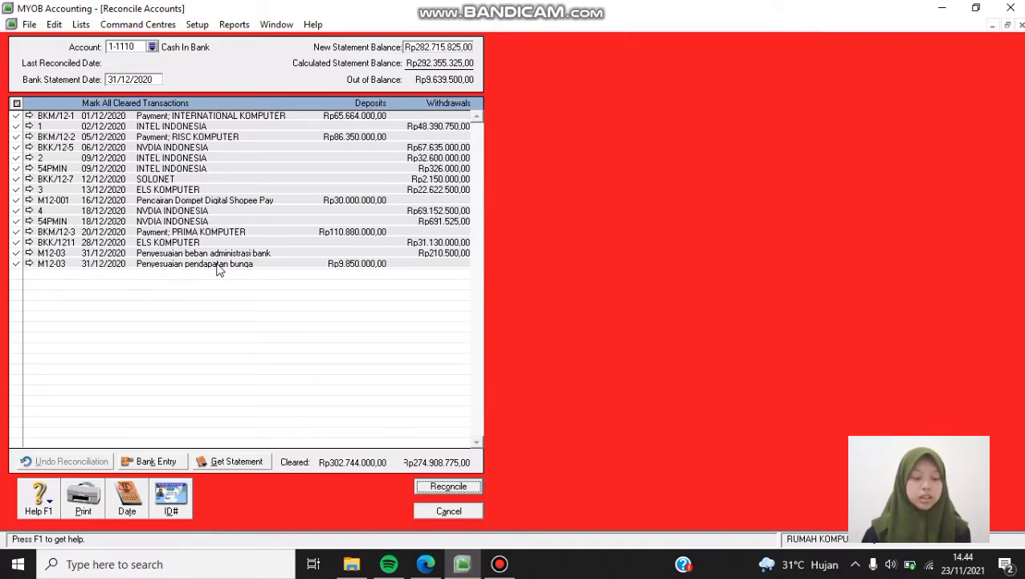
- Delete the two M12-03 transactions, the bank administration charge and the interest income deposit, from the reconciliation list
click(29, 254)
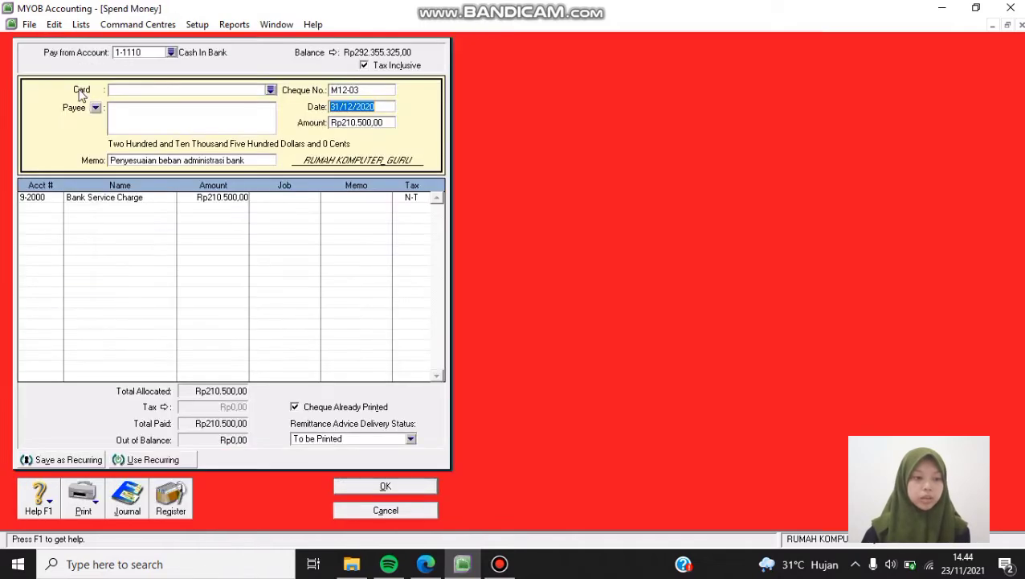
click(53, 25)
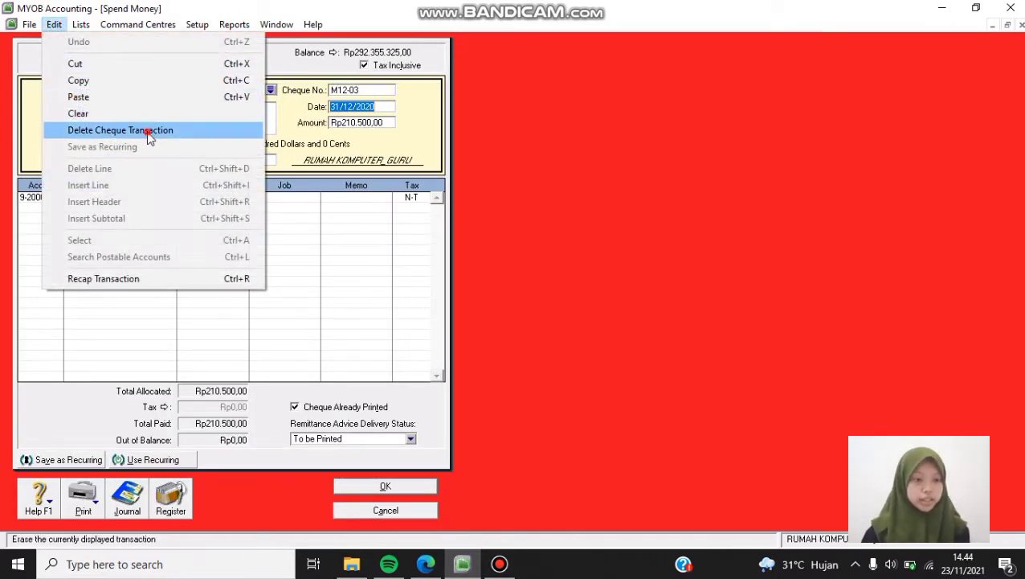
click(147, 131)
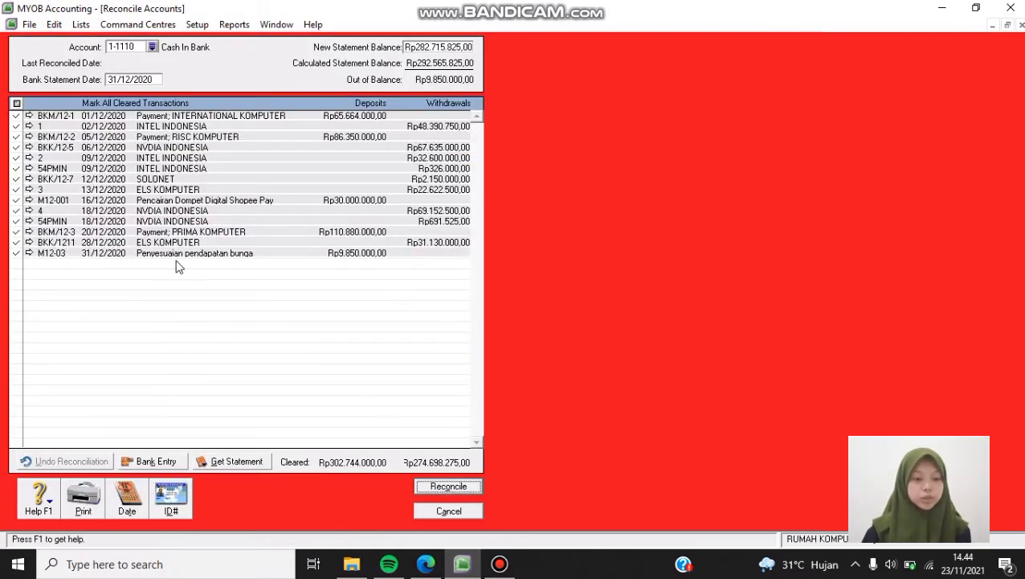
click(28, 252)
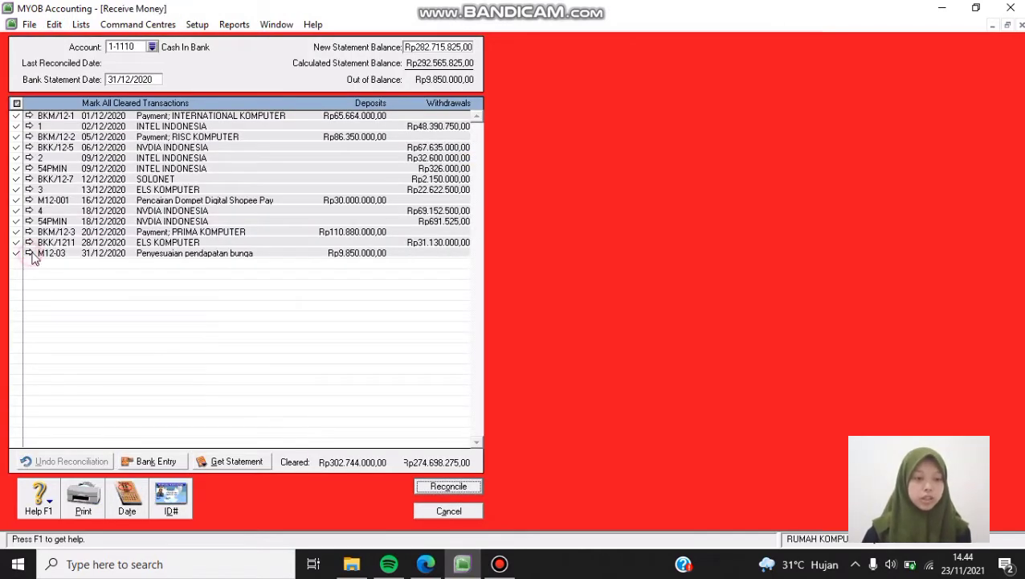
click(54, 24)
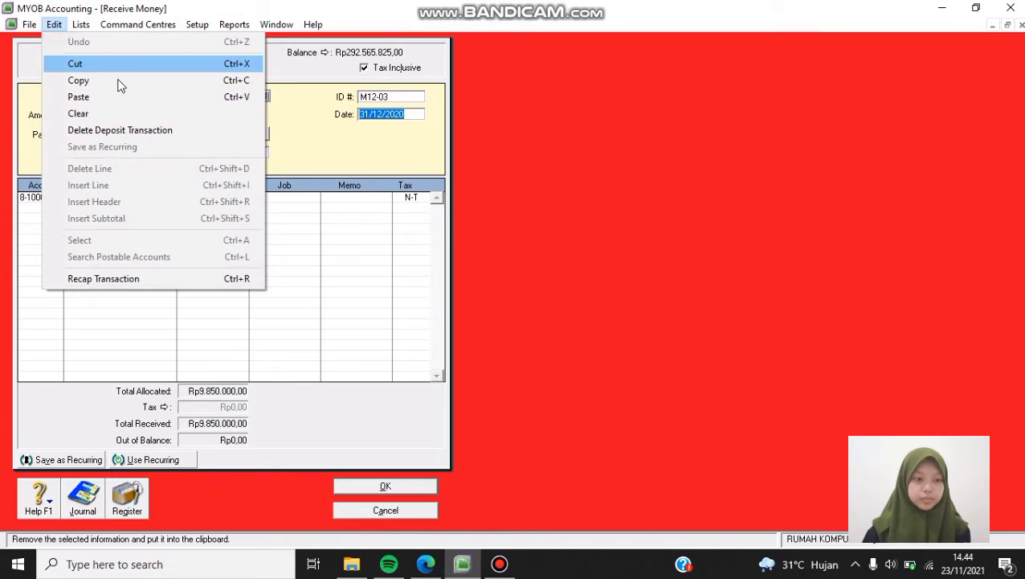
click(153, 130)
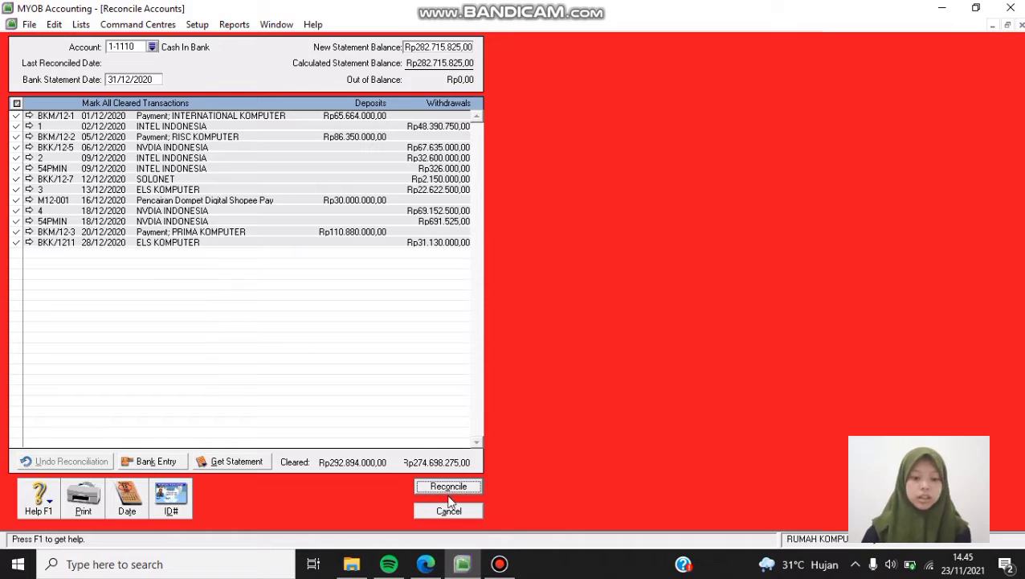
- Reconcile the Cash In Bank account with the remaining cleared transactions
click(447, 487)
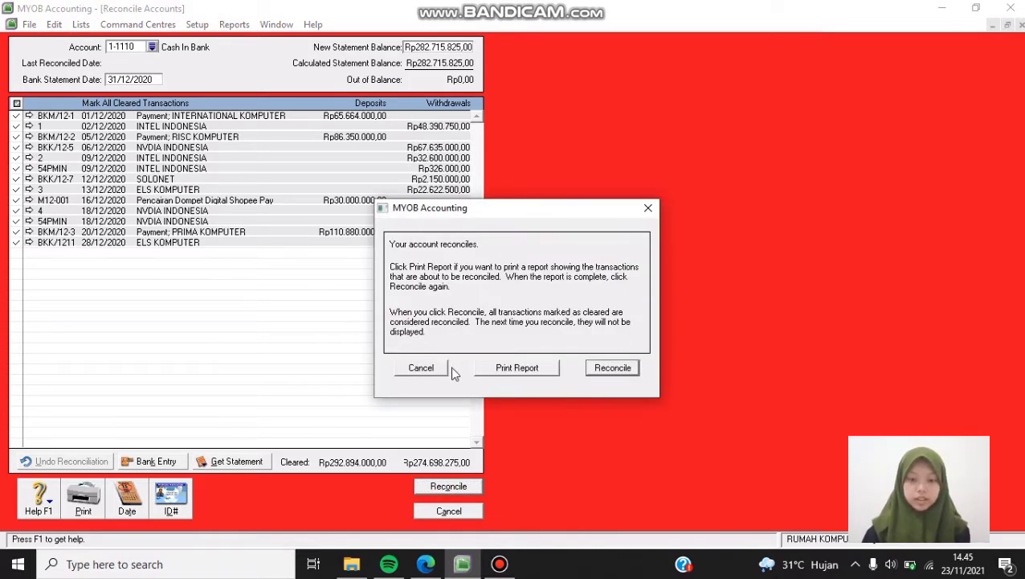
click(611, 369)
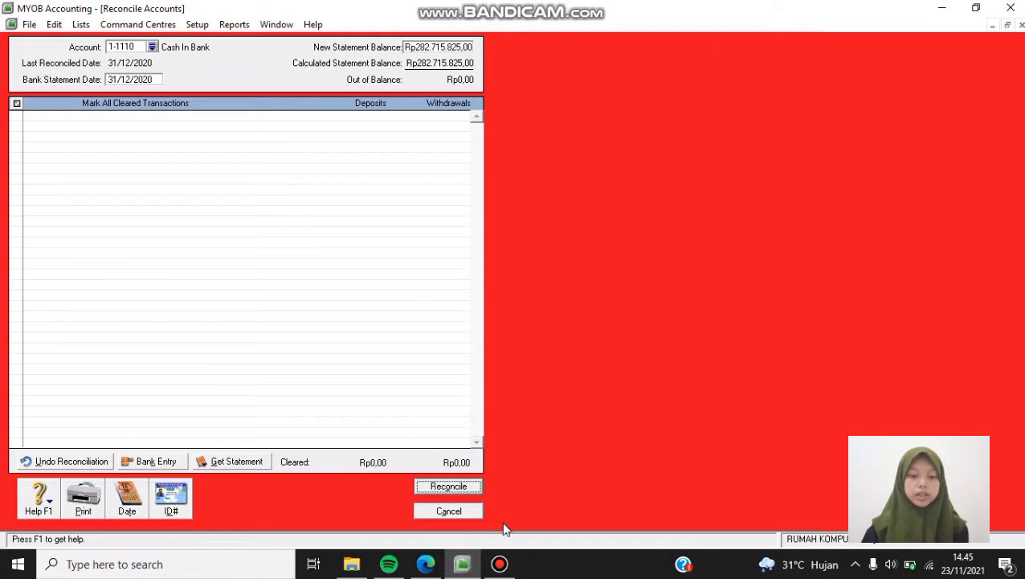
- Close the account reconciliation, check memo M12-03 in the PDF, and open a new general journal entry
click(443, 511)
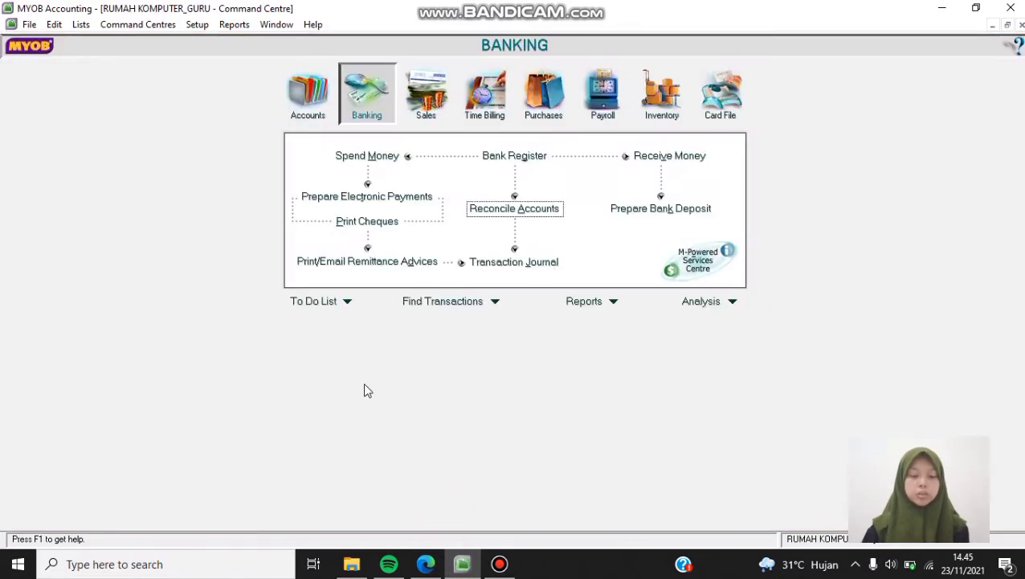
click(426, 564)
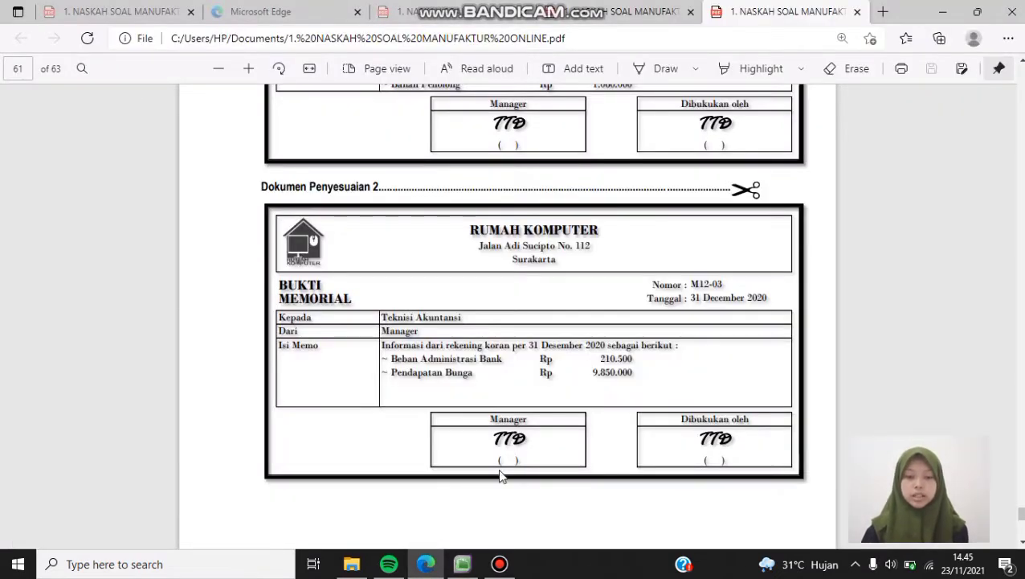
click(462, 564)
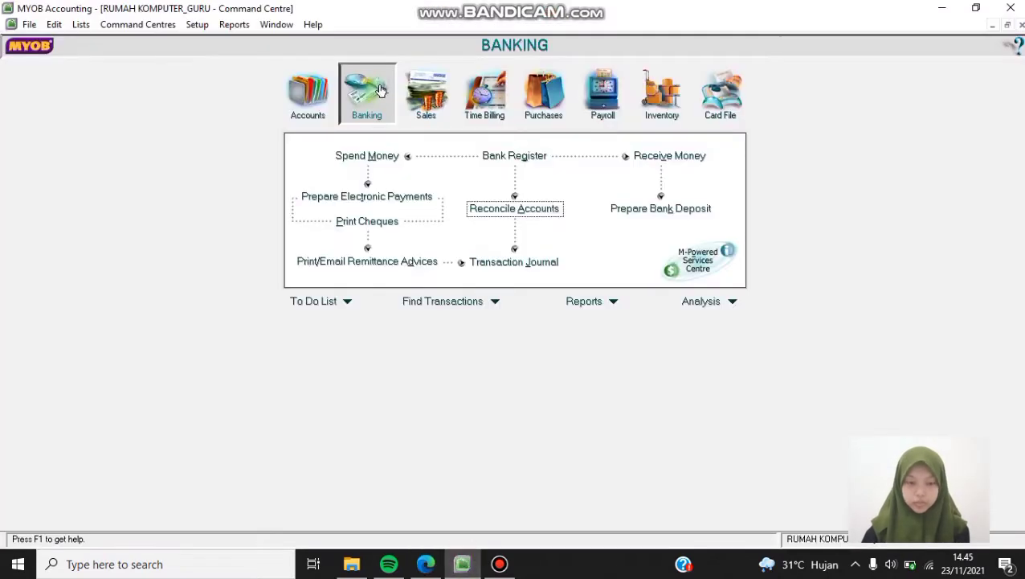
click(312, 98)
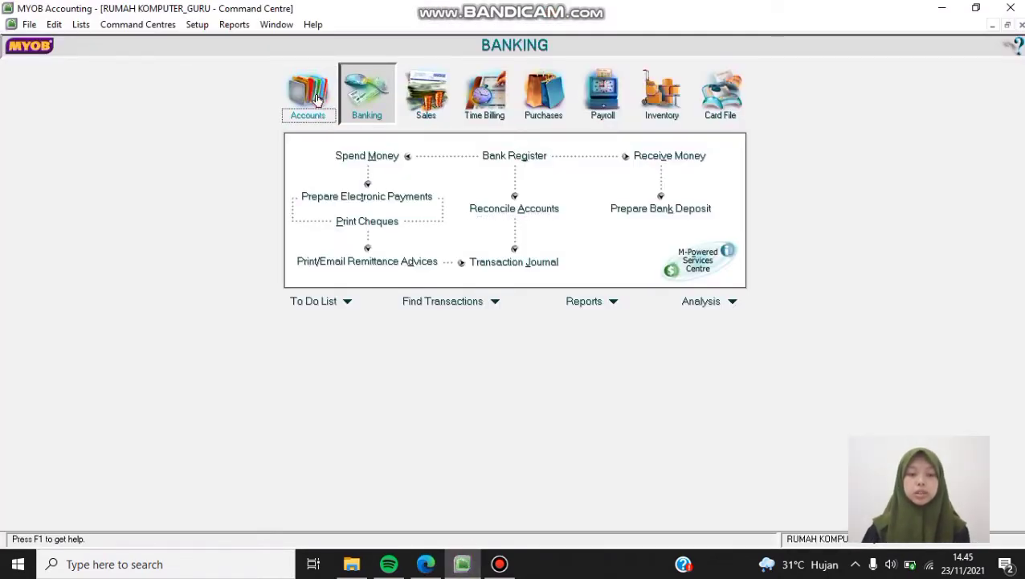
click(526, 209)
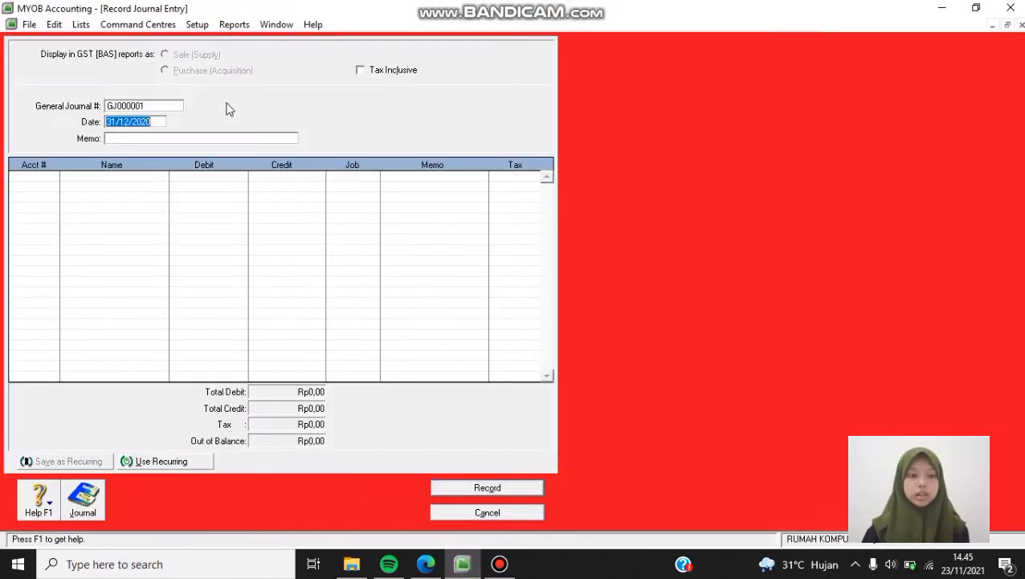
- Set the general journal number to M12-03, as given on the memo in the PDF
click(163, 108)
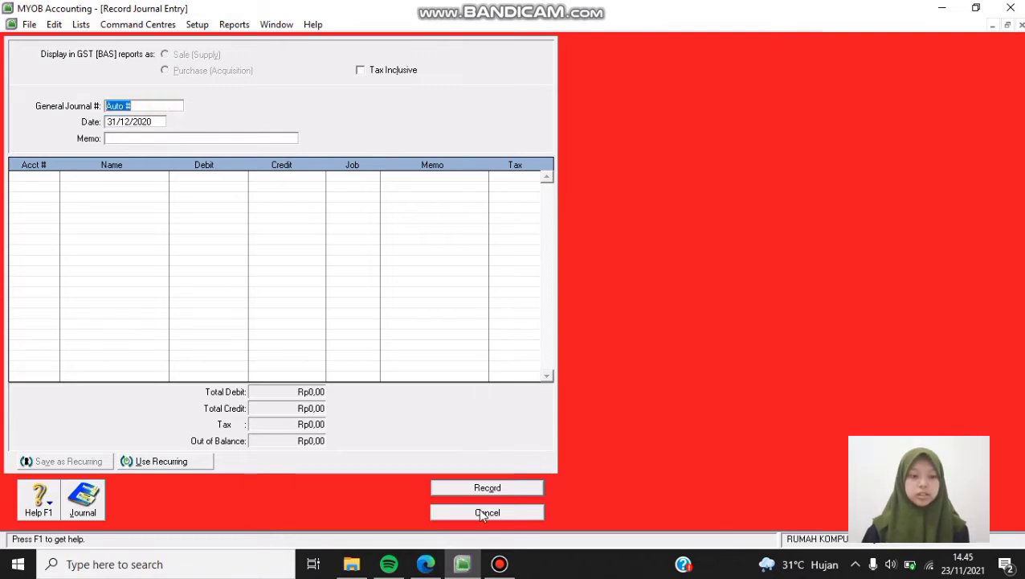
click(426, 565)
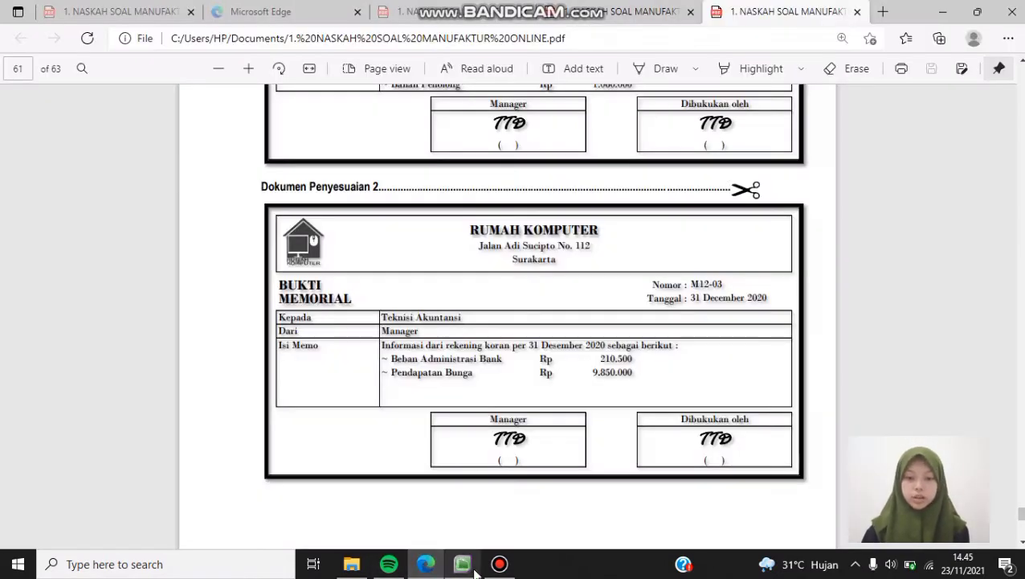
key(alt+Tab)
text(m)
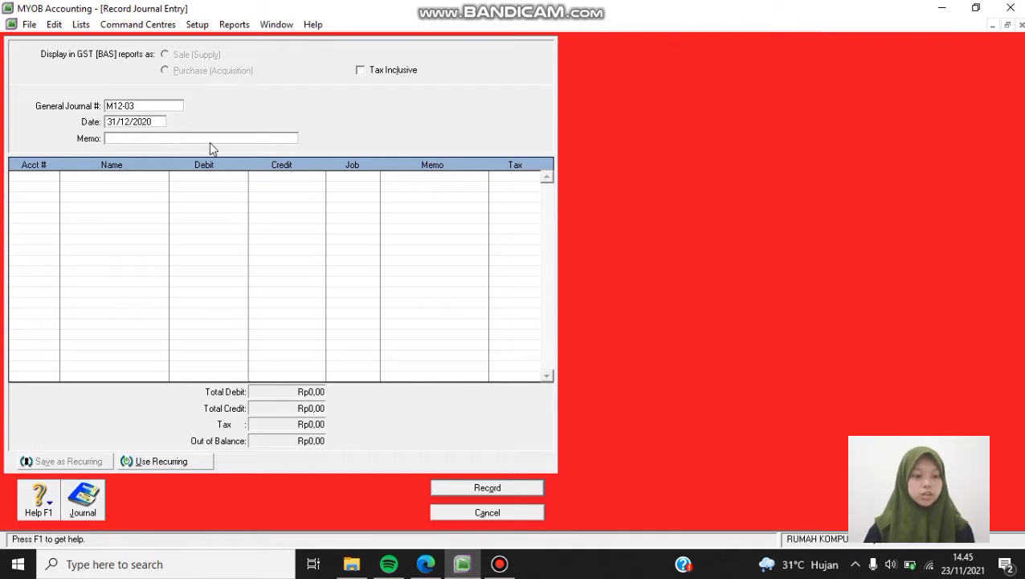
key(Tab)
- Enter "Penyesuaian beban administrasi bank dan pendapatan bunga" as the journal entry's memo
click(211, 141)
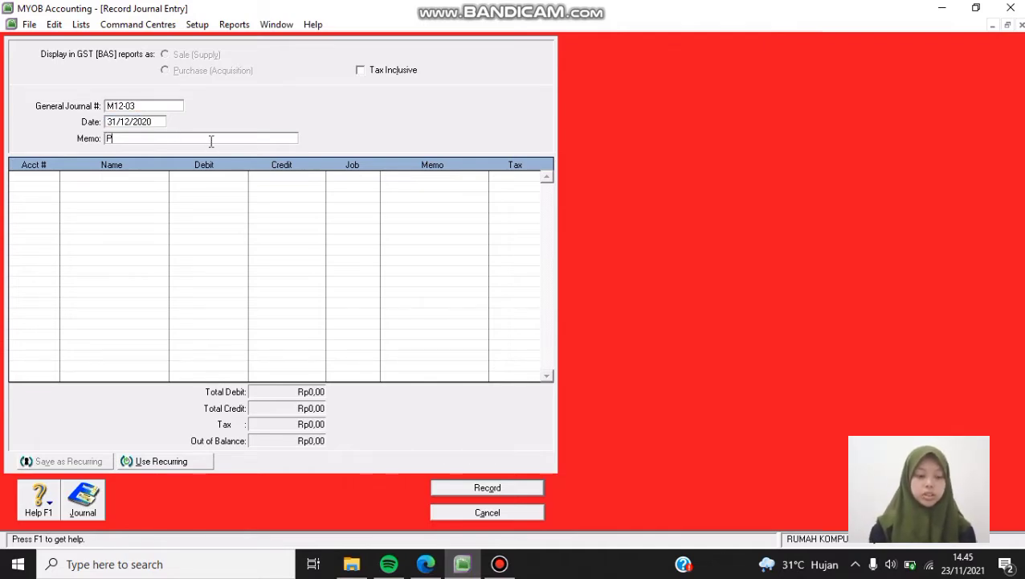
text(Penyesuaia)
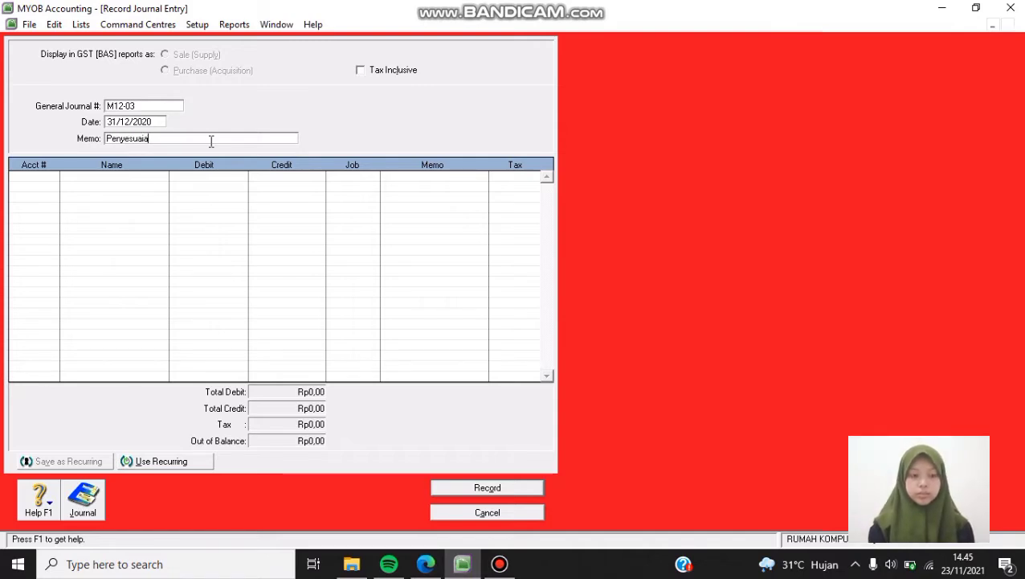
text(n beban)
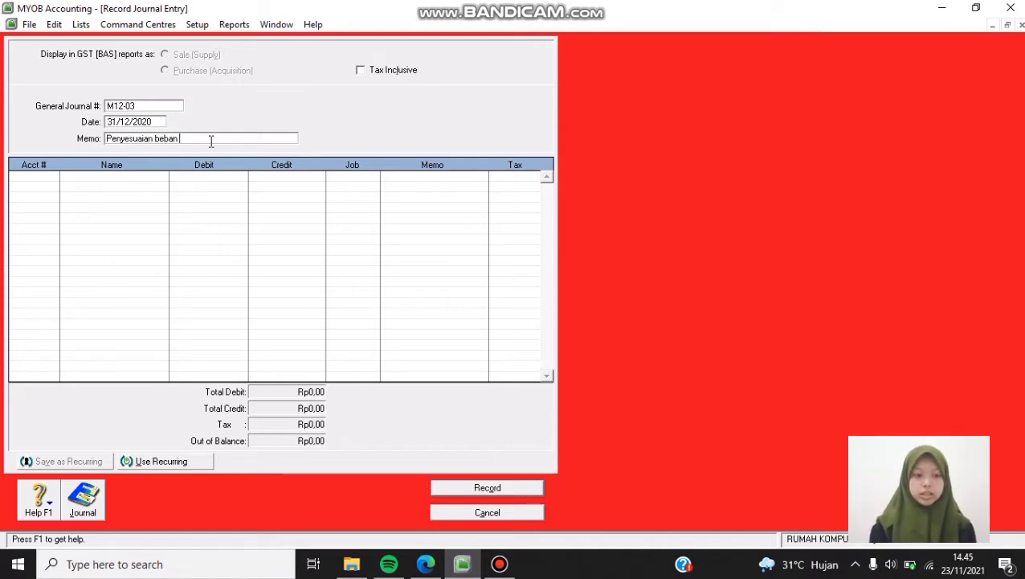
text( adsd)
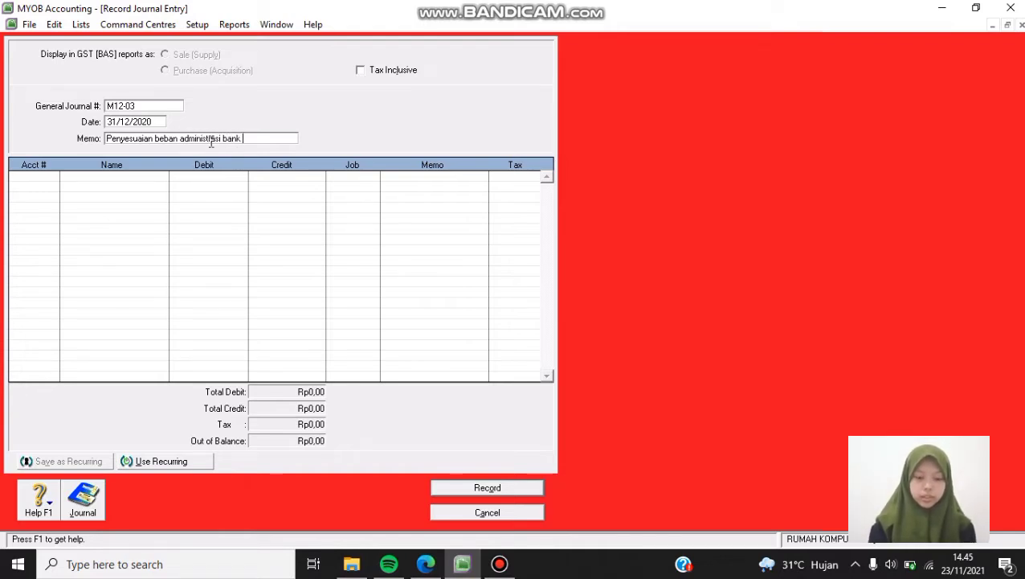
text(endapatan bunga)
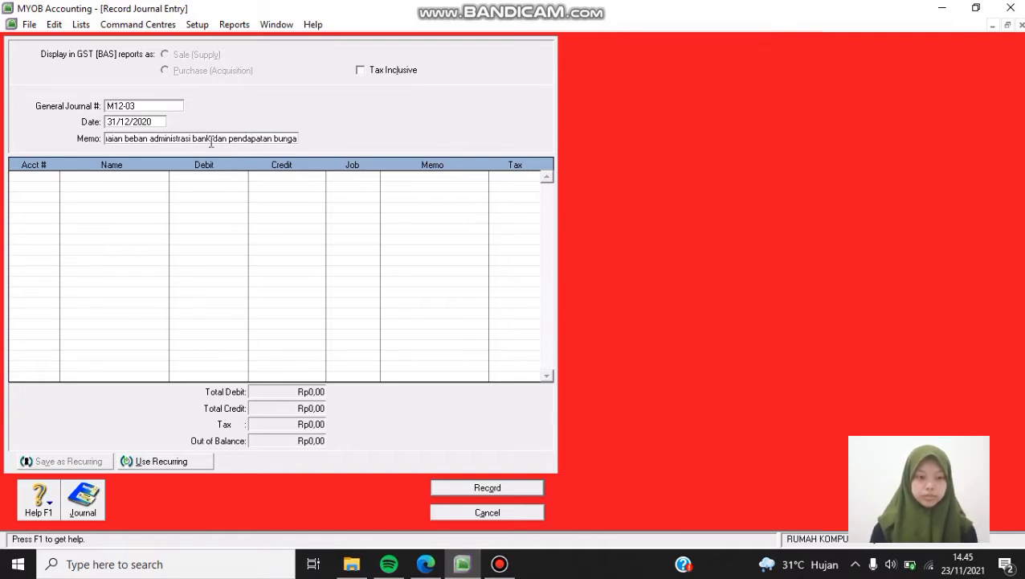
key(Tab)
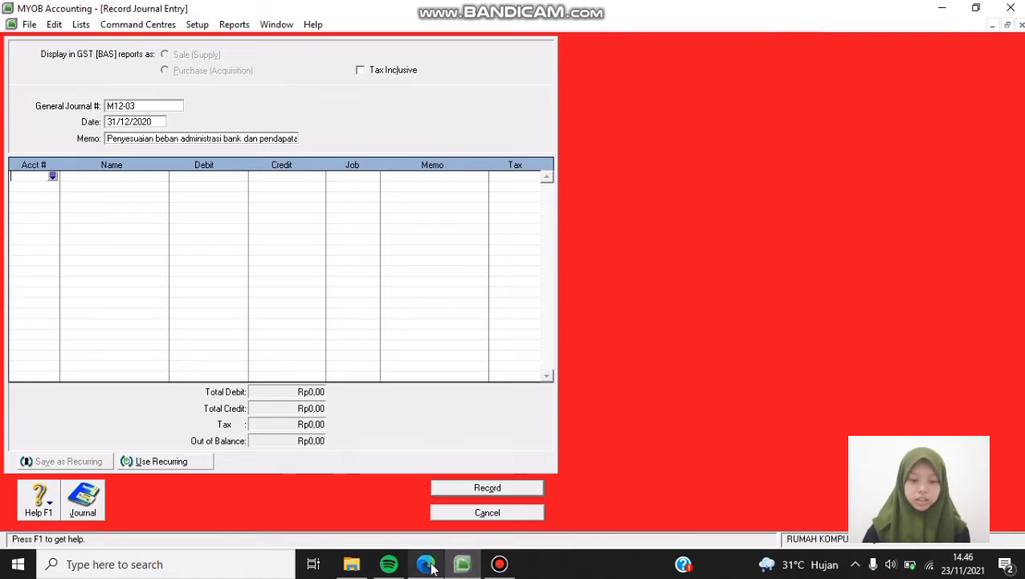
- Review the M12-03 amounts in the PDF and add account 1-1110 Cash In Bank as the first journal line
mouse_move(432, 566)
click(424, 514)
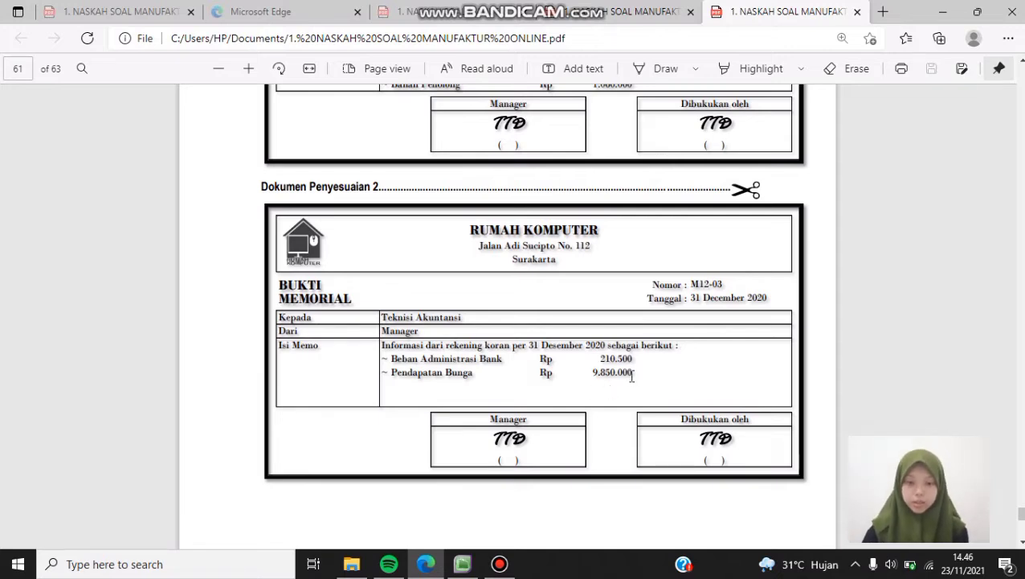
click(458, 567)
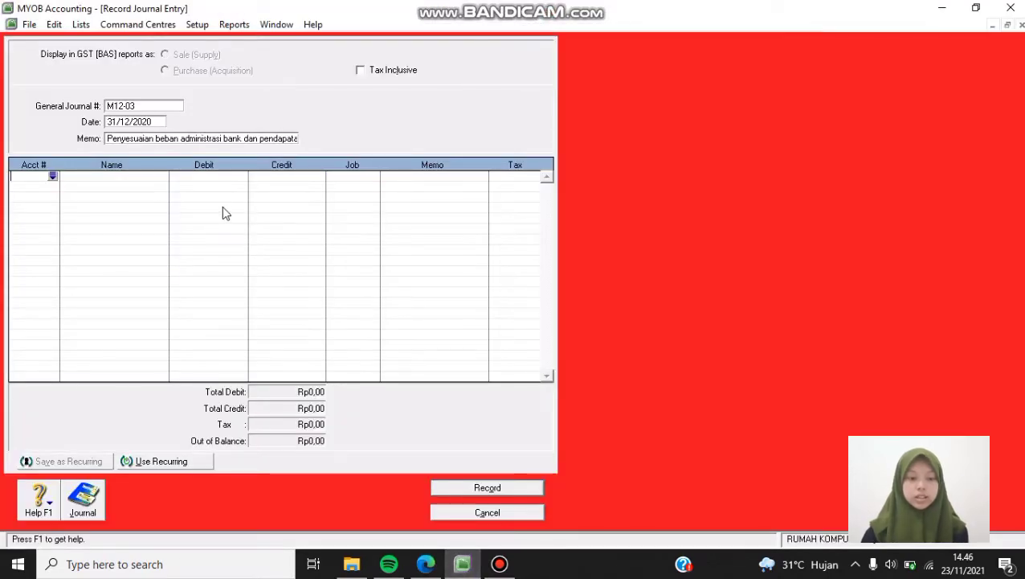
click(53, 176)
click(451, 199)
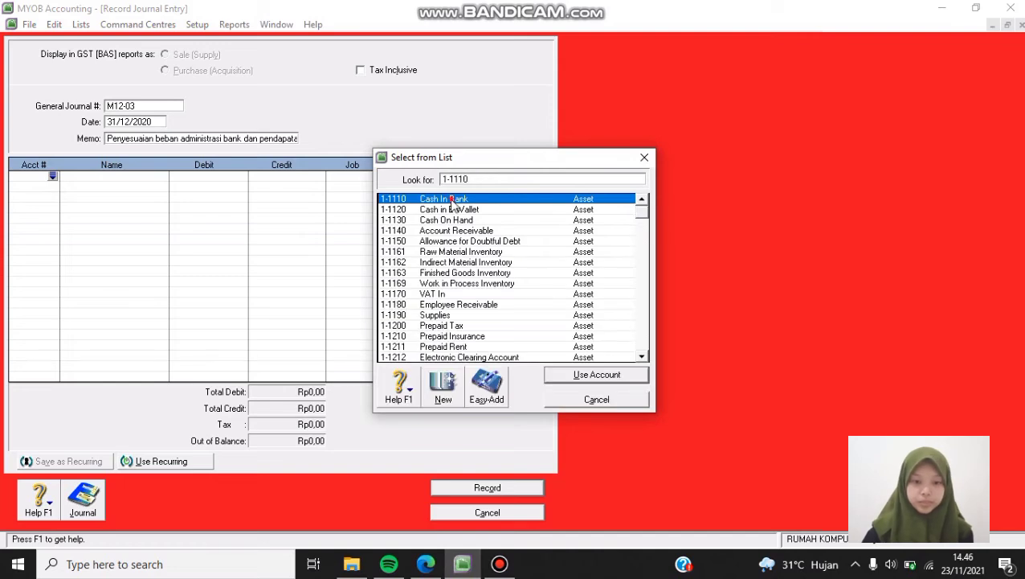
double_click(451, 200)
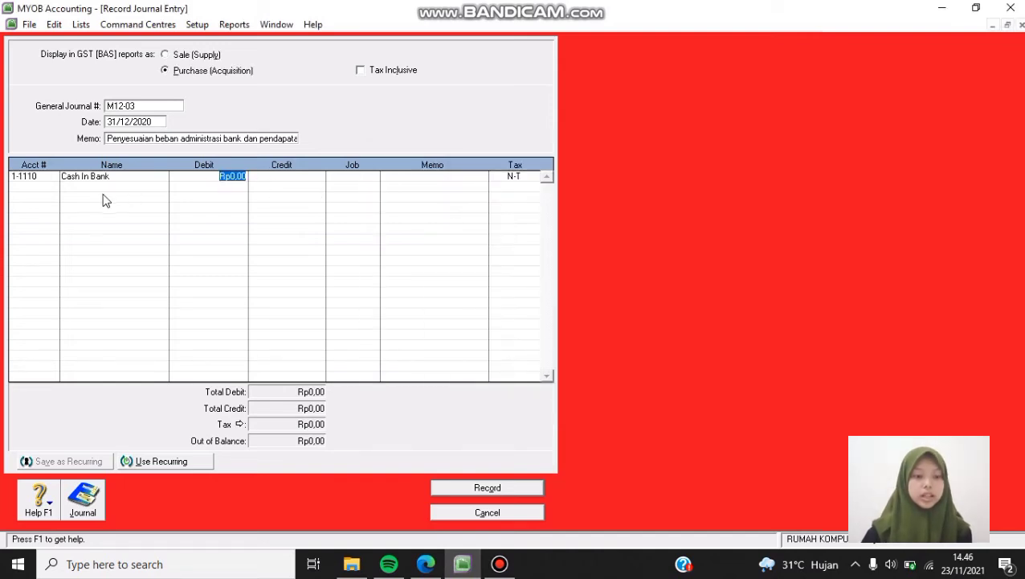
- Add account 9-2000 Bank Service Charge as the second journal line with a debit of Rp210.500
click(50, 184)
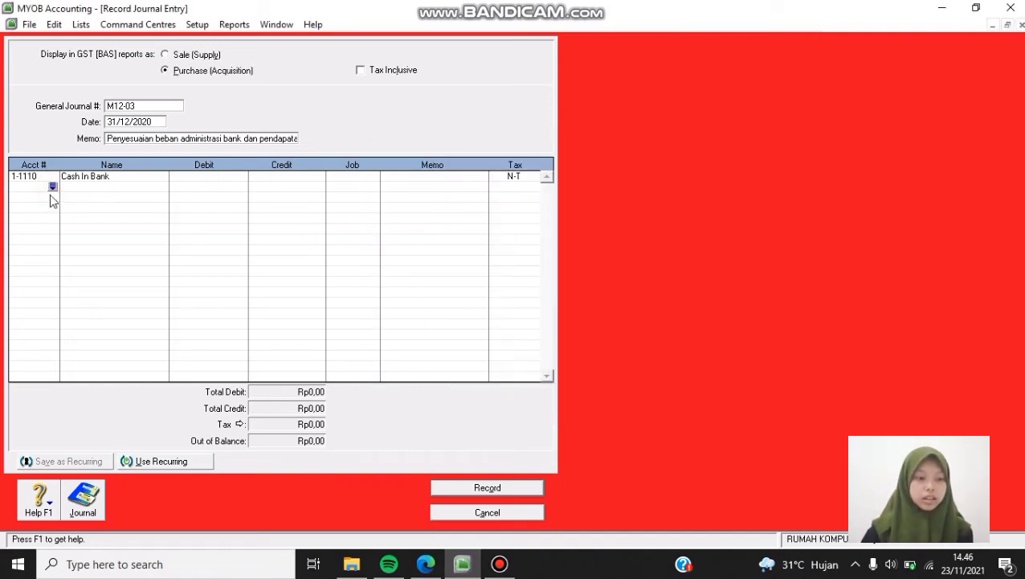
click(52, 186)
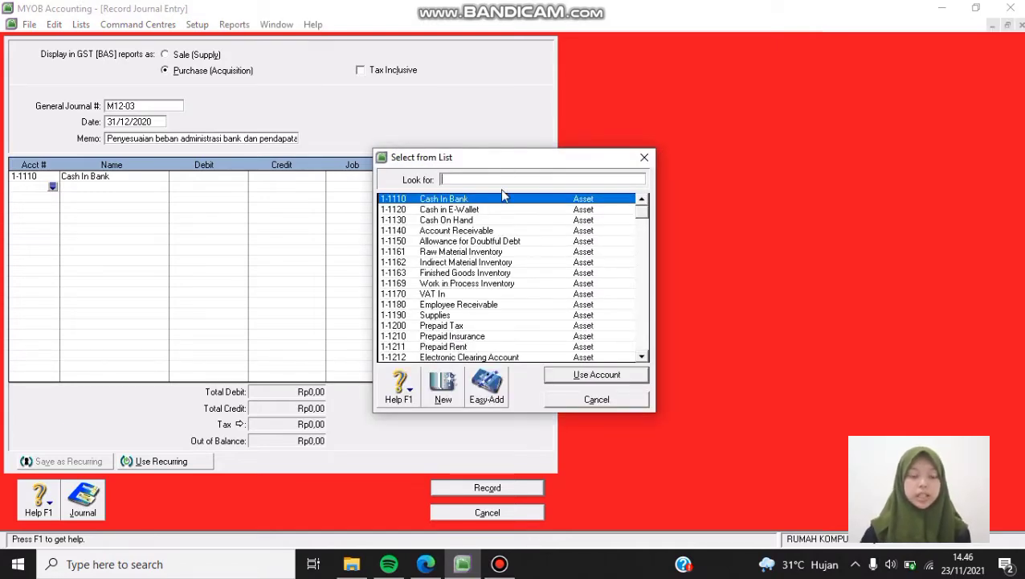
text(9-2000)
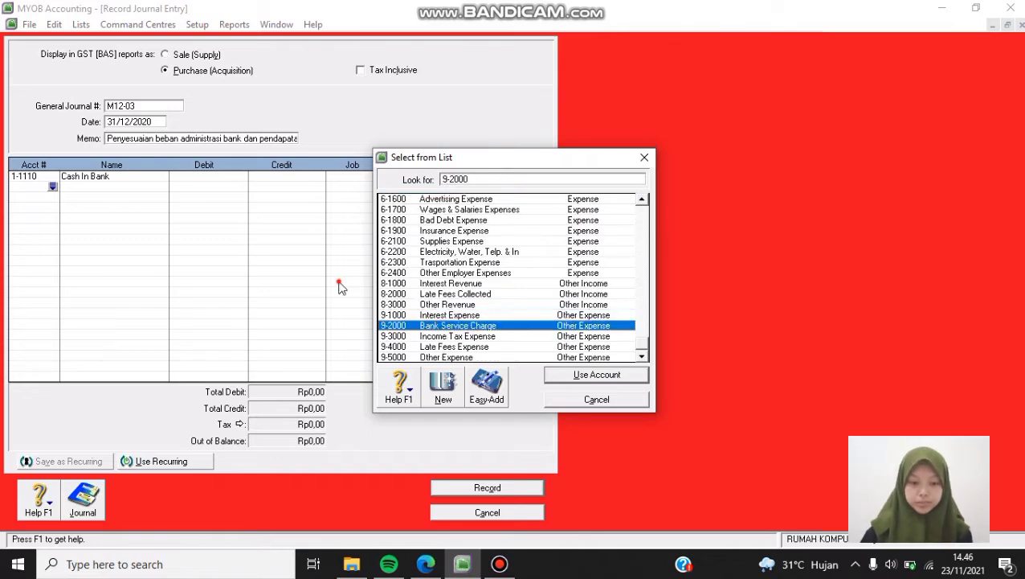
key(Return)
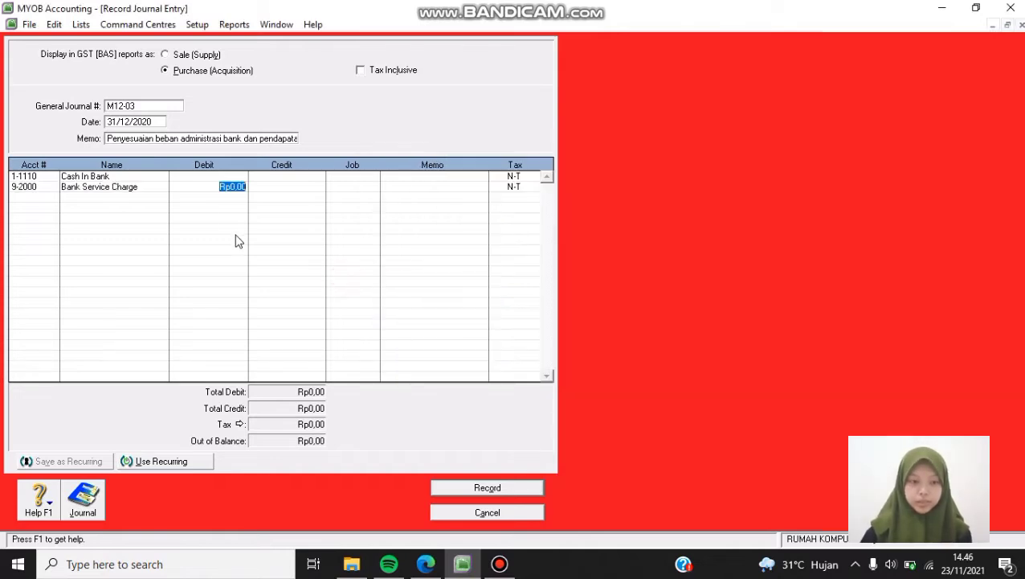
click(430, 565)
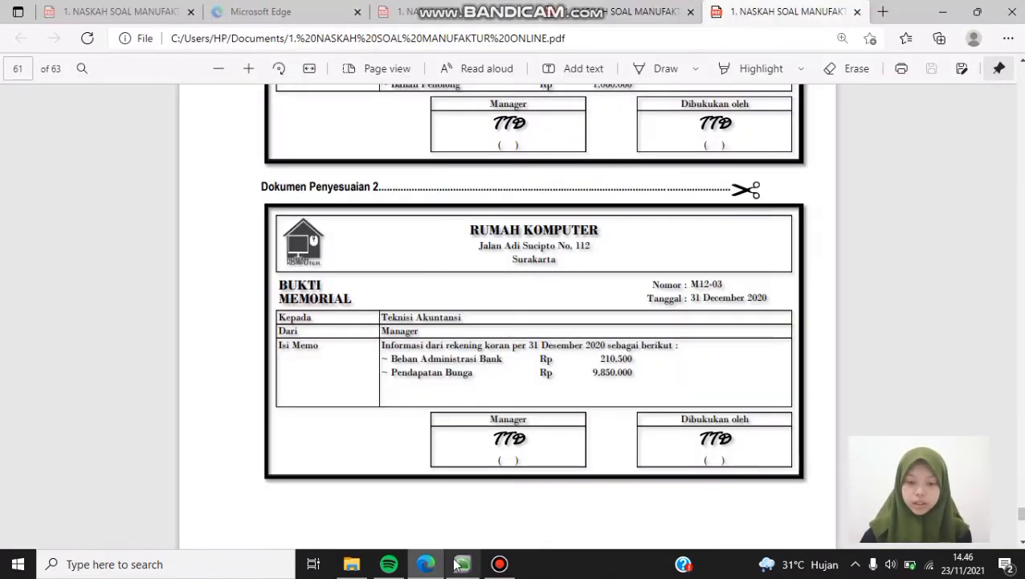
click(462, 564)
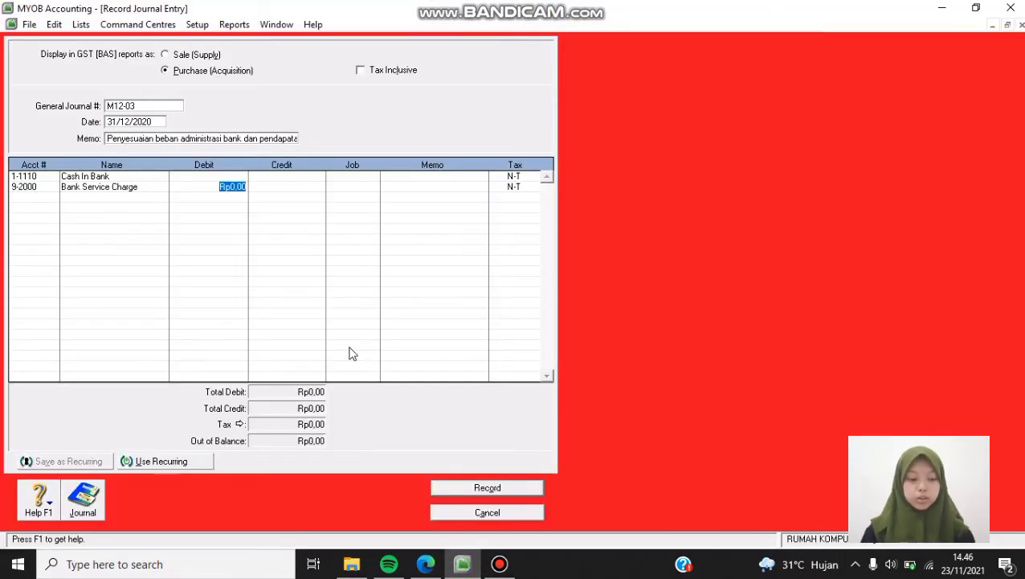
text(210500)
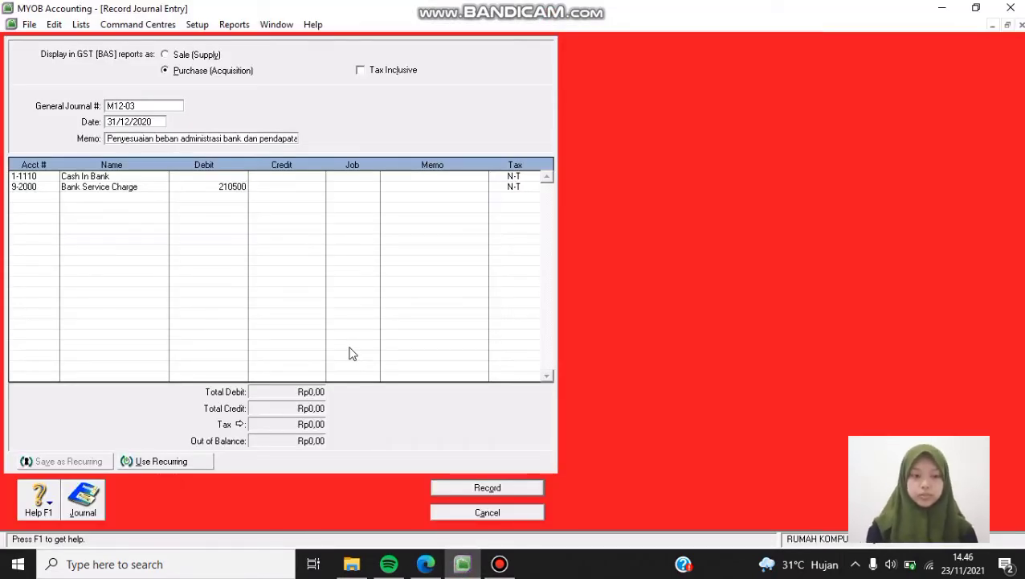
key(Tab)
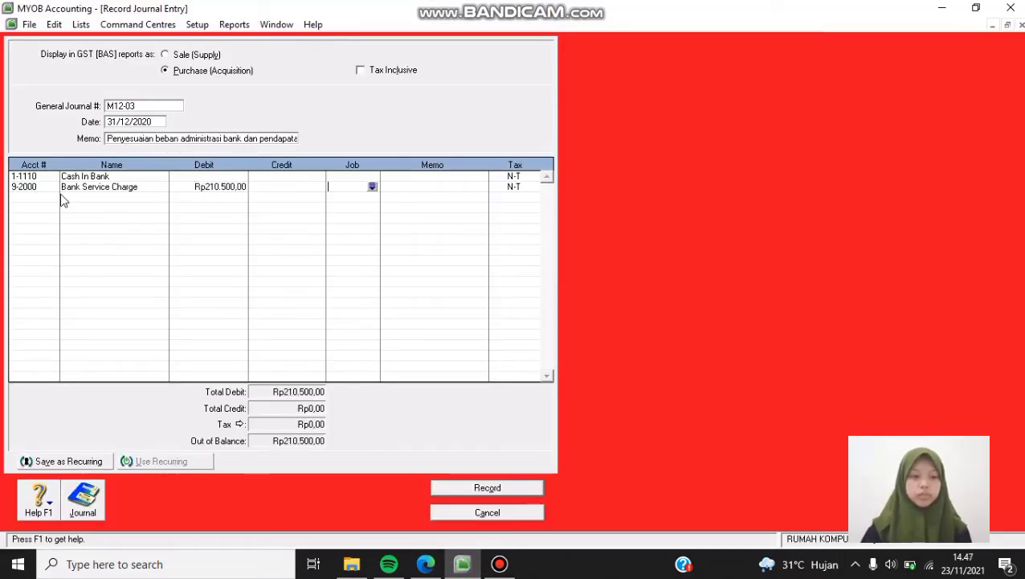
- Add account 8-1000 Interest Revenue as the third journal line with a credit of Rp9.850.000
click(31, 198)
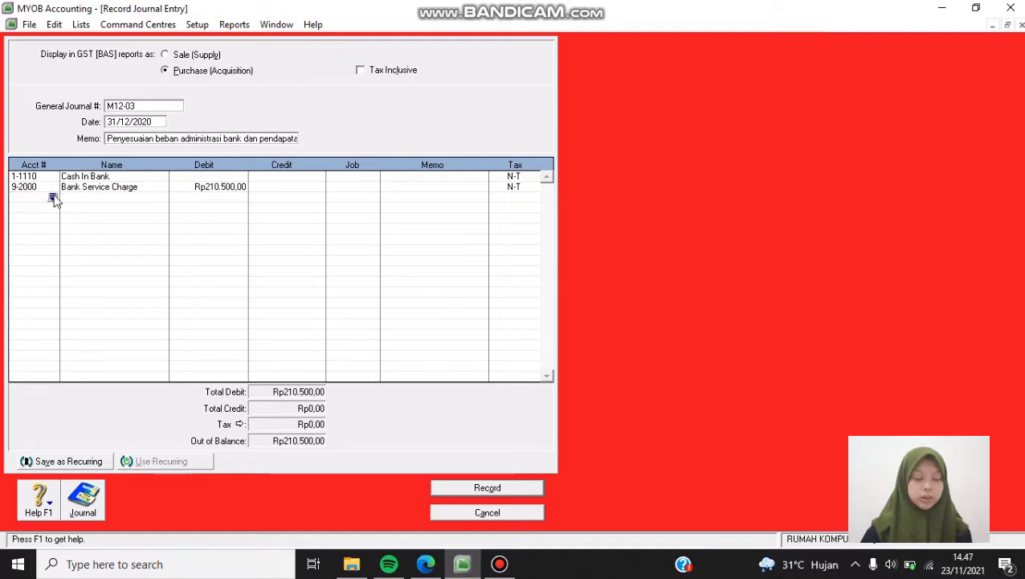
click(53, 197)
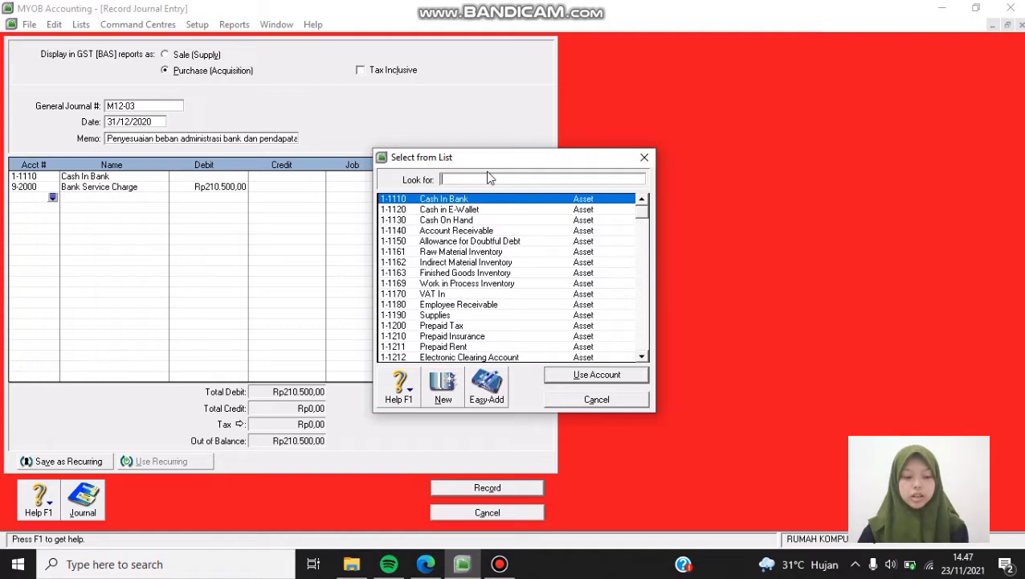
text(8-1000)
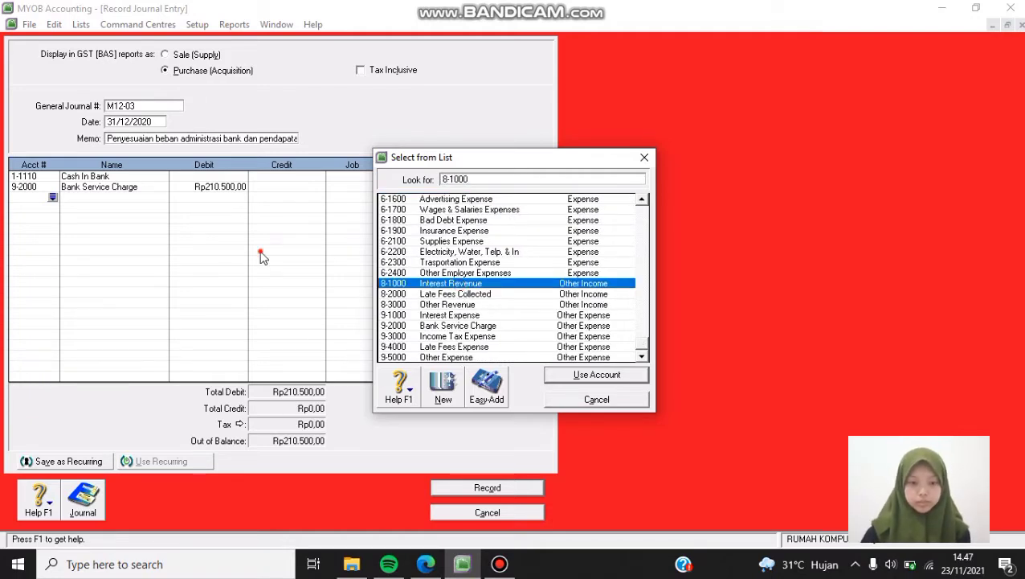
key(Return)
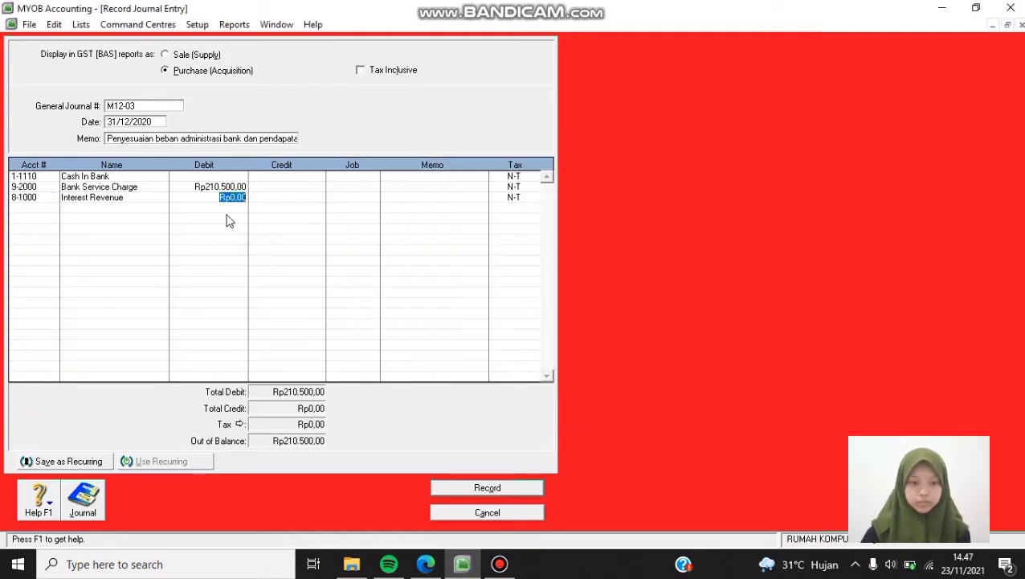
click(278, 199)
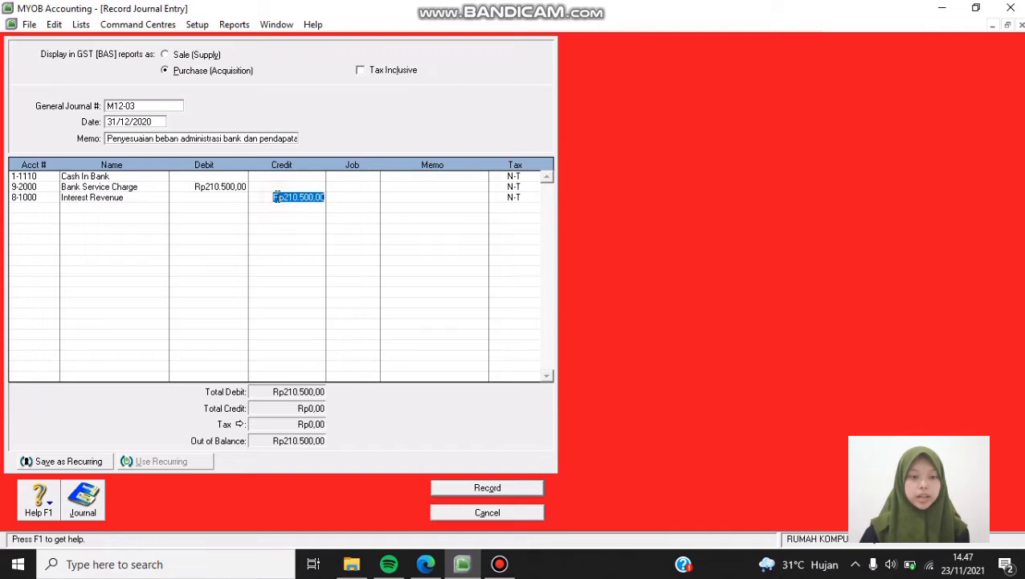
click(426, 563)
click(462, 563)
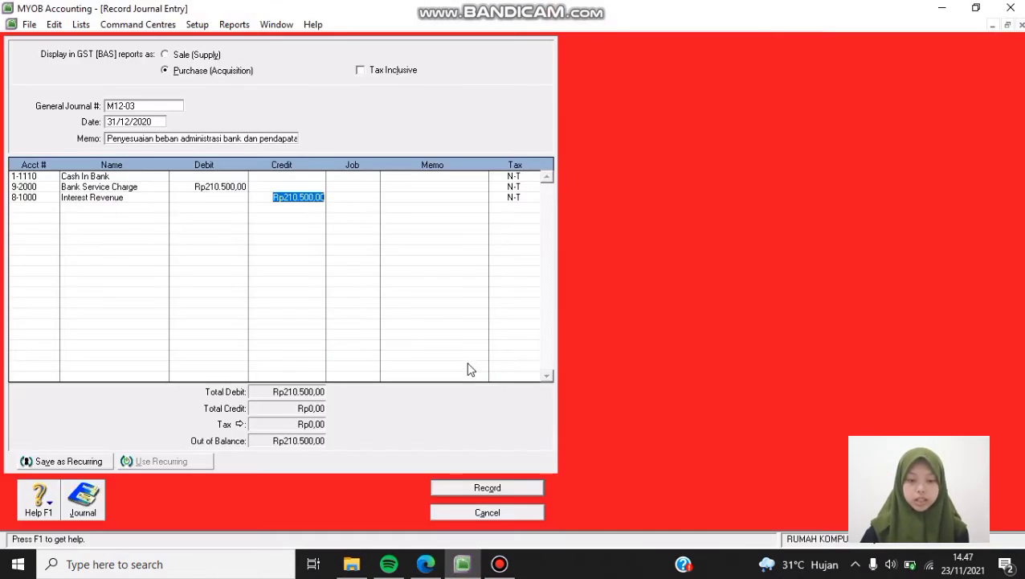
text(5850000)
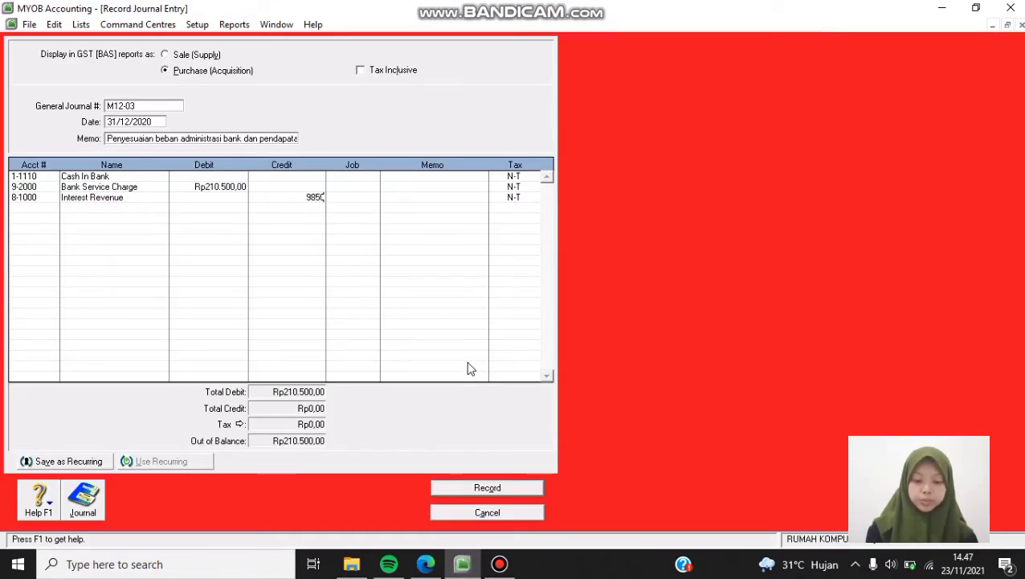
click(353, 194)
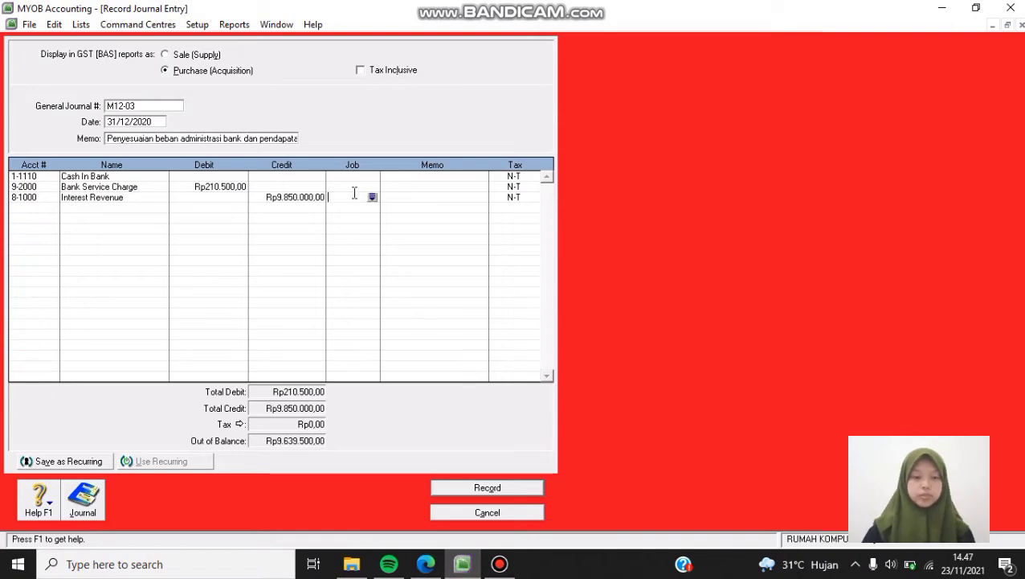
- Debit Cash In Bank Rp9.639.500 and record the M12-03 journal entry after checking its transaction recap
click(195, 176)
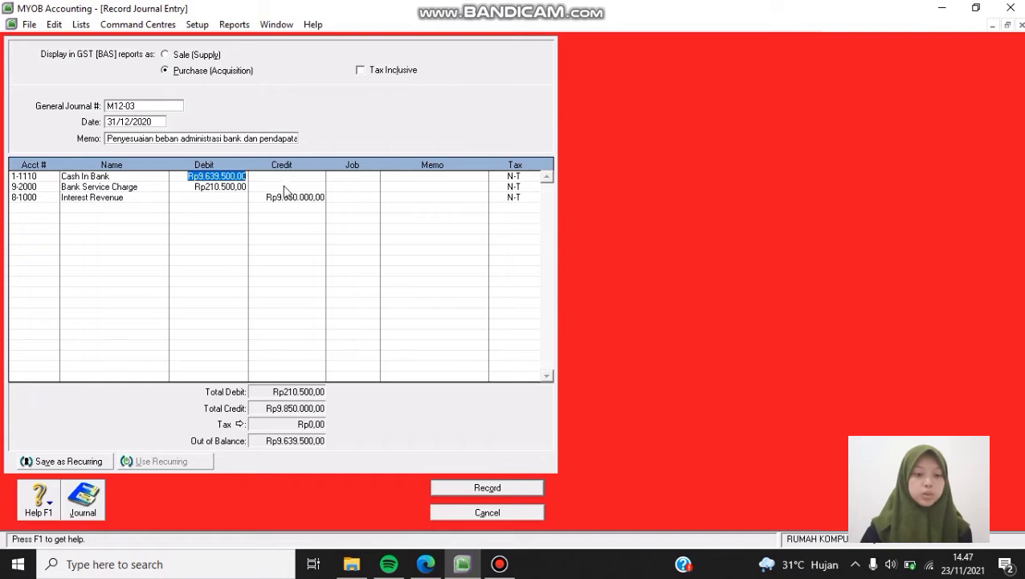
key(Tab)
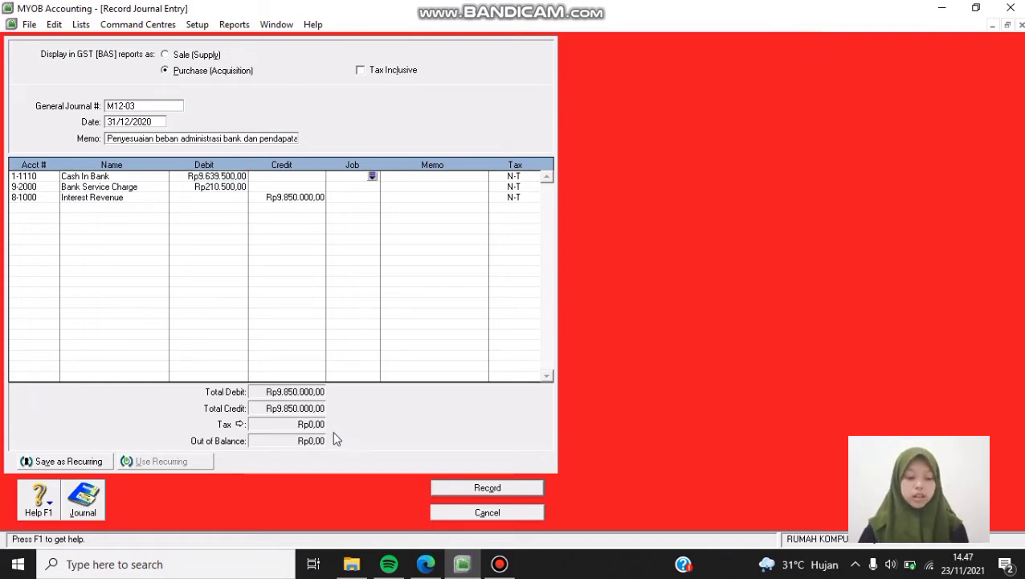
key(ctrl+r)
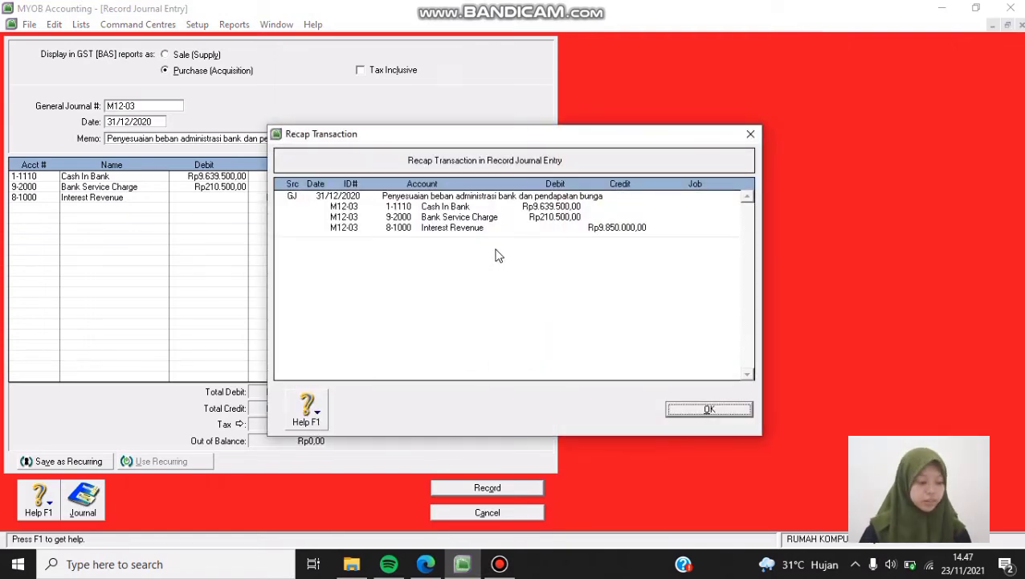
click(705, 410)
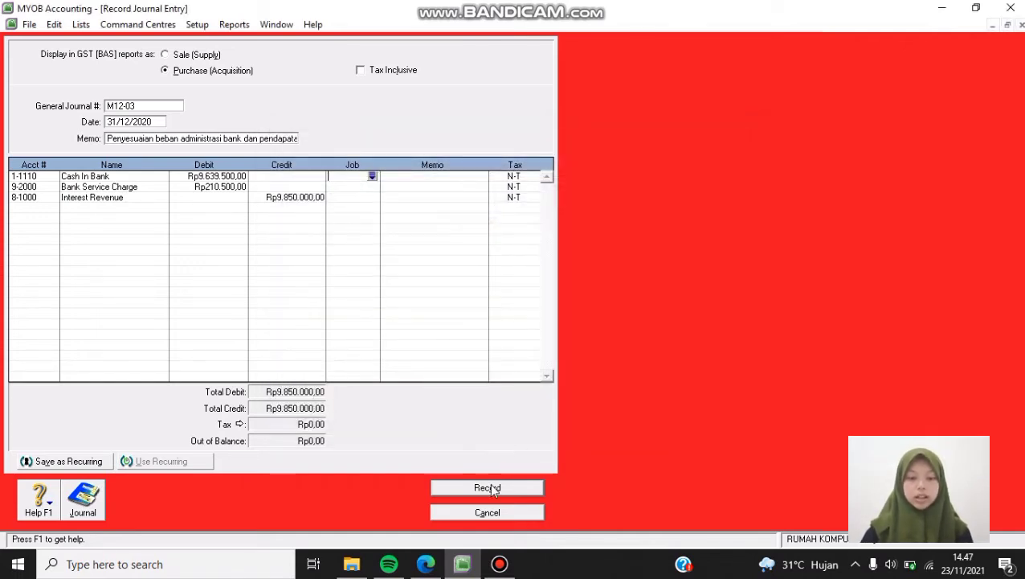
click(493, 488)
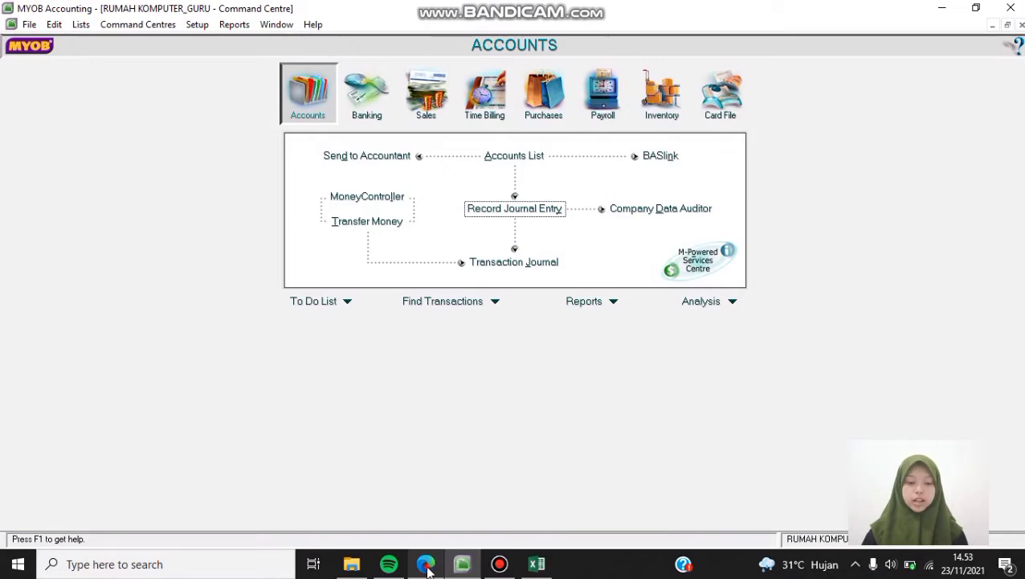
- Switch to the question PDF in Microsoft Edge and read memo M12-04 on fixed asset depreciation under Dokumen Penyesuaian 3
click(426, 564)
scroll(402, 329, down, 10)
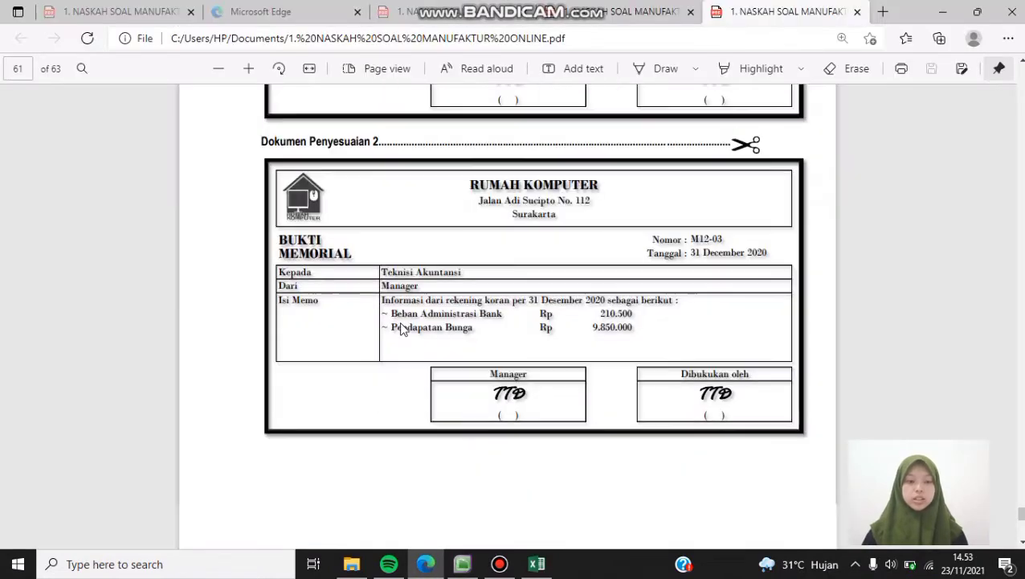
scroll(402, 330, up, 1)
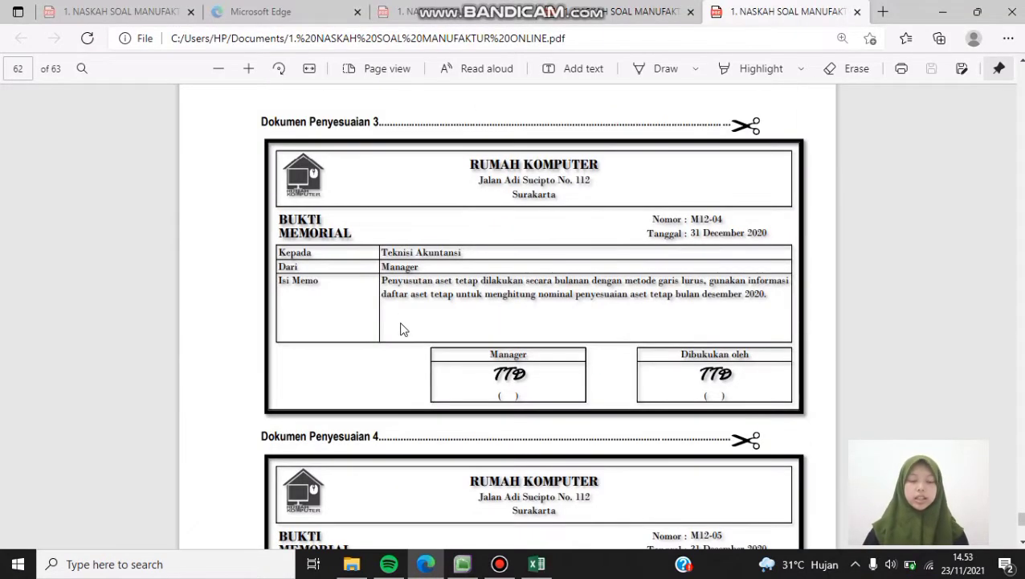
scroll(402, 328, up, 1)
scroll(402, 328, down, 1)
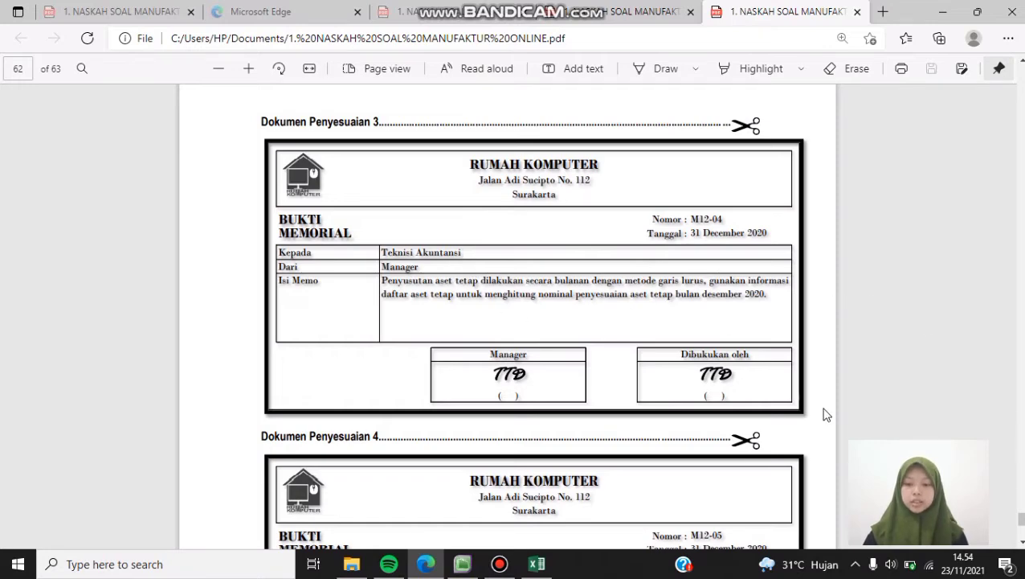
- Find the fixed asset list per 30 November 2020 in the PDF and examine each asset's acquisition cost, useful life and depreciation rate
scroll(836, 402, up, 1)
drag(1022, 519, 1022, 163)
scroll(923, 288, up, 5)
scroll(573, 316, up, 12)
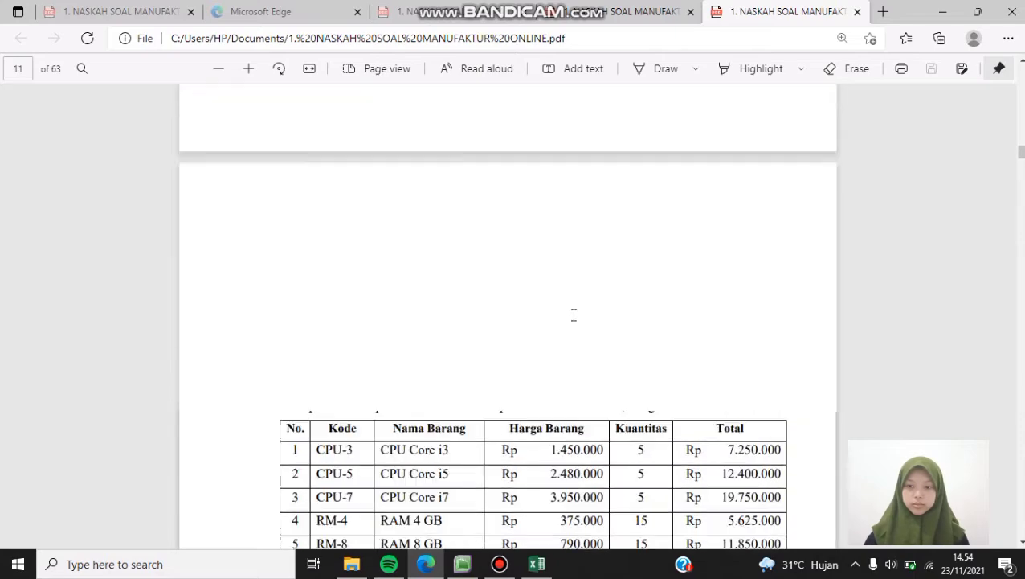
scroll(574, 316, up, 9)
scroll(613, 307, down, 7)
drag(1020, 148, 1021, 155)
scroll(778, 281, down, 11)
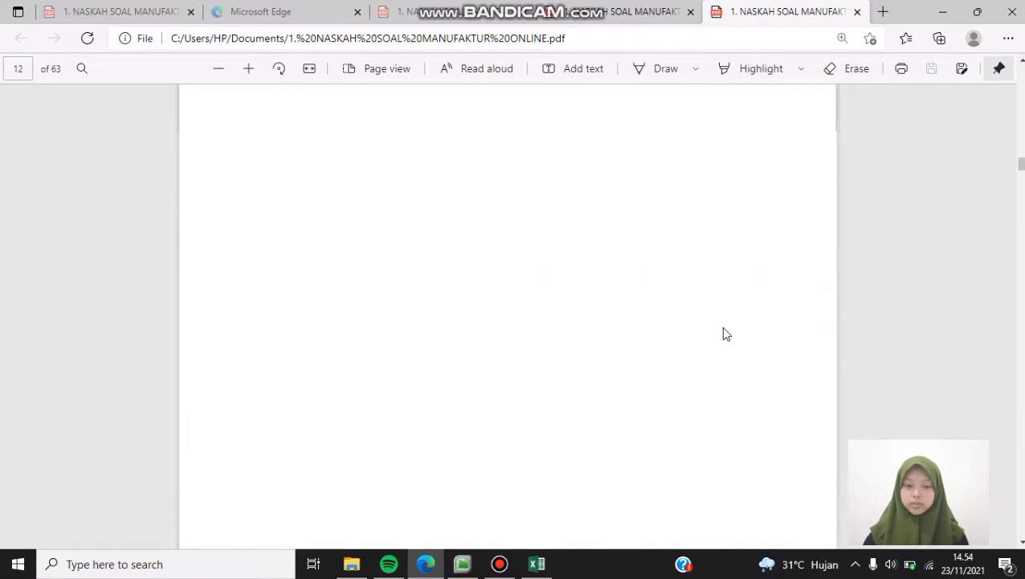
scroll(726, 335, down, 5)
scroll(725, 335, up, 3)
scroll(725, 334, down, 2)
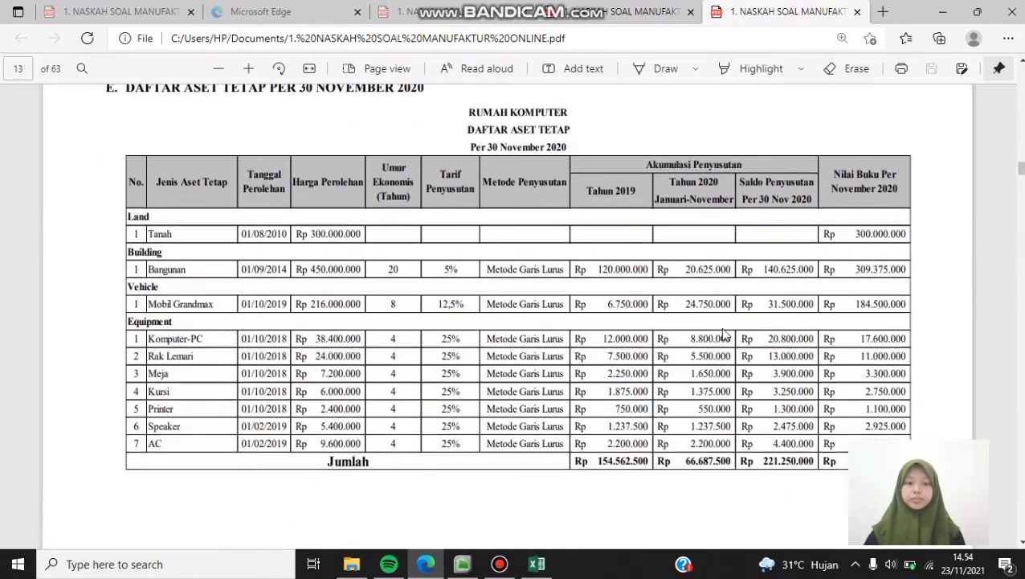
scroll(726, 335, up, 1)
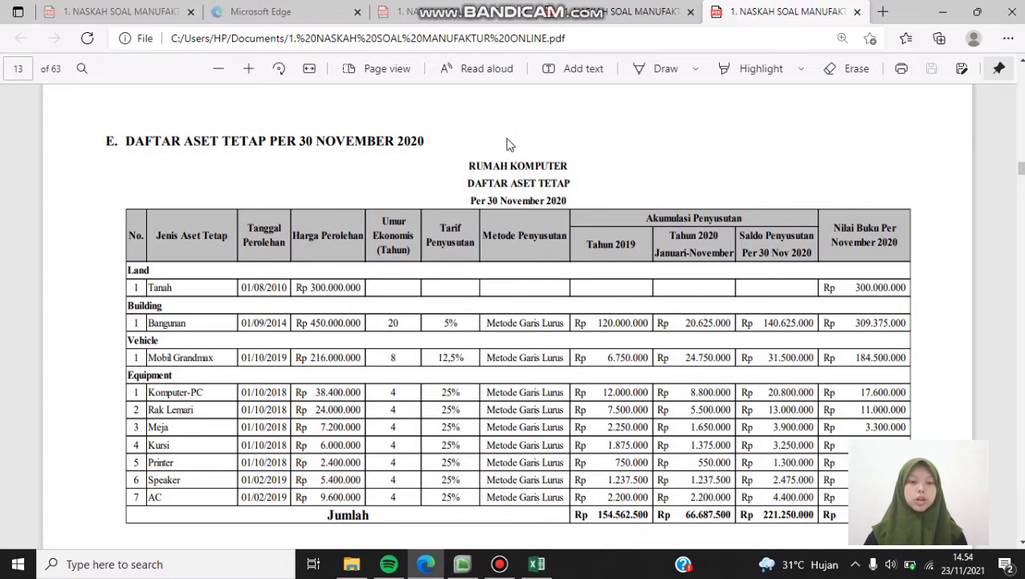
scroll(508, 142, down, 1)
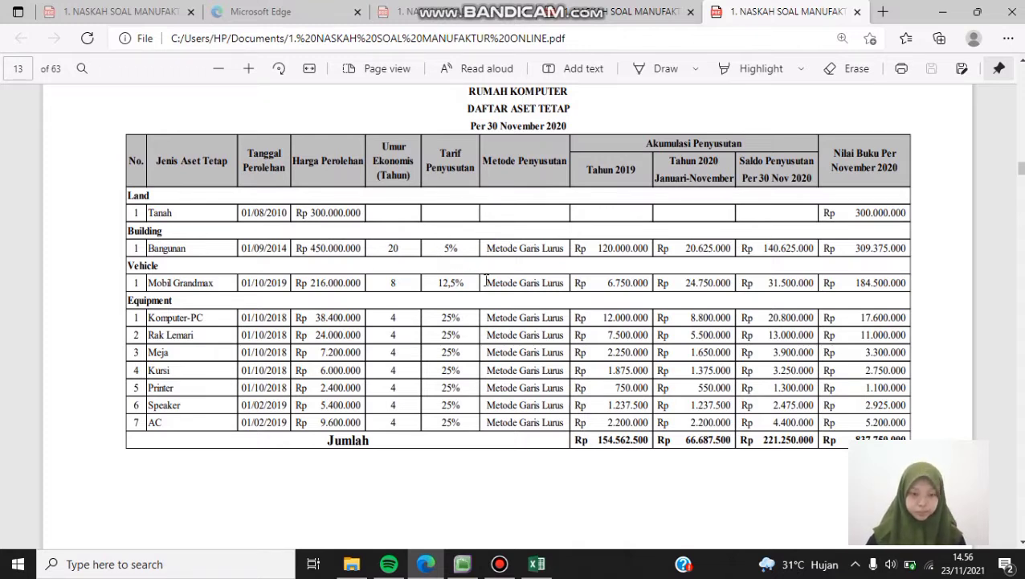
- Switch to Excel and calculate the building's annual depreciation in cell B4 with the formula =450000000*5%
click(537, 564)
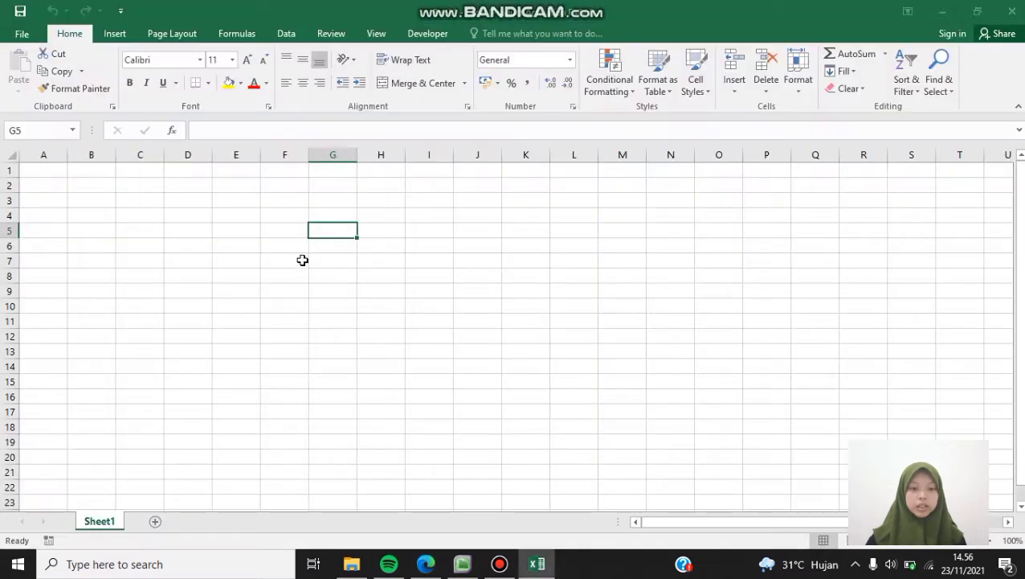
click(102, 232)
click(66, 214)
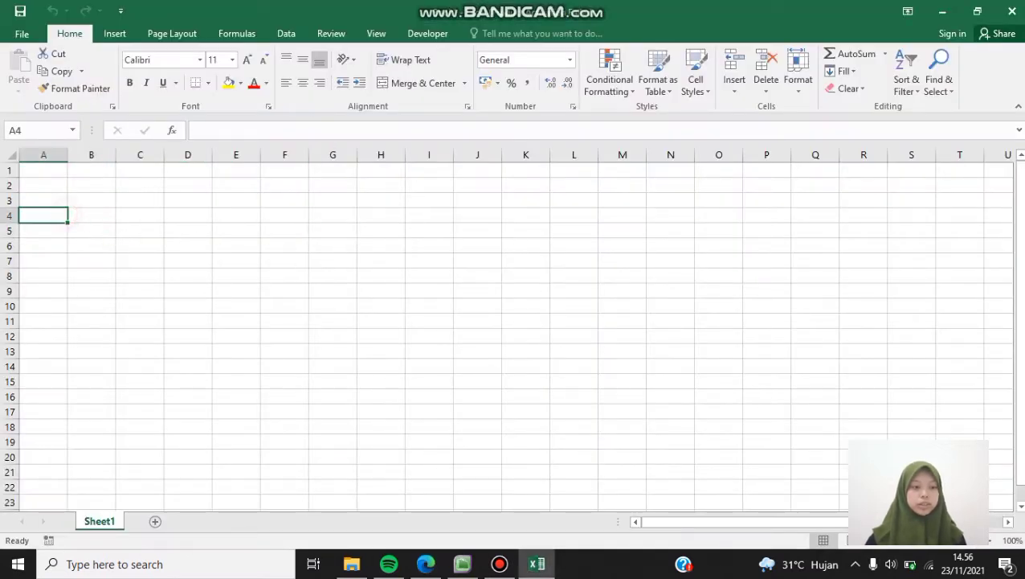
click(106, 215)
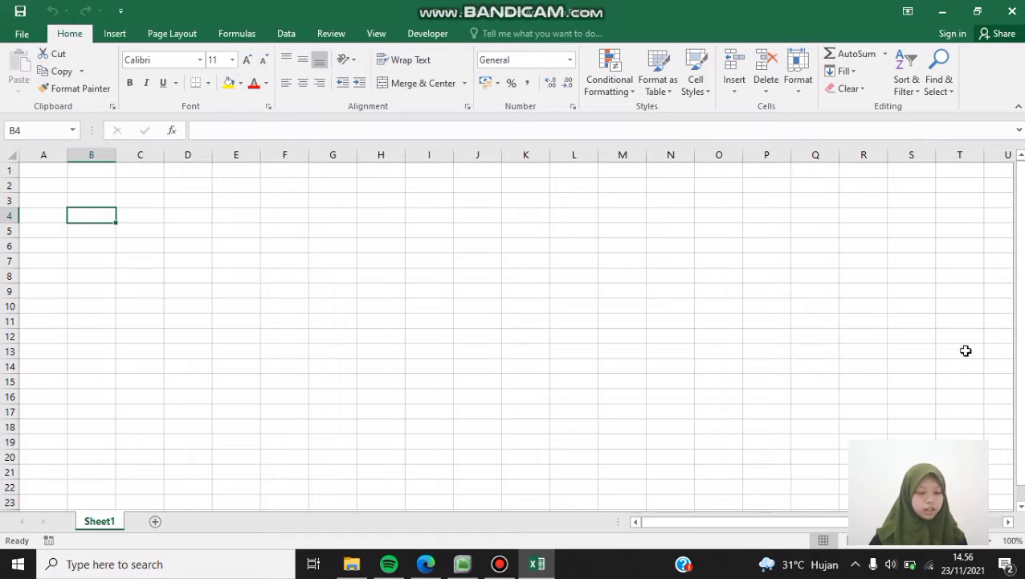
click(426, 563)
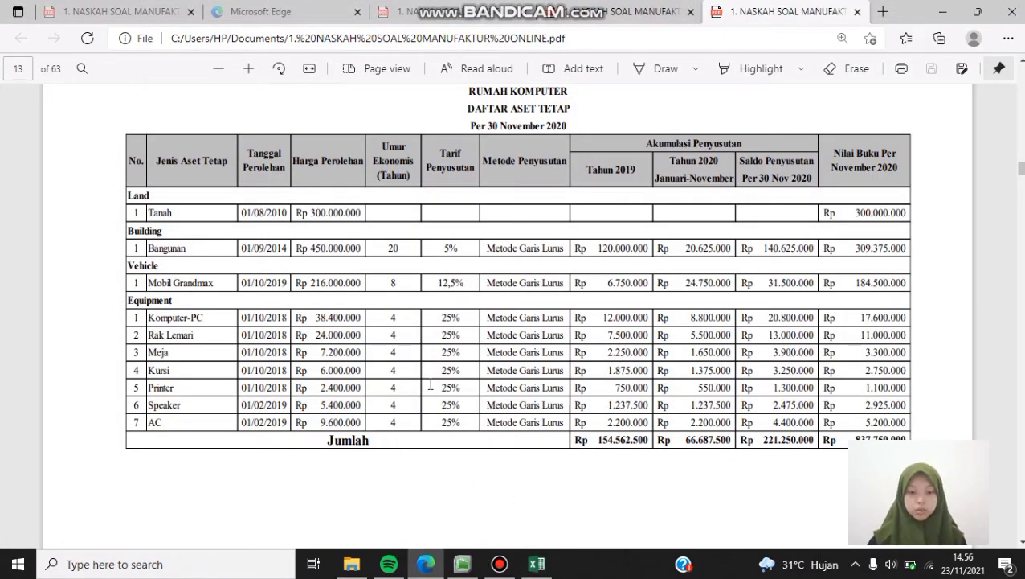
click(537, 565)
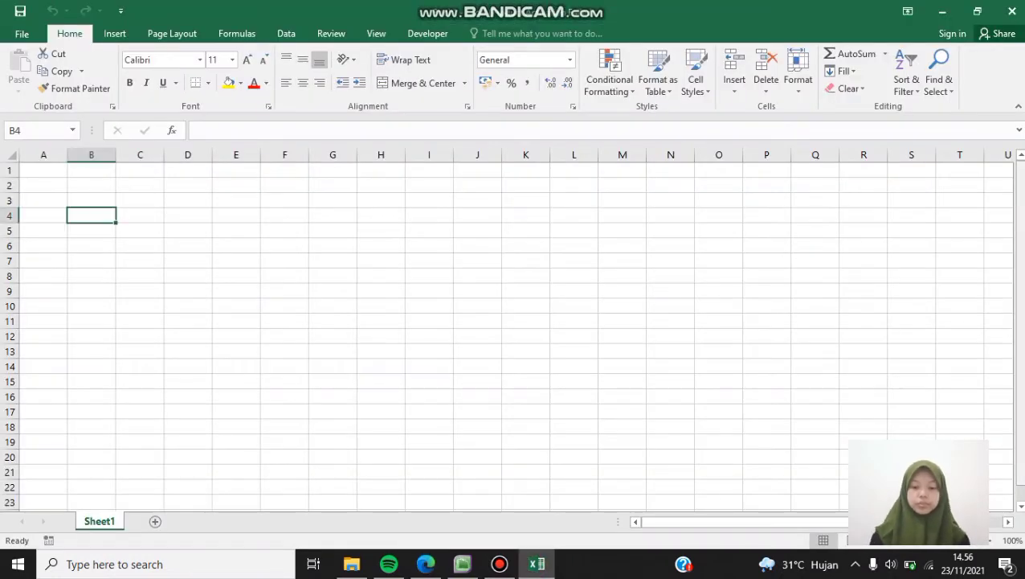
text(=4500)
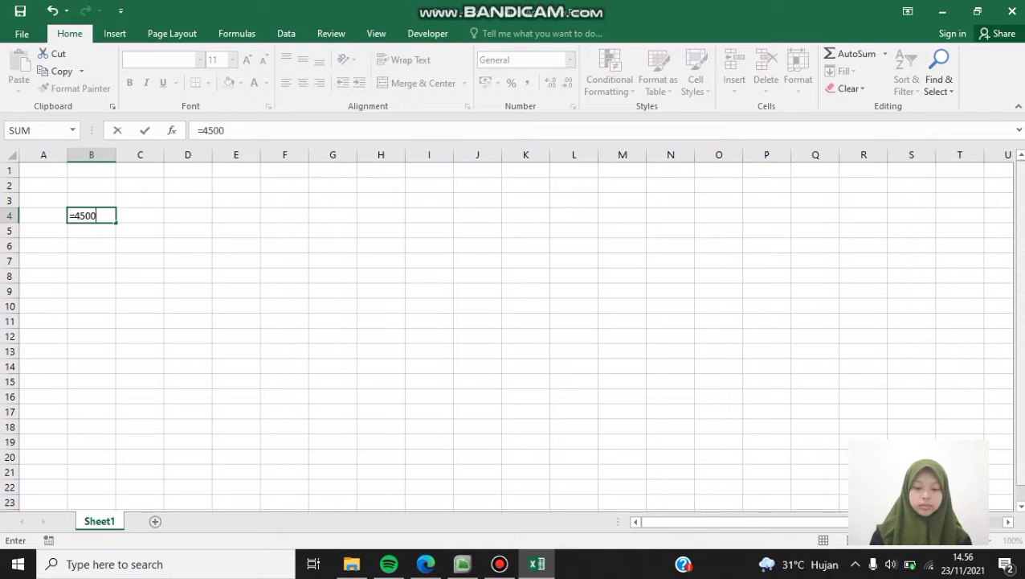
text(00000)
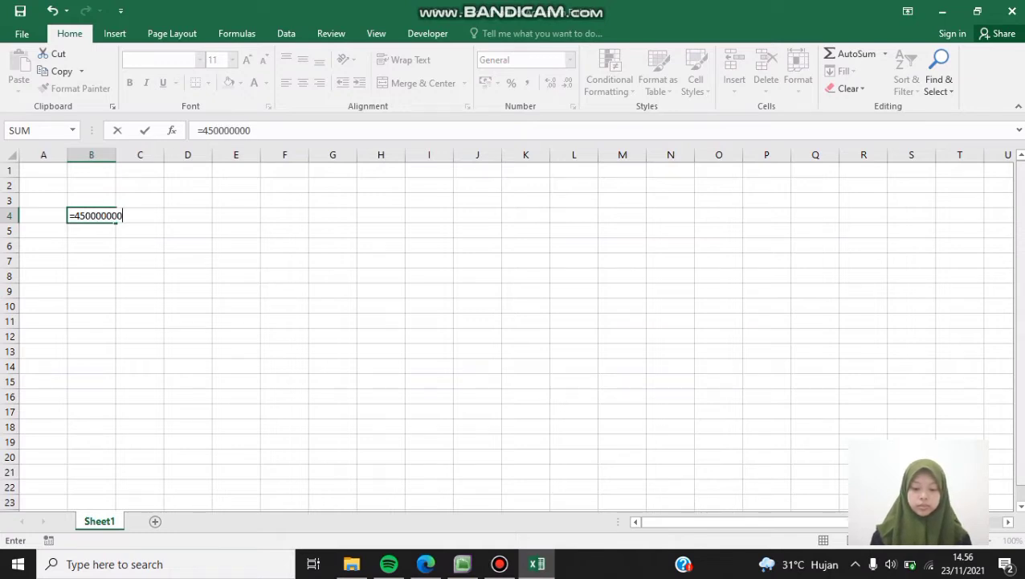
text(*)
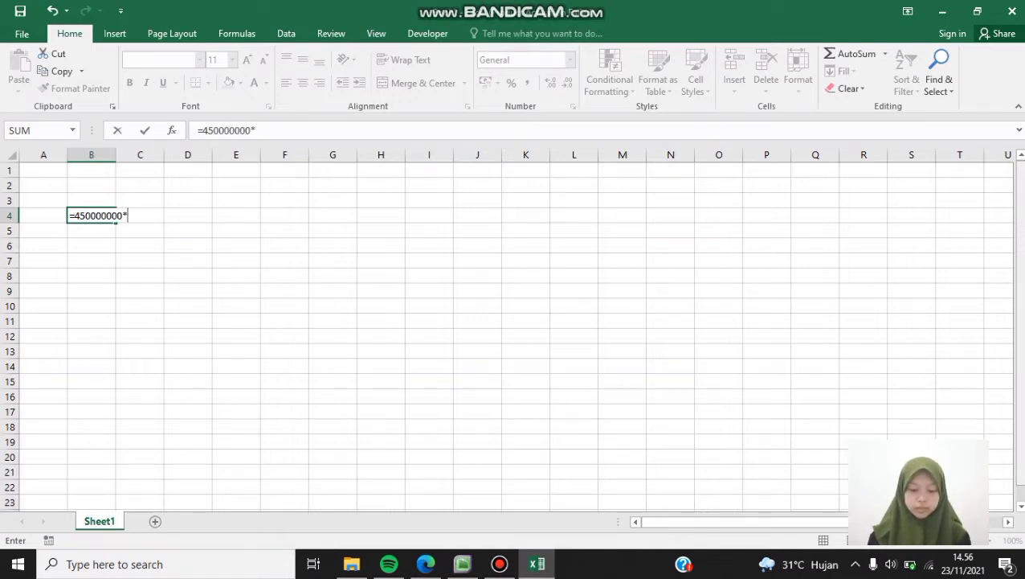
text(5%)
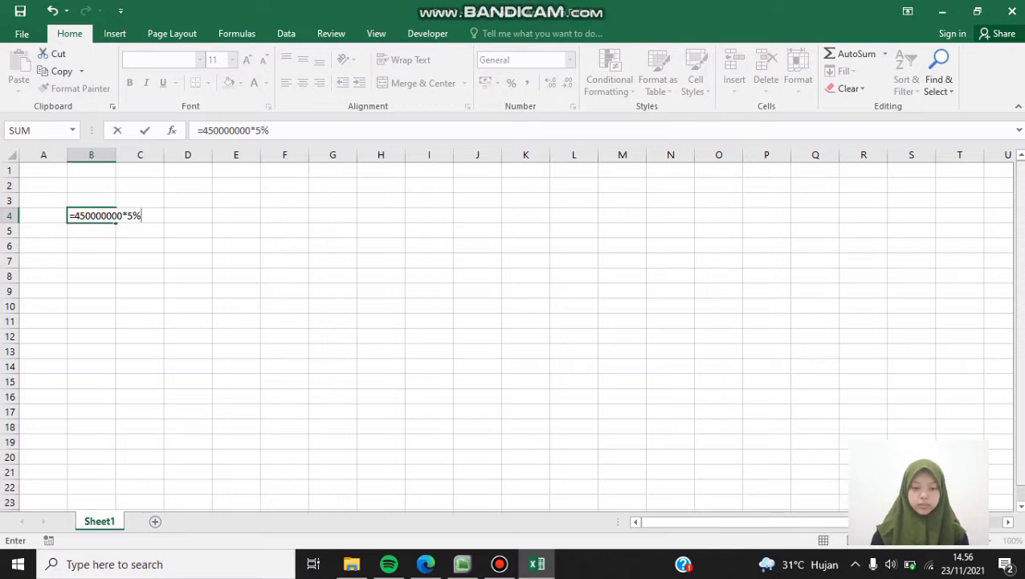
key(Return)
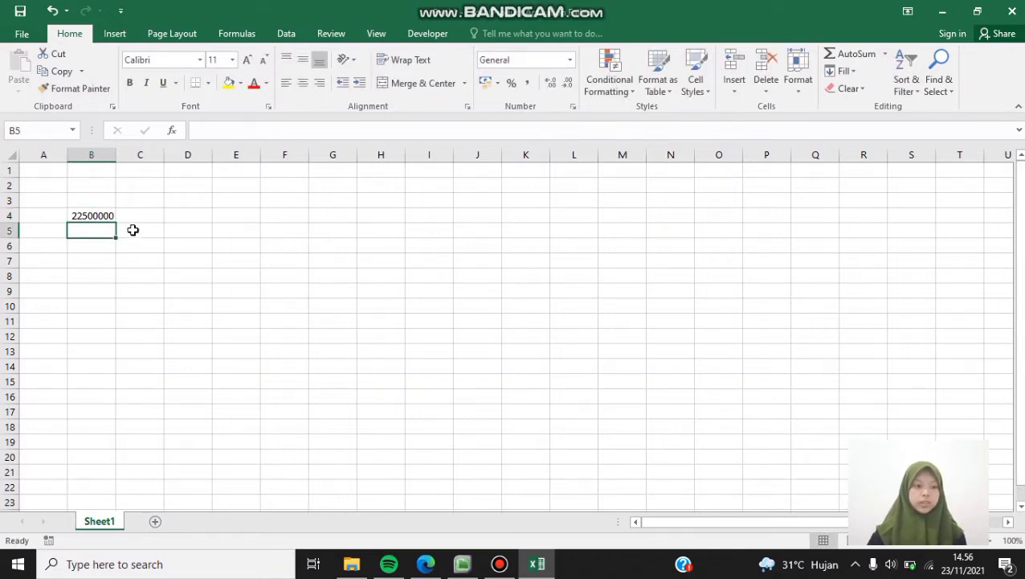
- Apply the Rupiah accounting number format to the whole of column B
click(98, 217)
click(93, 154)
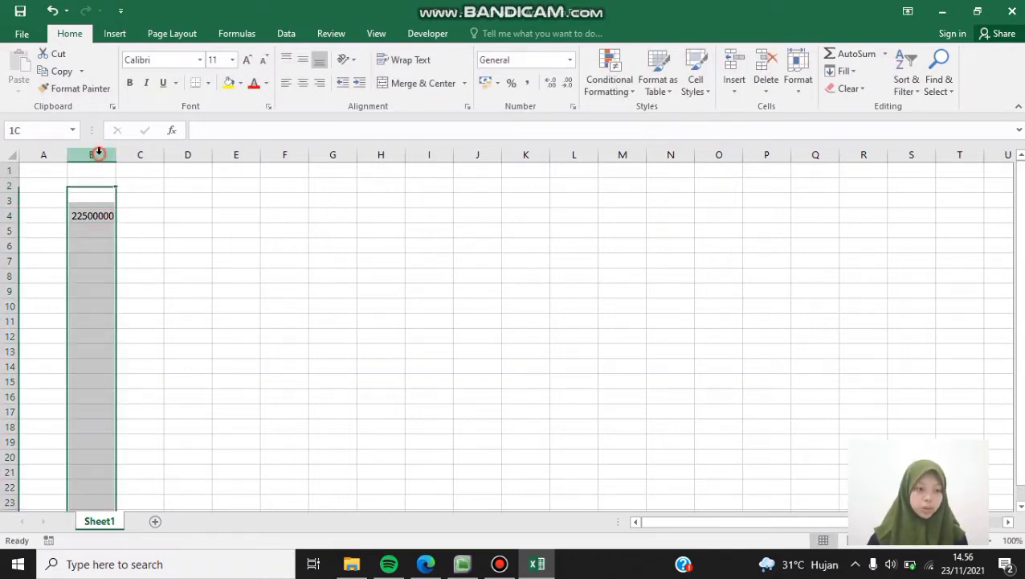
click(488, 83)
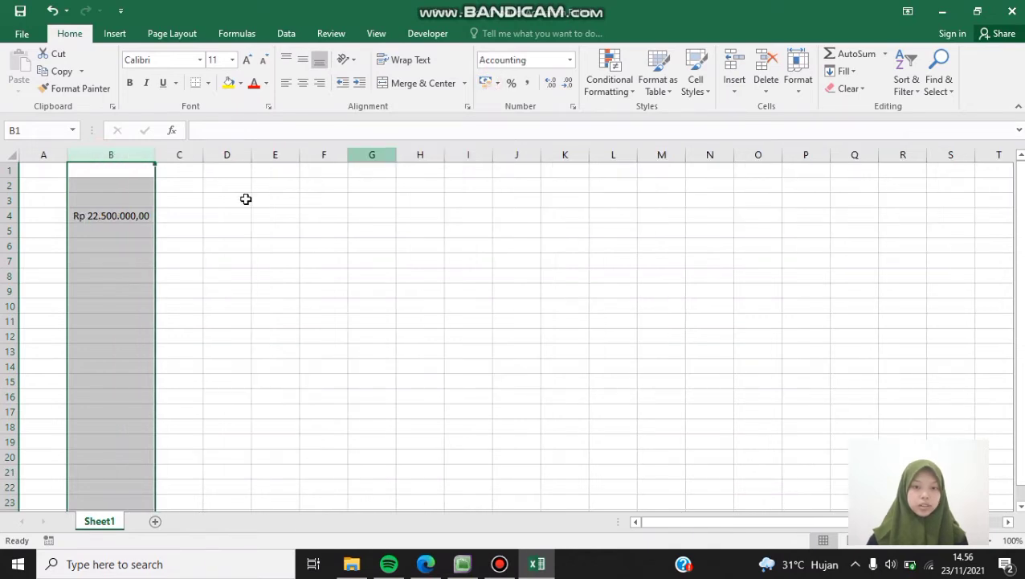
click(164, 231)
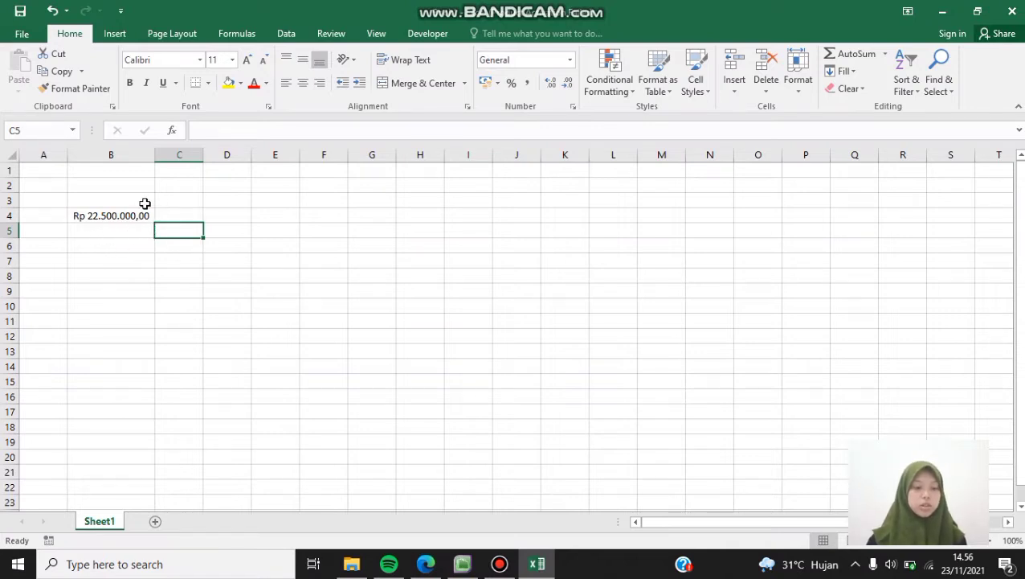
- Calculate the building's monthly depreciation in cell C4 with the formula =B4/12
click(83, 215)
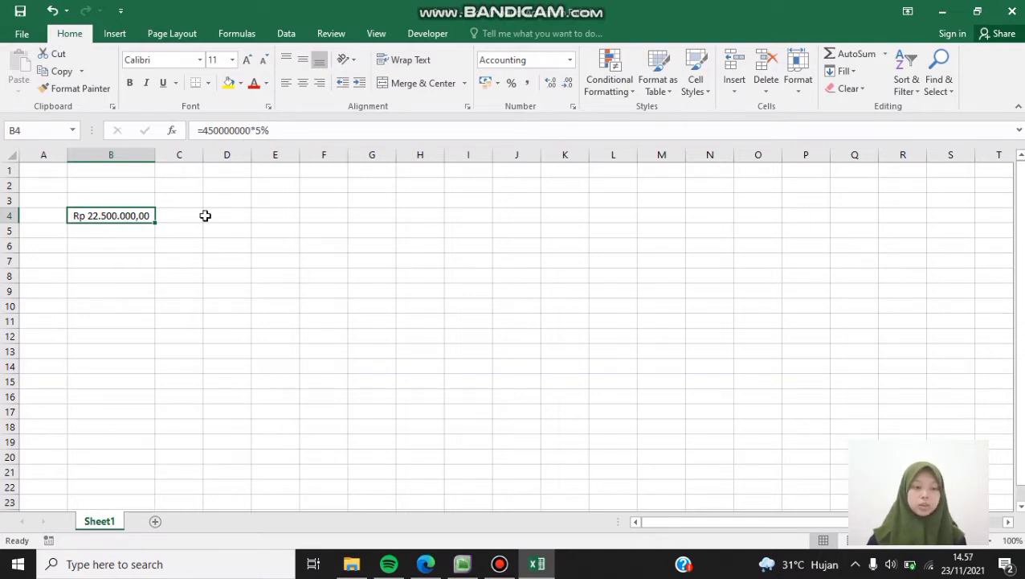
click(174, 215)
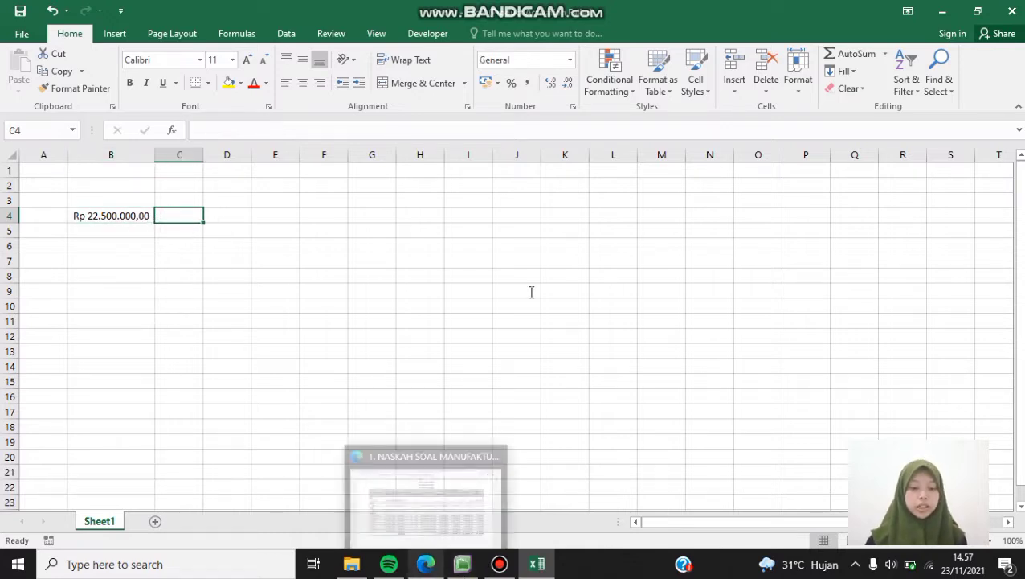
click(427, 568)
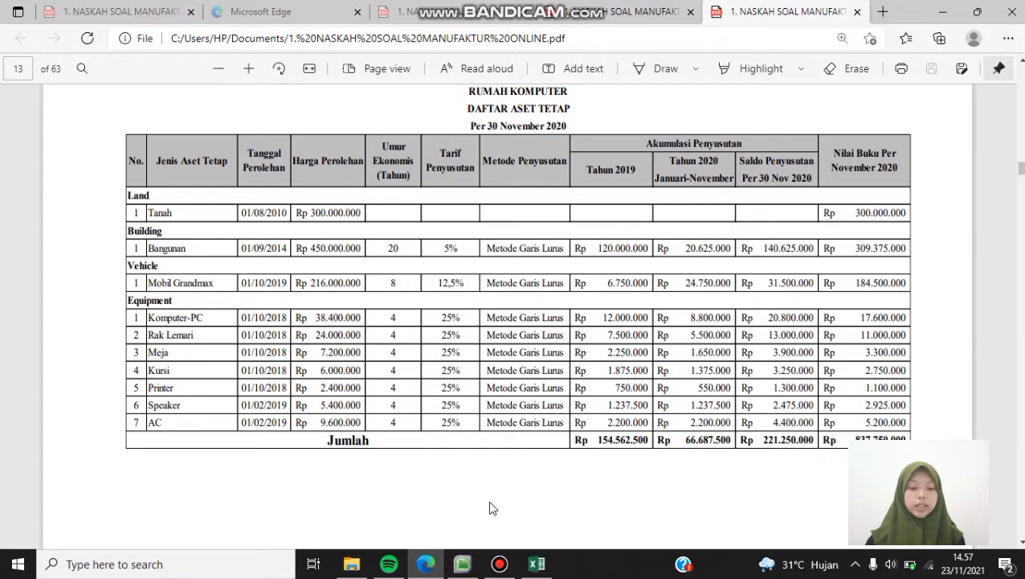
mouse_move(465, 565)
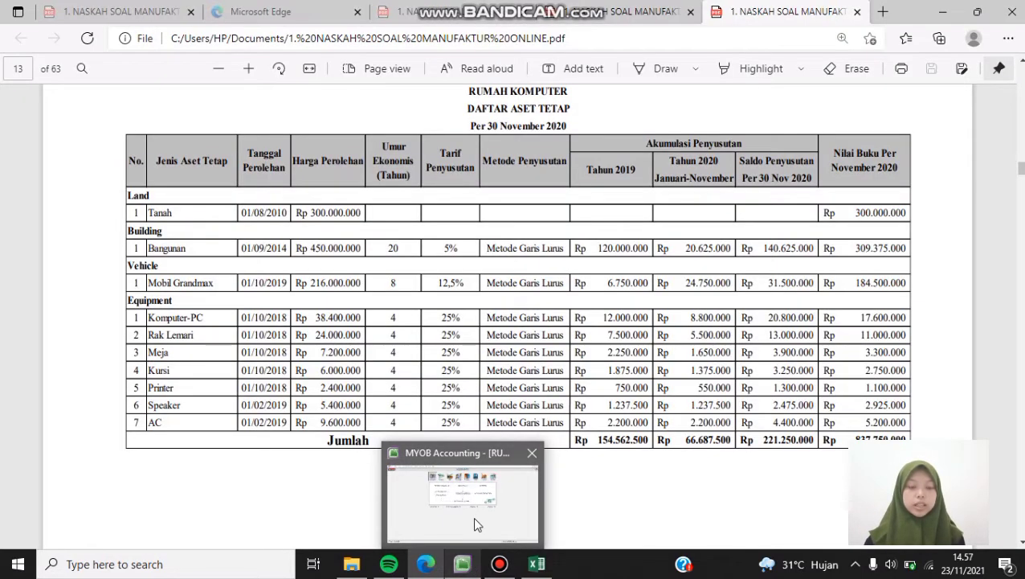
mouse_move(475, 519)
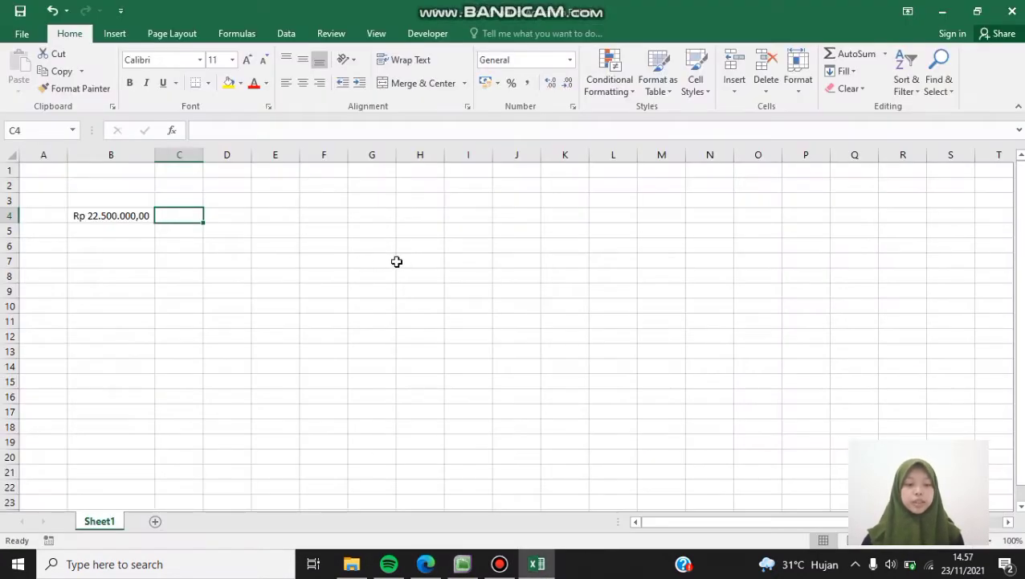
text(=)
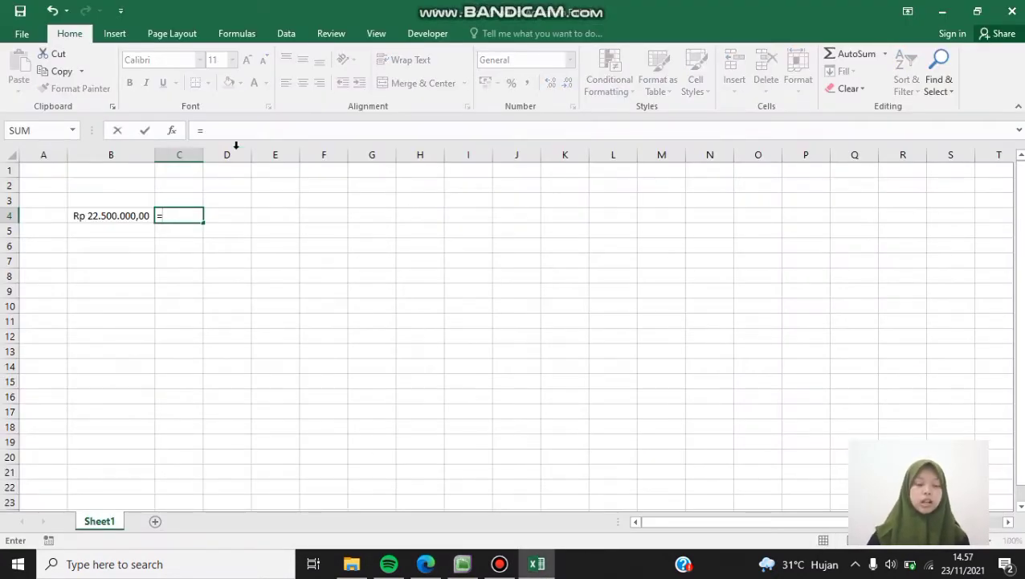
click(138, 215)
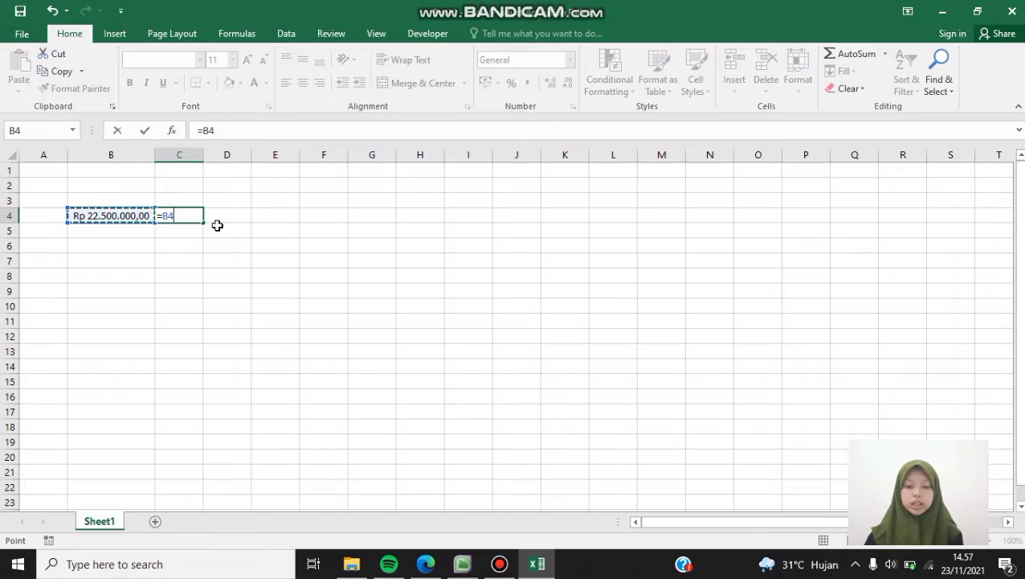
text(/)
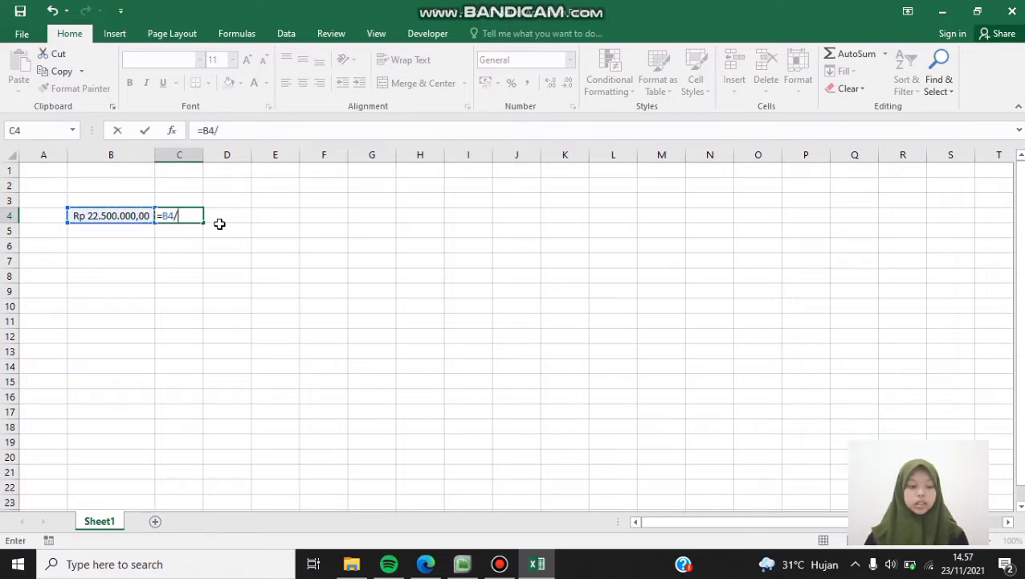
text(12)
key(Return)
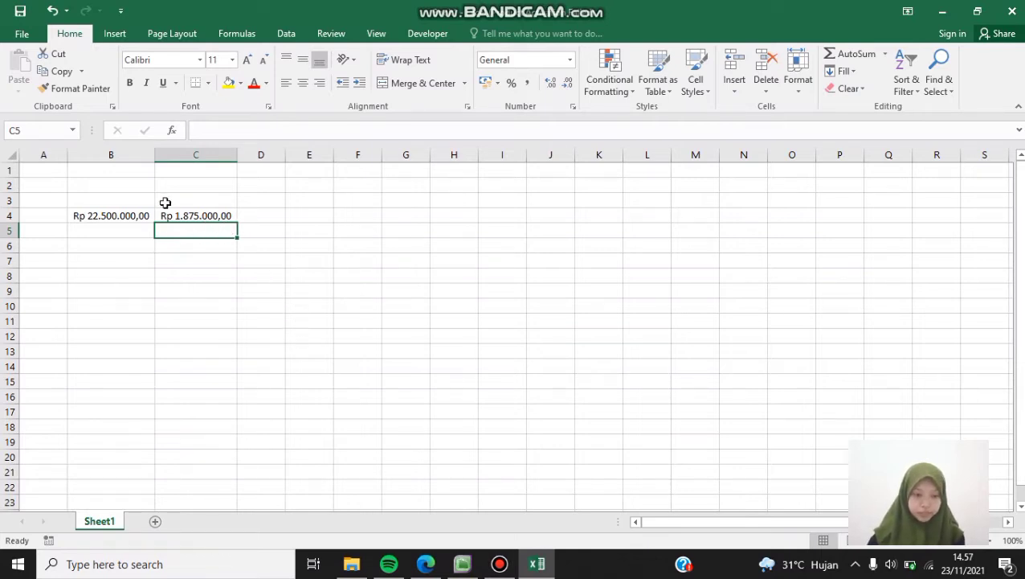
- Look up the Grandmax car's acquisition cost in the PDF's fixed asset list and enter 216000000 in cell B6 of the Excel sheet
click(133, 256)
click(98, 246)
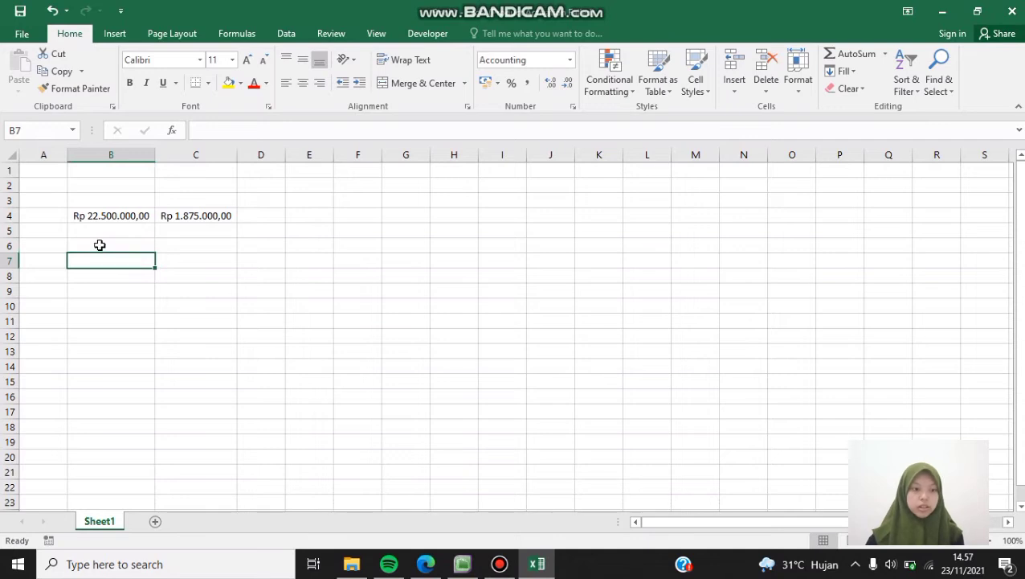
click(462, 564)
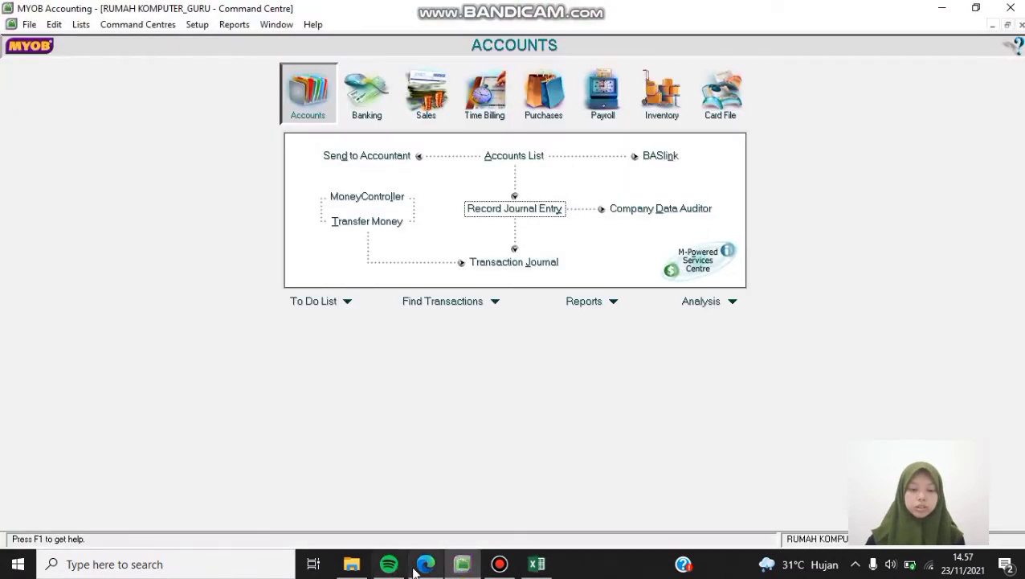
click(426, 564)
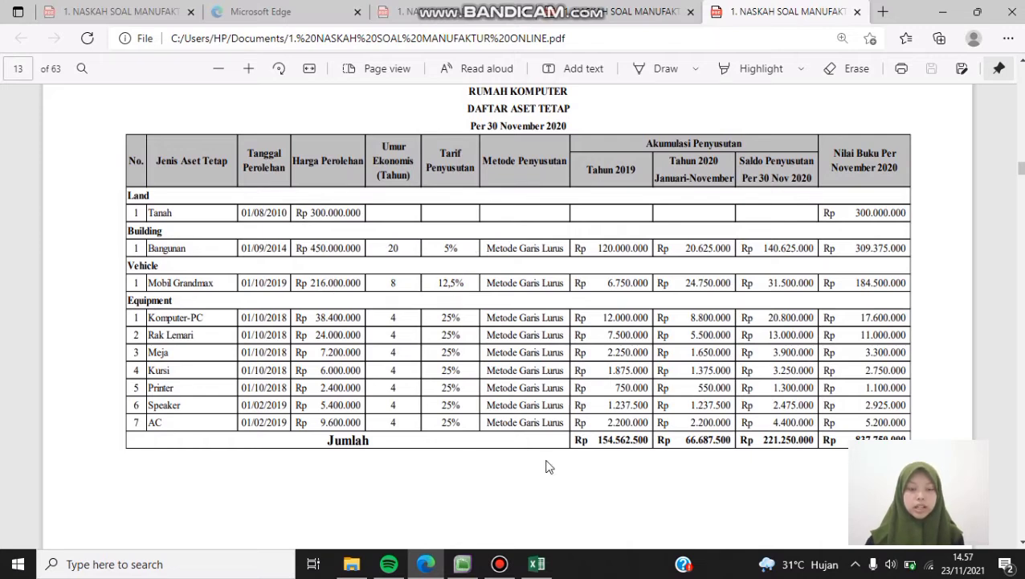
click(537, 564)
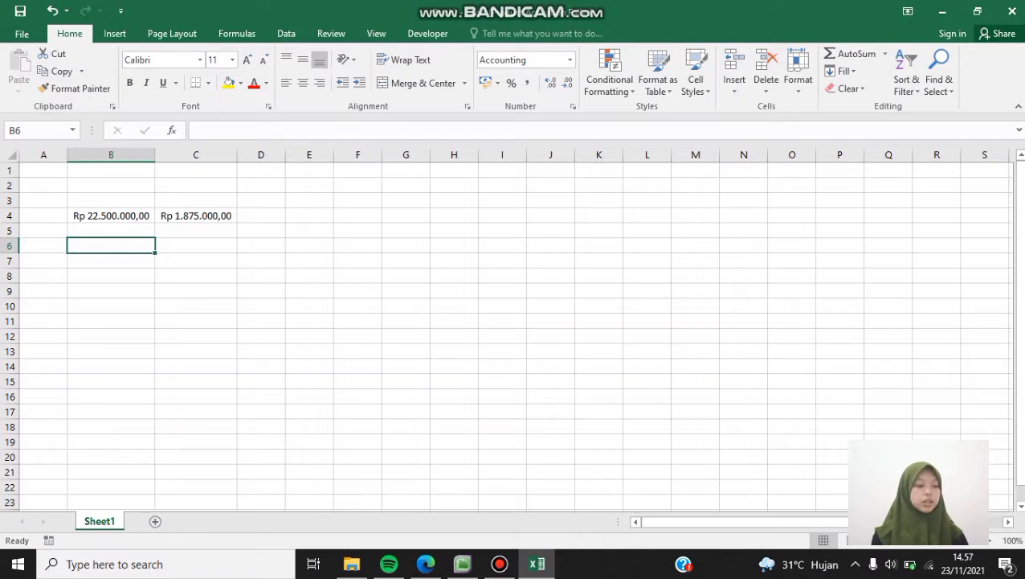
text(21)
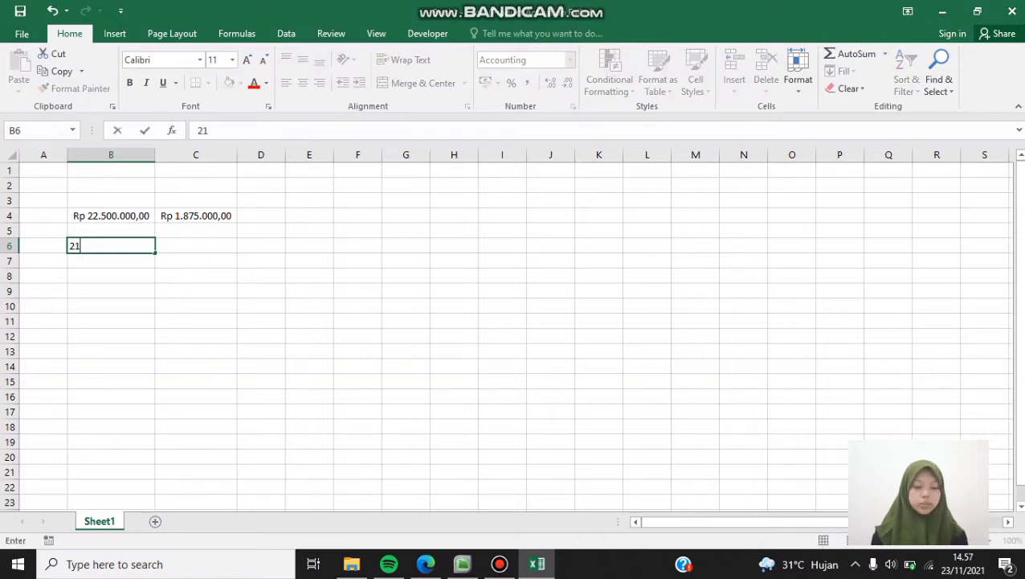
text(6000000)
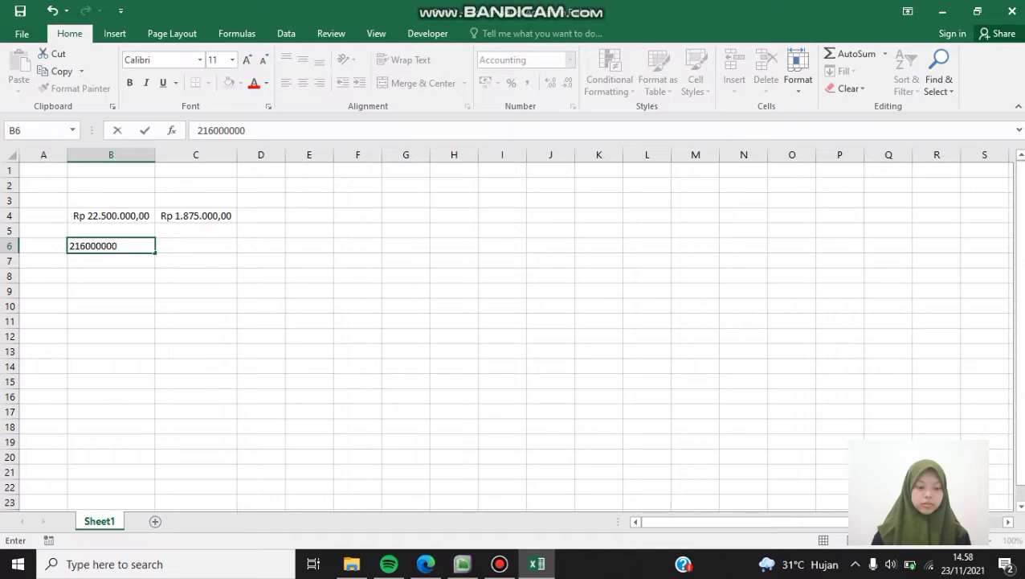
key(Tab)
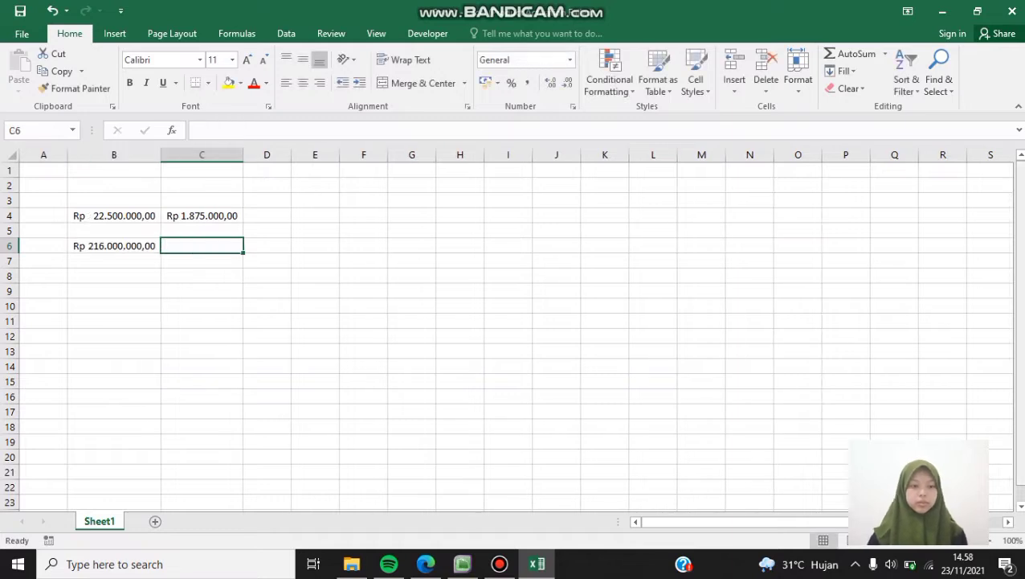
- Turn cell B6 into the car's annual depreciation with the formula =216000000*12,5%
click(83, 246)
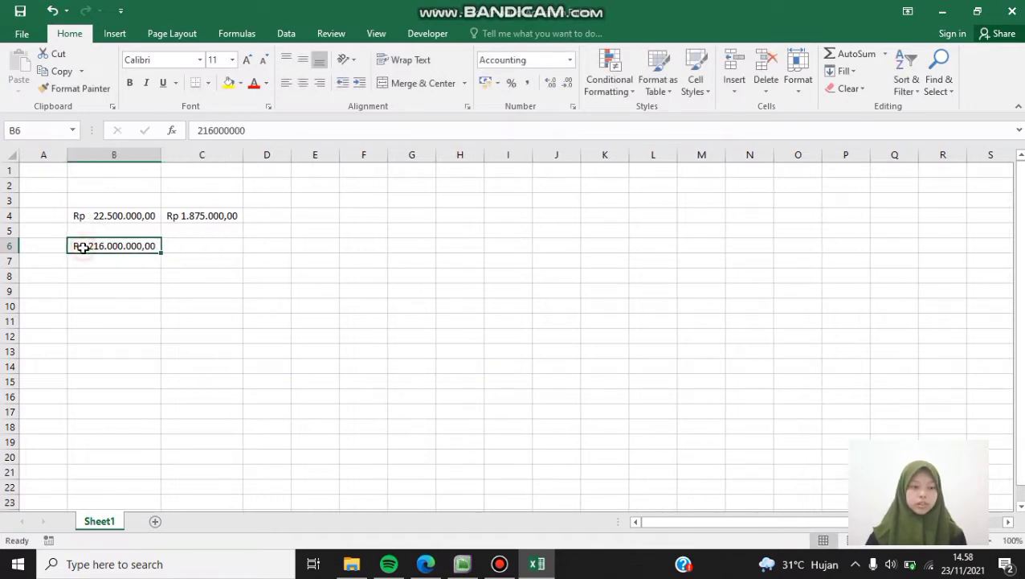
click(192, 130)
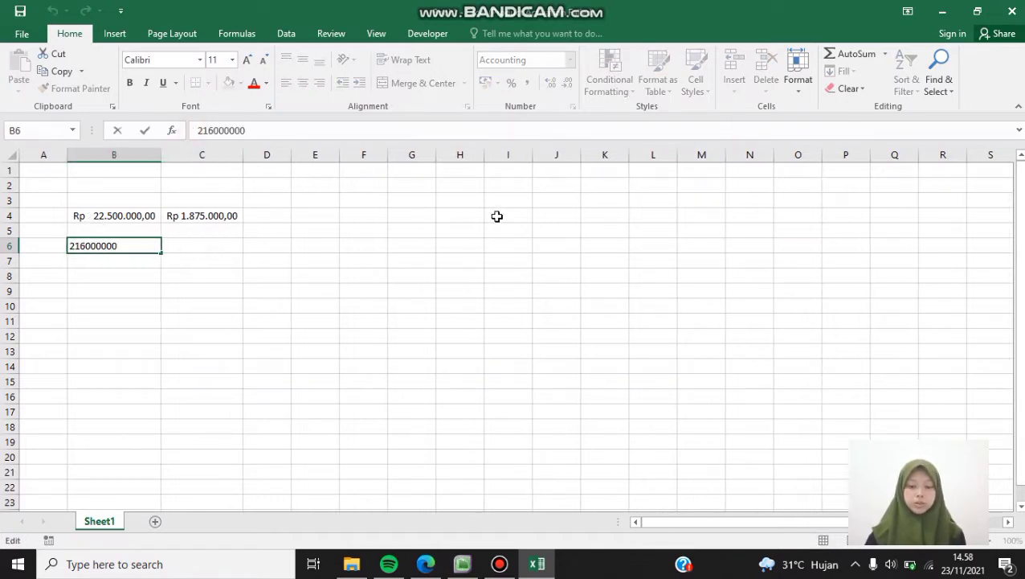
text(=)
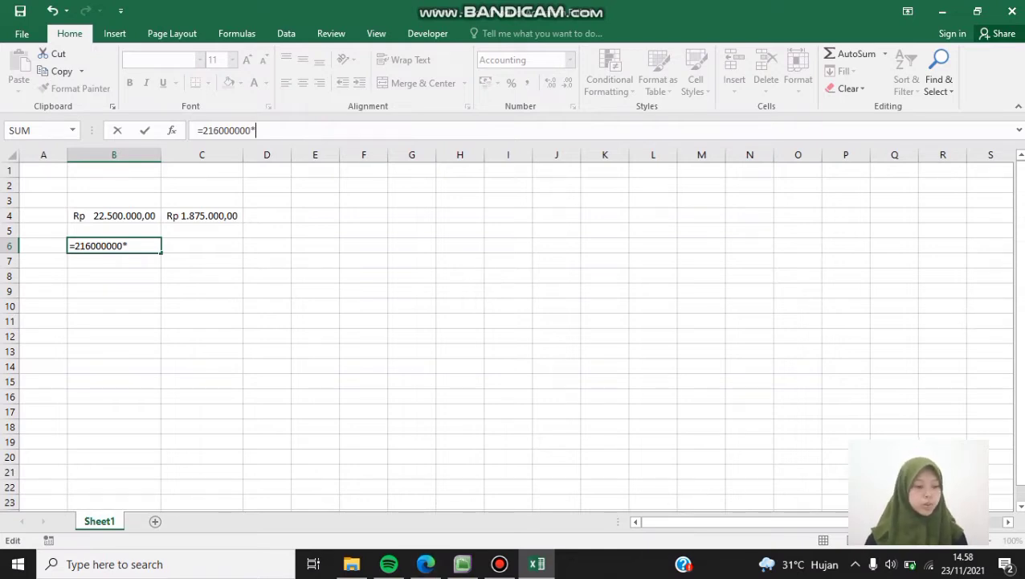
text(12)
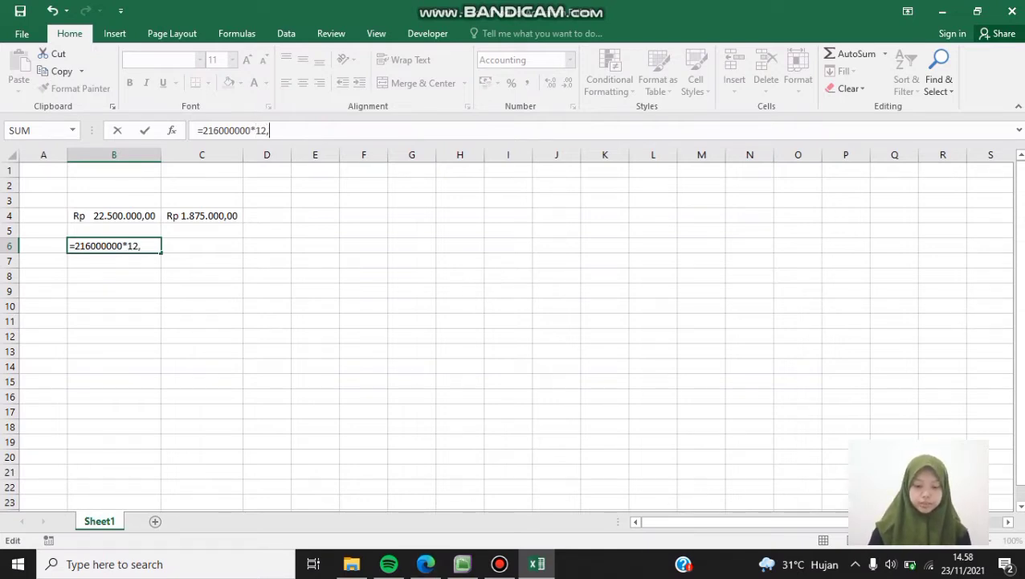
text(,5%)
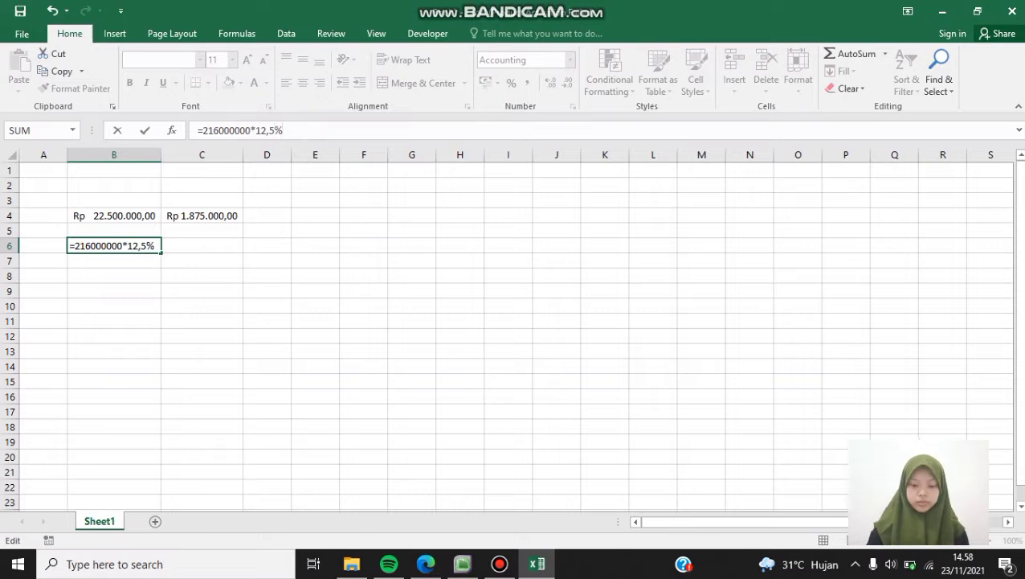
key(Return)
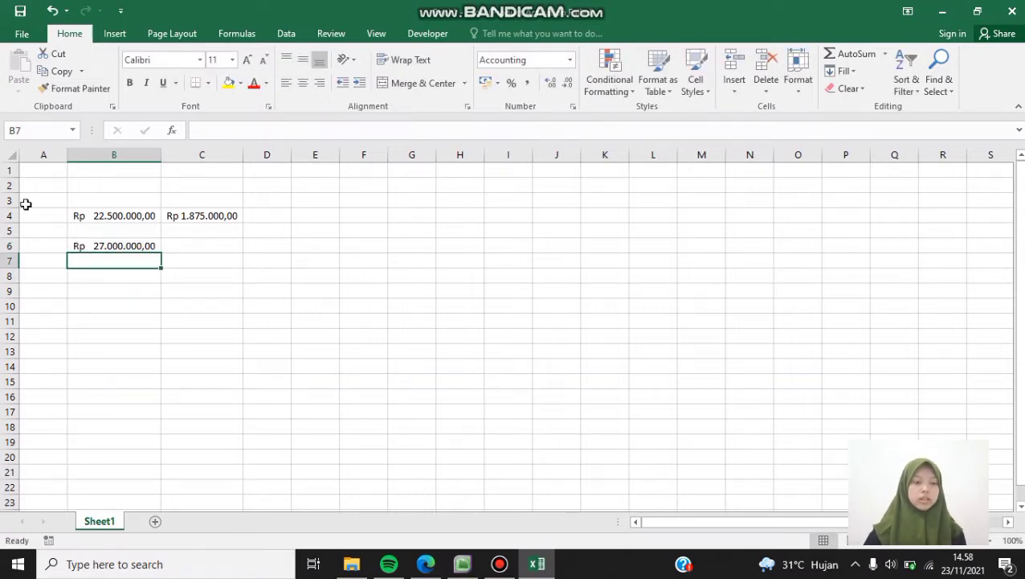
- Calculate the car's monthly depreciation in cell C6 with the formula =B6/12
click(147, 245)
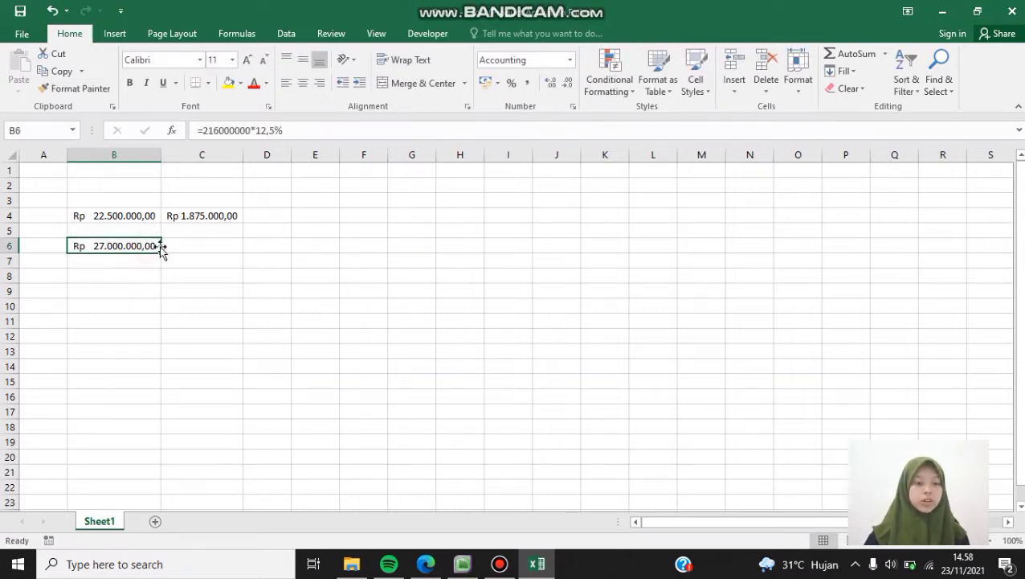
click(206, 247)
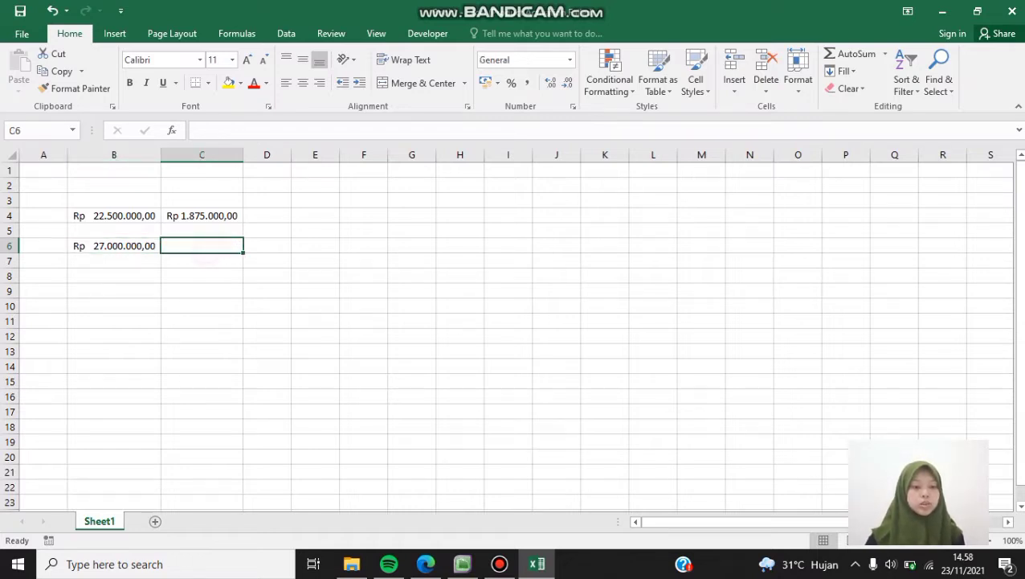
text(=)
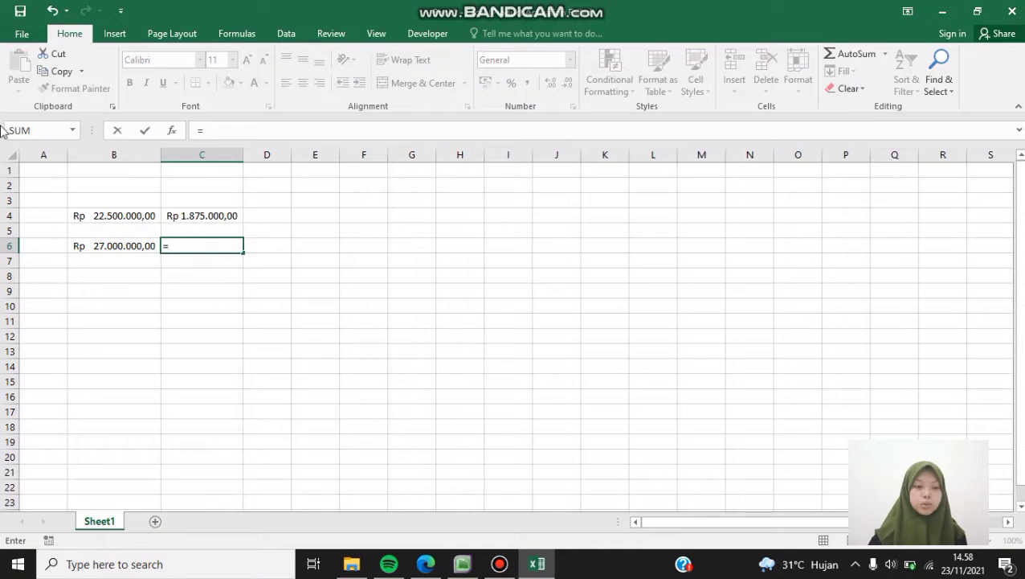
click(114, 239)
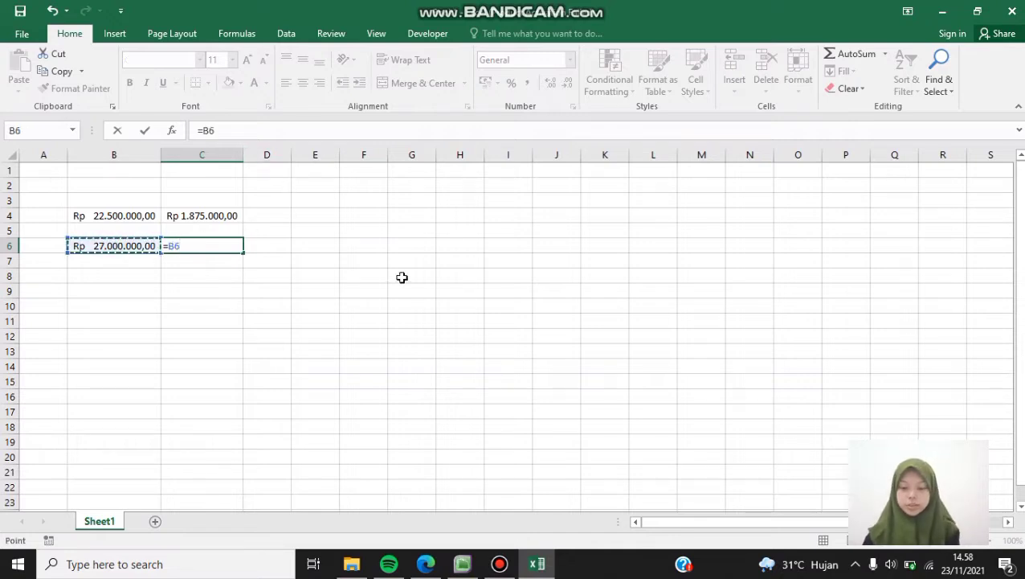
text(/12)
key(Return)
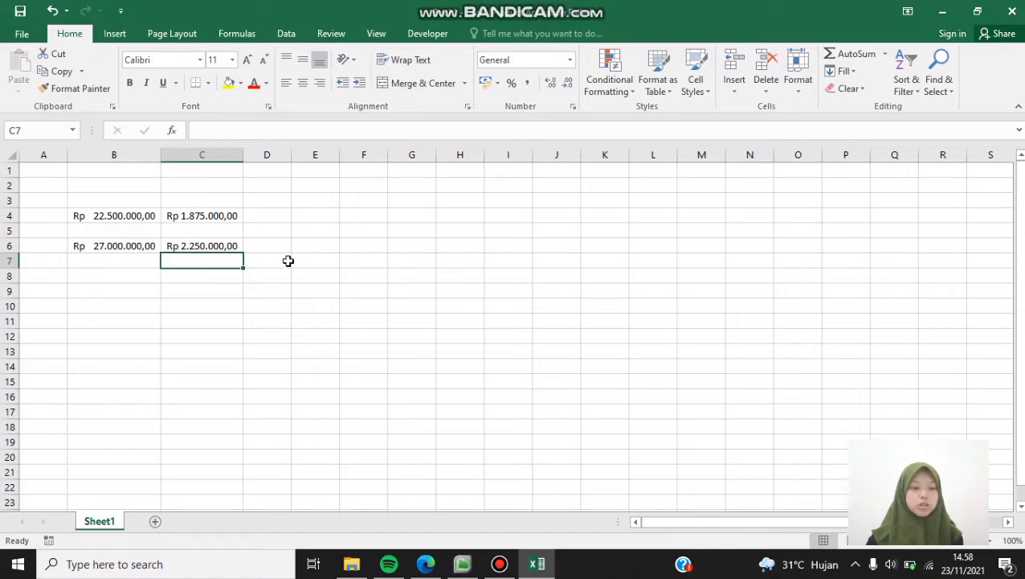
- Check the equipment items' acquisition costs in the PDF's fixed asset list and enter their total, 93000000, in cell B8 in Excel
click(114, 277)
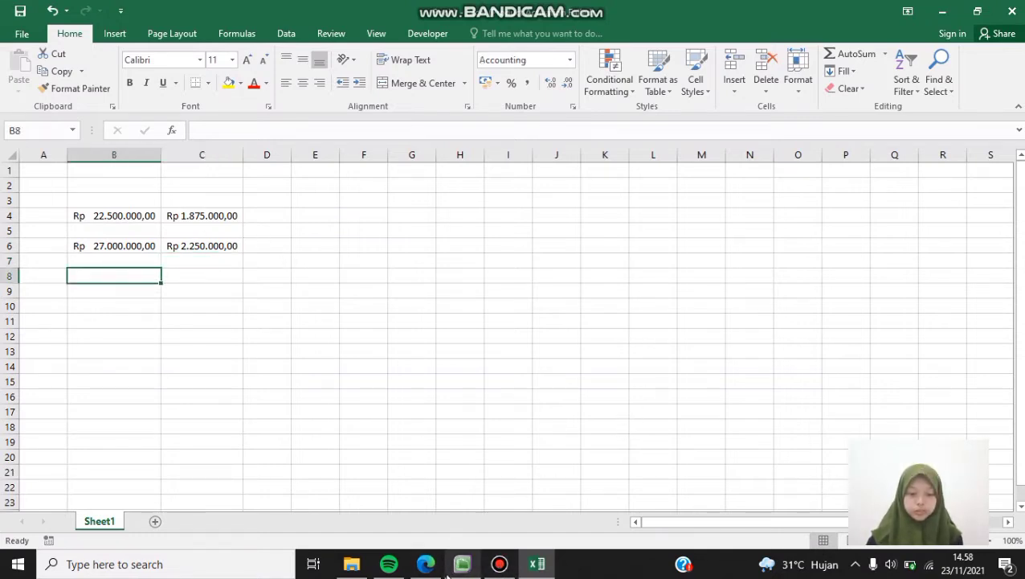
mouse_move(428, 565)
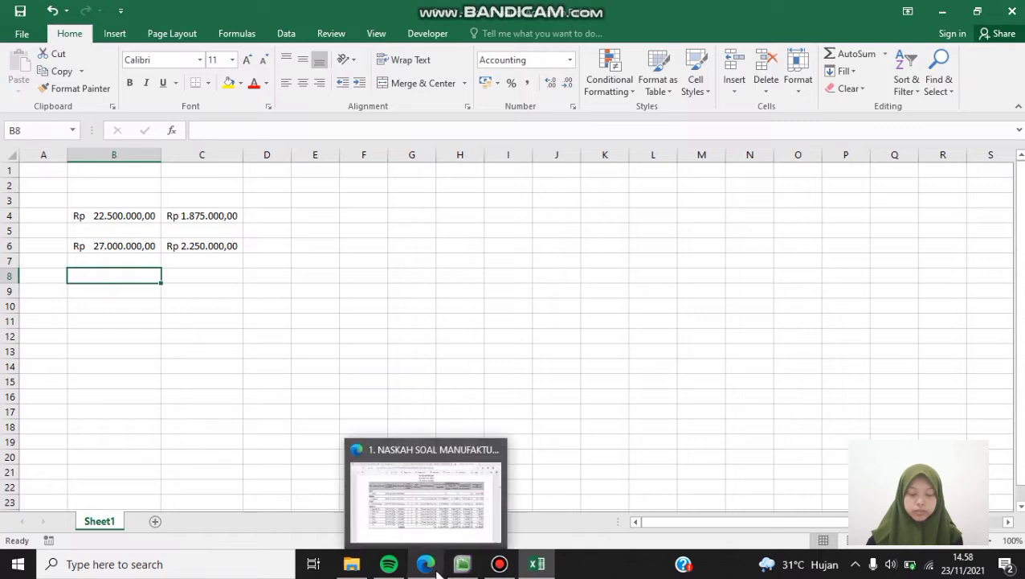
click(431, 512)
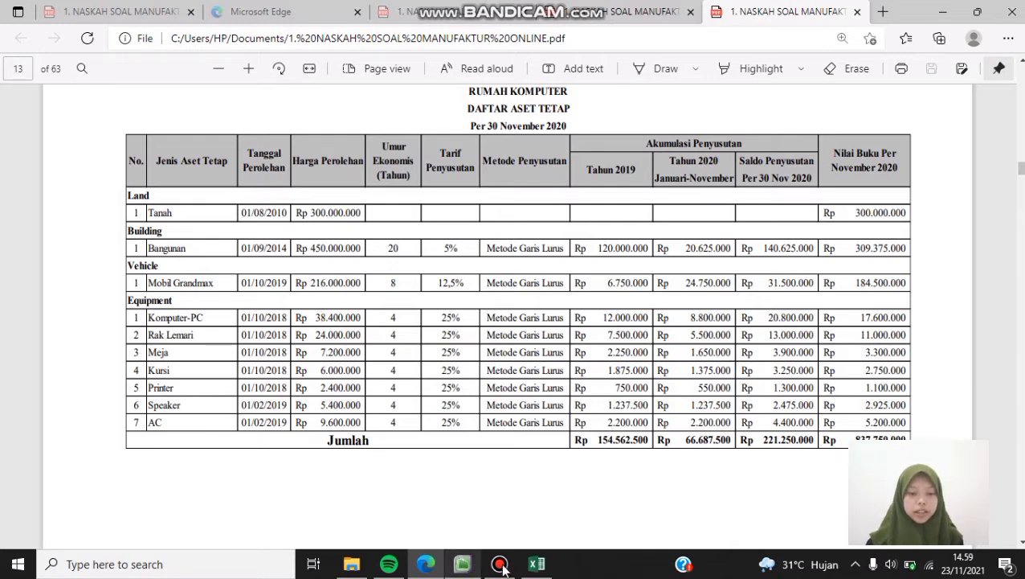
click(537, 563)
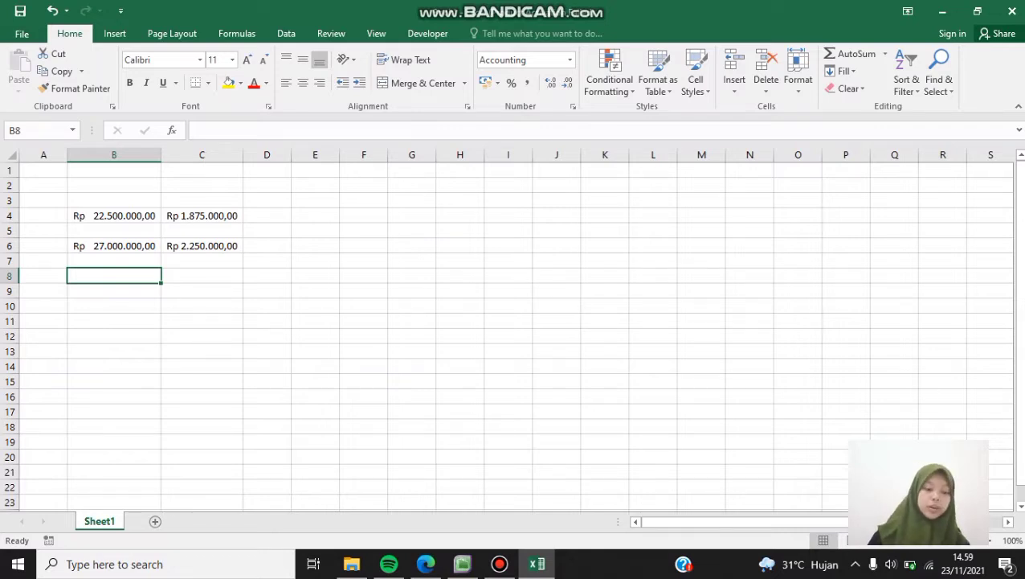
text(9)
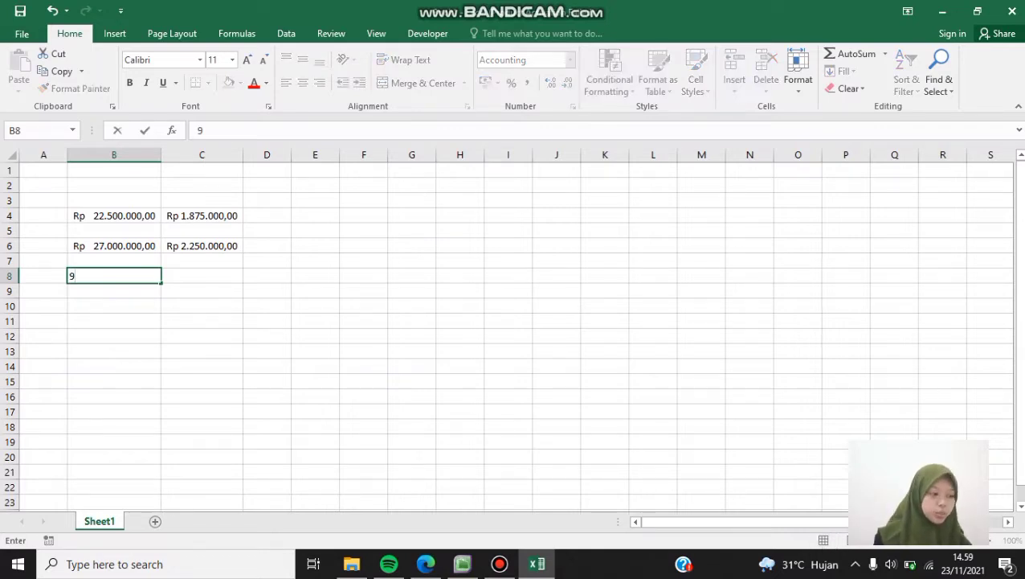
text(3000000)
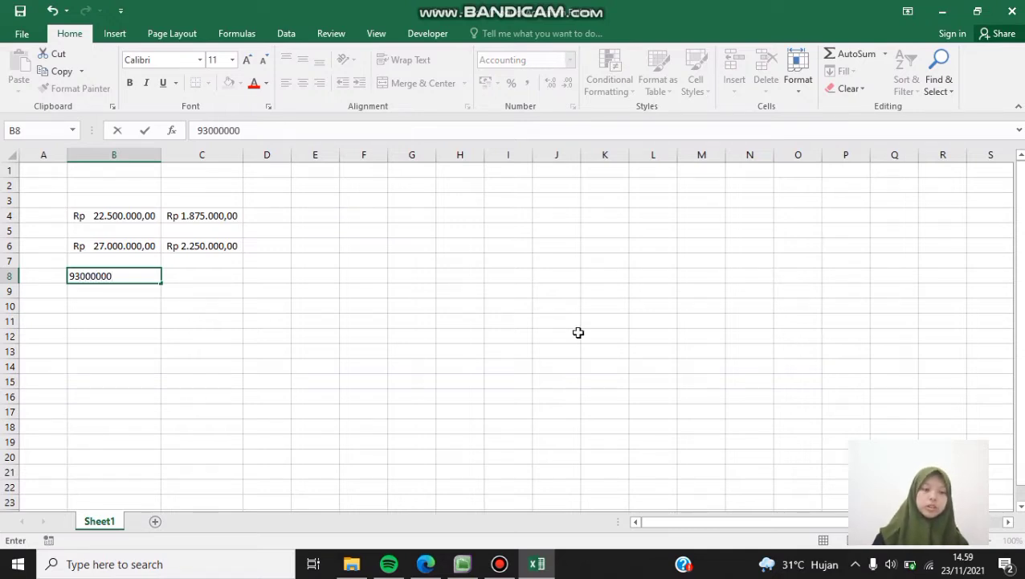
- Turn cell B8 into the equipment's annual depreciation with the formula =93000000*25%, checking the rate in the PDF's asset list
click(193, 130)
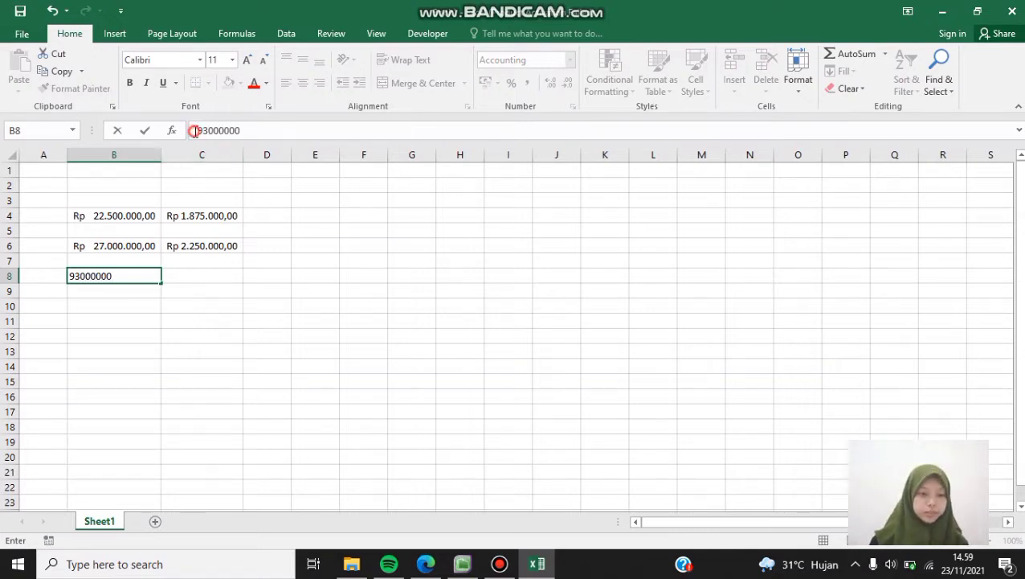
text(=)
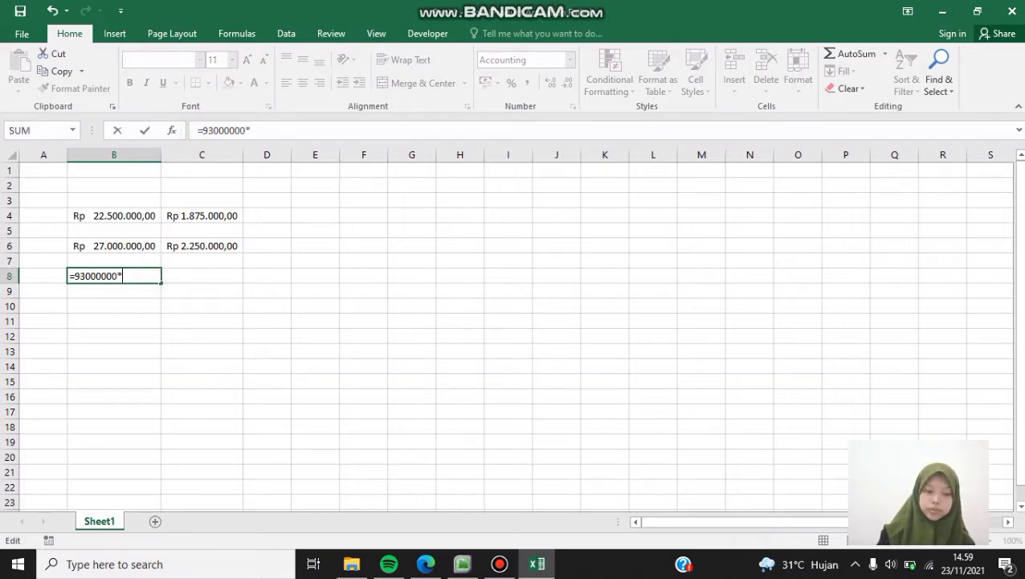
click(422, 557)
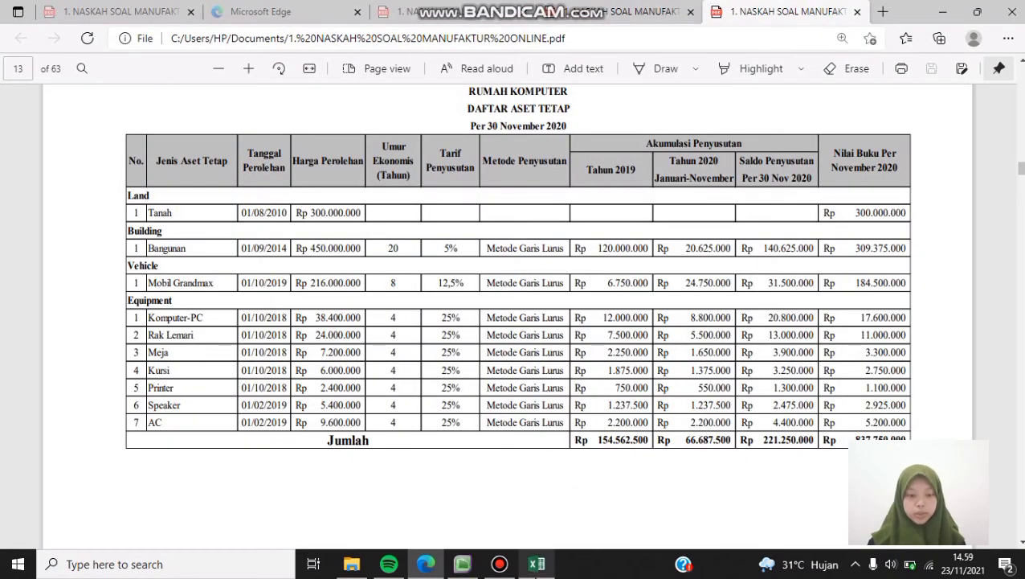
key(alt+Tab)
text(*2)
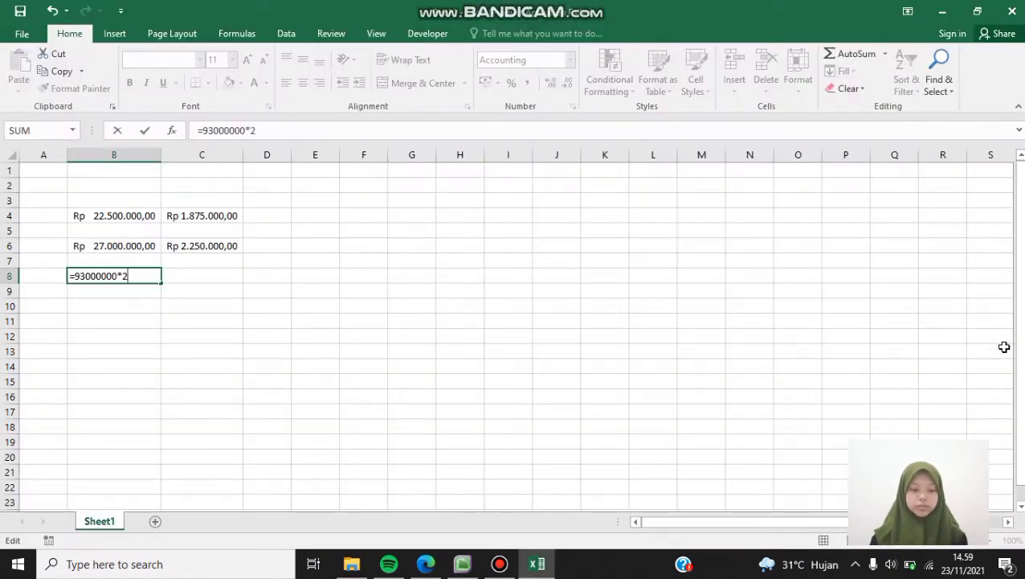
text(5%)
key(Return)
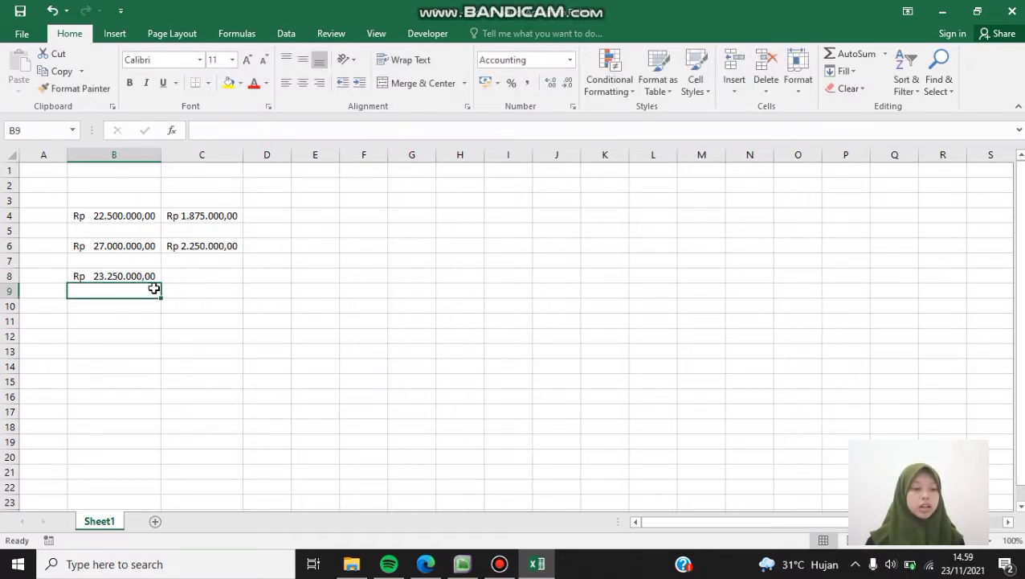
- Calculate the equipment's monthly depreciation in cell C8 with the formula =B8/12
click(201, 273)
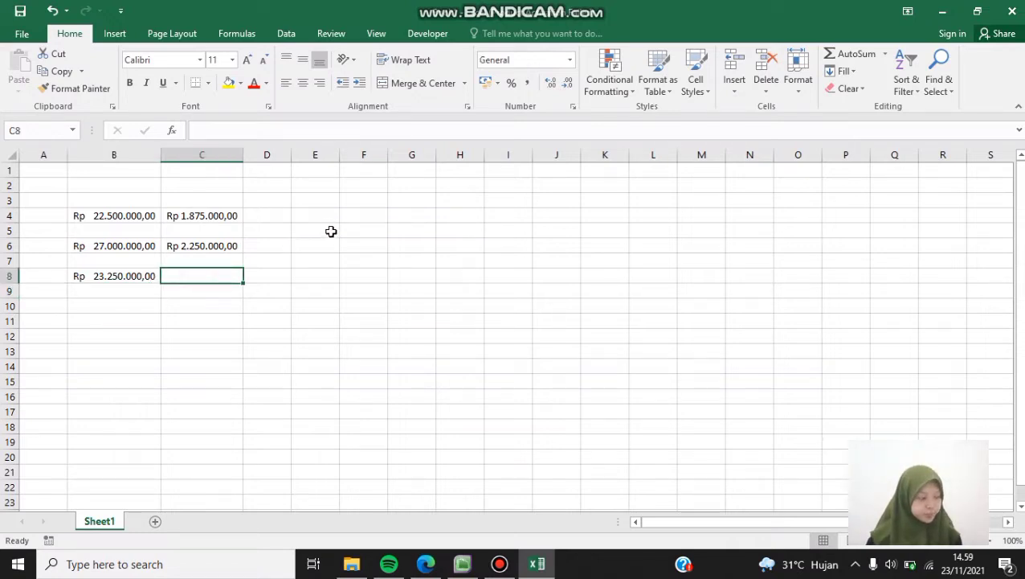
text(=)
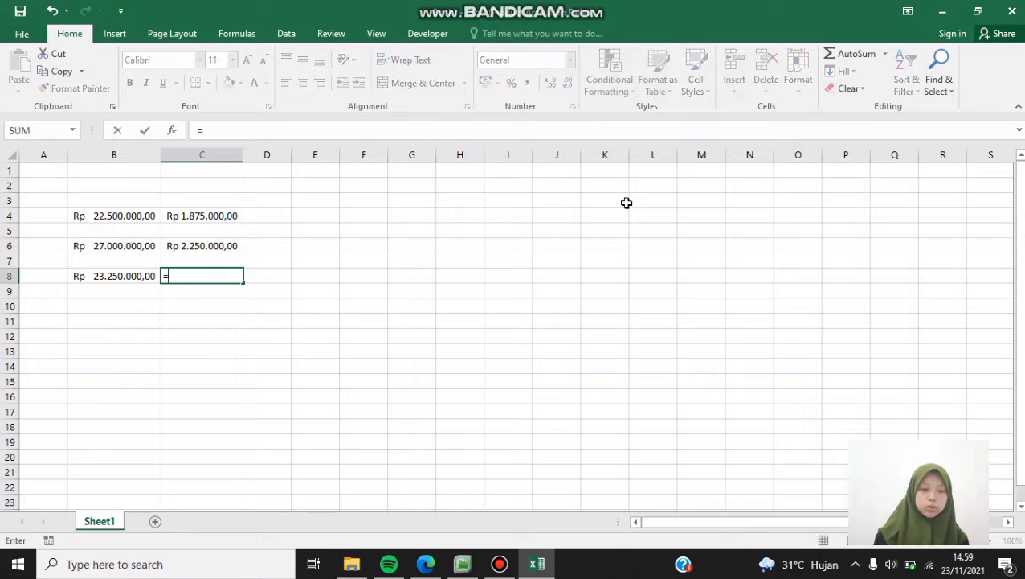
key(Down)
key(Up)
key(Left)
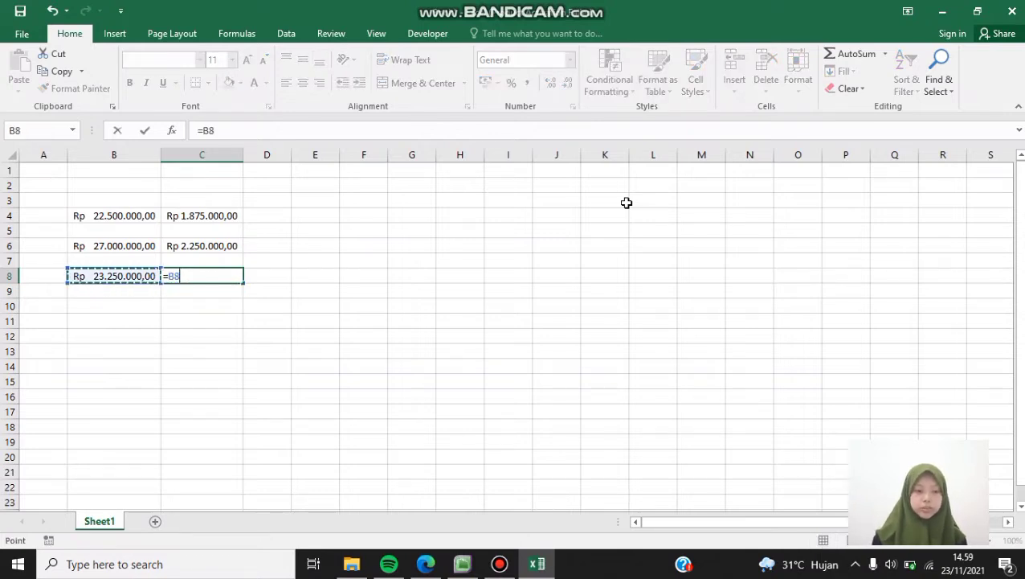
text(/)
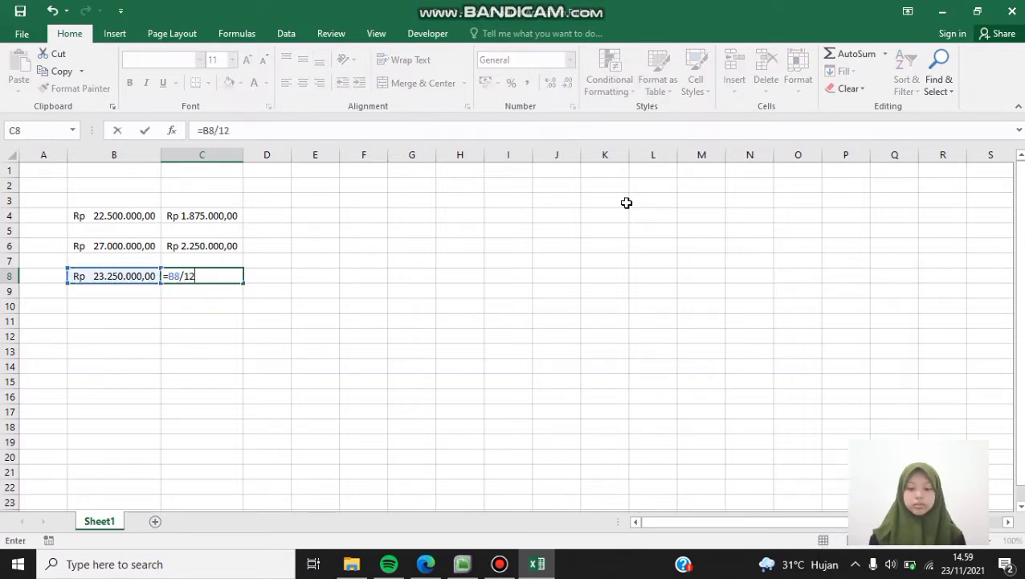
text(12)
key(Return)
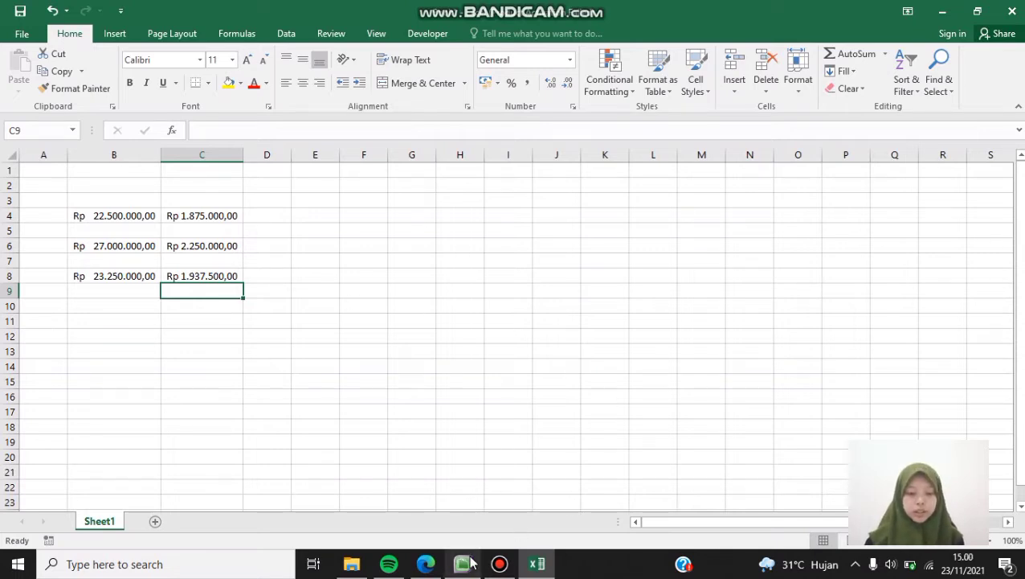
- Switch to MYOB Accounting and open a new general journal entry
mouse_move(466, 564)
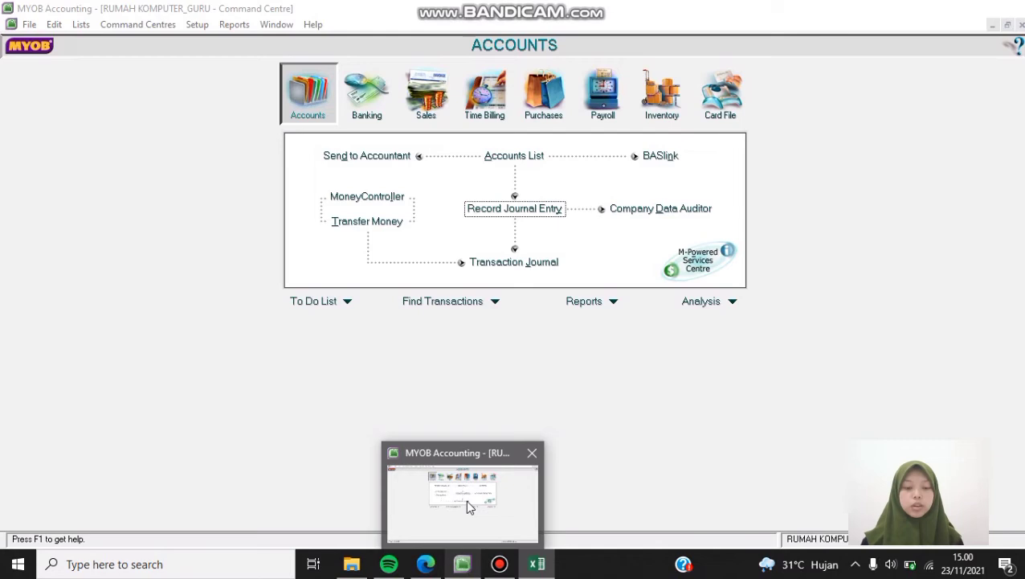
click(465, 499)
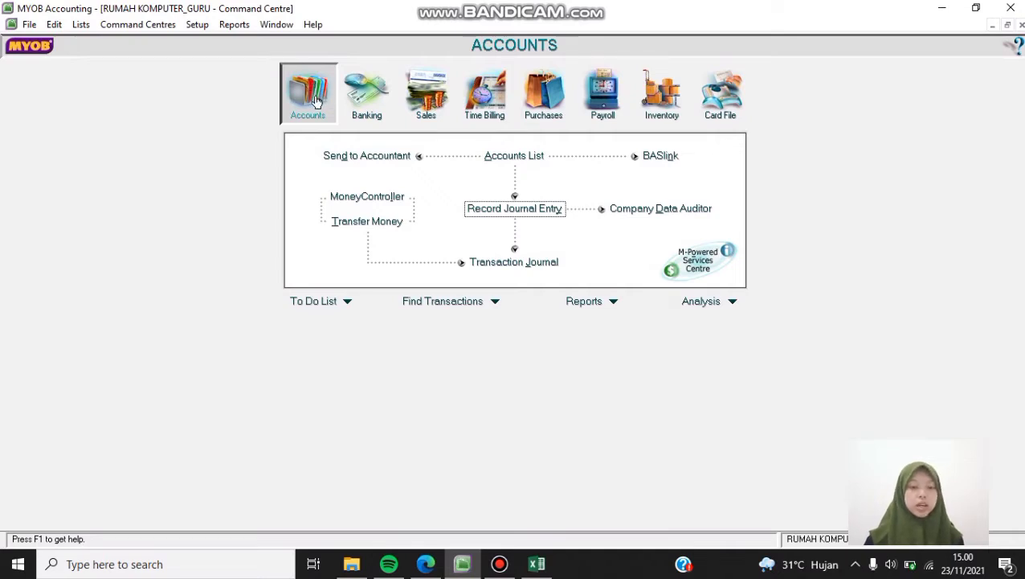
click(517, 209)
click(161, 106)
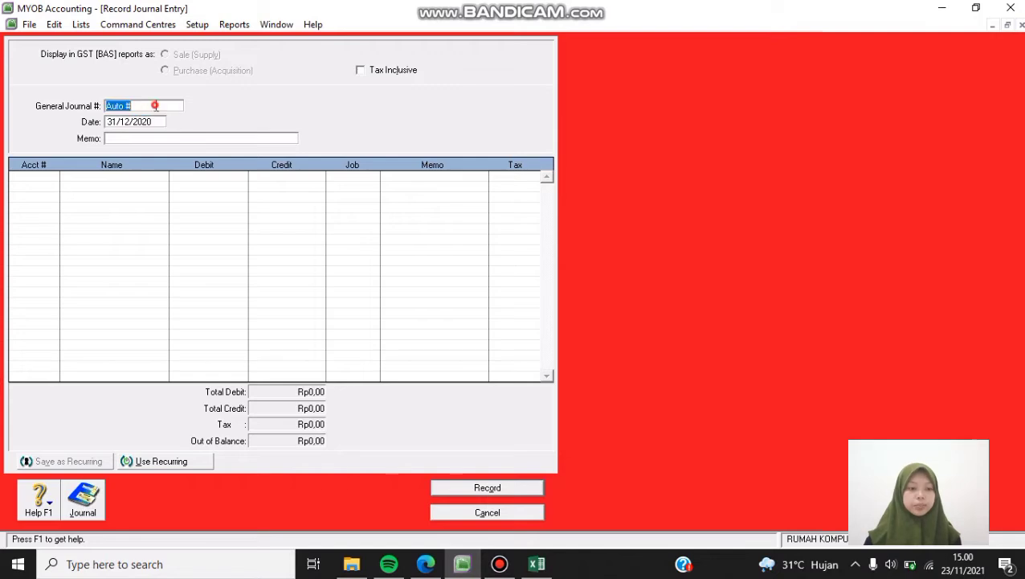
- Find the fixed asset depreciation memo under Dokumen Penyesuaian 3 in the PDF and check its number and date
click(424, 564)
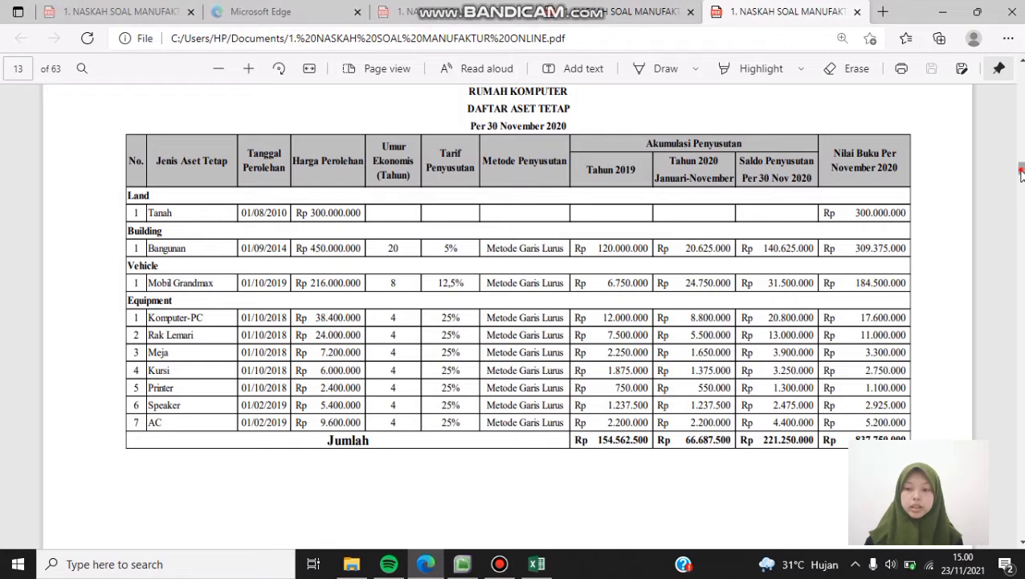
drag(1021, 170, 1021, 447)
scroll(493, 404, down, 5)
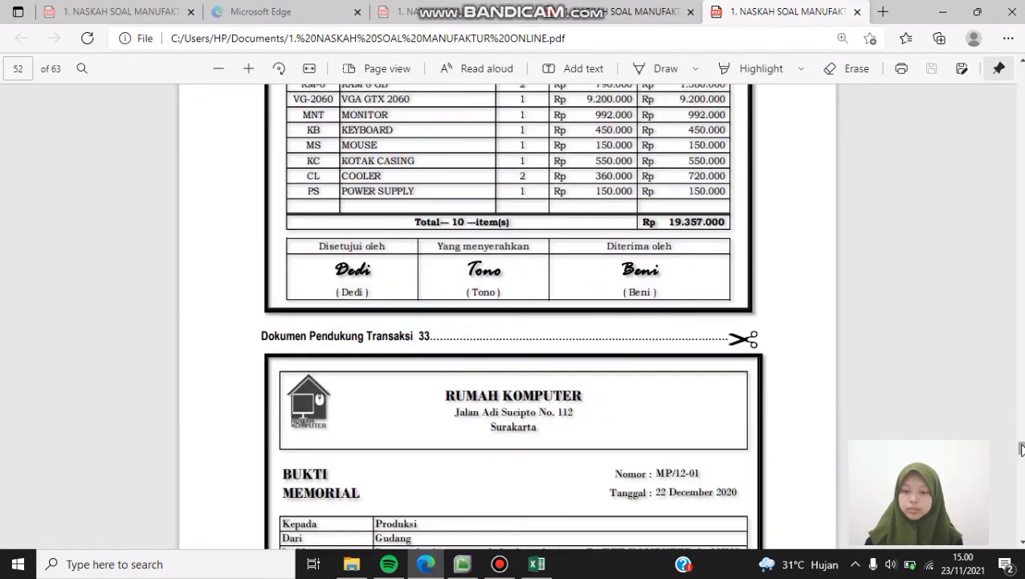
scroll(614, 355, down, 15)
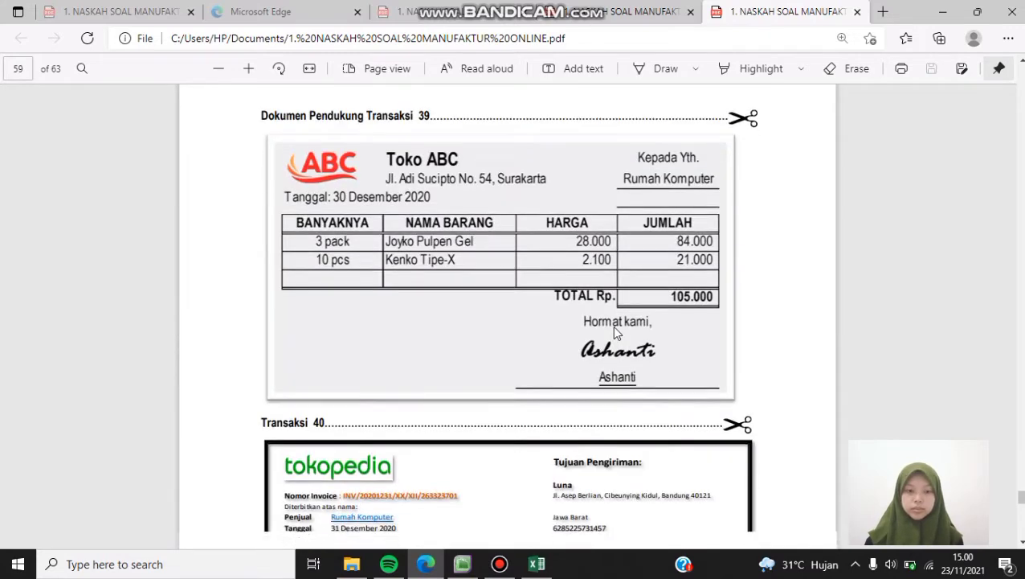
scroll(614, 330, down, 10)
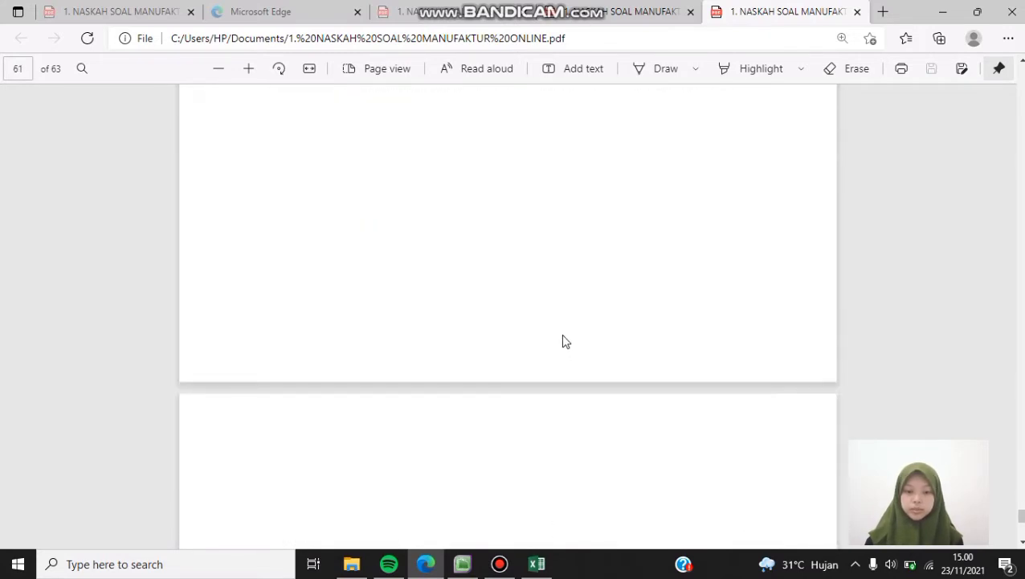
scroll(565, 342, down, 5)
scroll(565, 339, up, 2)
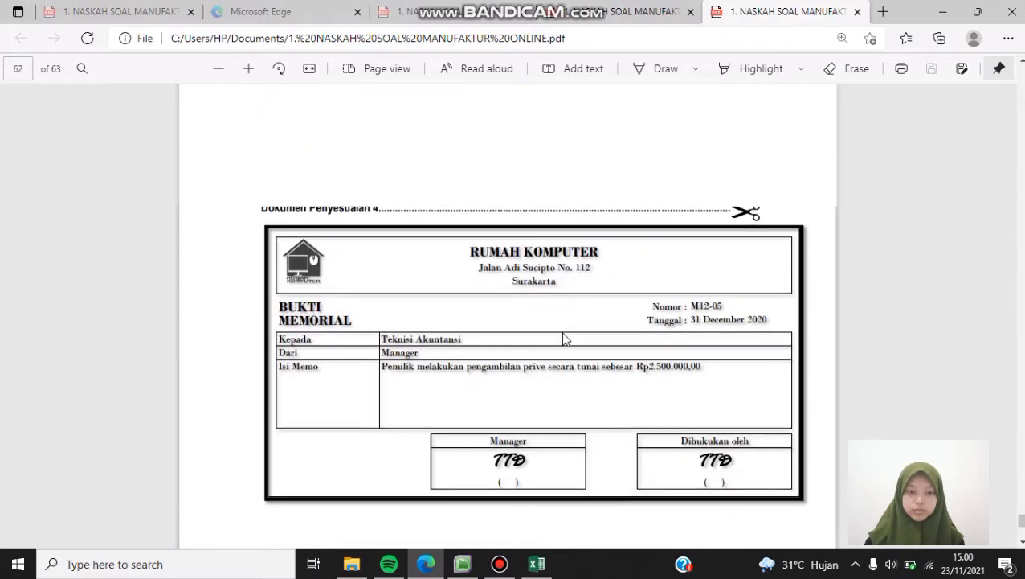
scroll(566, 339, up, 5)
scroll(563, 336, down, 1)
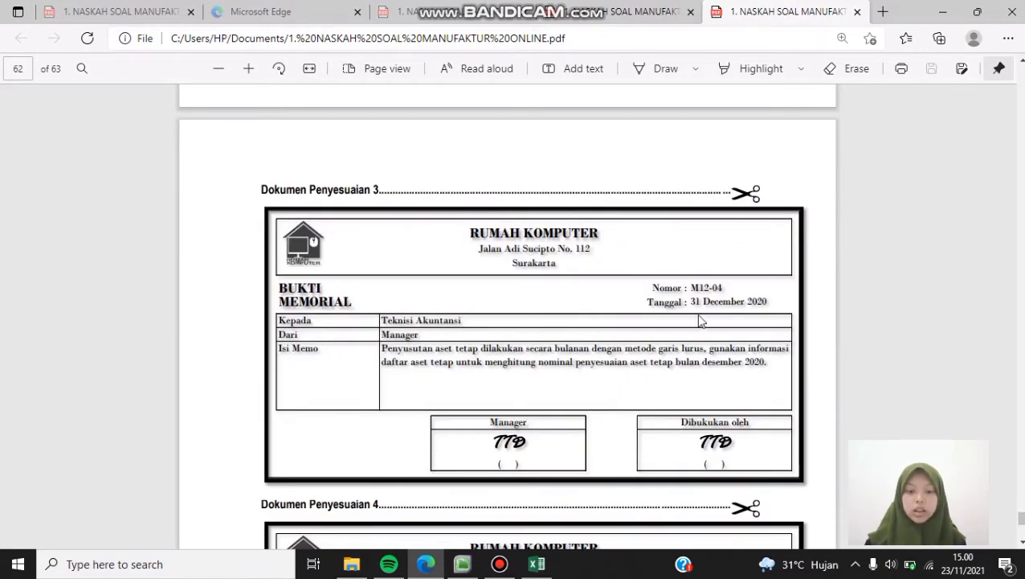
- Return to MYOB Accounting and set the general journal number to M12-04
click(471, 567)
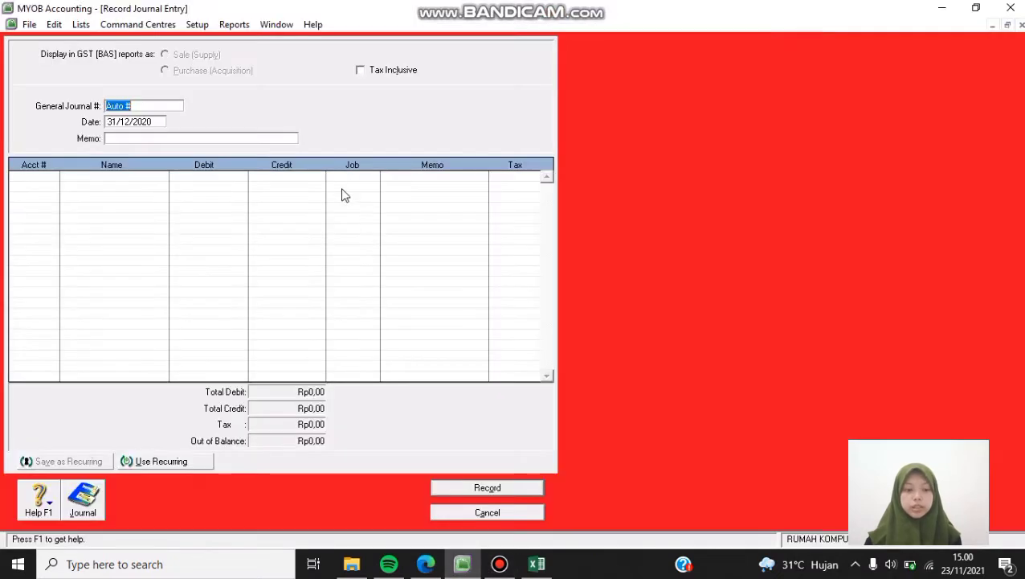
text(M1)
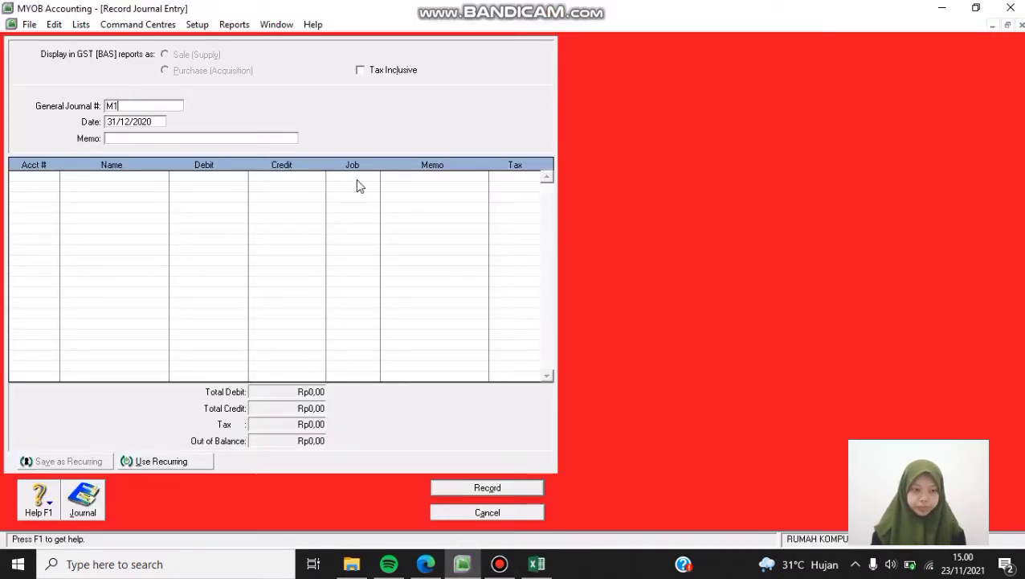
text(2-04)
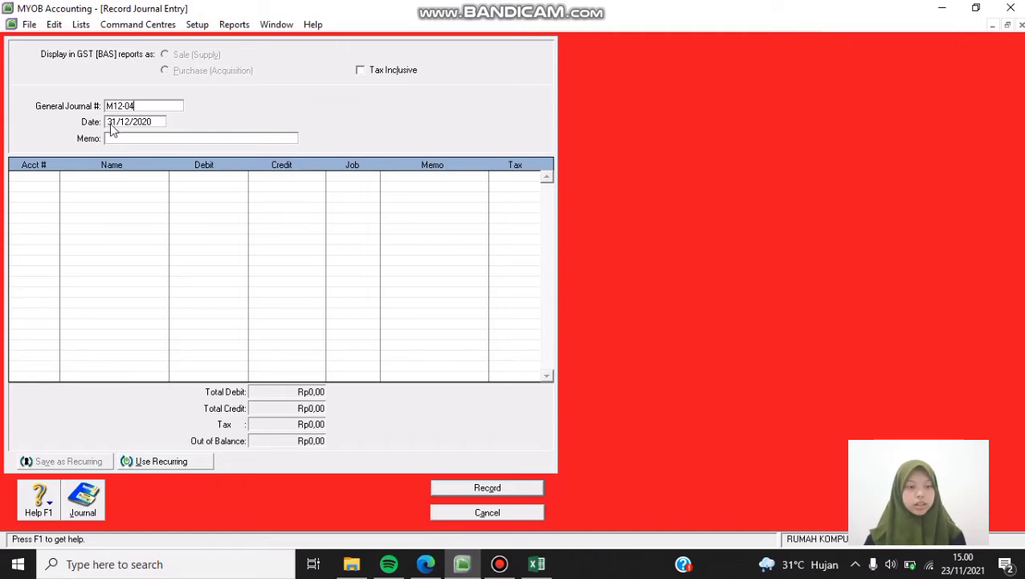
key(Tab)
- Enter "Penyesuaian aset tetap bulan desember" as the journal entry's memo
click(181, 140)
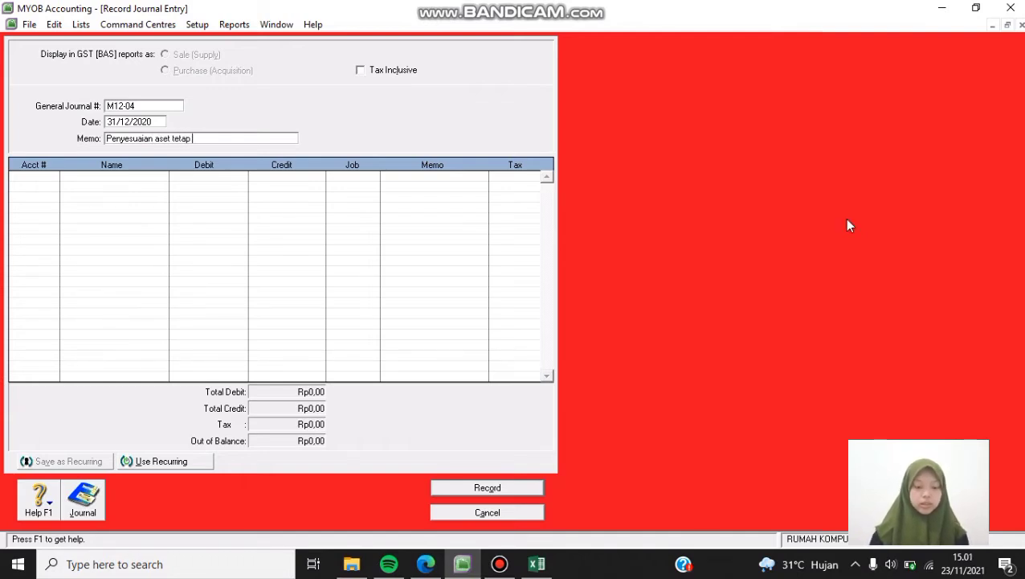
text(des)
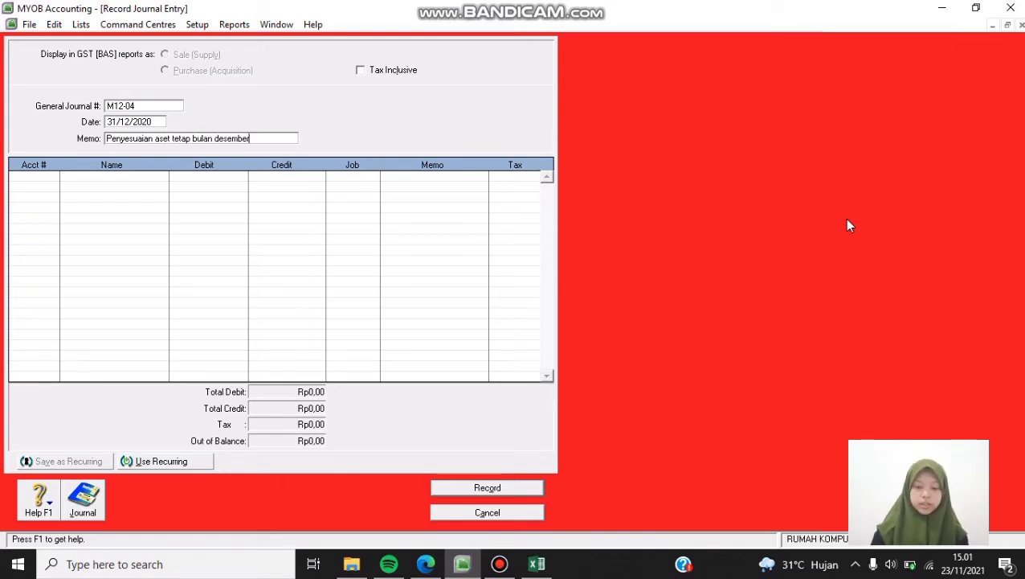
text(ember)
key(Tab)
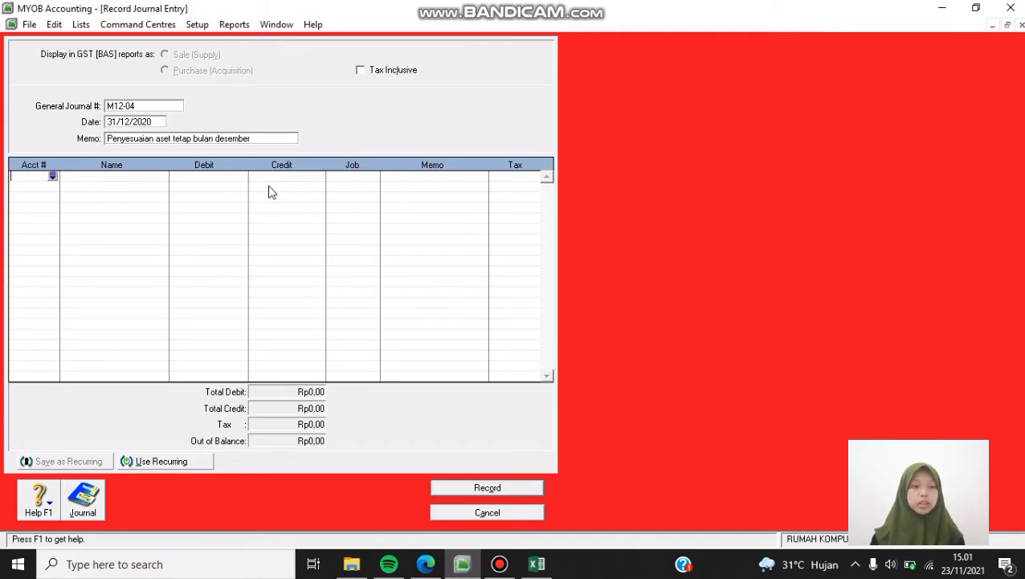
- Debit account 6-1100 Depreciation Expense - Building with 1875000, checking the building's monthly depreciation in the Excel sheet
click(51, 177)
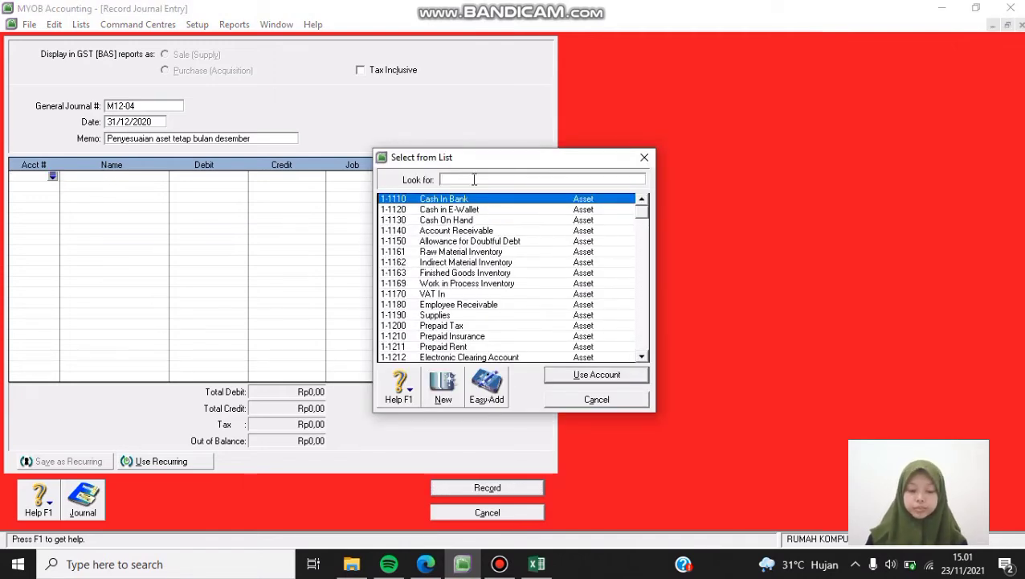
text(6)
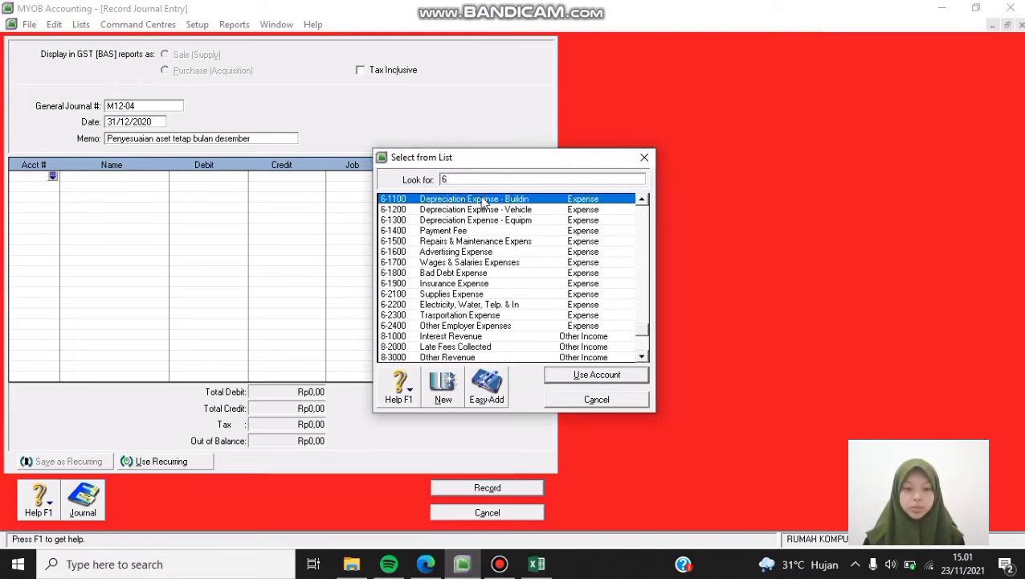
double_click(460, 201)
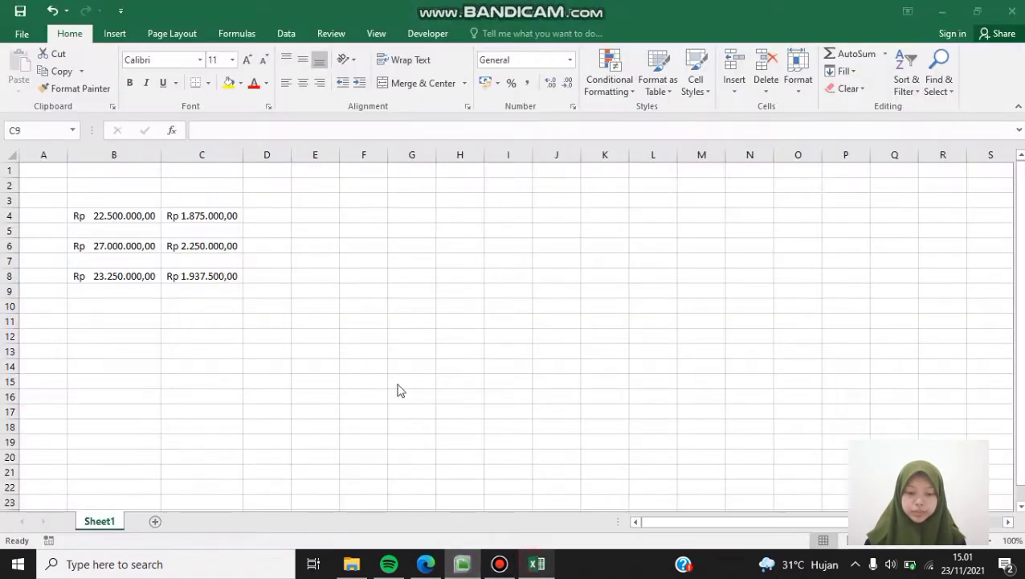
click(537, 564)
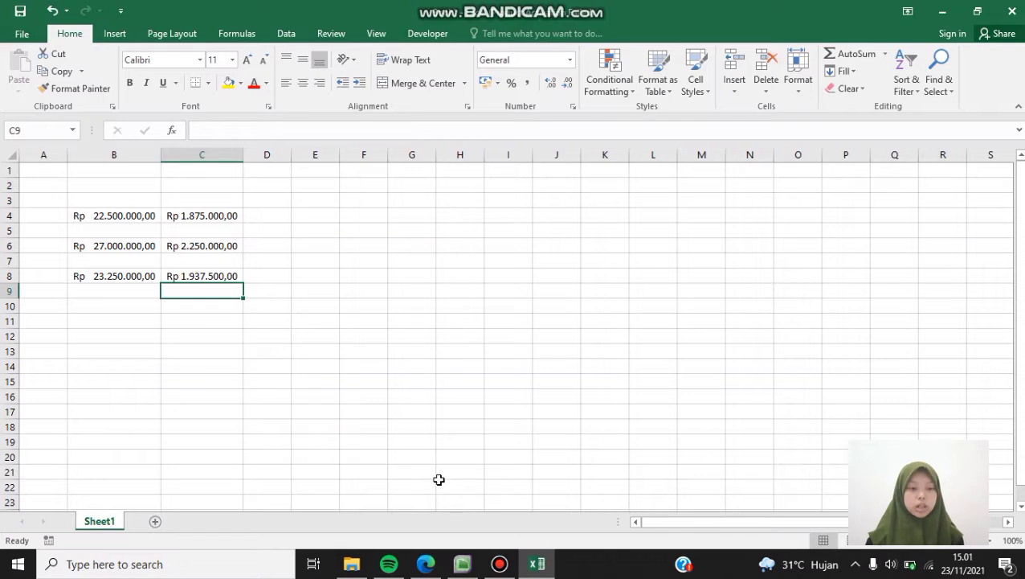
click(458, 566)
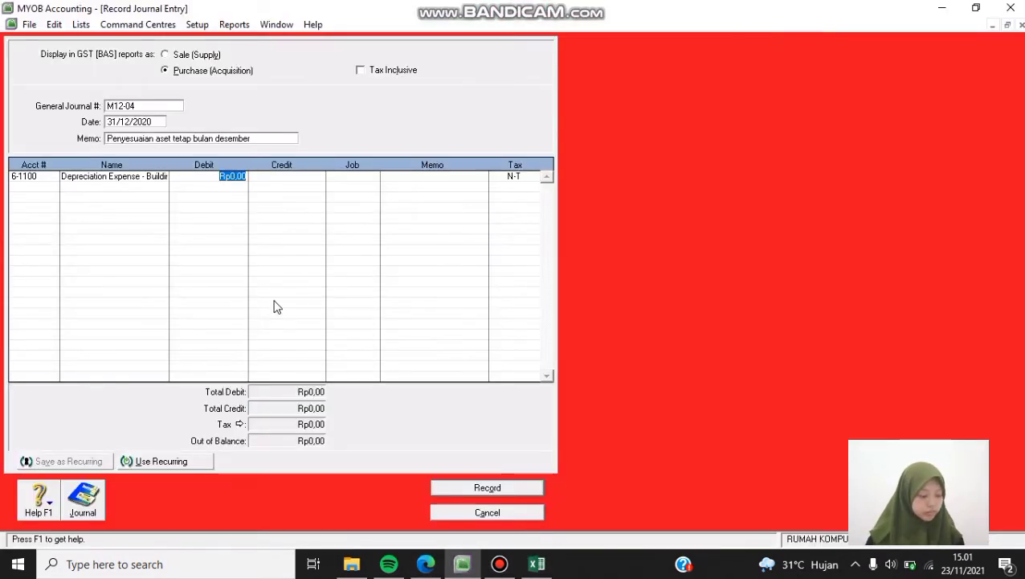
text(1.)
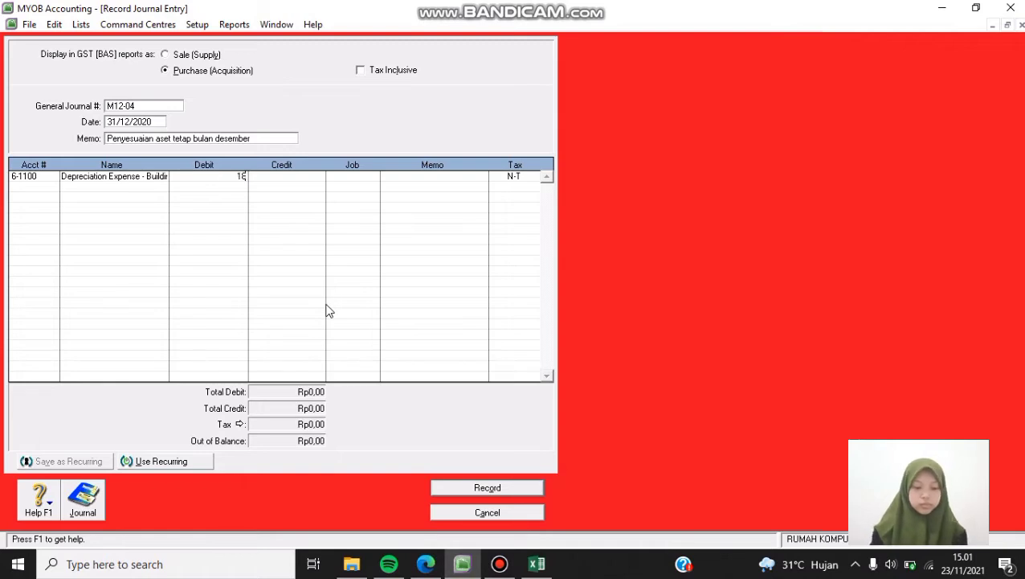
text(875.000)
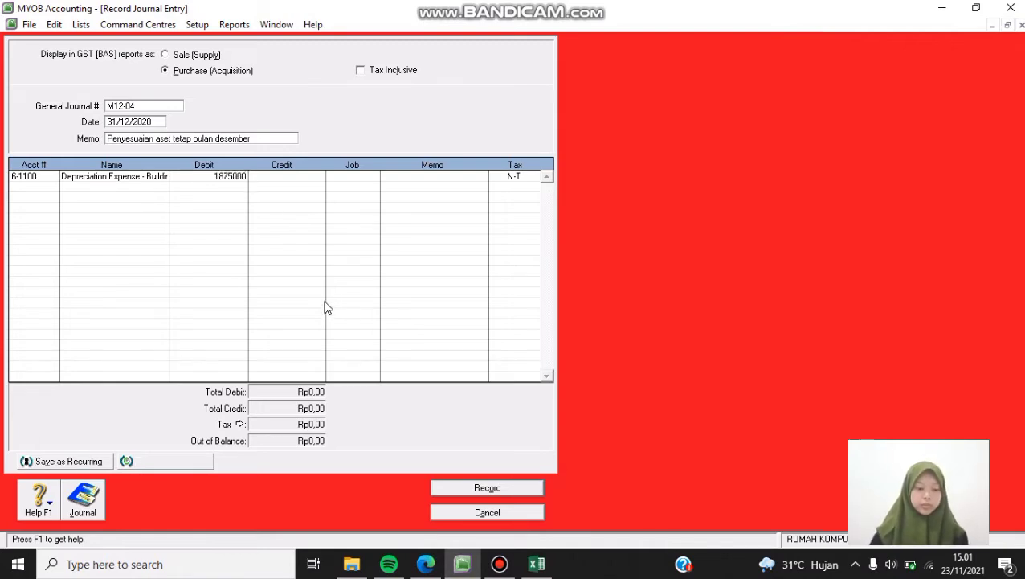
key(Tab)
- Credit account 1-2210 Acc. Depreciation of Building with Rp1.875.000,00 on the second journal line
click(45, 188)
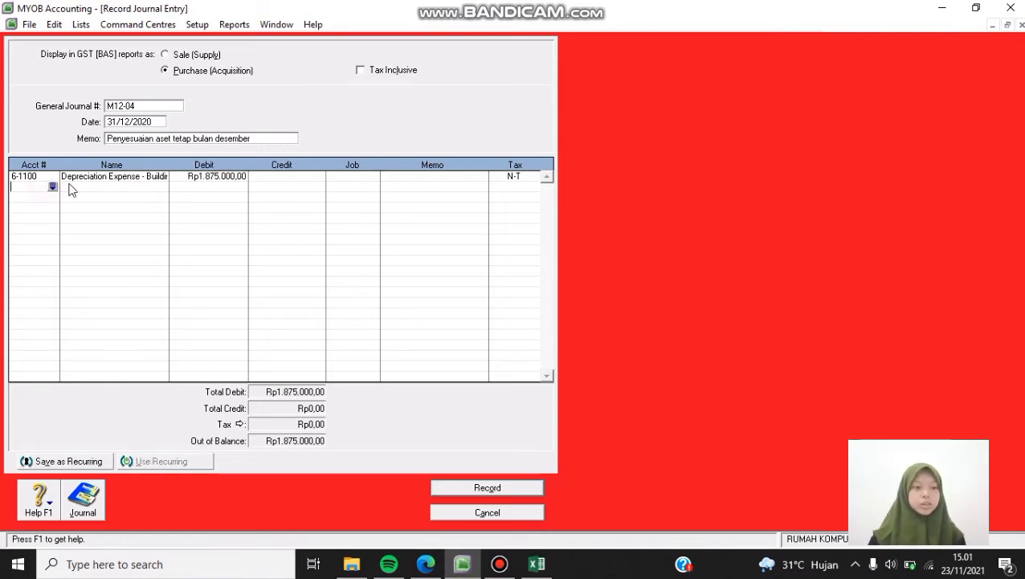
click(52, 187)
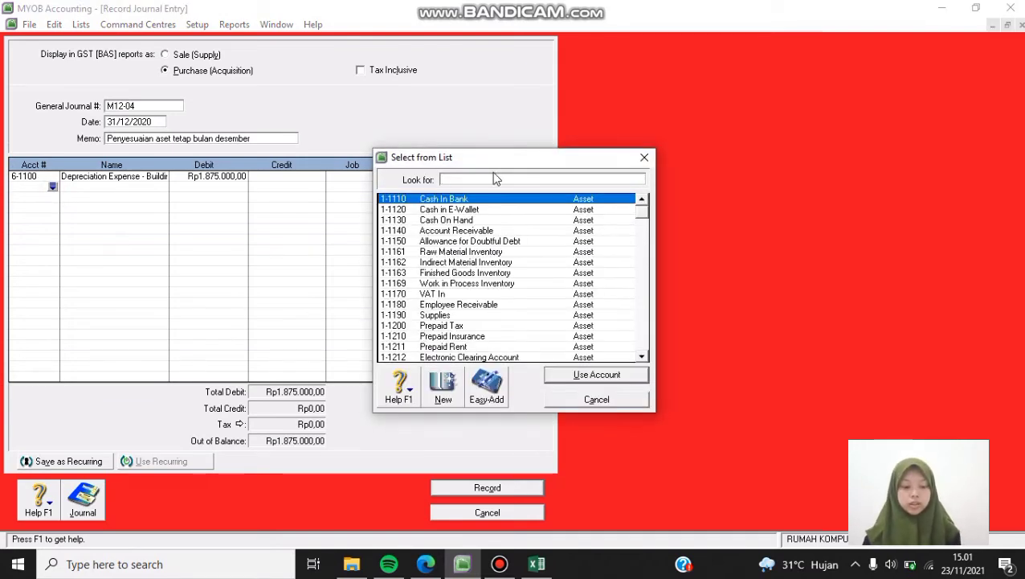
scroll(496, 233, down, 3)
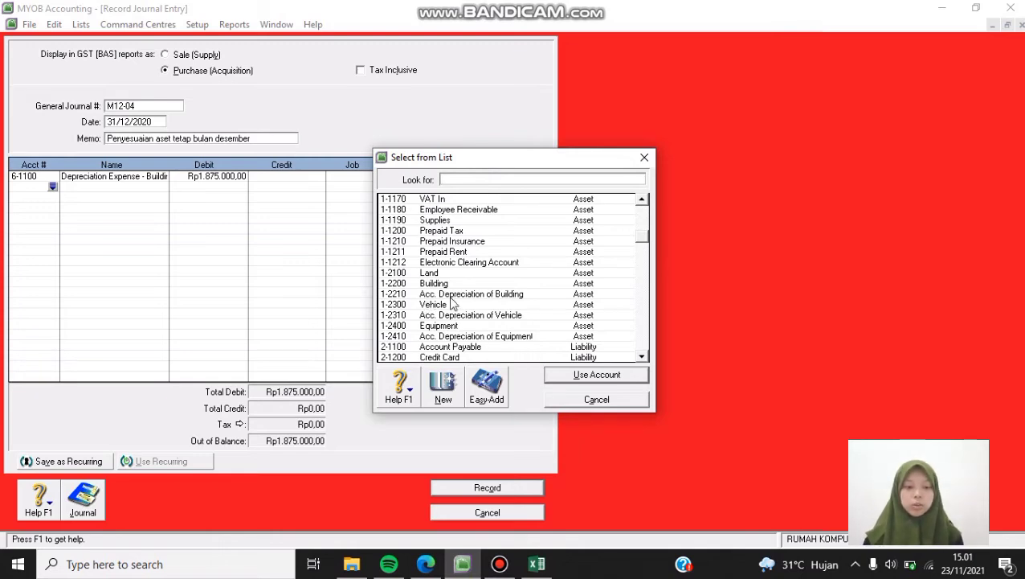
double_click(511, 296)
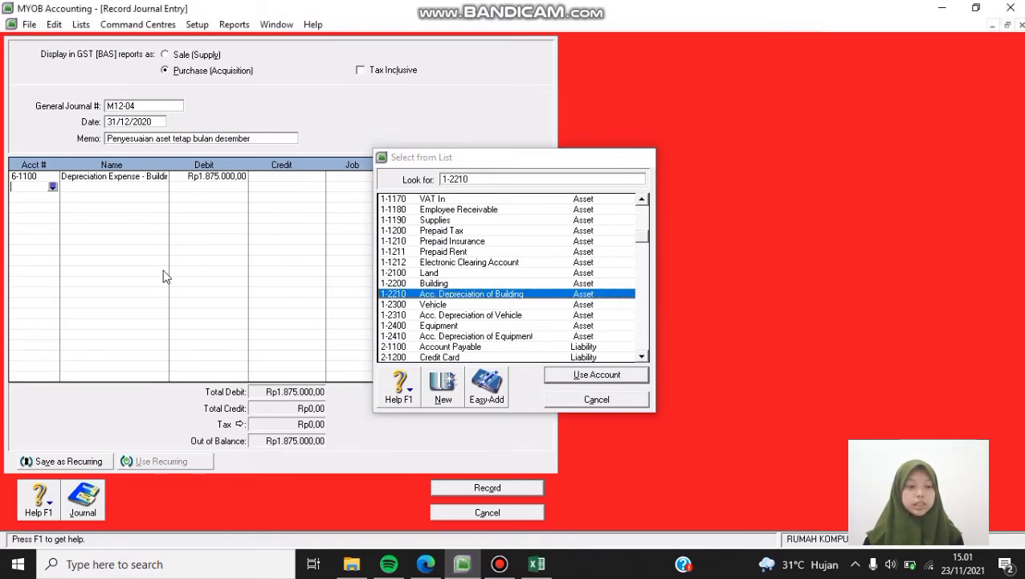
key(Tab)
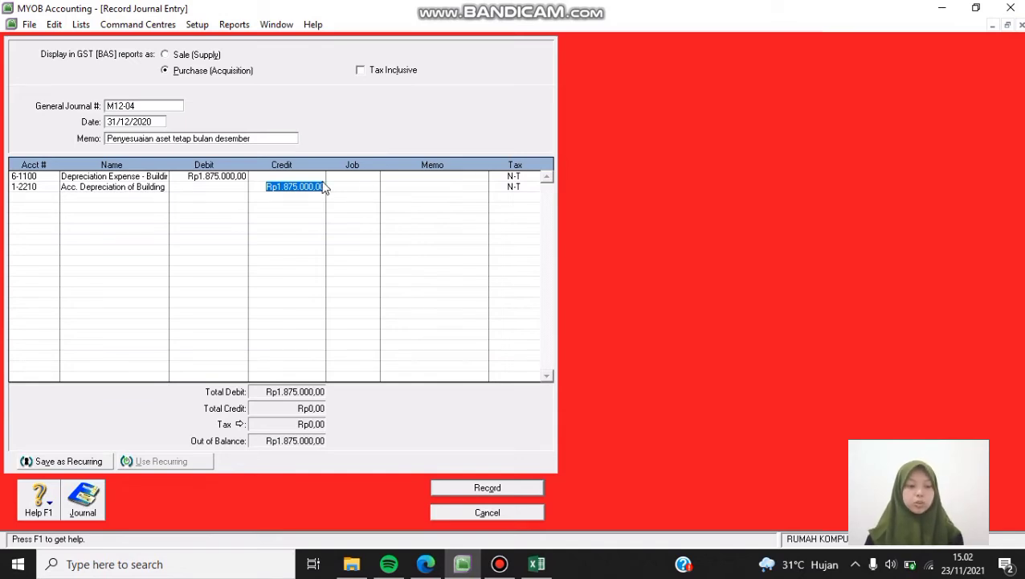
key(Tab)
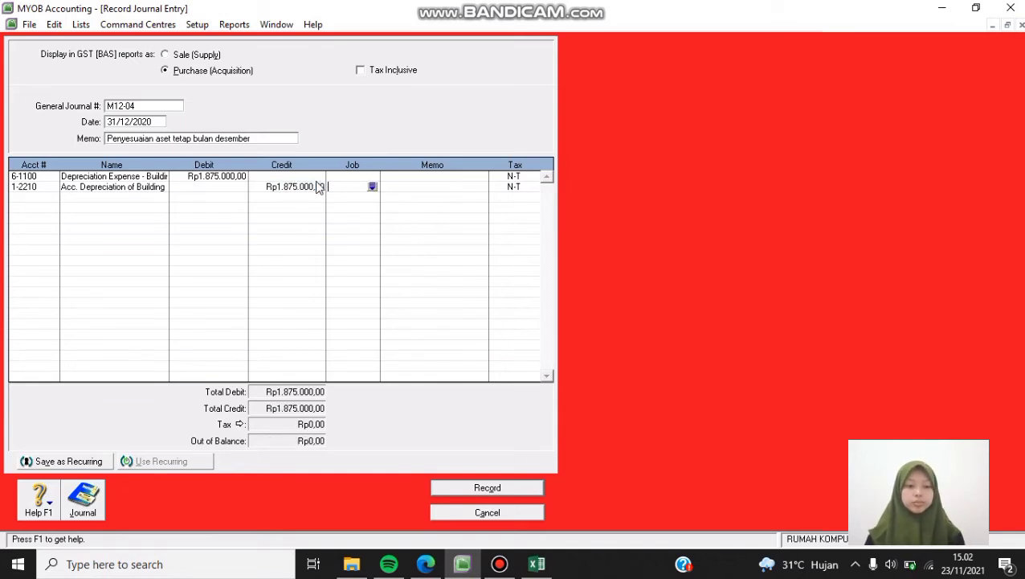
- Debit account 6-1200 Depreciation Expense - Vehicle with 2250000 on the third journal line, checking the vehicle's monthly depreciation in the Excel sheet
click(46, 198)
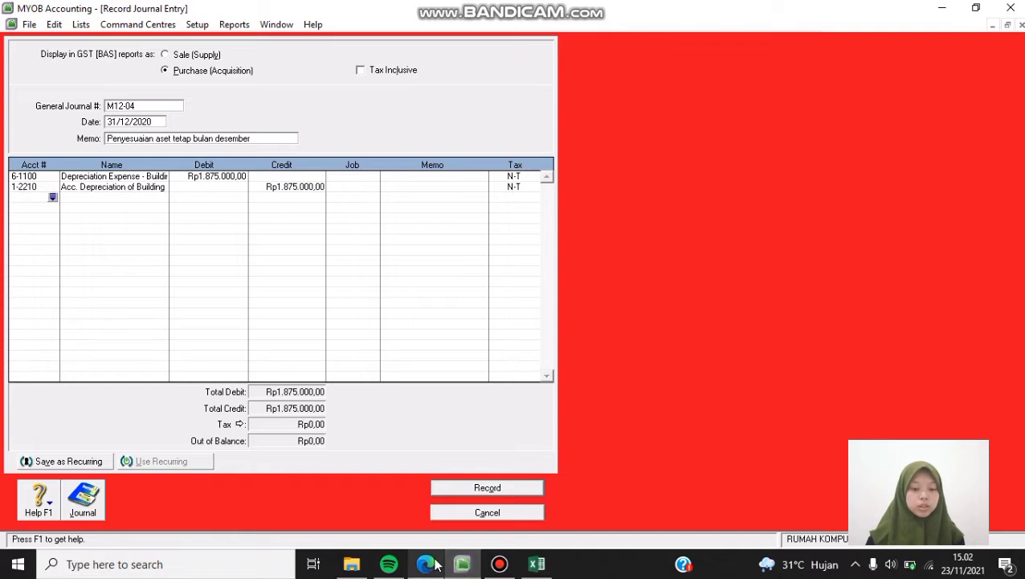
mouse_move(438, 565)
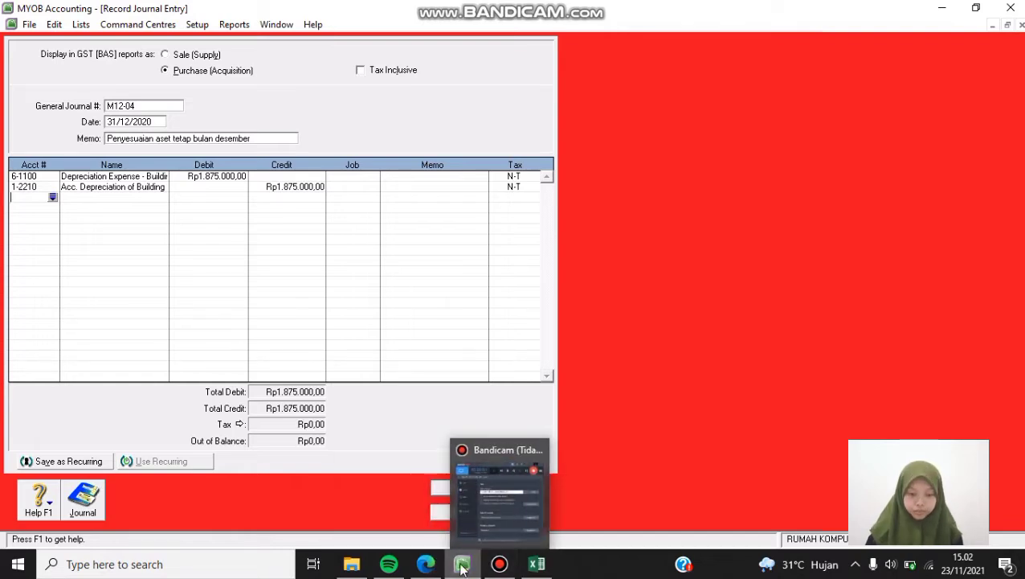
click(53, 196)
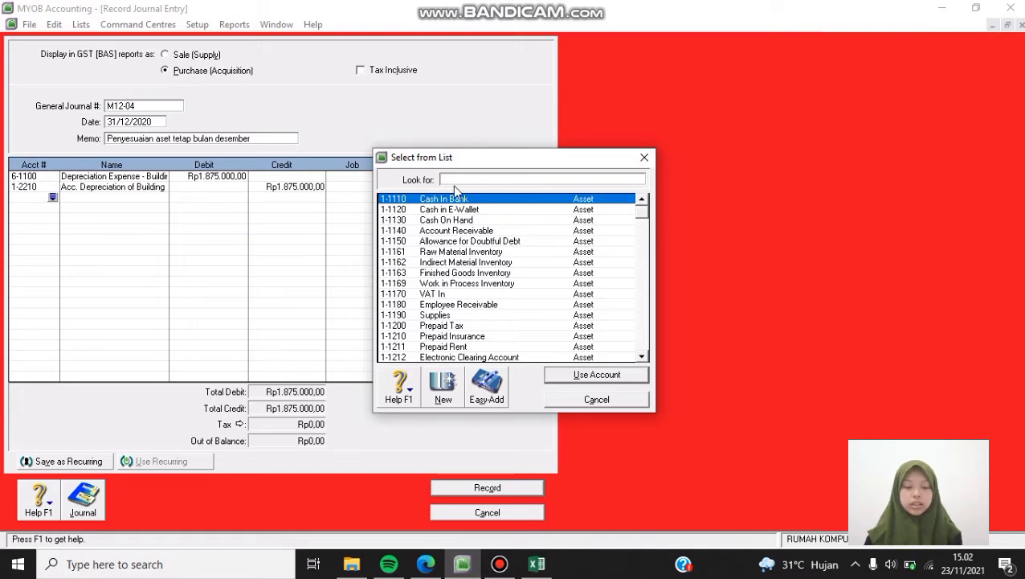
text(6)
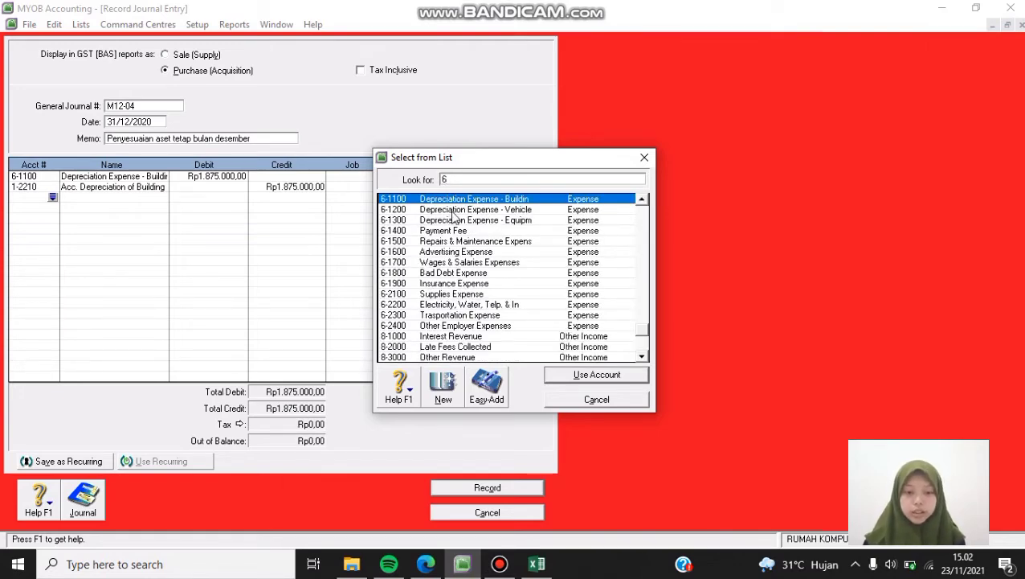
double_click(491, 210)
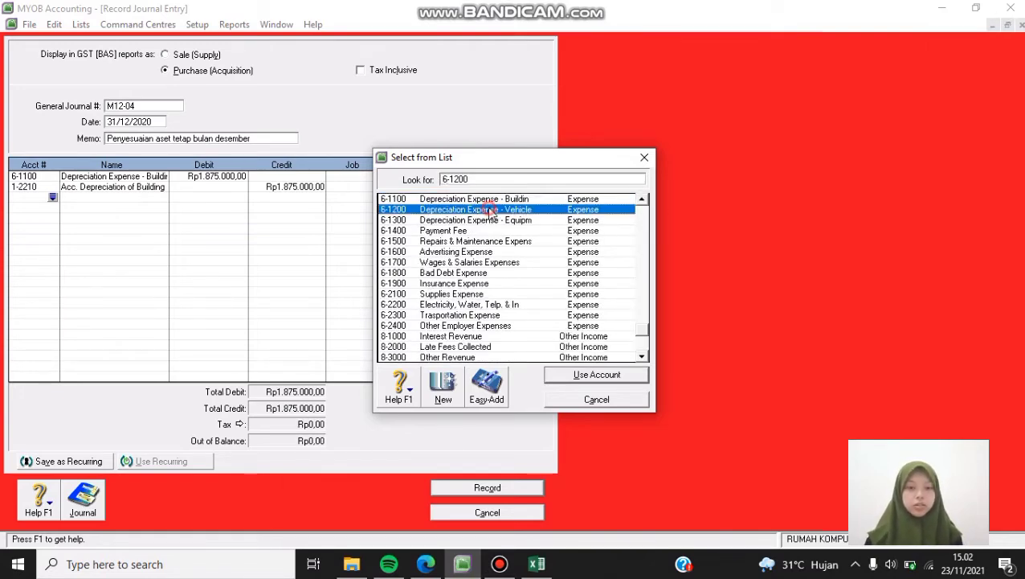
click(536, 563)
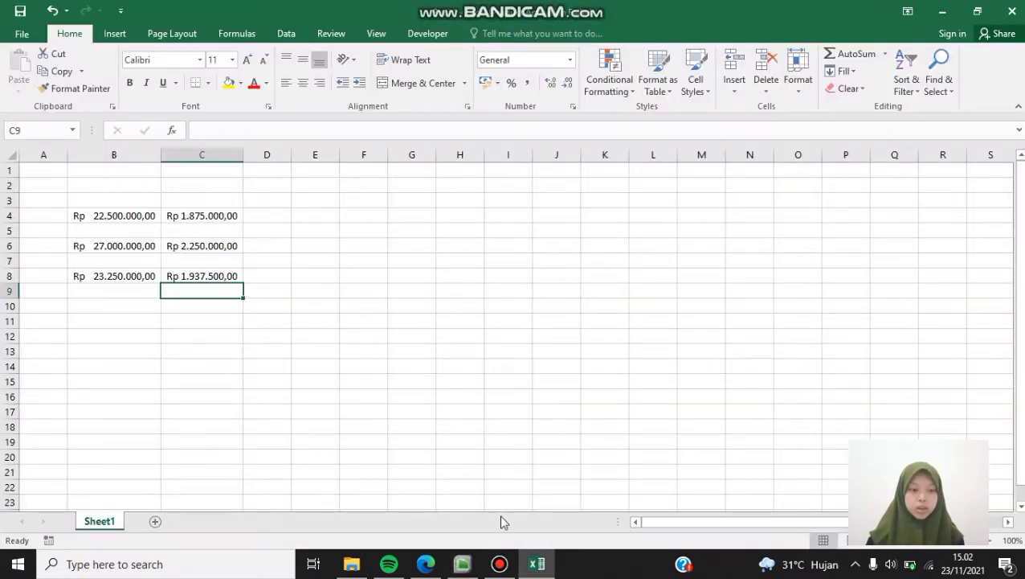
click(446, 568)
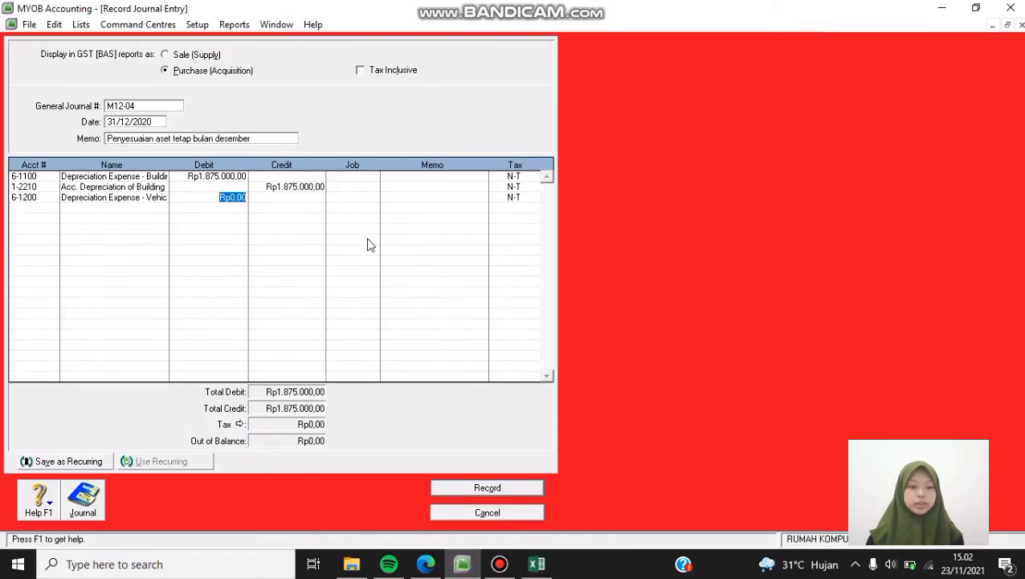
text(2250000)
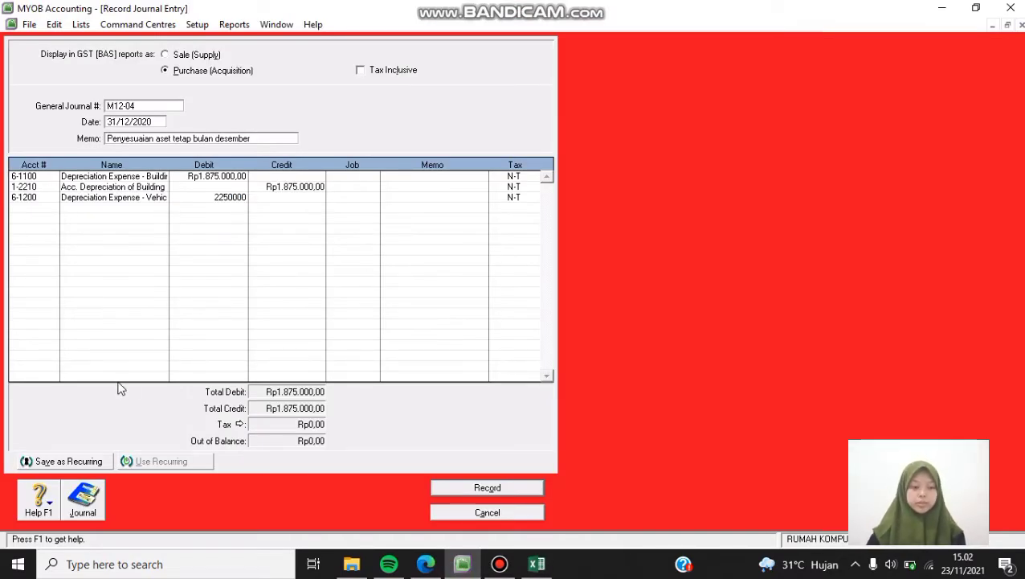
key(Tab)
- Credit account 1-2310 Acc. Depreciation of Vehicle with Rp2.250.000,00 on the fourth journal line
click(50, 207)
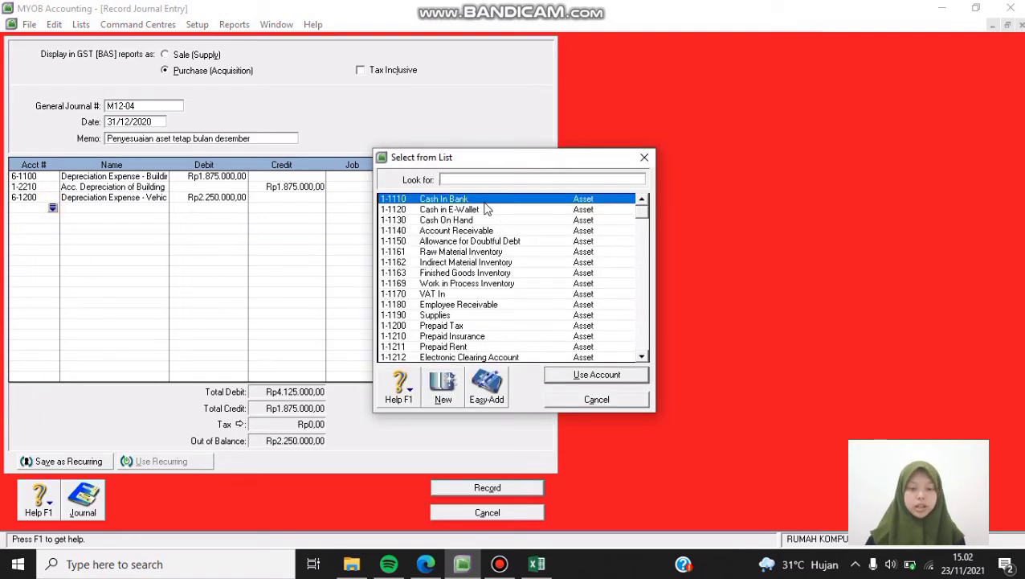
scroll(496, 249, down, 4)
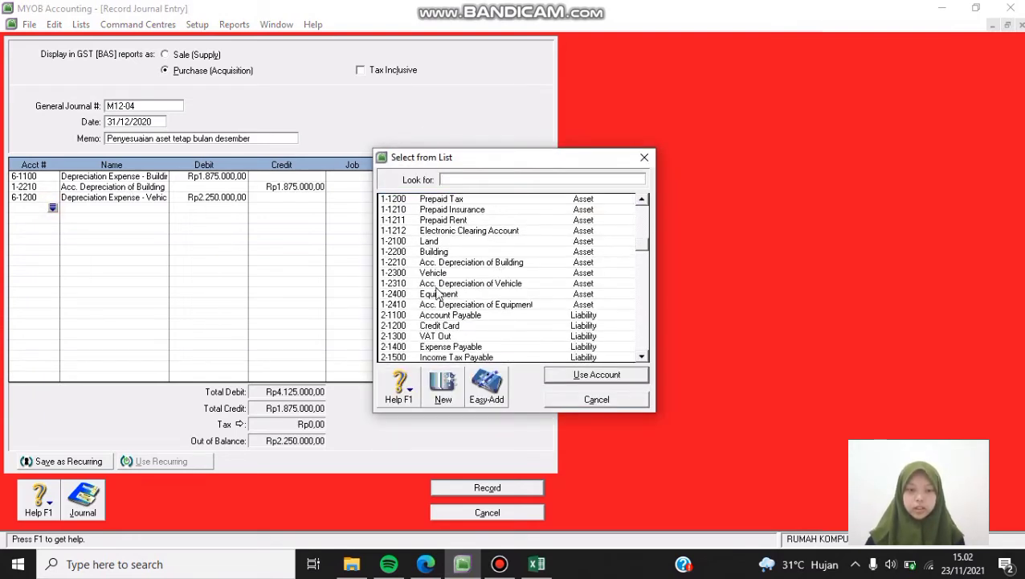
double_click(464, 284)
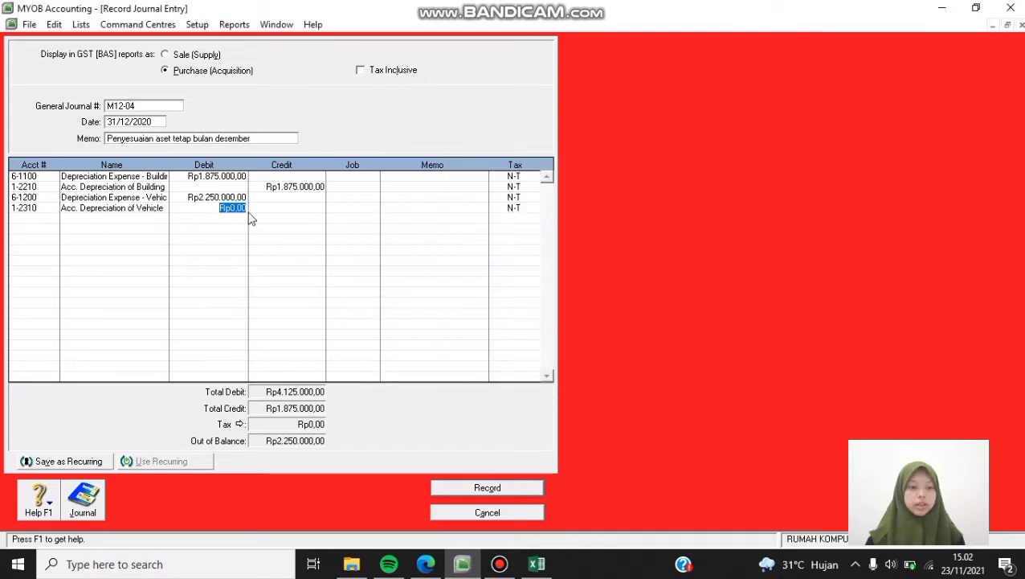
key(Tab)
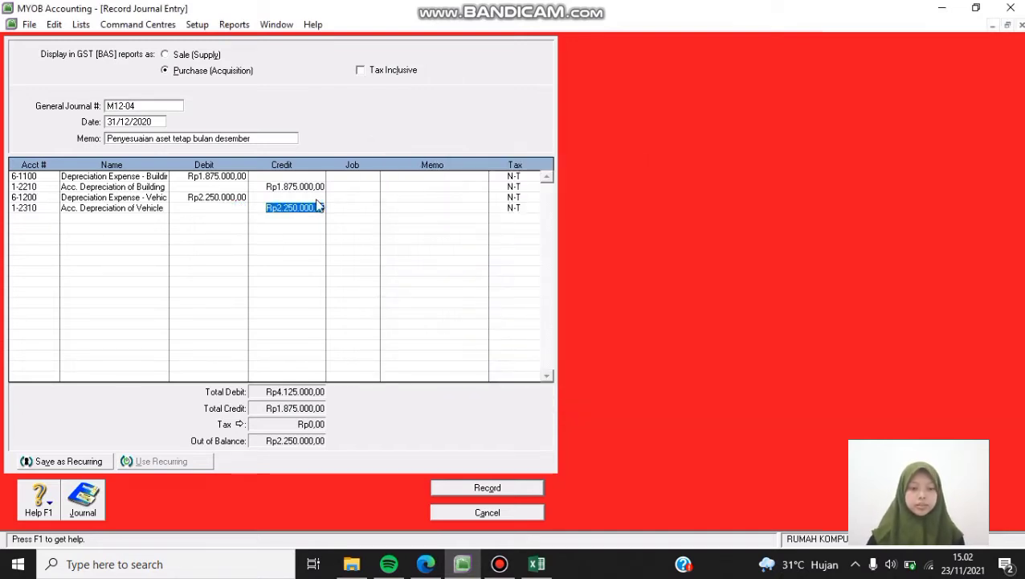
key(Tab)
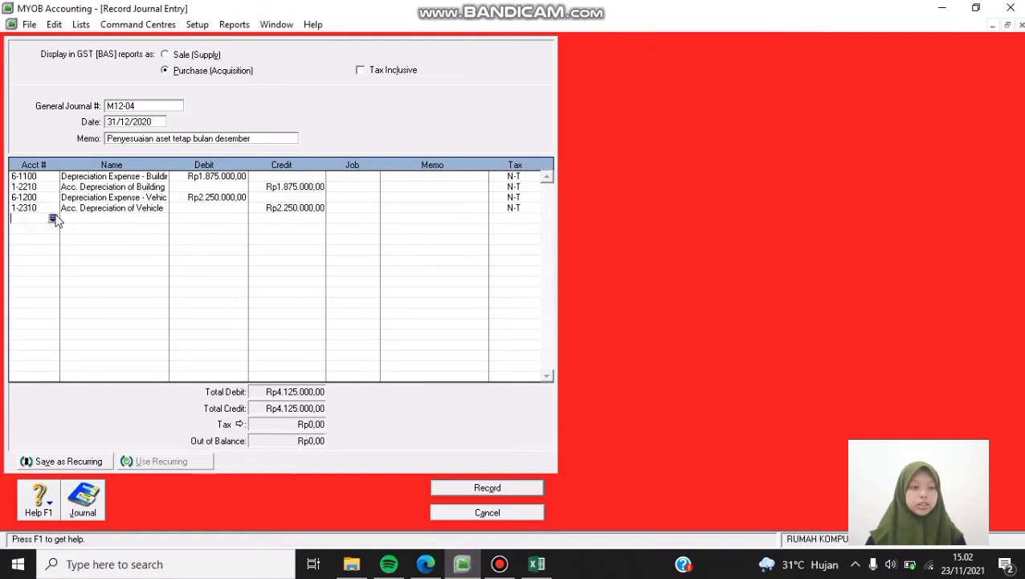
- Look up the expense accounts beginning with 6 for the fifth journal line
click(52, 218)
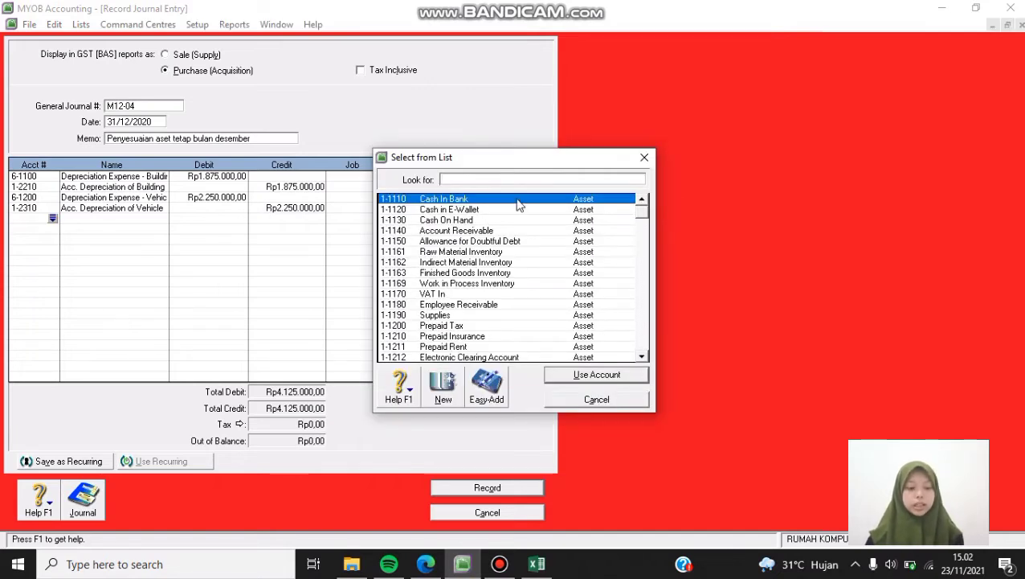
text(6)
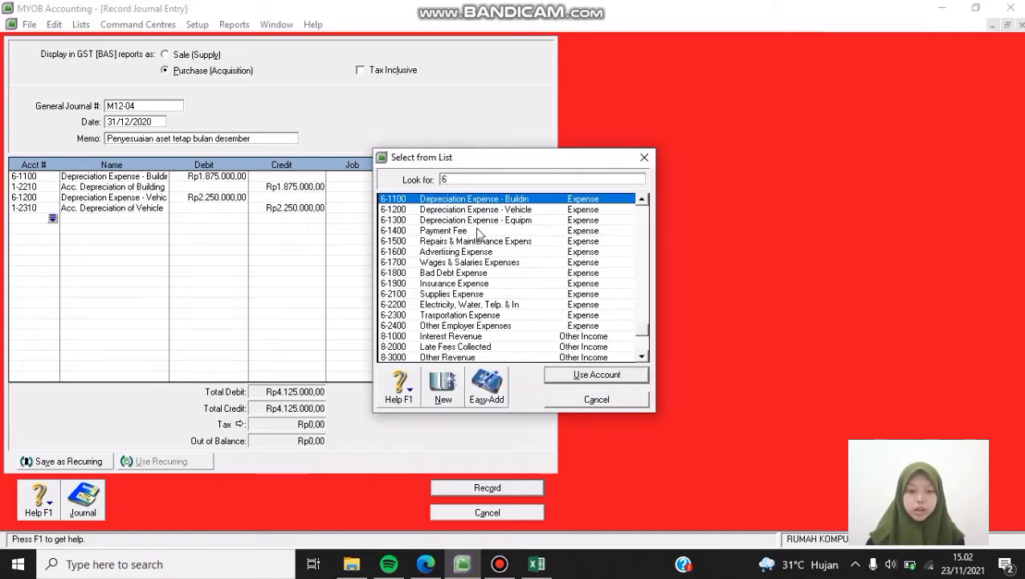
- Add account 6-1300, equipment depreciation expense, to the journal entry with a debit of Rp1.937.500, checking the amount in the Excel sheet
double_click(511, 221)
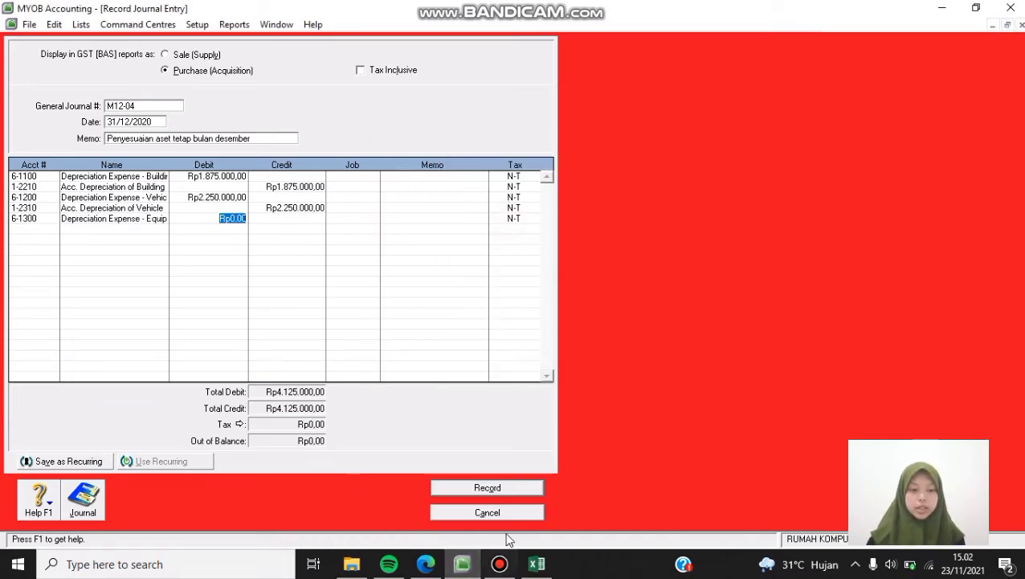
click(535, 565)
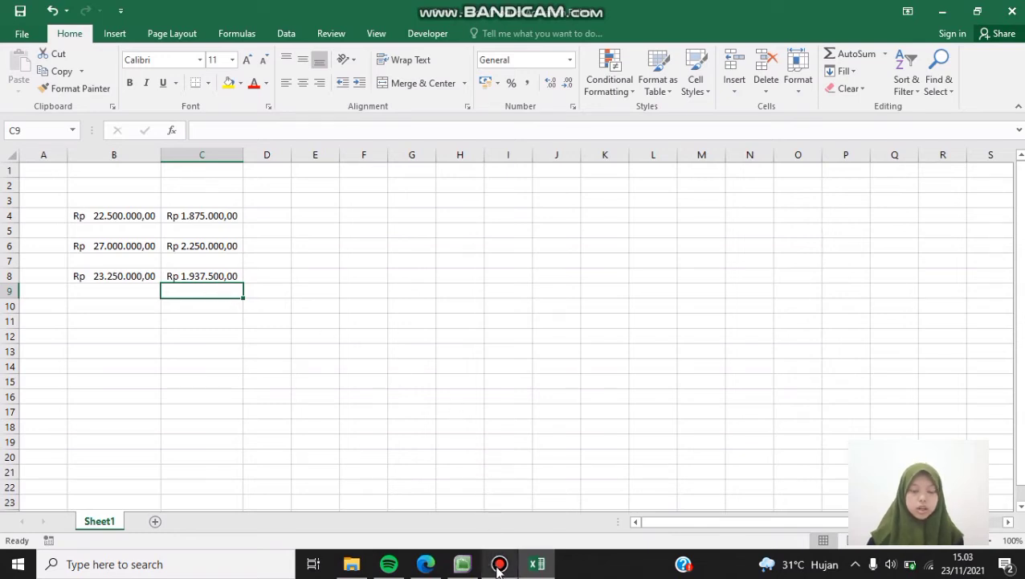
click(461, 565)
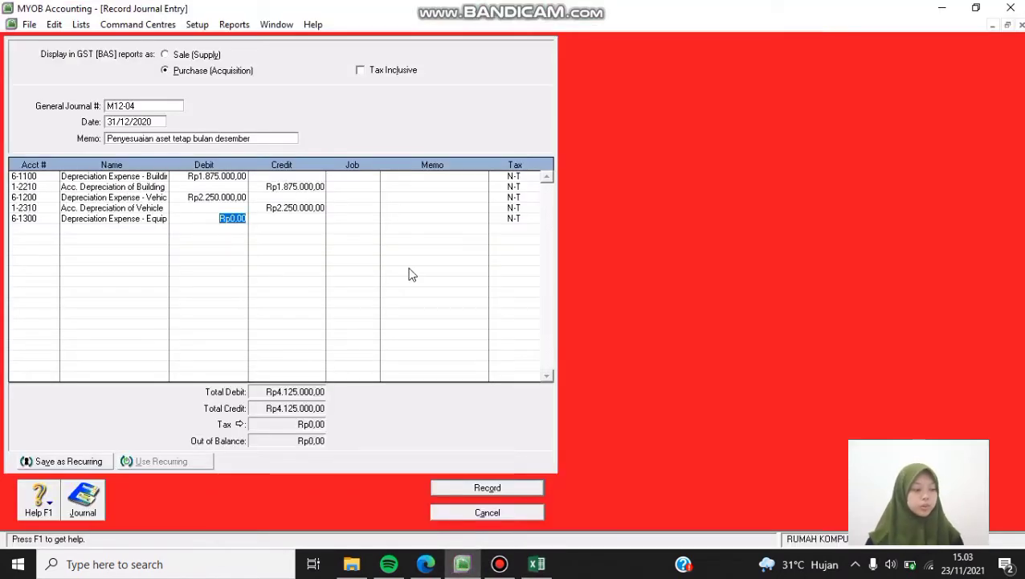
text(1)
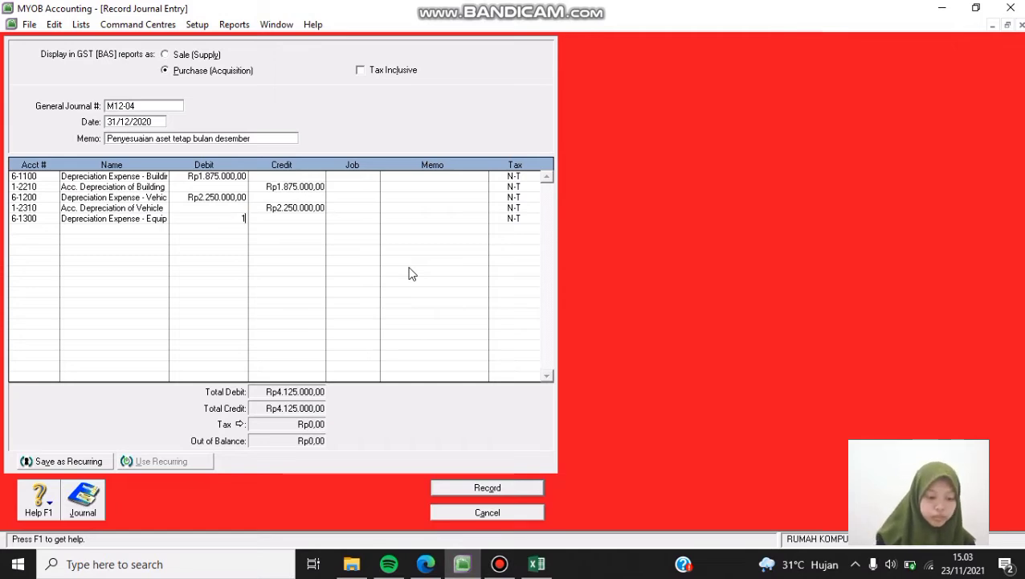
text(9)
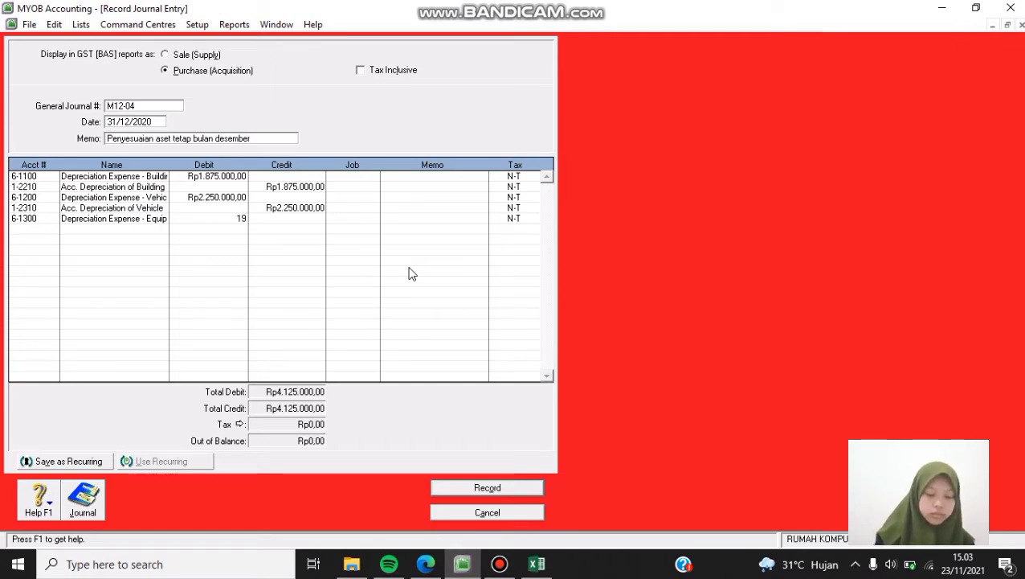
text(37500)
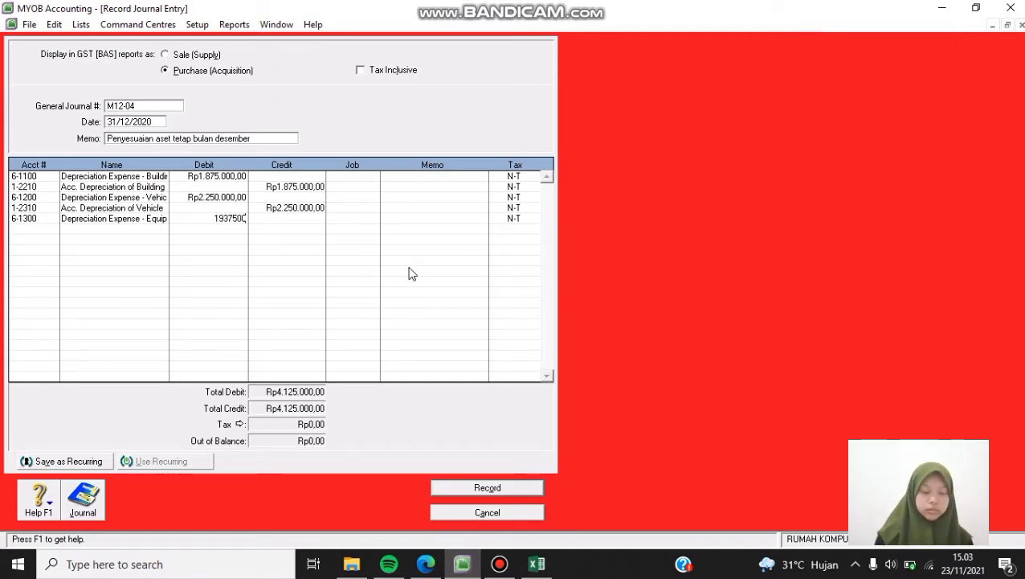
key(Tab)
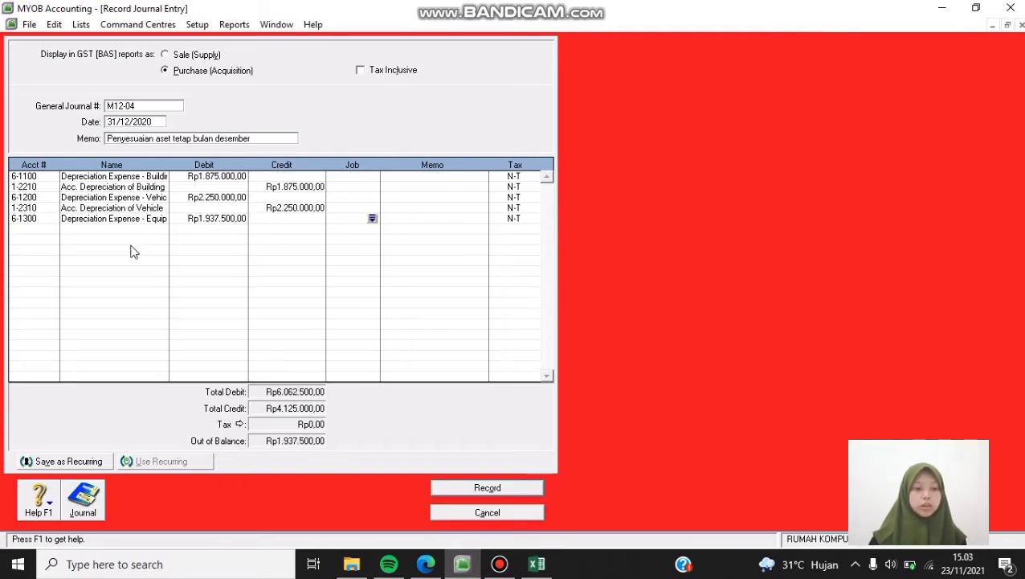
- Add account 1-2410 Acc. Depreciation of Equipment on the next journal line with a credit of Rp1.937.500
click(43, 231)
click(52, 229)
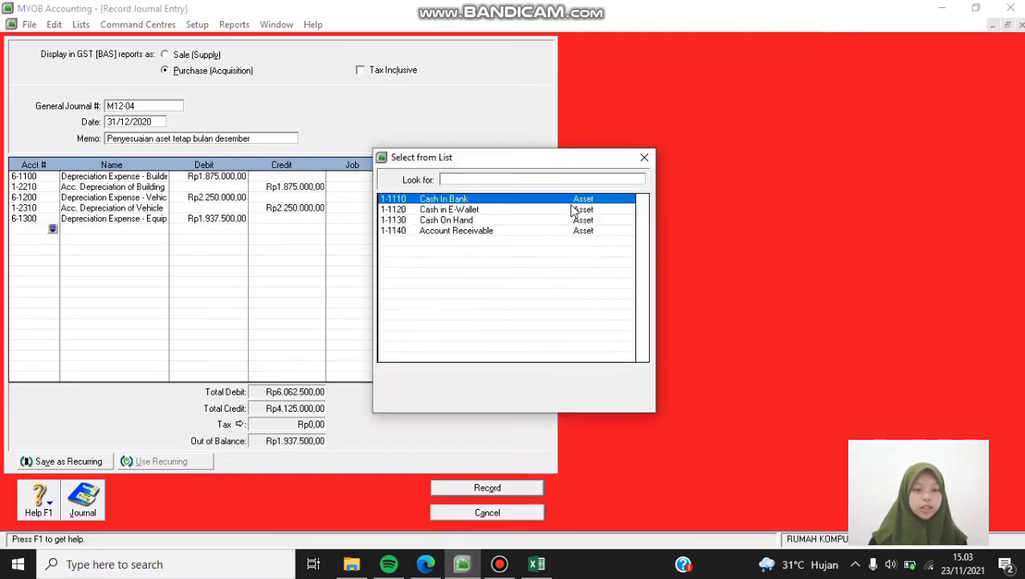
scroll(521, 255, down, 2)
scroll(521, 255, down, 1)
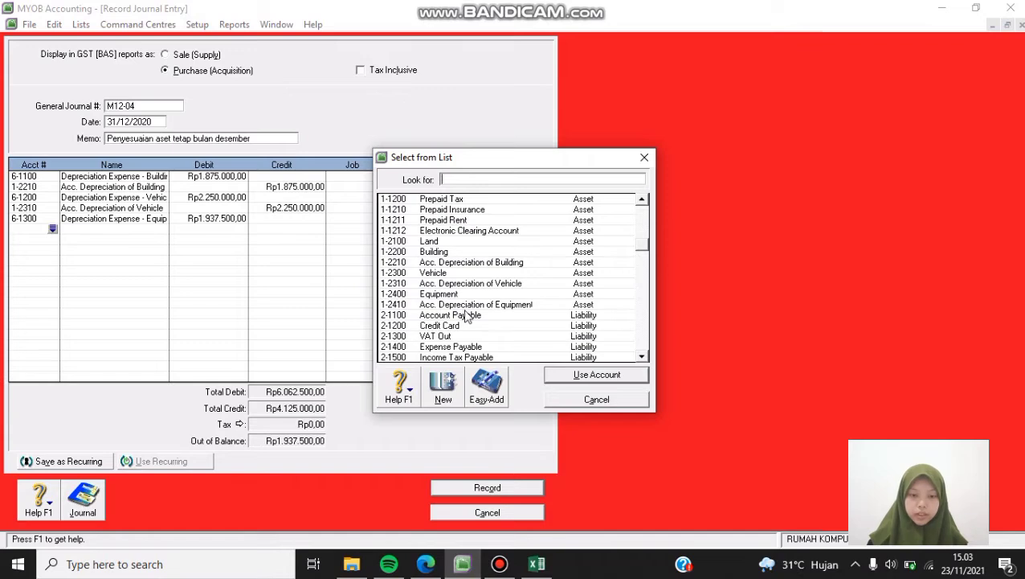
double_click(502, 306)
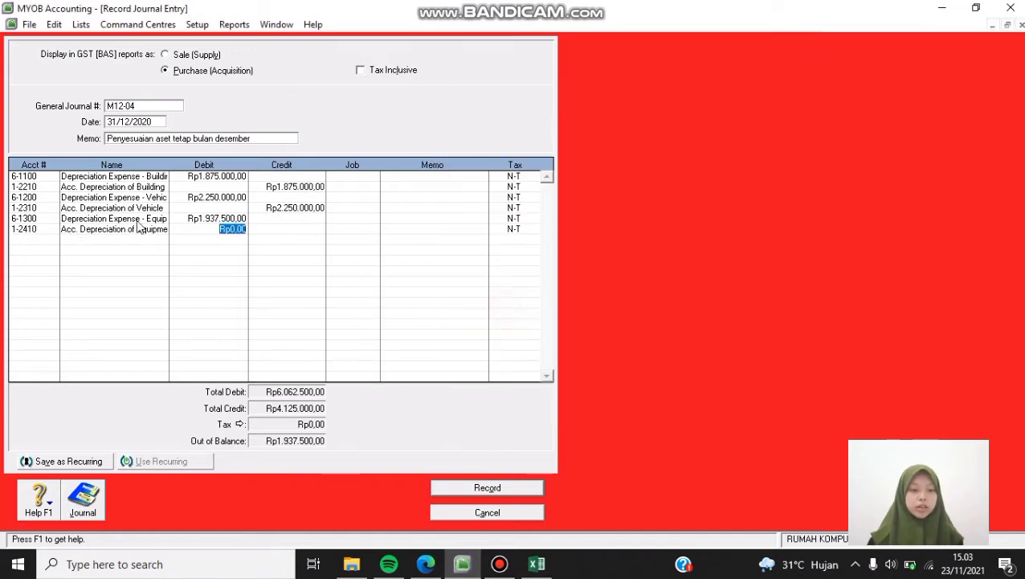
key(Tab)
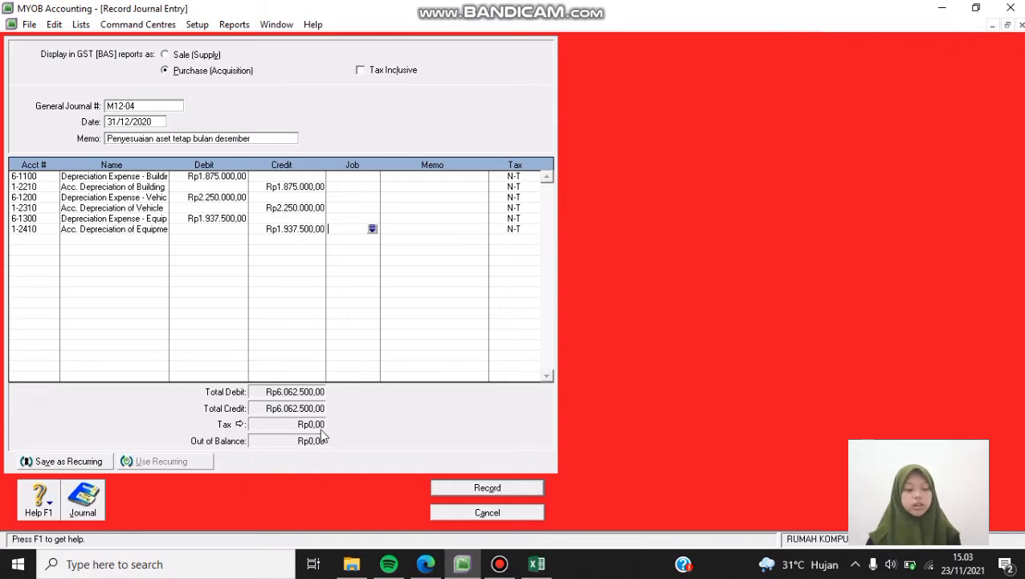
- Review the transaction recap of journal entry M12-04 and record the entry
key(ctrl+r)
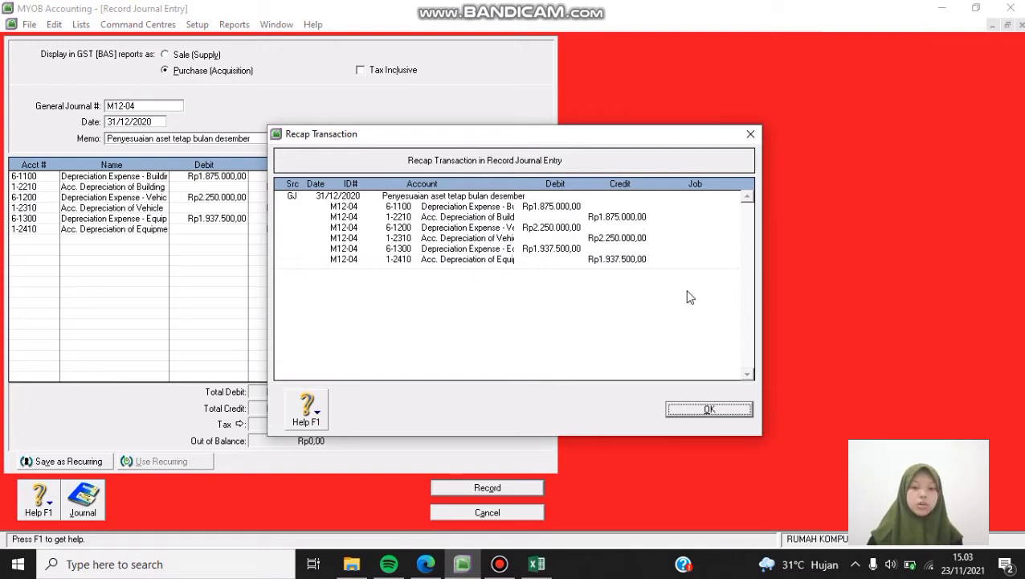
click(696, 411)
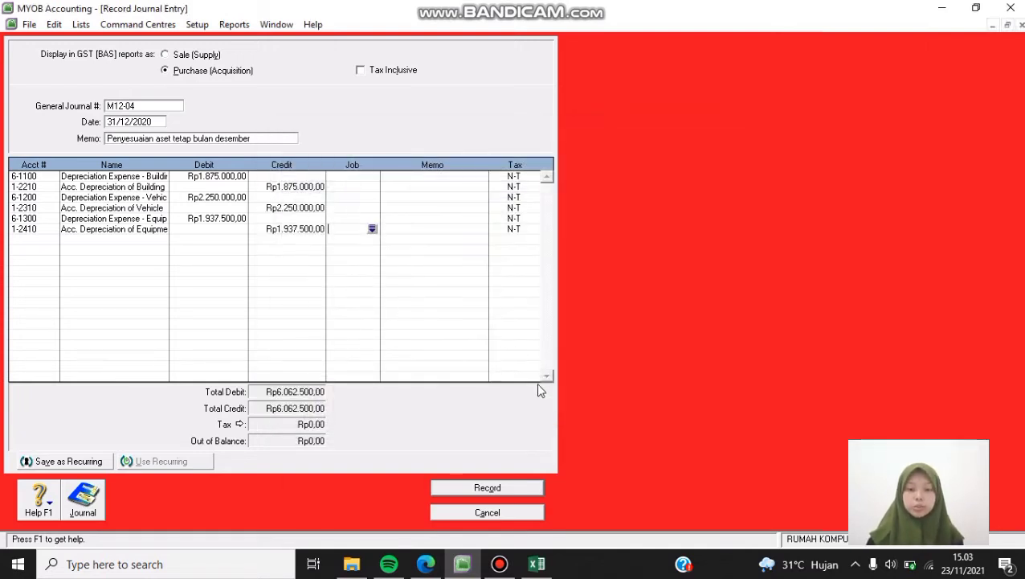
click(498, 488)
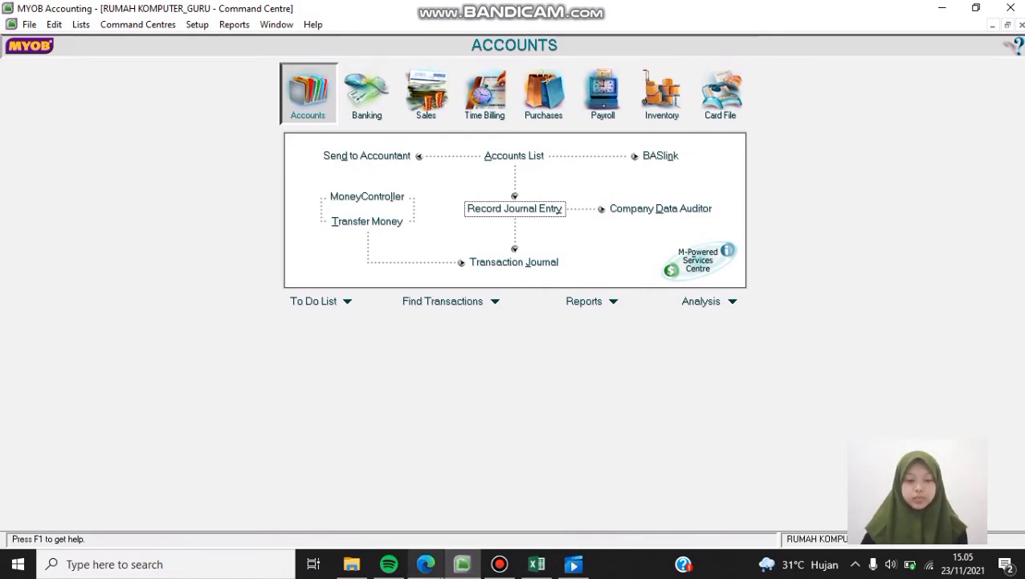
- Consult Dokumen Penyesuaian 4 in the Edge PDF and start a new MYOB journal entry numbered M12-05
click(426, 564)
scroll(519, 235, down, 4)
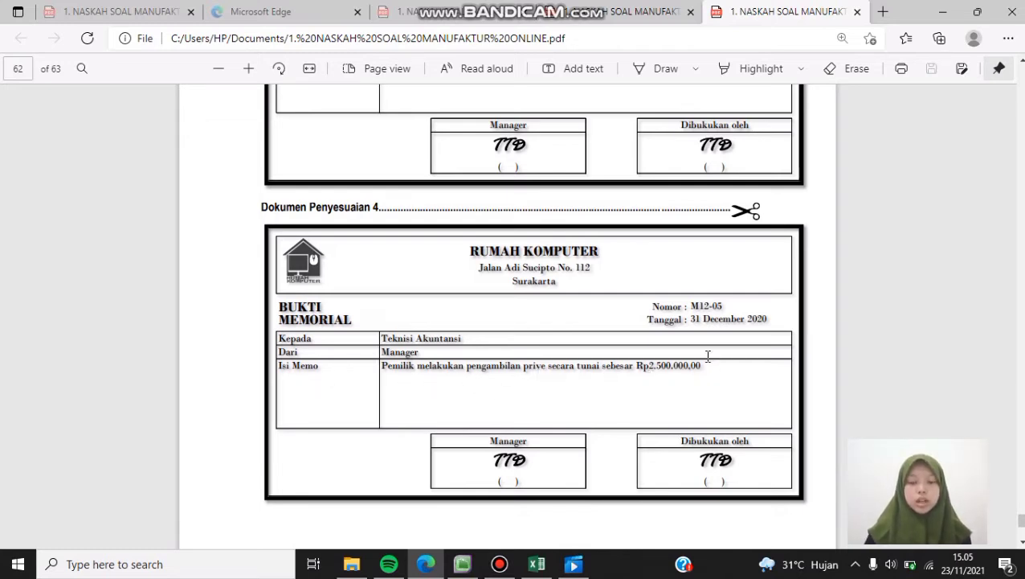
scroll(591, 312, down, 1)
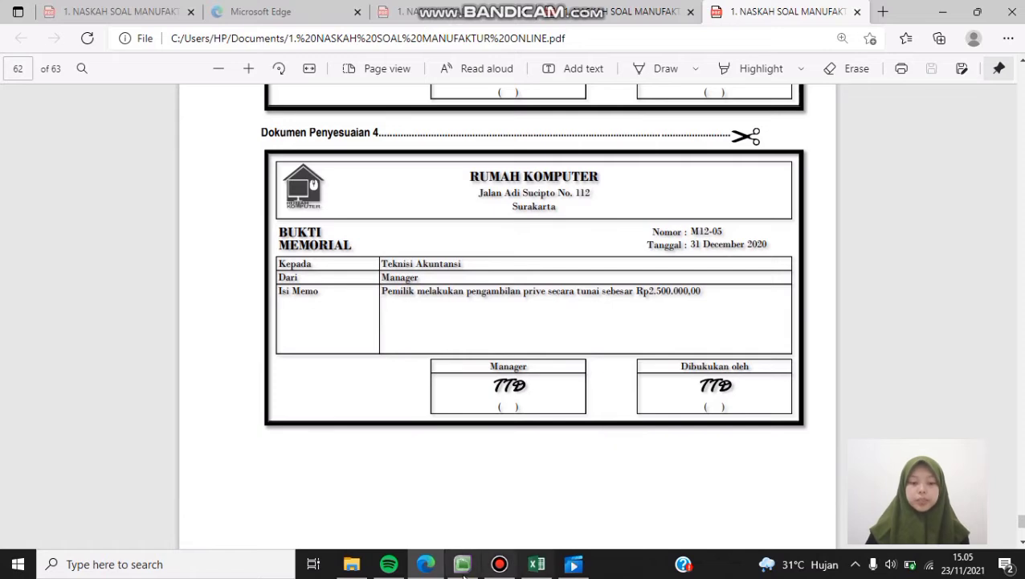
key(alt+Tab)
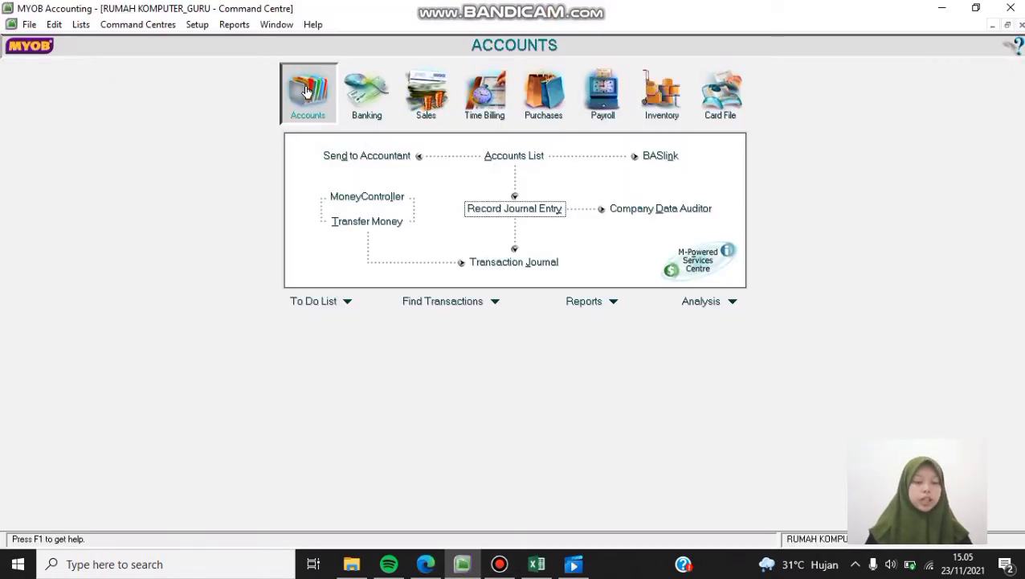
click(509, 207)
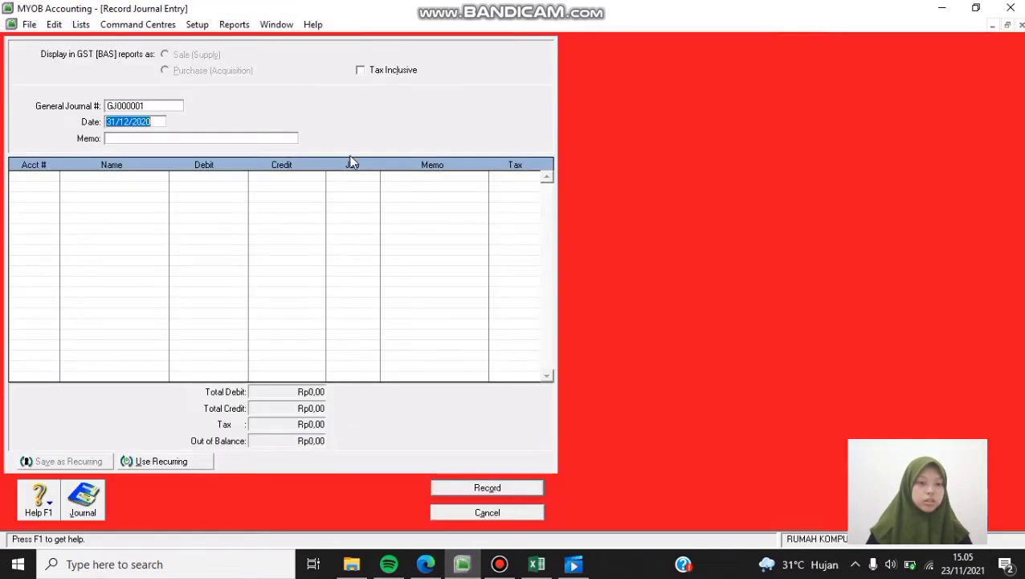
click(145, 105)
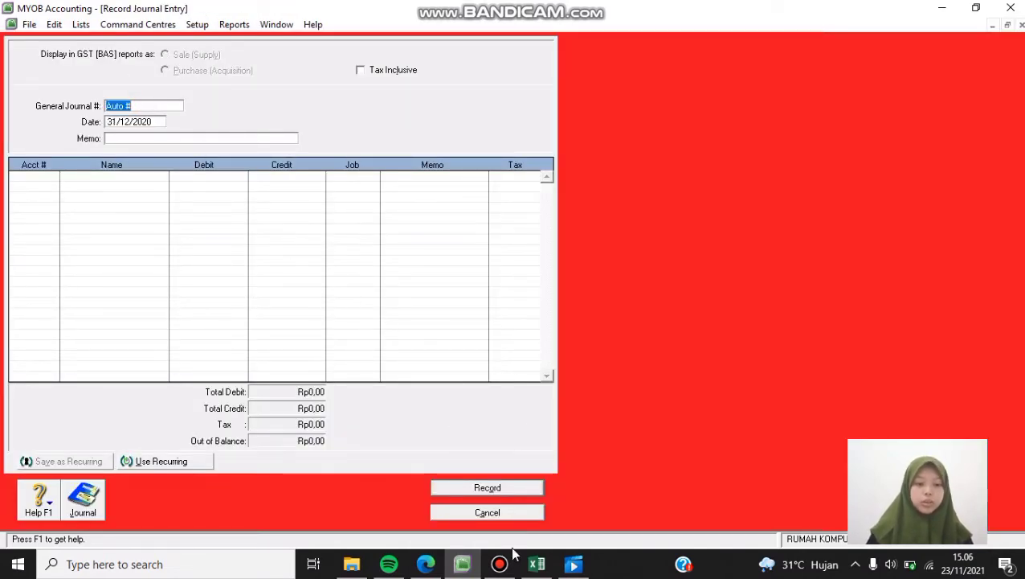
click(426, 564)
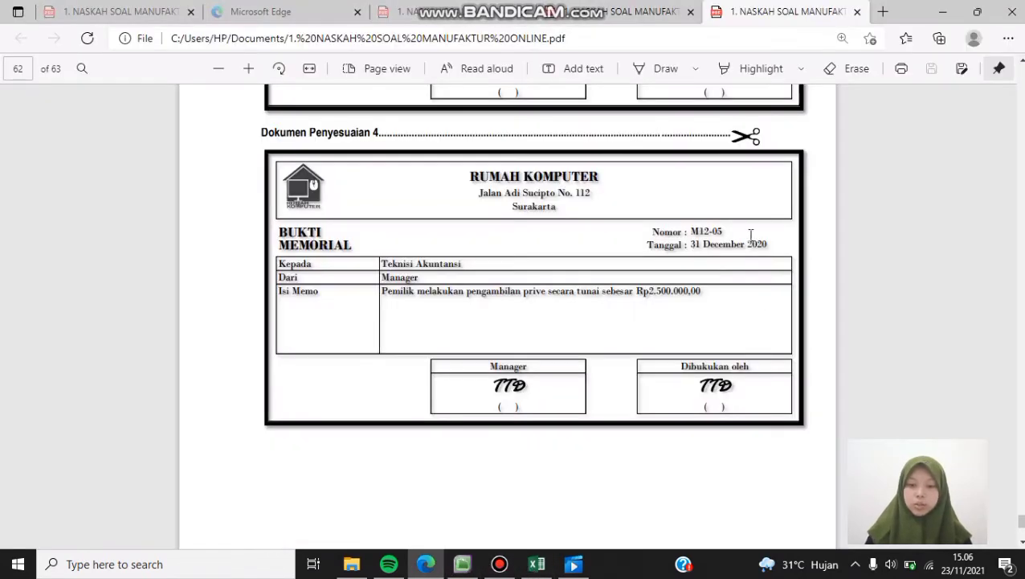
click(456, 571)
text(m)
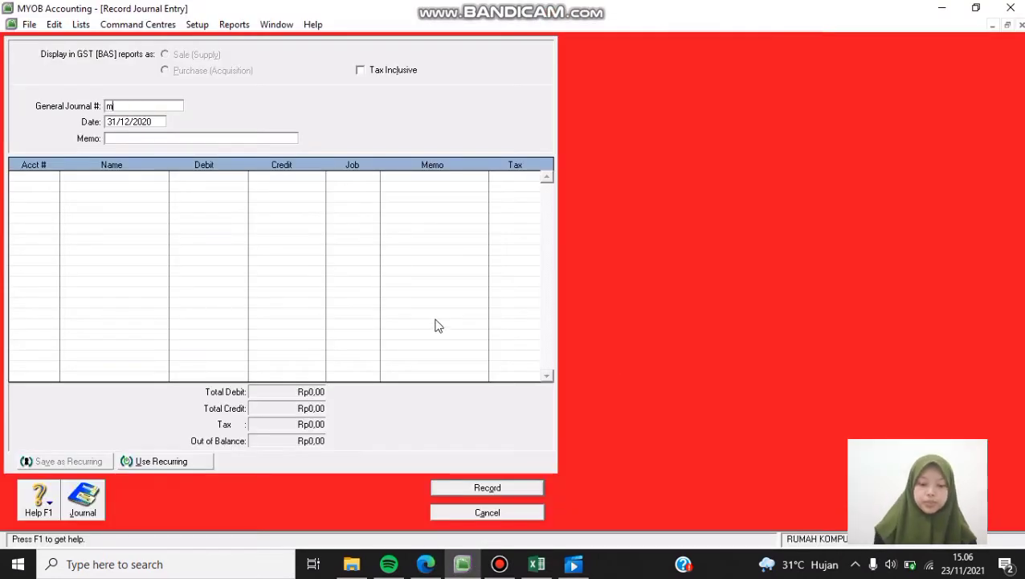
text(M12-05)
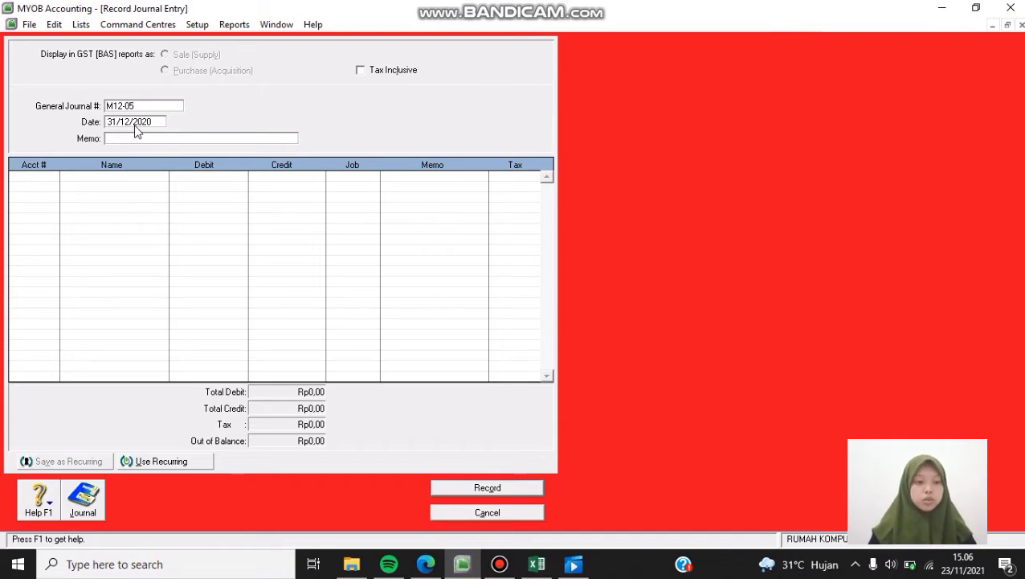
- Enter "Penyesuaian pengambilan prive pemilik" as the memo of the journal entry
key(Tab)
key(Tab)
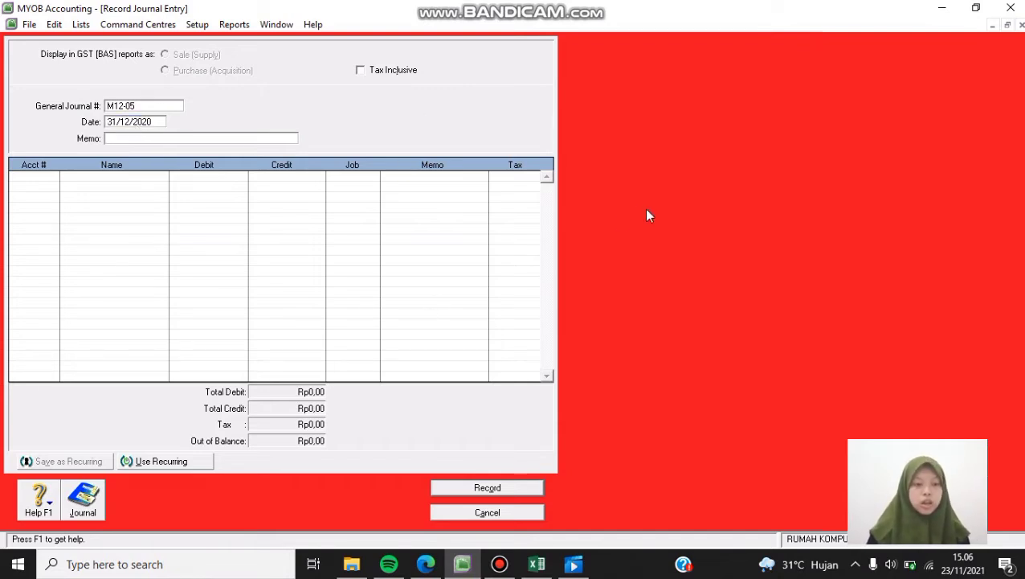
text(P)
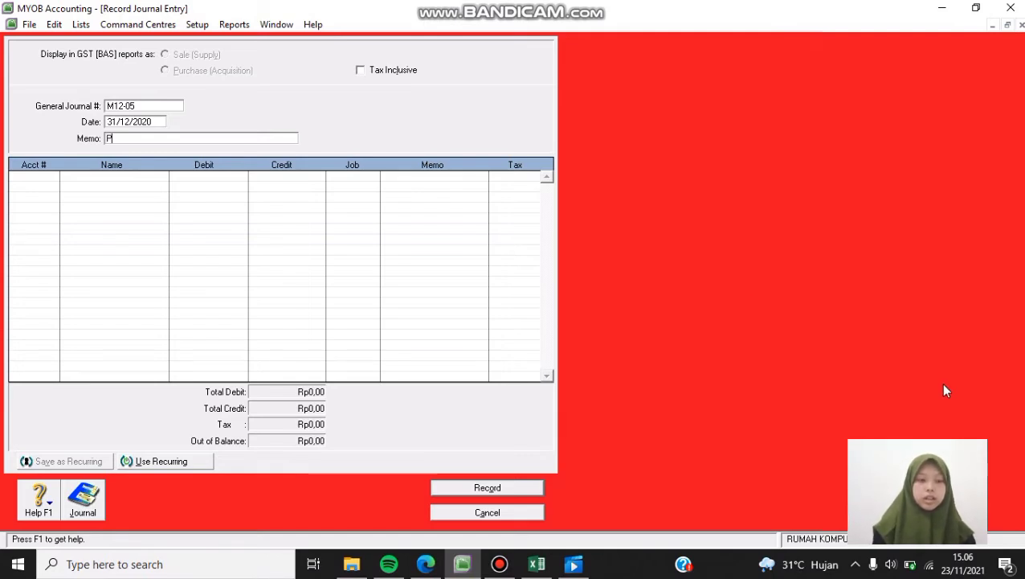
text(engambi)
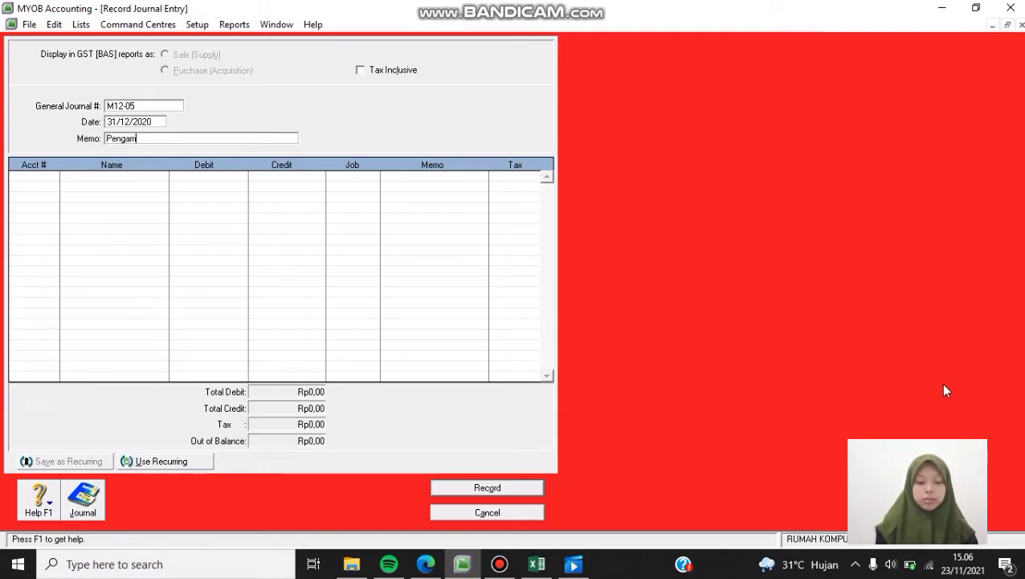
key(BackSpace)
key(BackSpace)
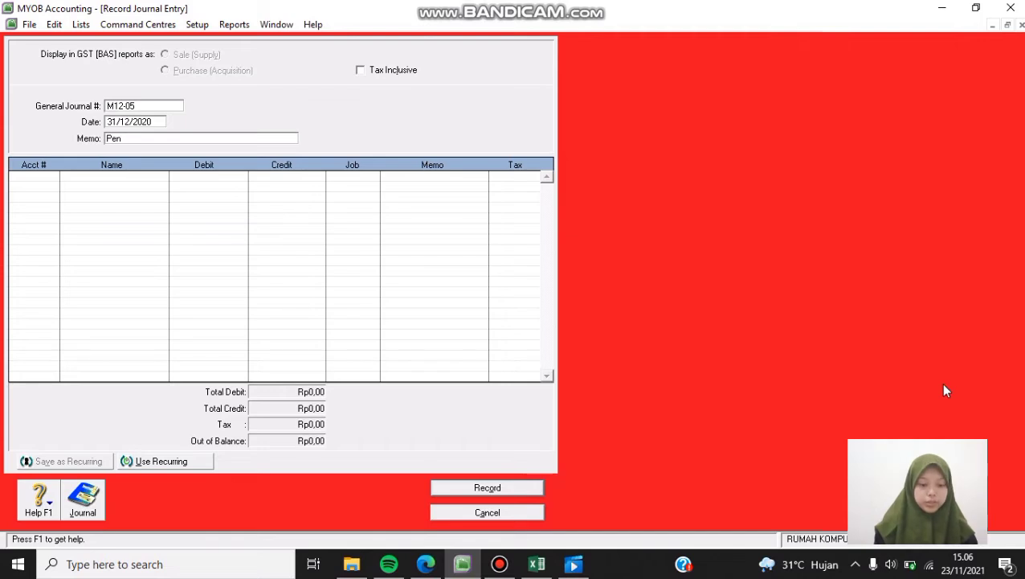
text(yesuaian p)
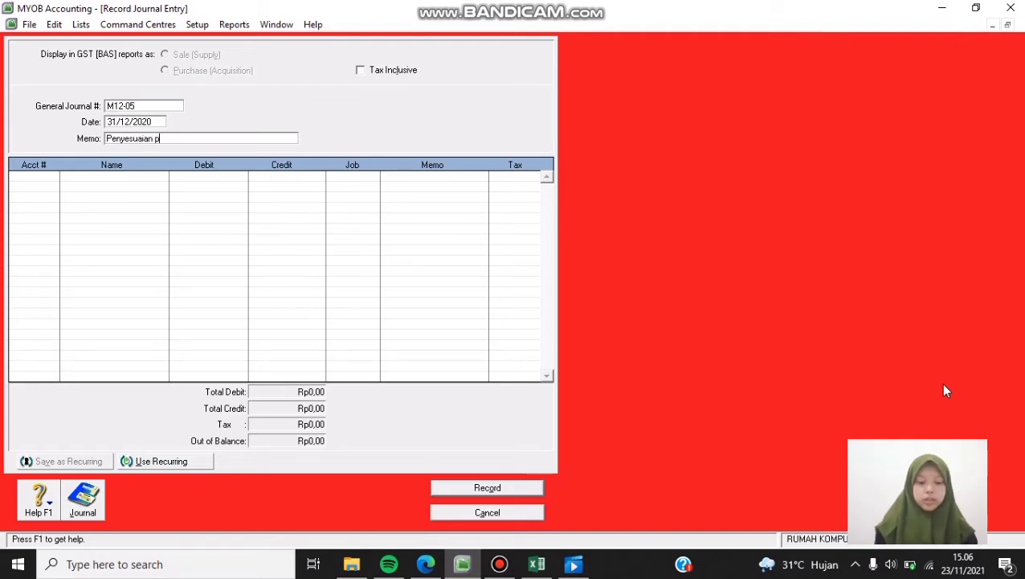
text(engambil)
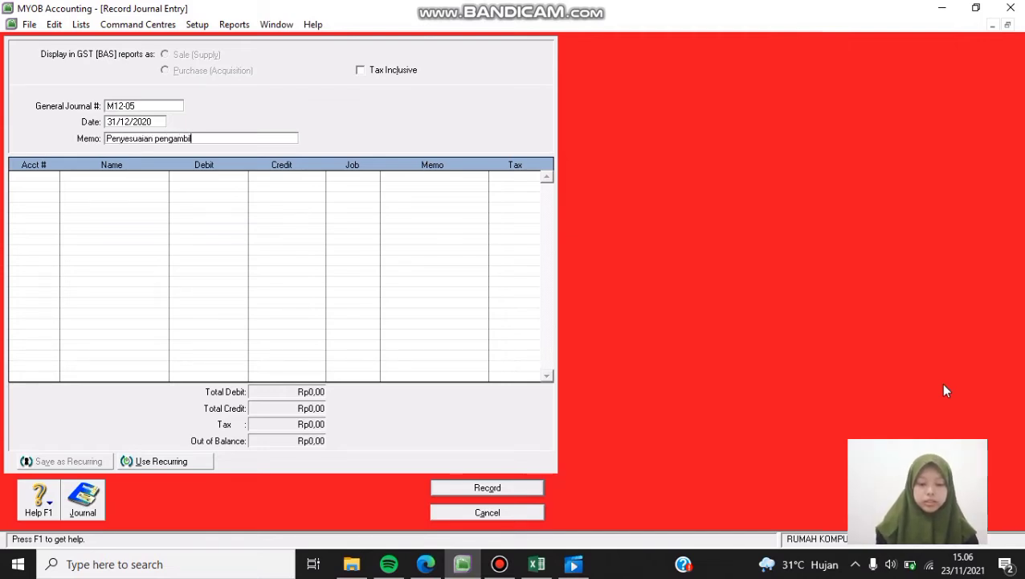
text(an pri)
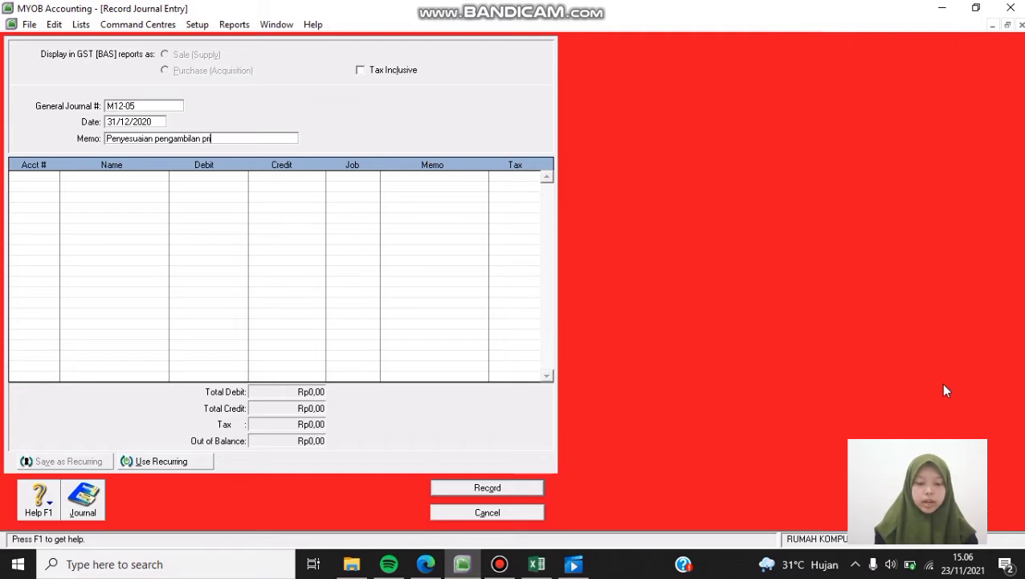
text(ve pemilik)
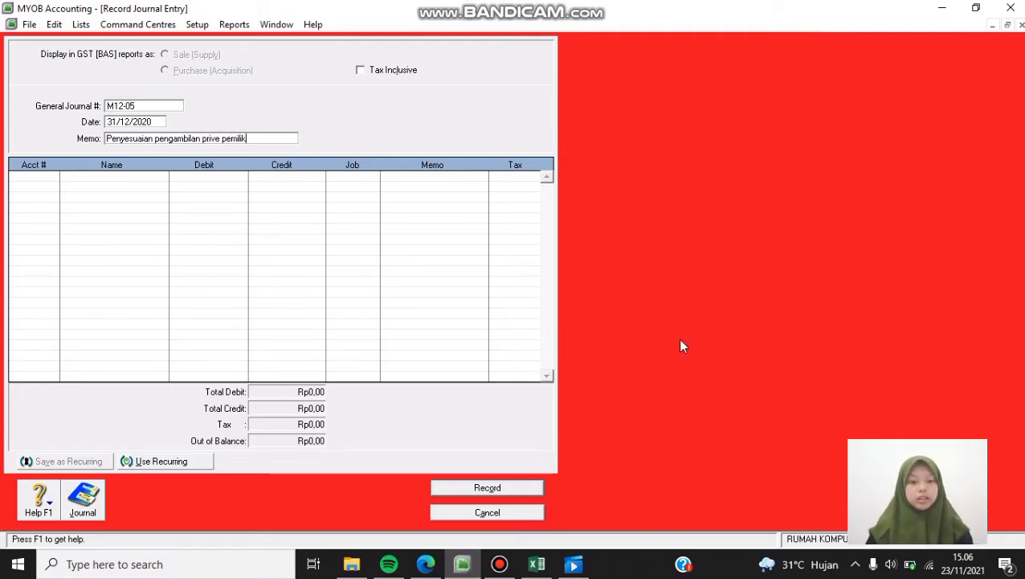
key(Tab)
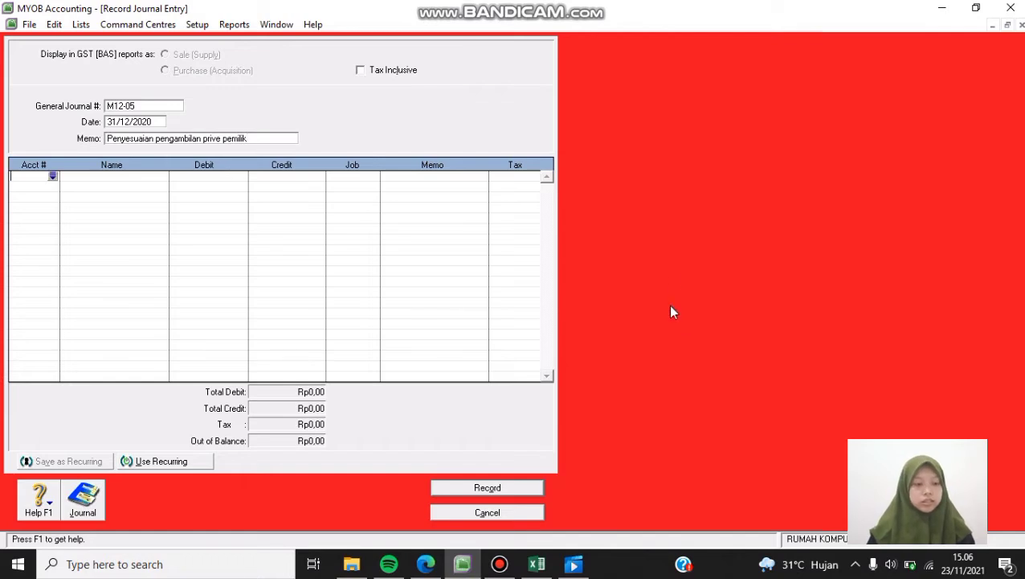
- Add account 3-2000 Prive on the first journal line with the debit of Rp2.500.000 given in the Edge PDF
click(52, 176)
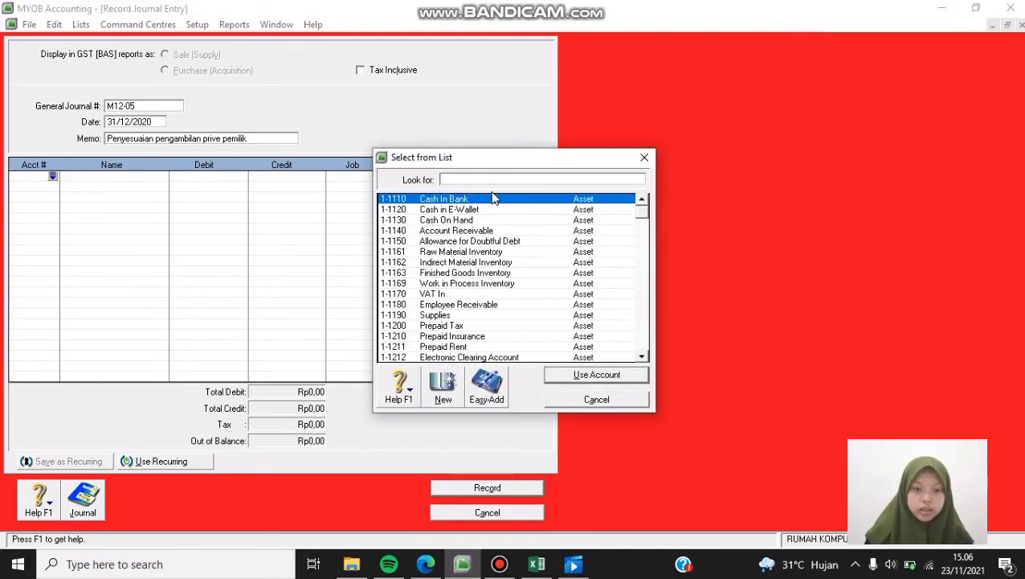
text(3)
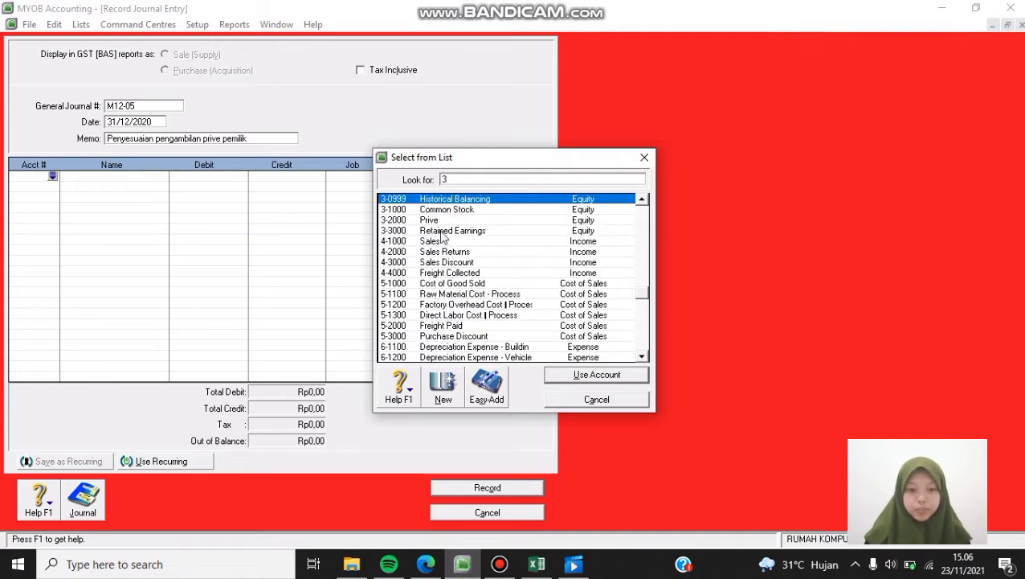
click(418, 219)
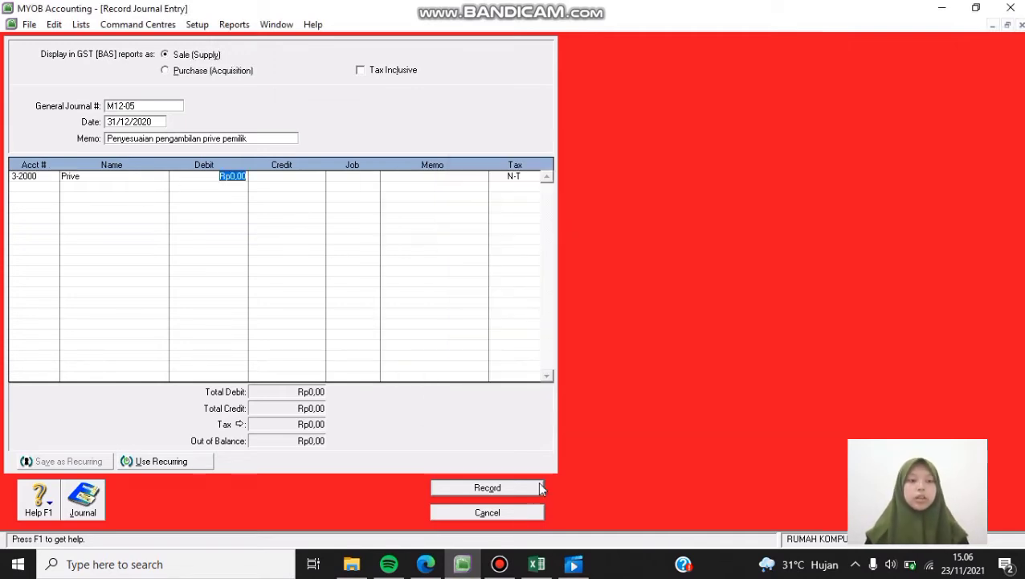
click(426, 564)
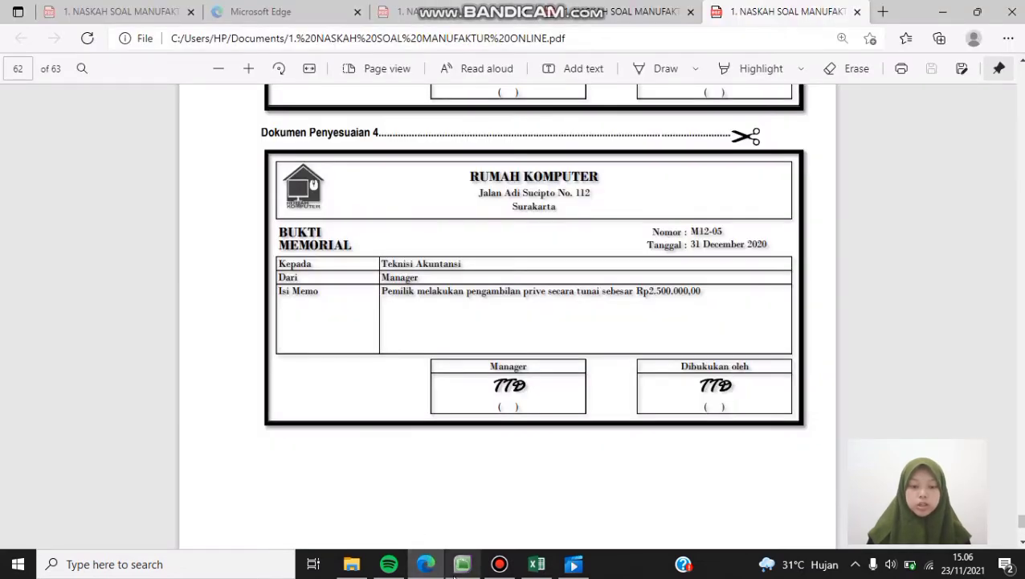
click(462, 565)
text(2500000)
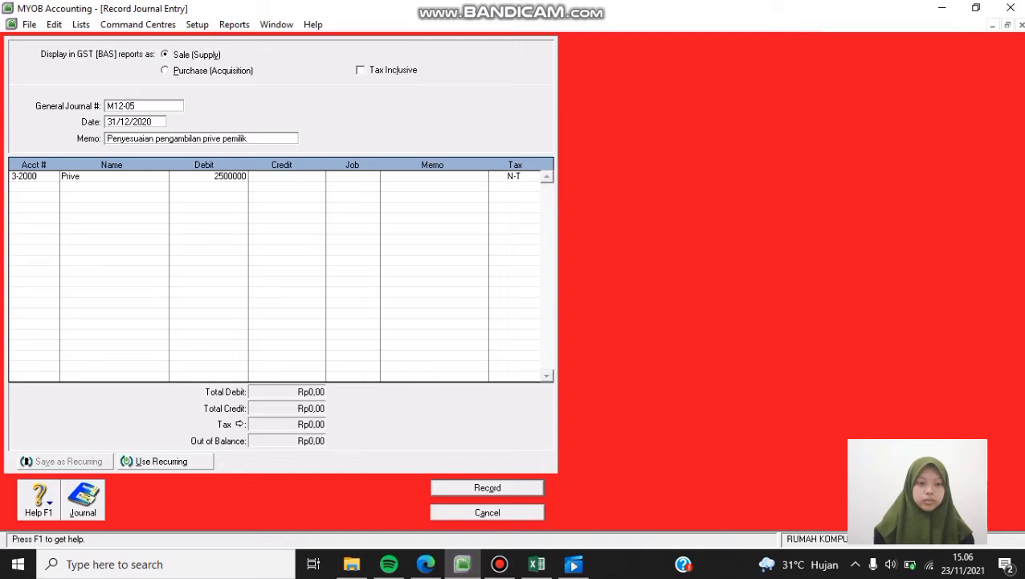
key(Tab)
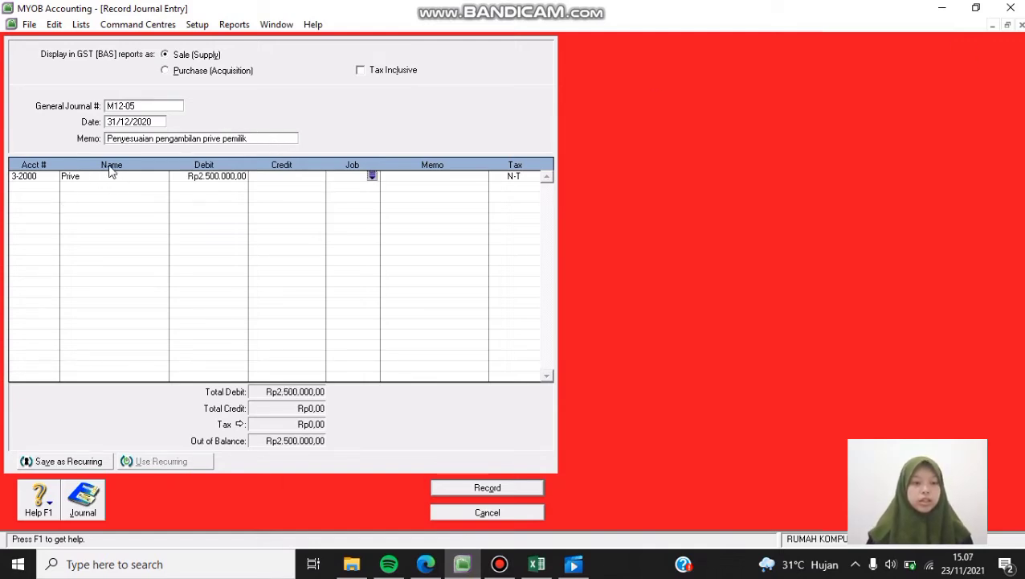
- Check the withdrawal memo in the Edge PDF, and add account 1-1130 Cash On Hand in MYOB with a credit of Rp2.500.000
click(41, 187)
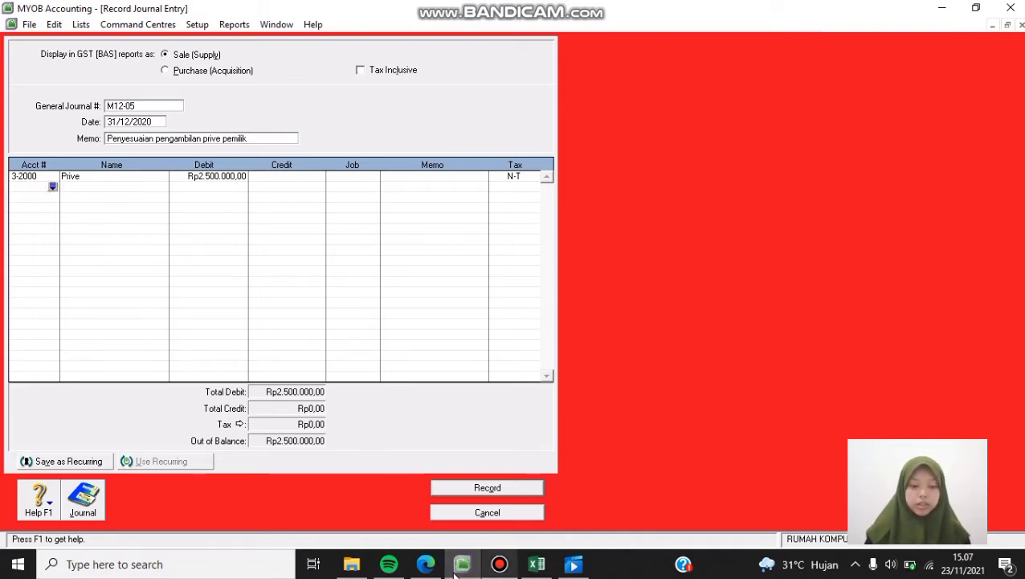
mouse_move(426, 564)
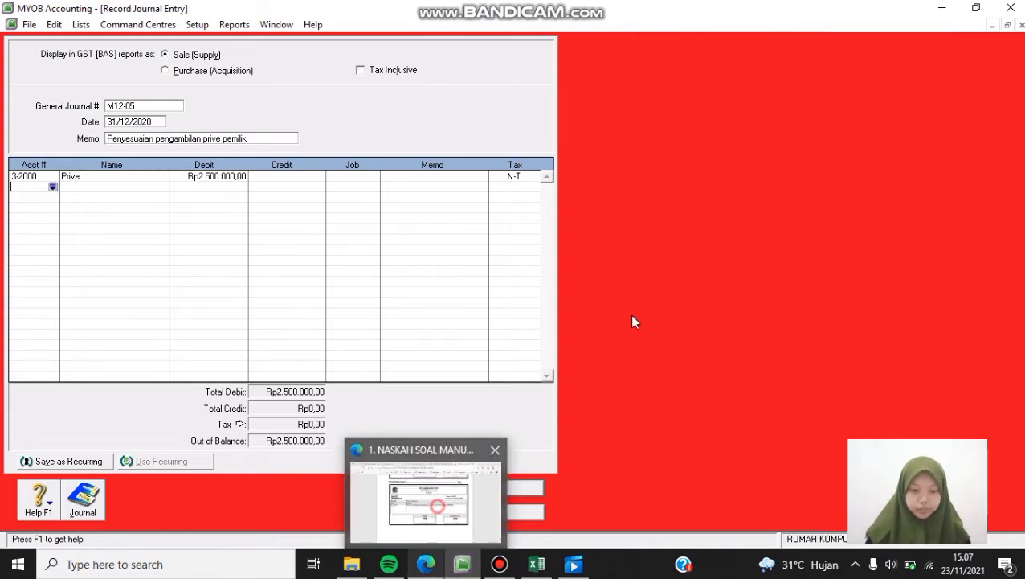
click(440, 514)
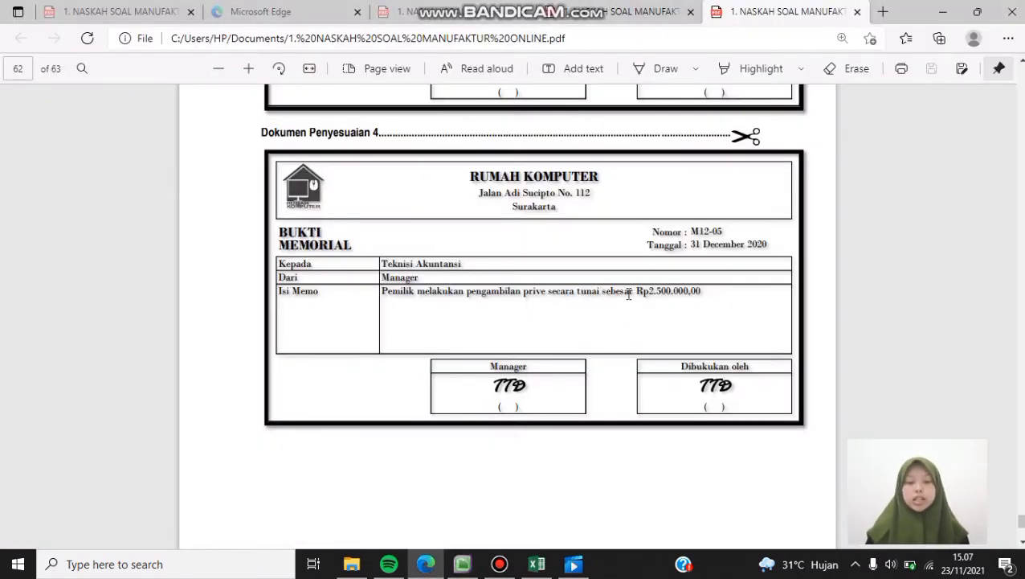
mouse_move(462, 564)
click(460, 456)
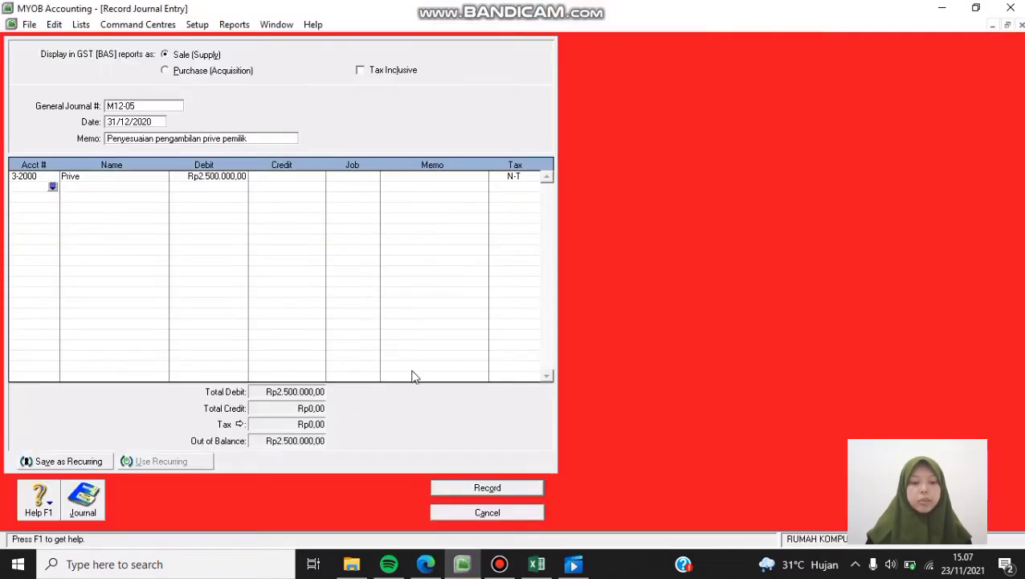
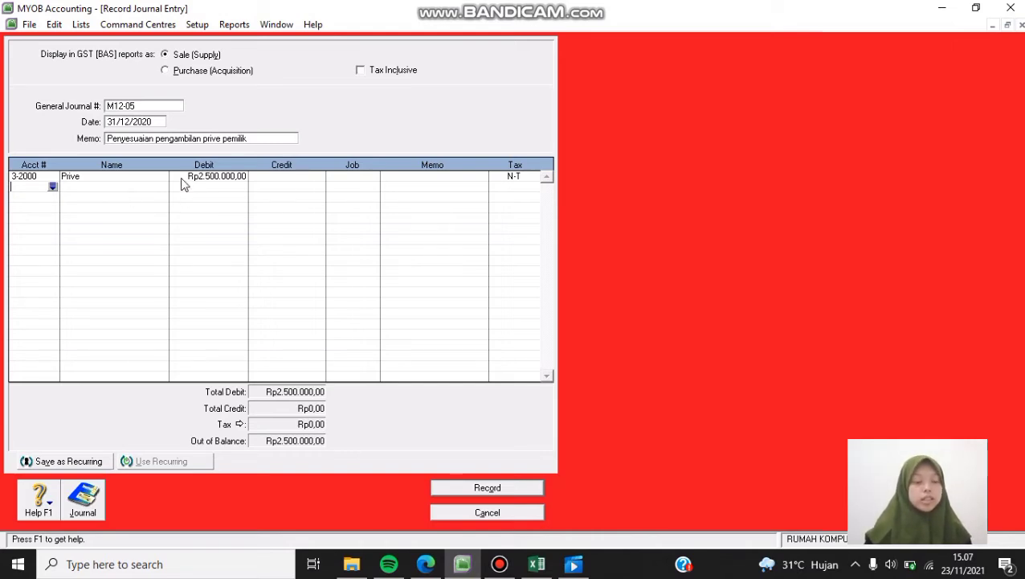
click(53, 187)
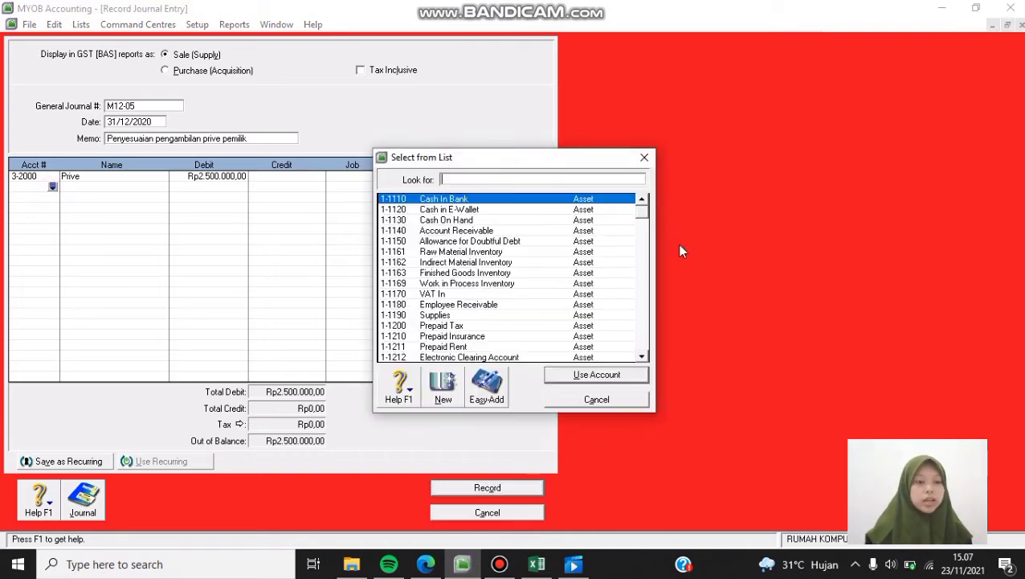
double_click(444, 223)
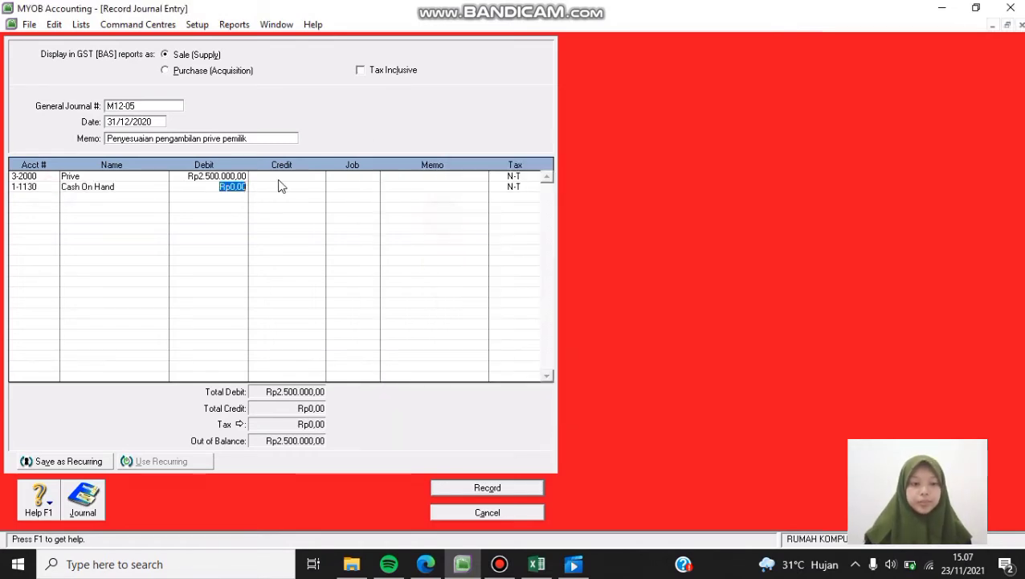
click(281, 184)
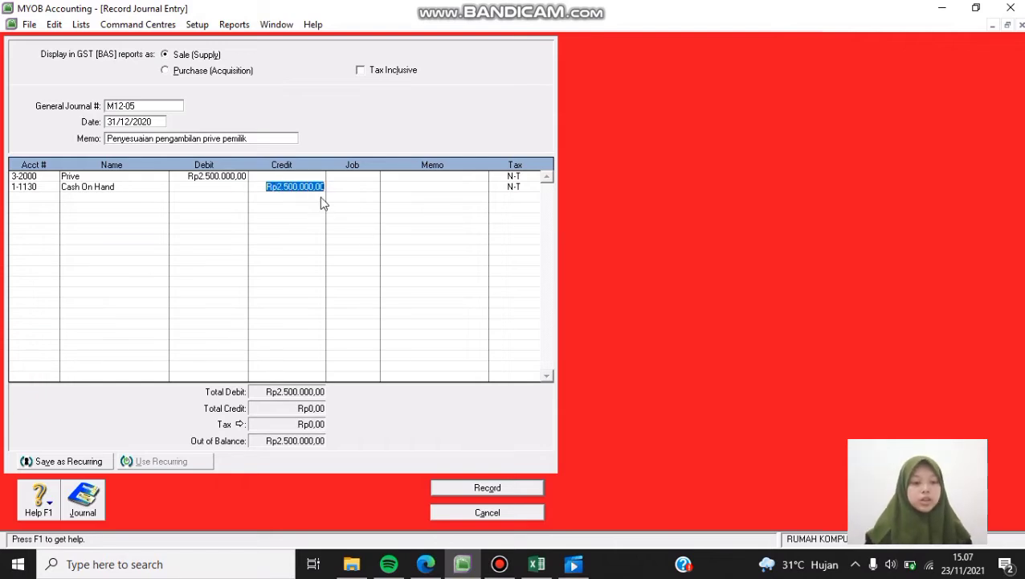
key(Tab)
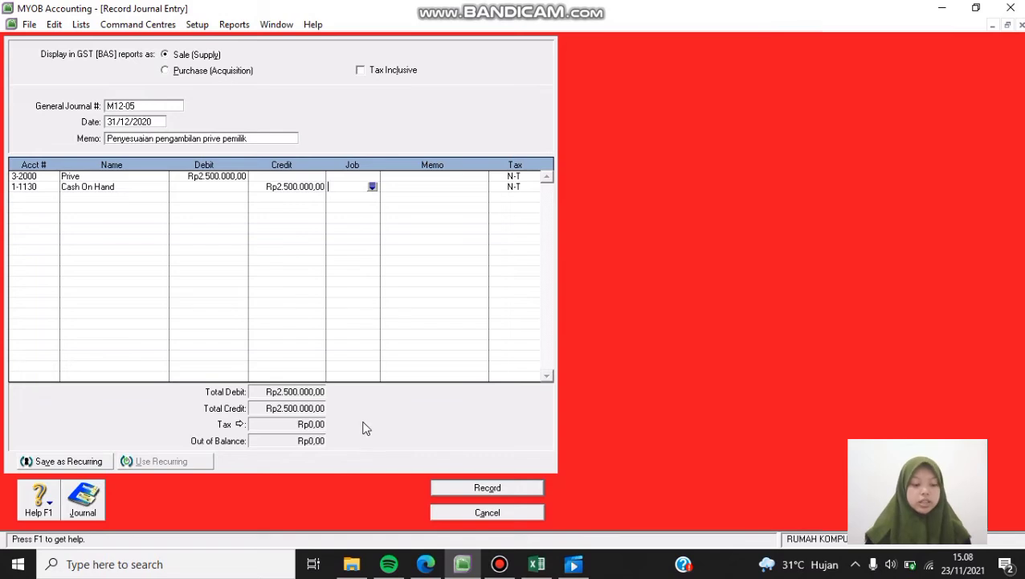
- Review the transaction recap of journal entry M12-05, record the entry and close the journal window
key(ctrl+r)
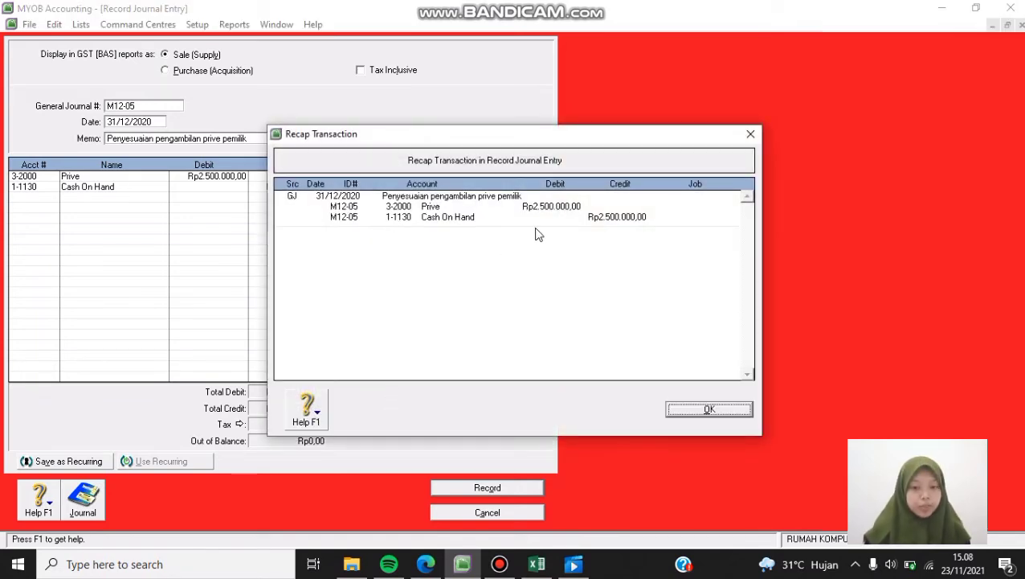
click(680, 410)
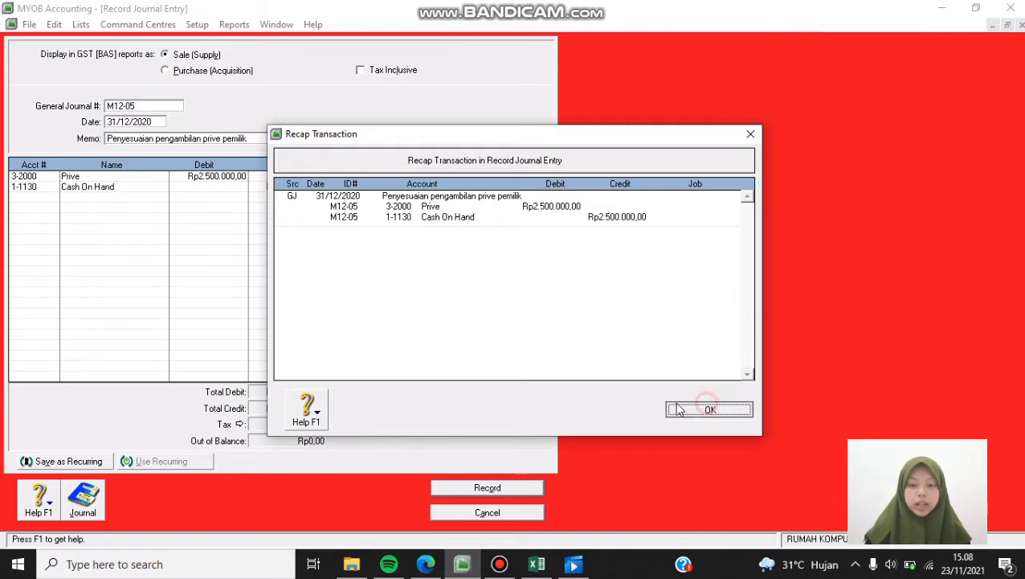
click(501, 489)
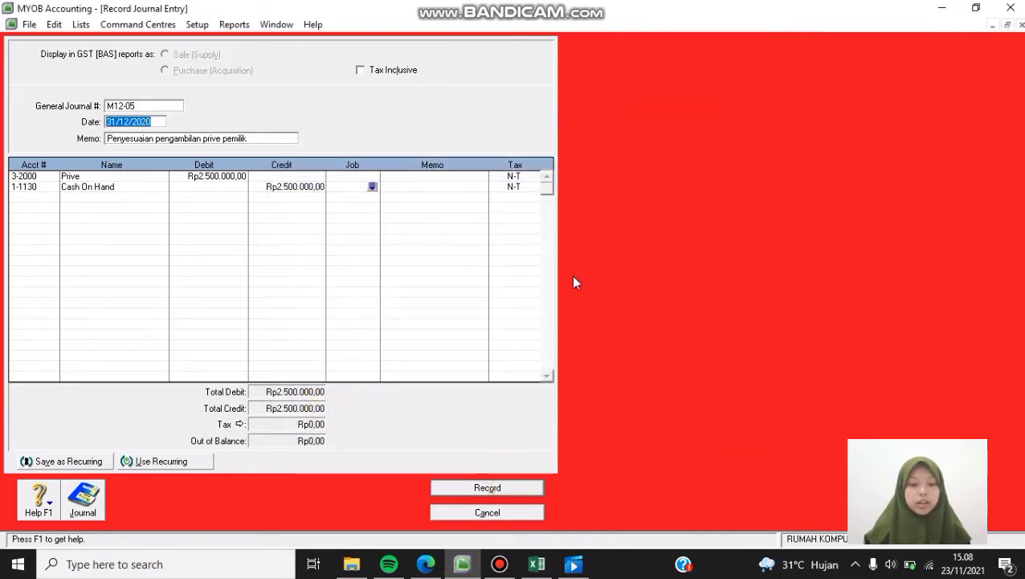
click(518, 515)
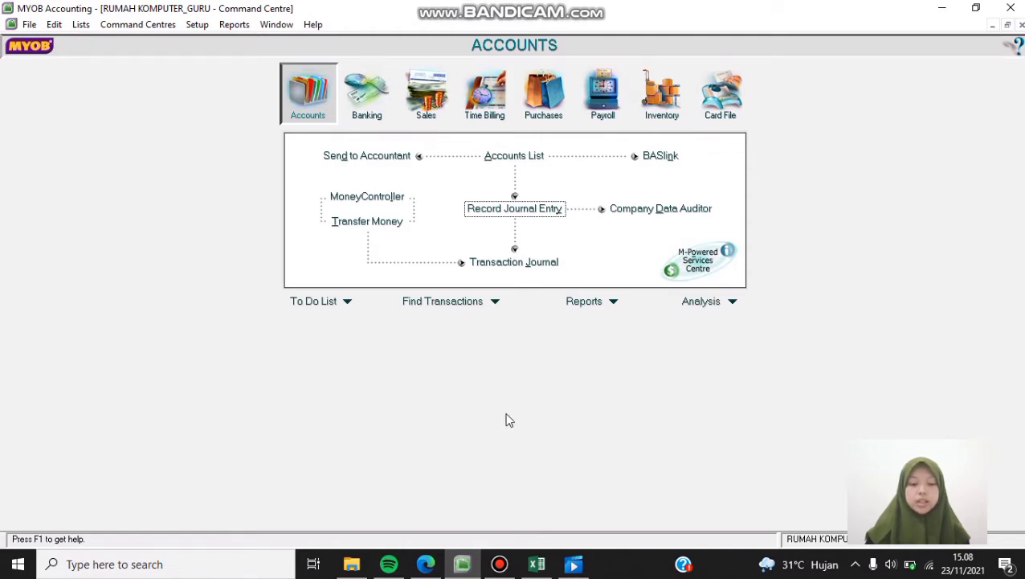
- Switch to the Edge PDF and read memo M12-06 in Dokumen Penyesuaian 5 on supplies and insurance adjustments
click(426, 563)
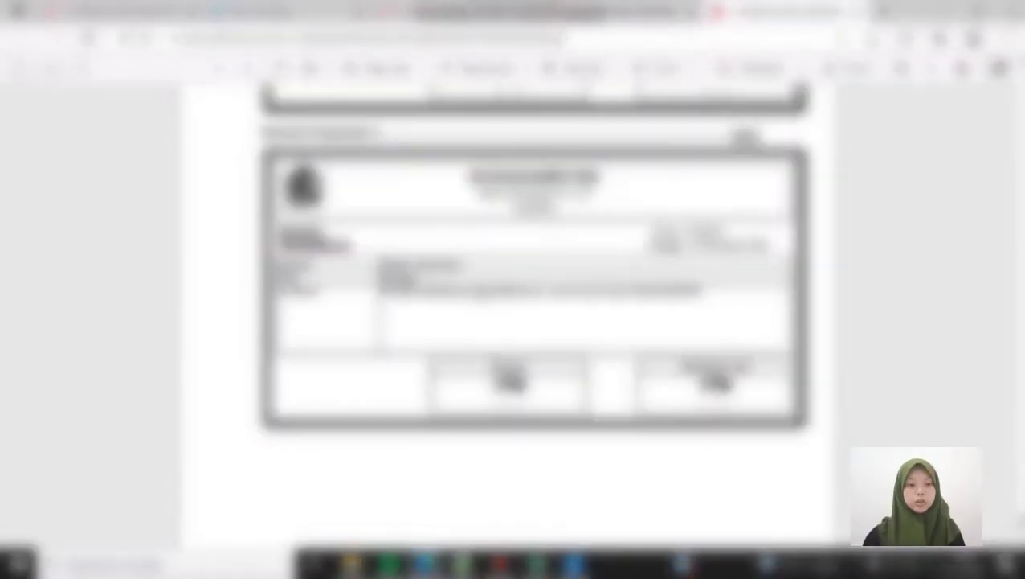
scroll(434, 245, down, 5)
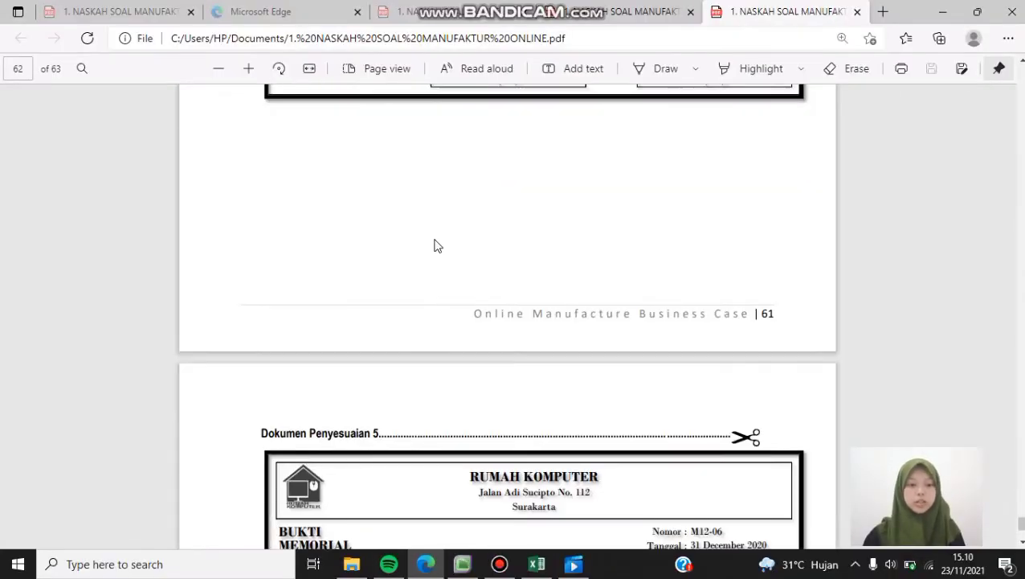
scroll(357, 311, down, 3)
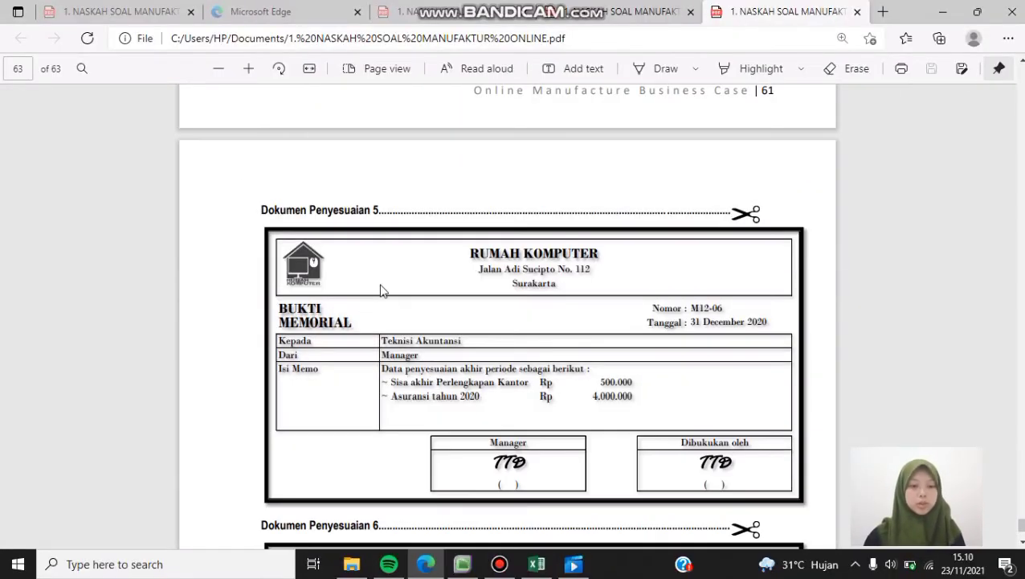
scroll(382, 289, down, 2)
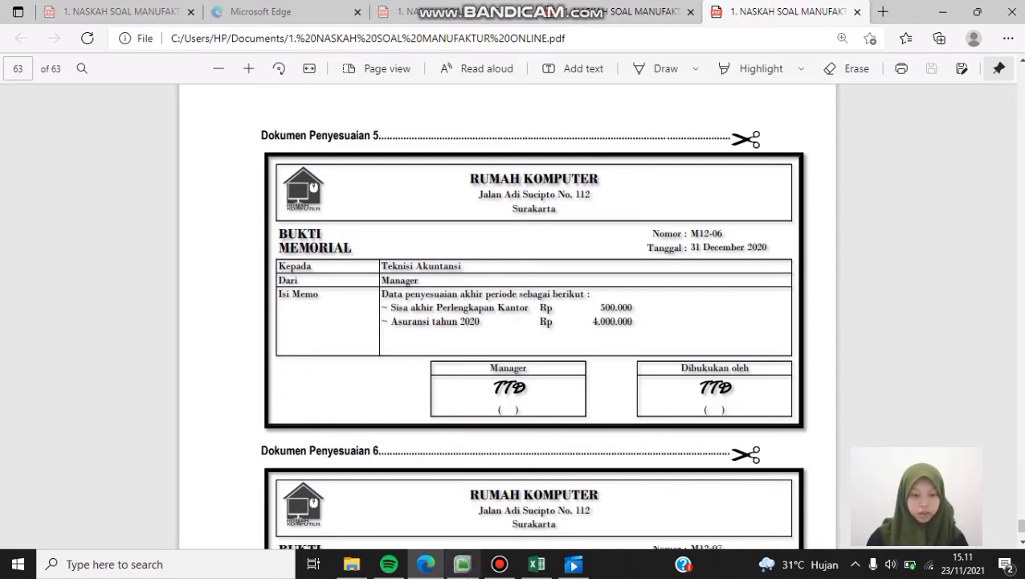
- Return to MYOB and display the Trial Balance report for December of this financial year (FY 2020)
click(462, 564)
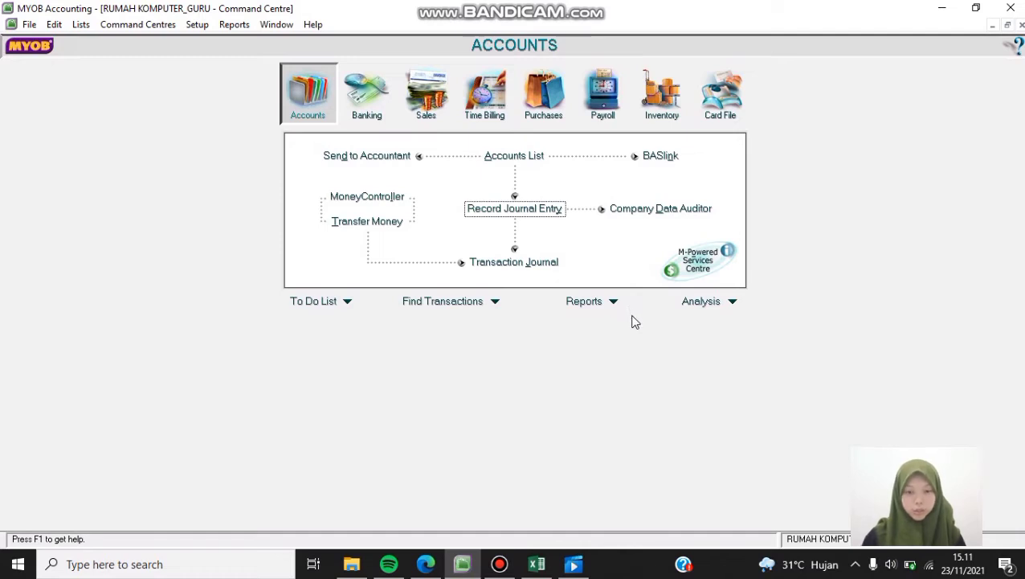
click(612, 303)
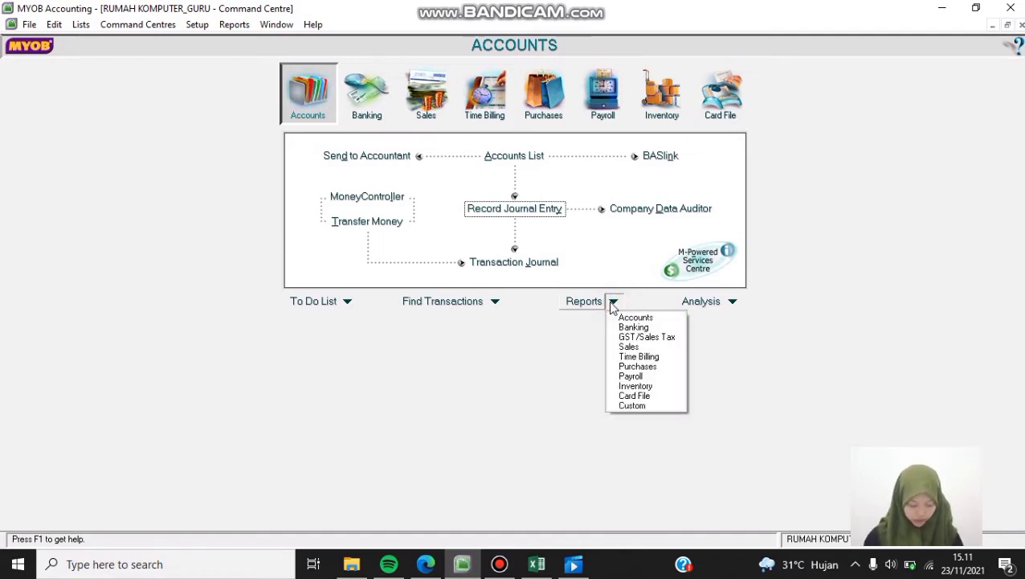
click(626, 318)
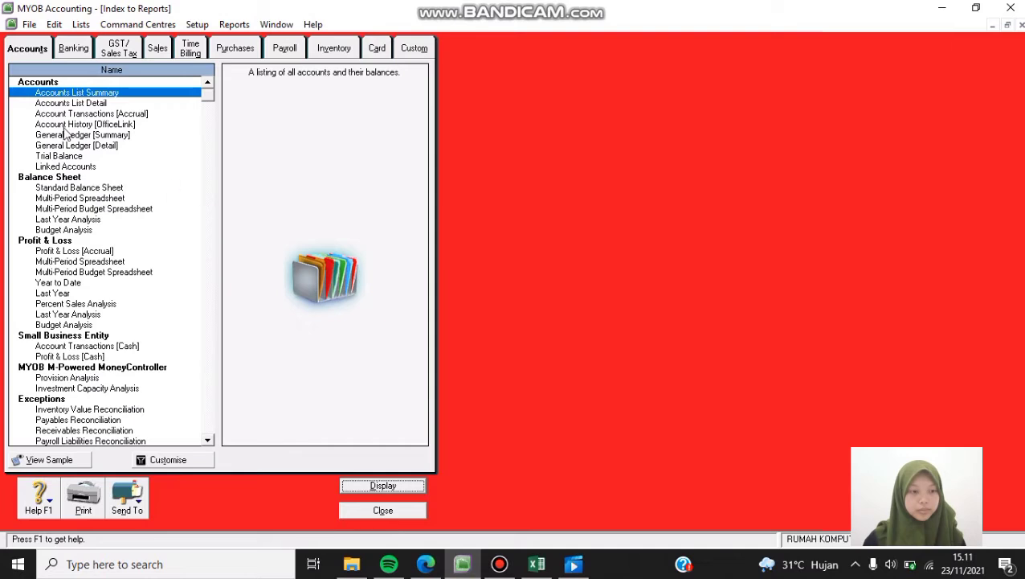
double_click(58, 156)
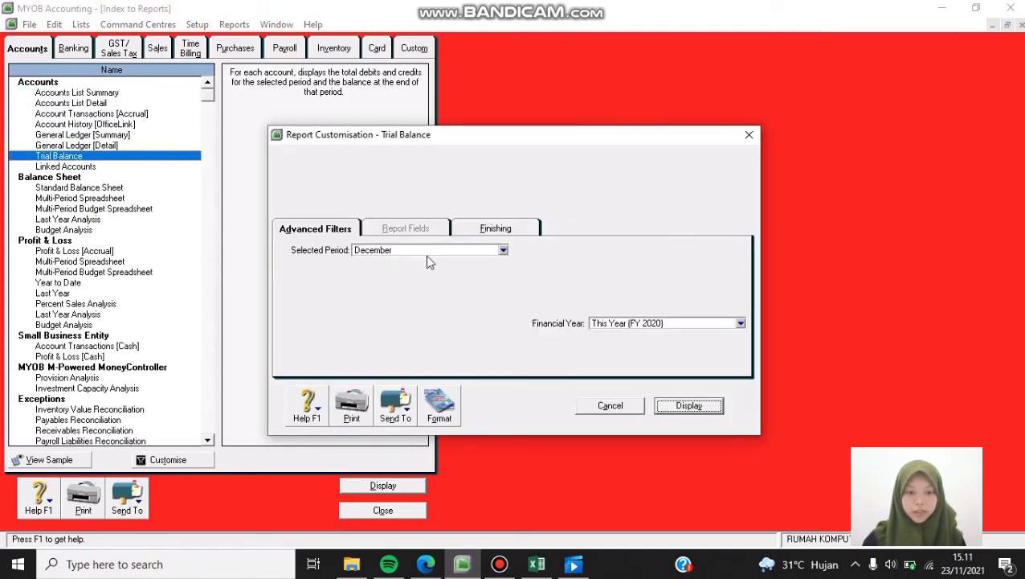
click(706, 408)
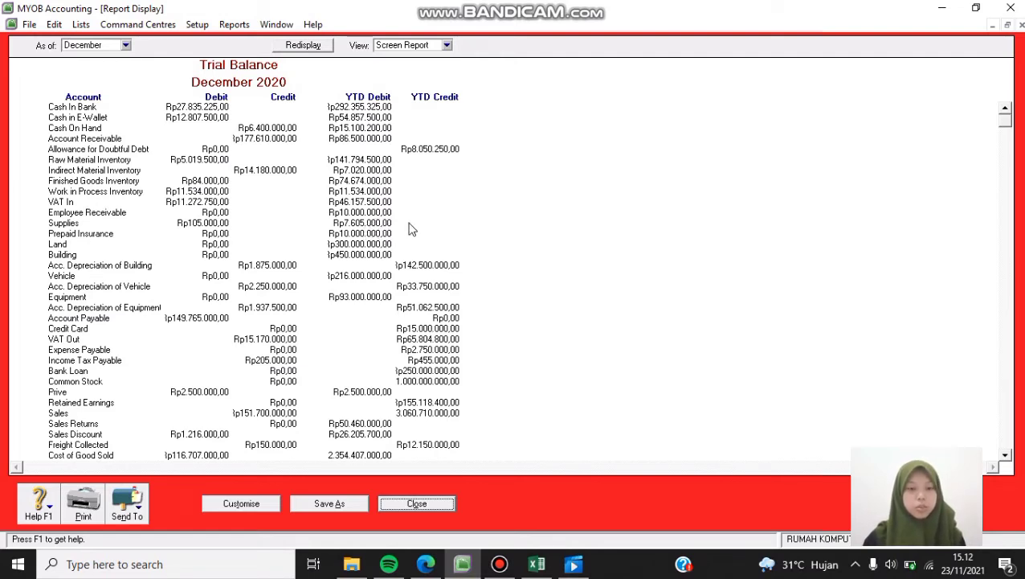
- Examine the December 2020 Trial Balance for the supplies, prepaid insurance and related expense accounts and their balances
scroll(379, 223, down, 7)
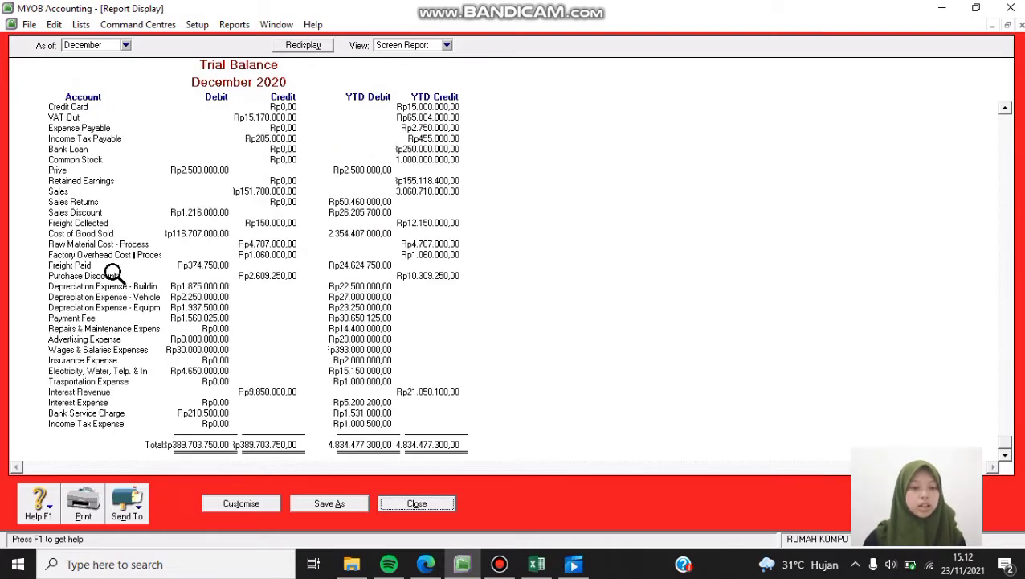
scroll(112, 275, up, 3)
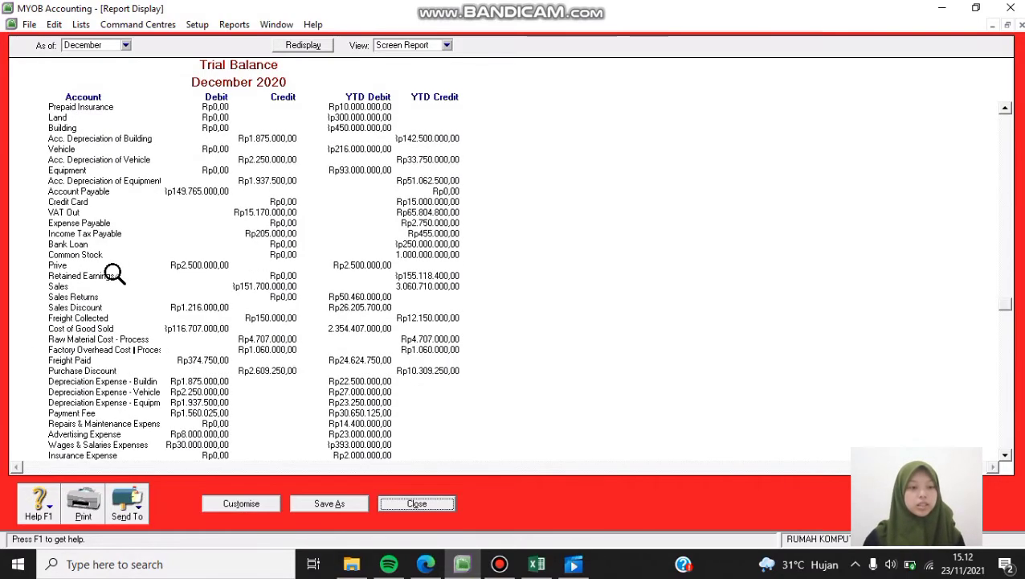
scroll(113, 275, down, 1)
scroll(156, 266, up, 5)
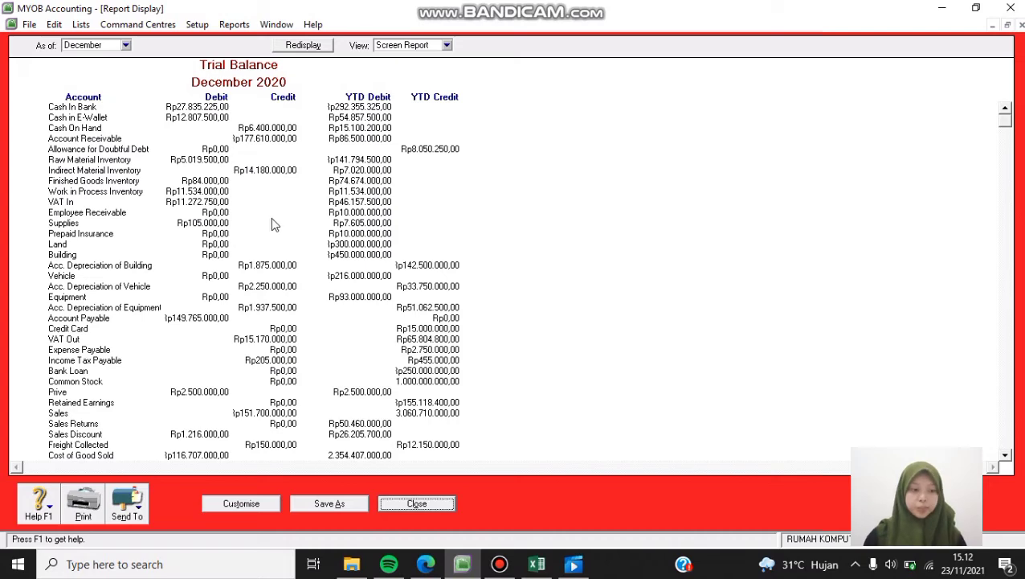
scroll(280, 223, down, 2)
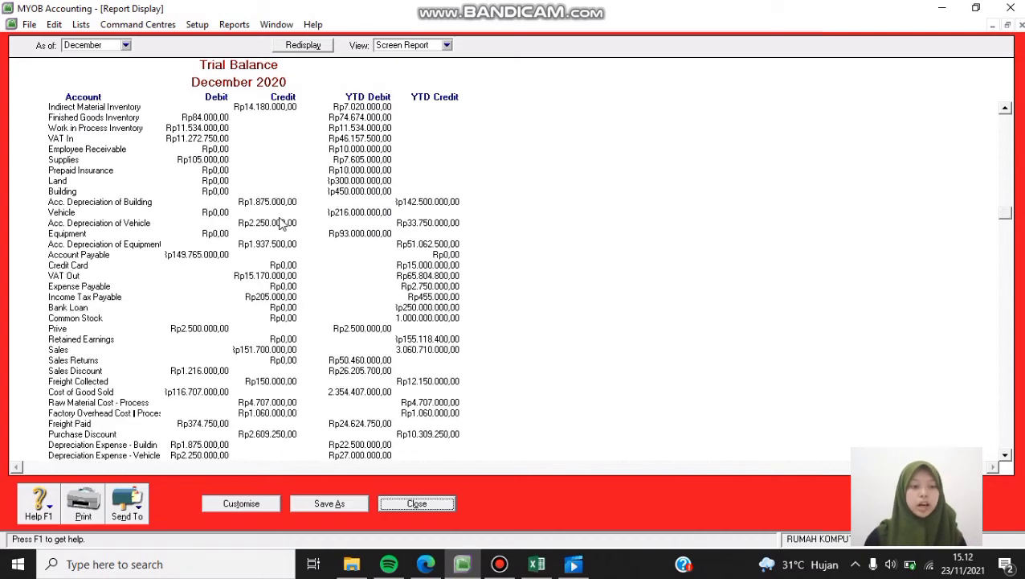
scroll(173, 374, up, 2)
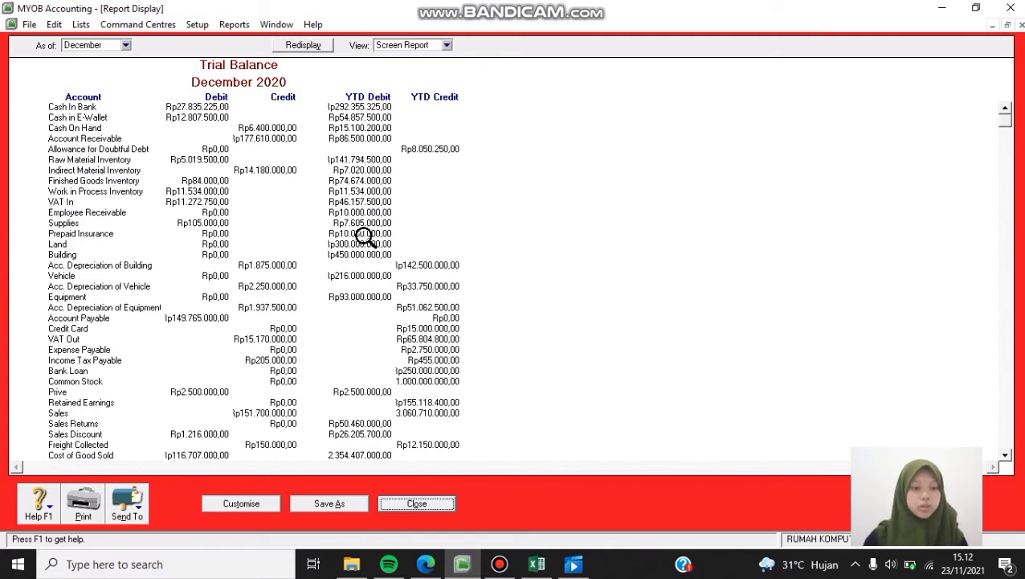
scroll(146, 263, down, 10)
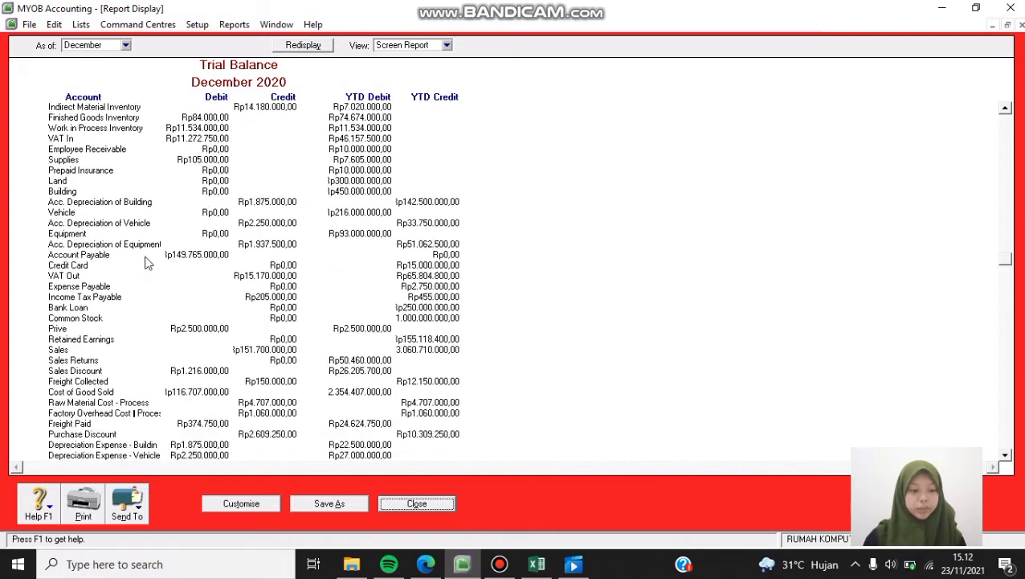
scroll(175, 268, up, 3)
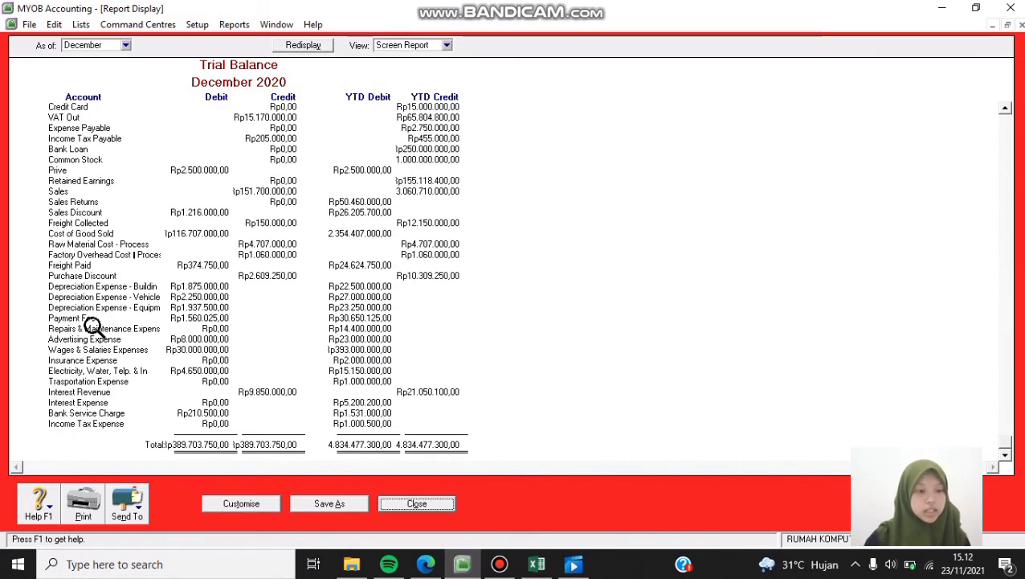
- Compare the Supplies balance in the Trial Balance with the remaining office supplies stated in memo M12-06 in the Edge PDF
scroll(146, 289, up, 7)
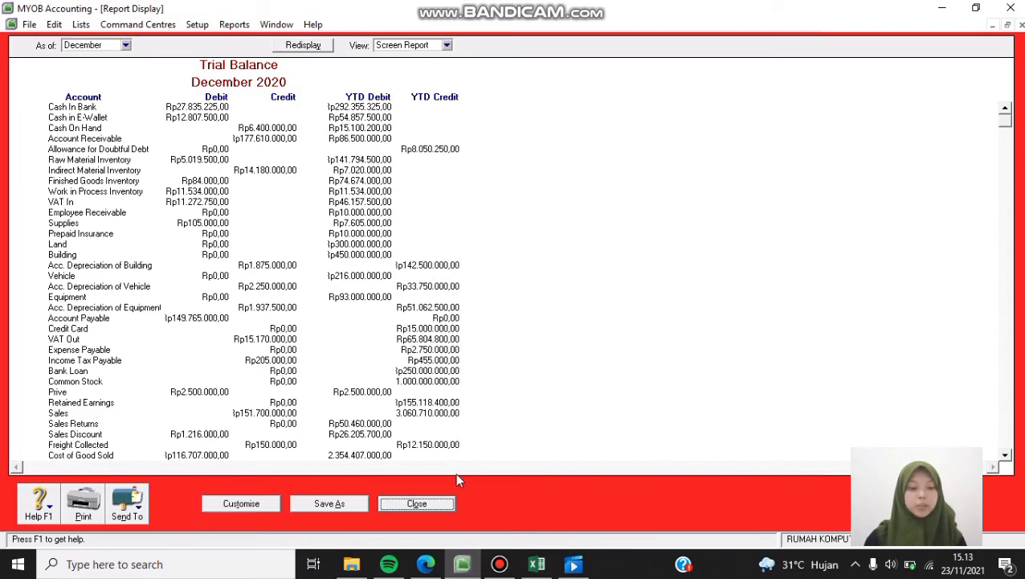
click(425, 566)
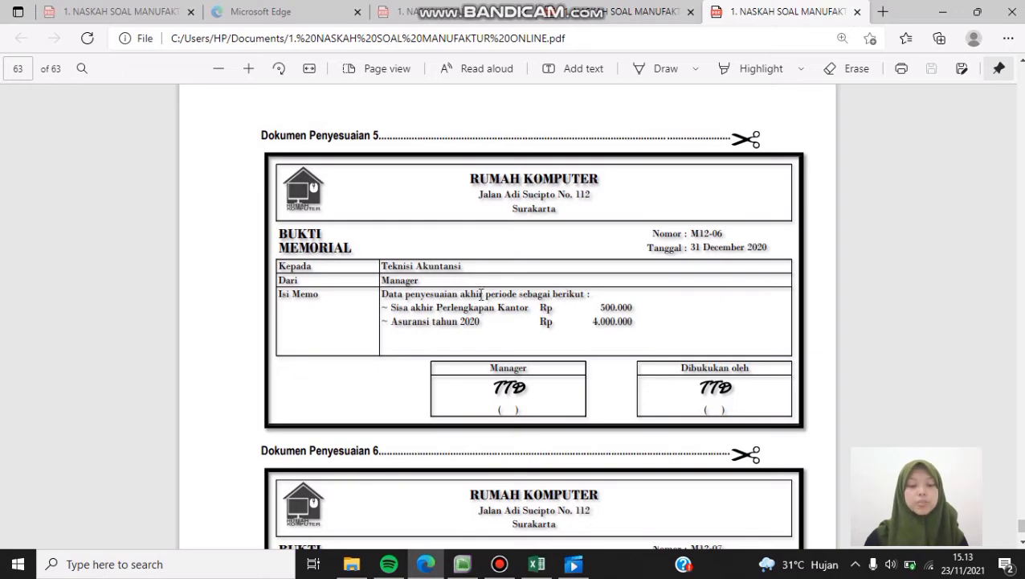
click(462, 564)
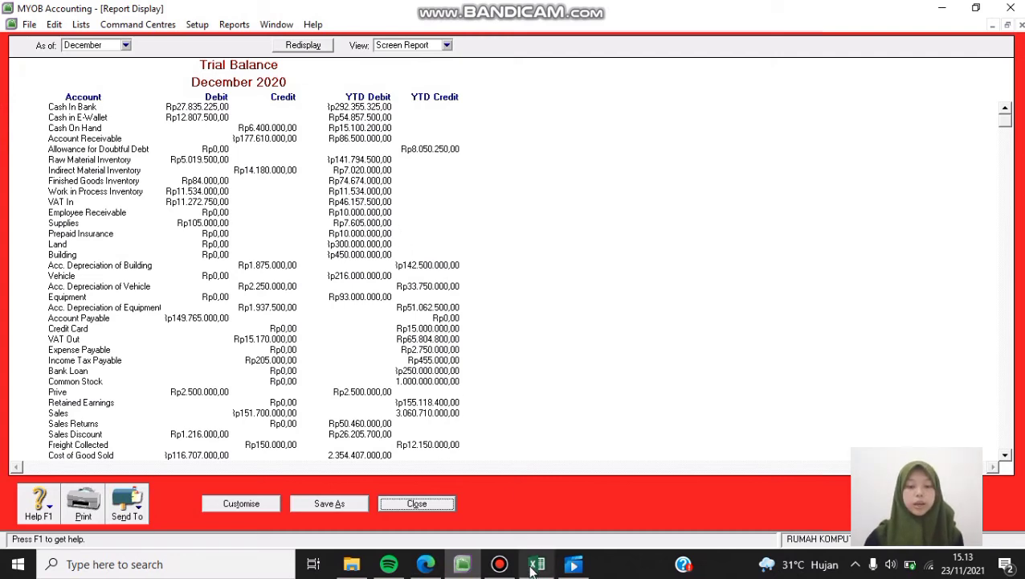
key(alt+Tab)
click(114, 323)
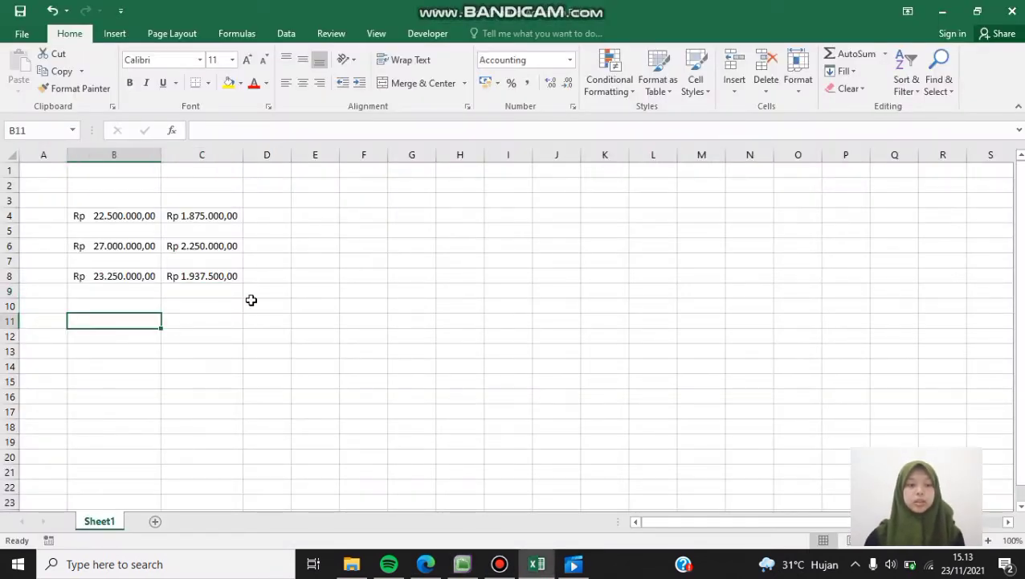
text(=7)
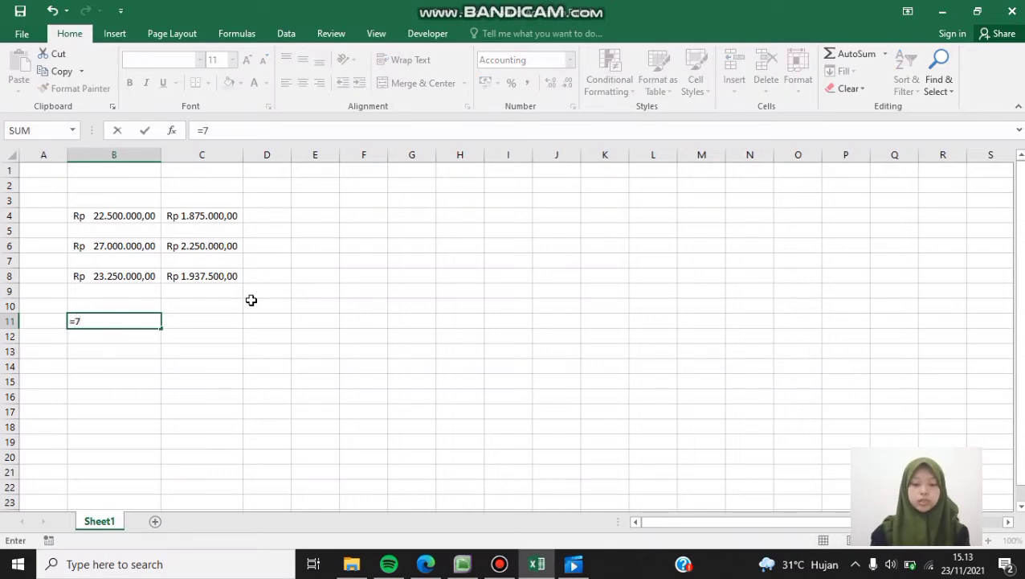
click(462, 564)
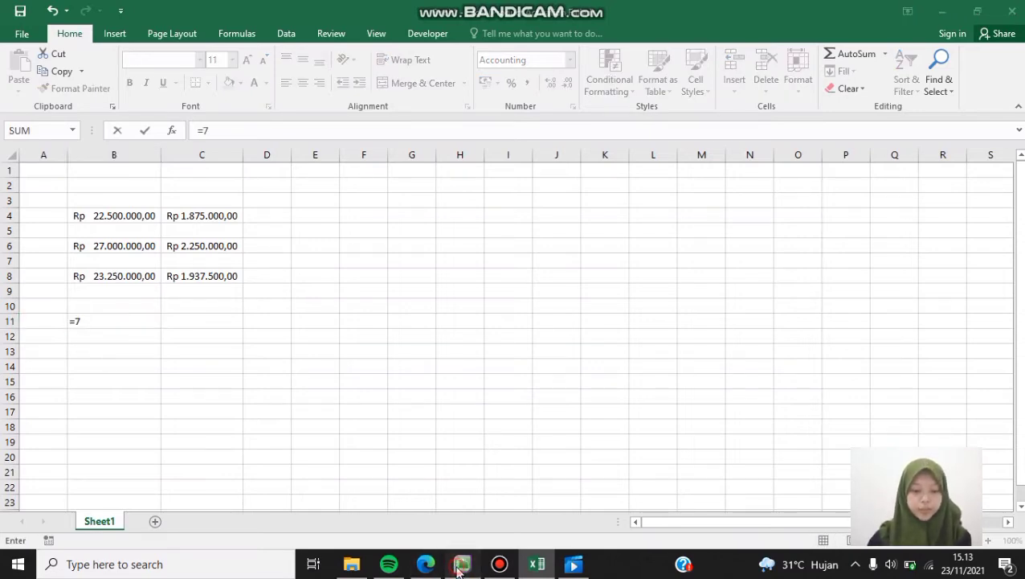
click(537, 564)
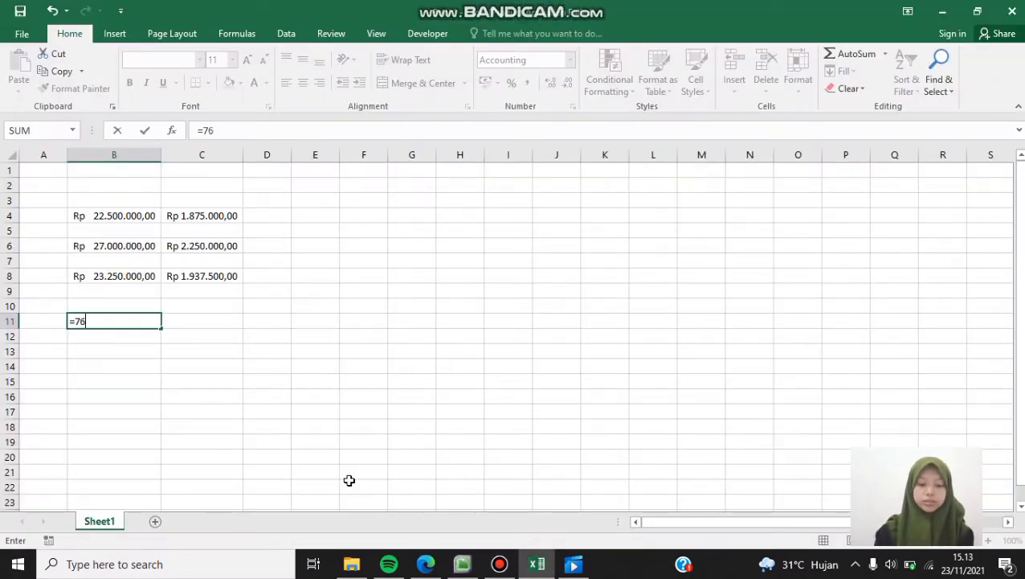
text(605000-5)
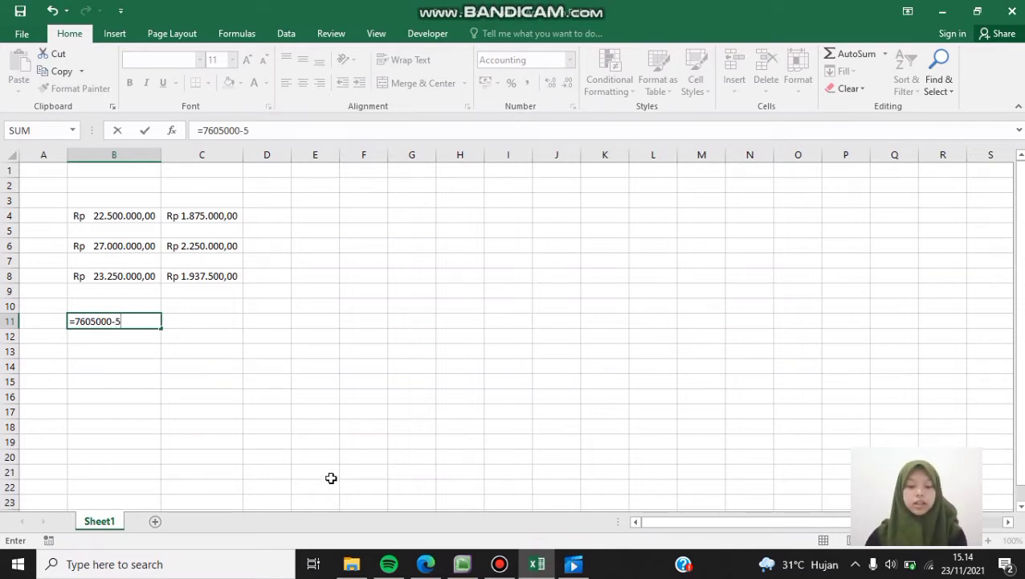
text(00000)
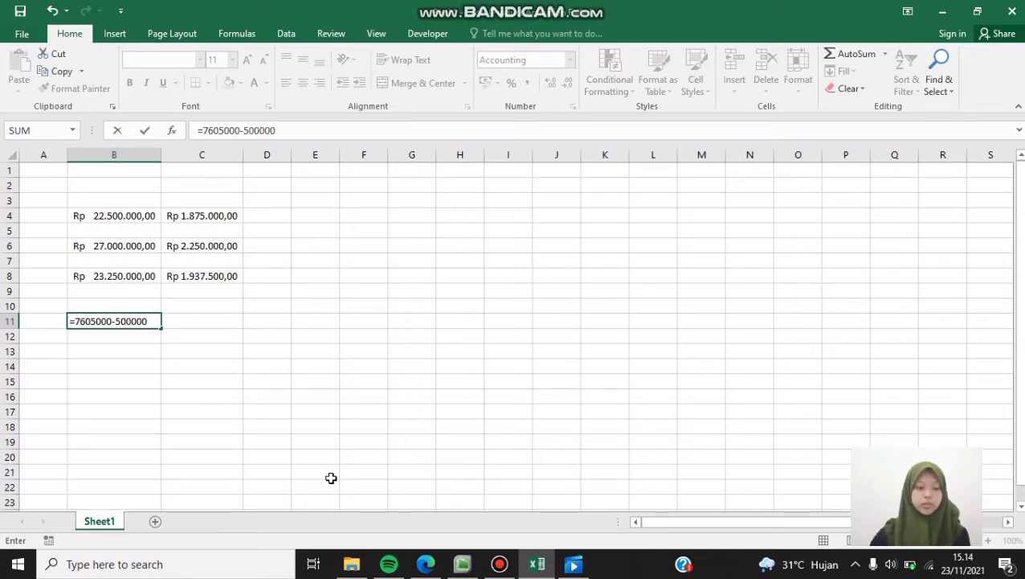
key(Return)
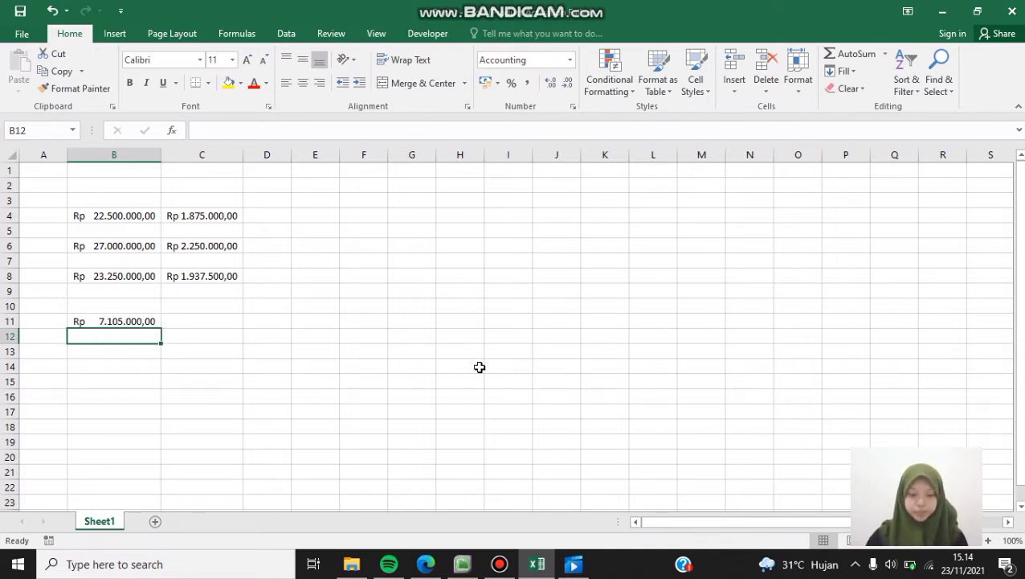
- Switch back to MYOB and close the Trial Balance report and the report index
click(466, 564)
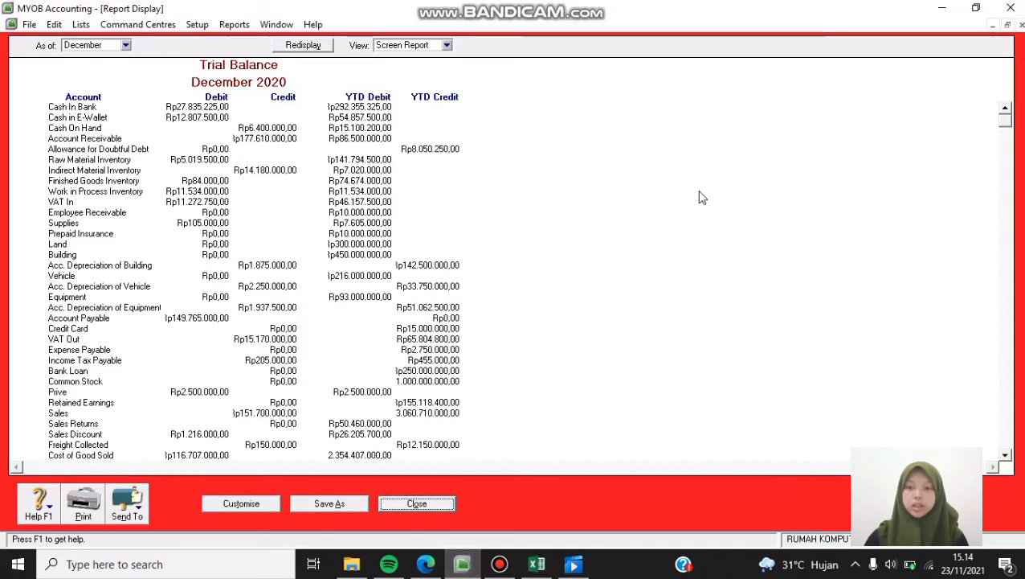
click(417, 503)
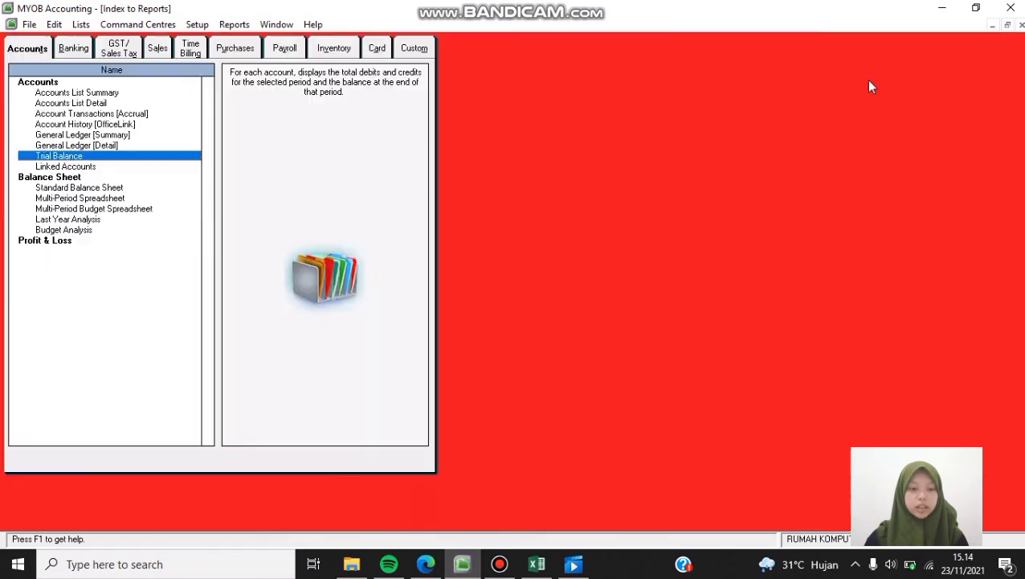
click(383, 510)
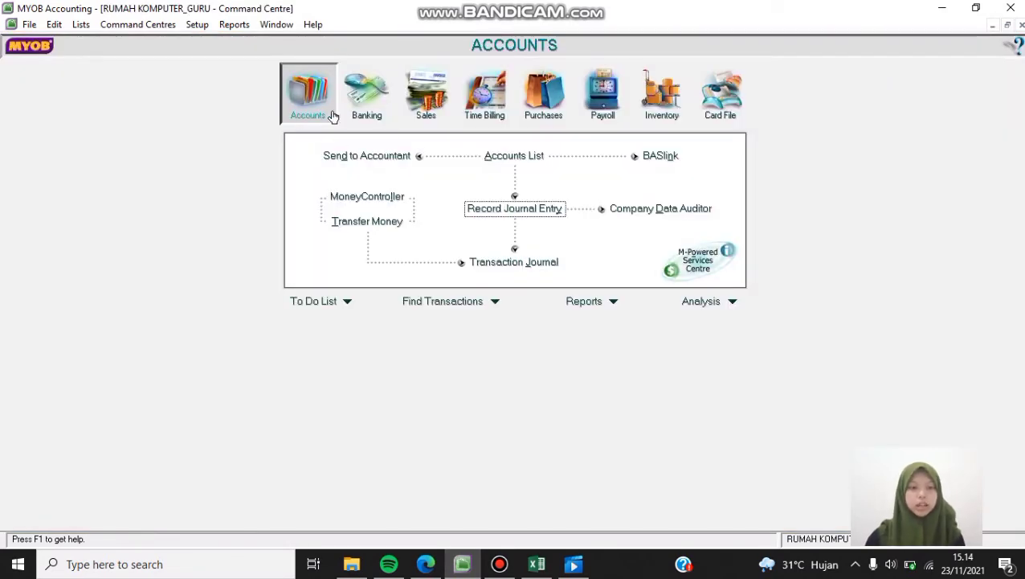
- Start a new general journal entry and number it M12-06, checking the number against the memo in the Edge PDF
click(531, 209)
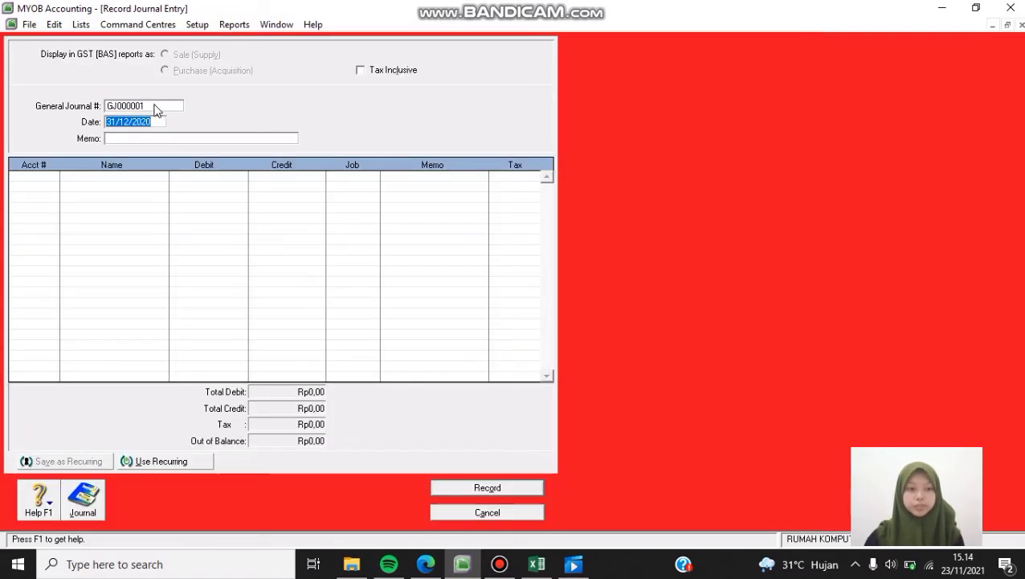
click(157, 110)
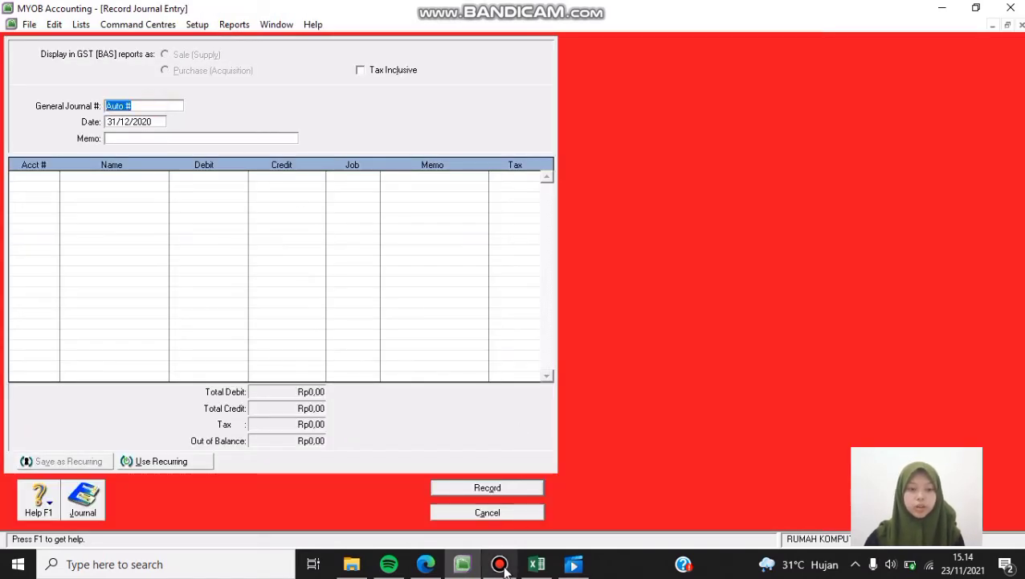
key(alt+Tab)
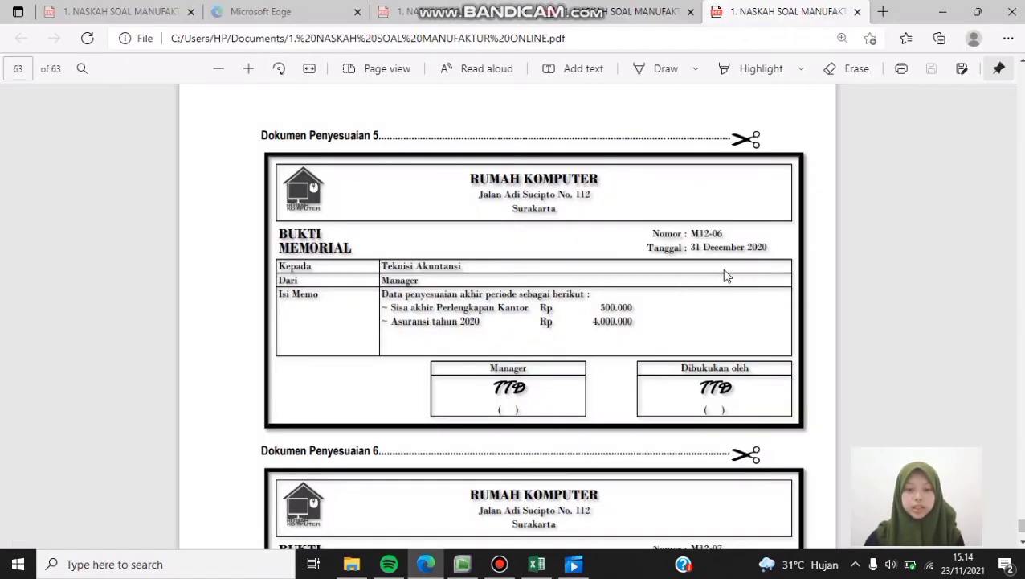
click(462, 564)
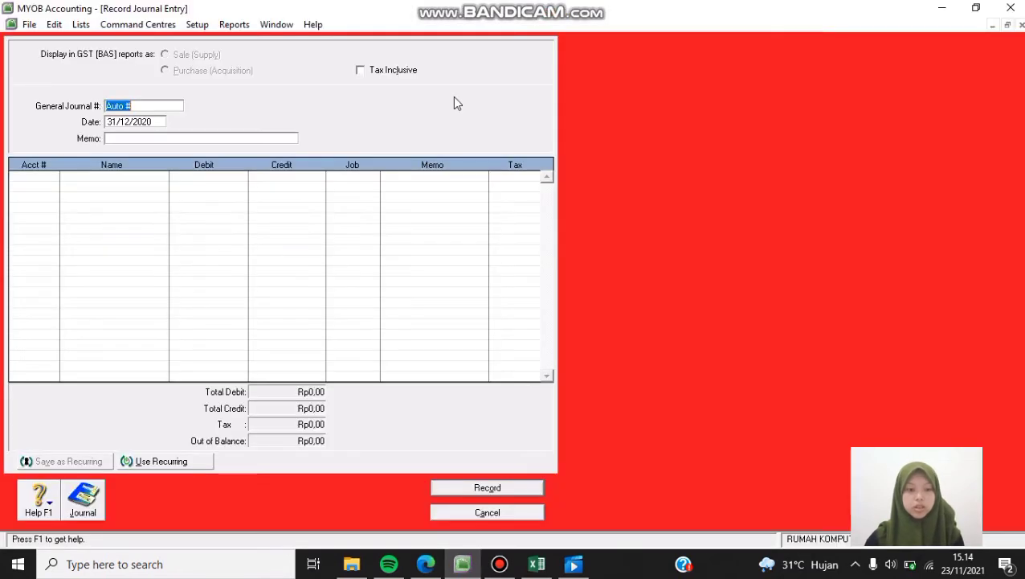
text(m)
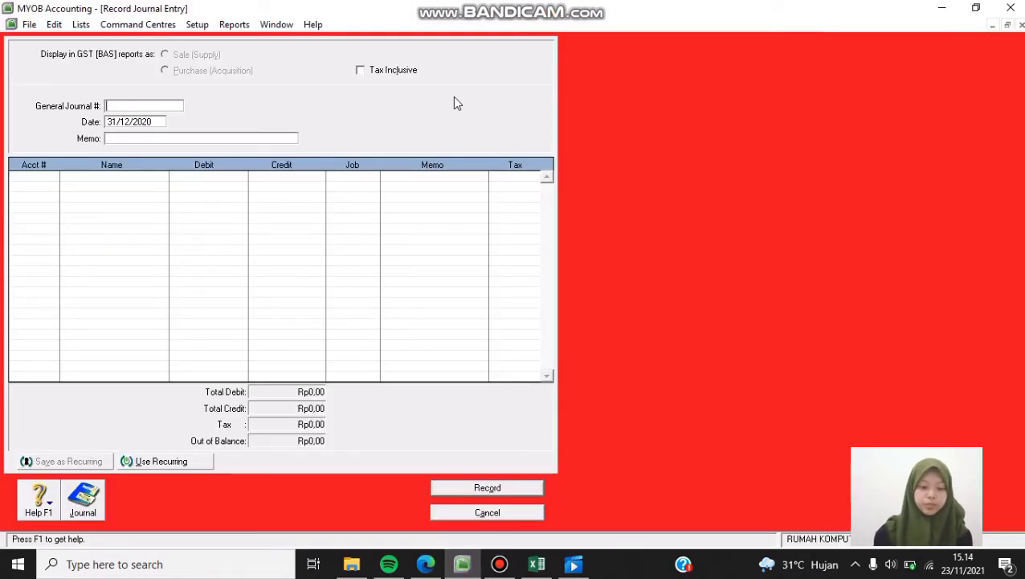
text(12-06)
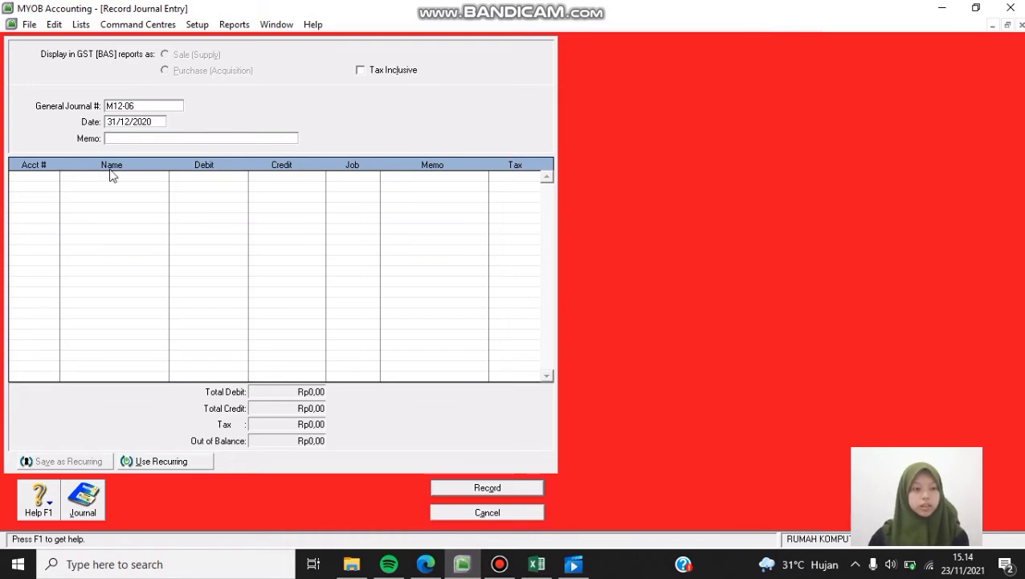
- Keep the journal date 31/12/2020 and enter the memo "Penyesuaian supplies dan insurance"
key(Tab)
key(Tab)
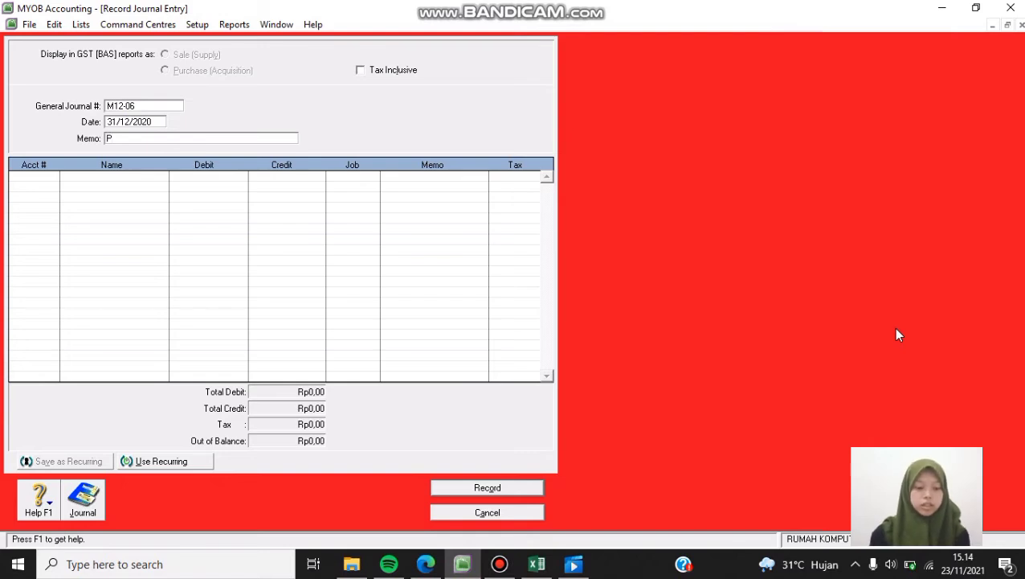
text(Penyesuaia)
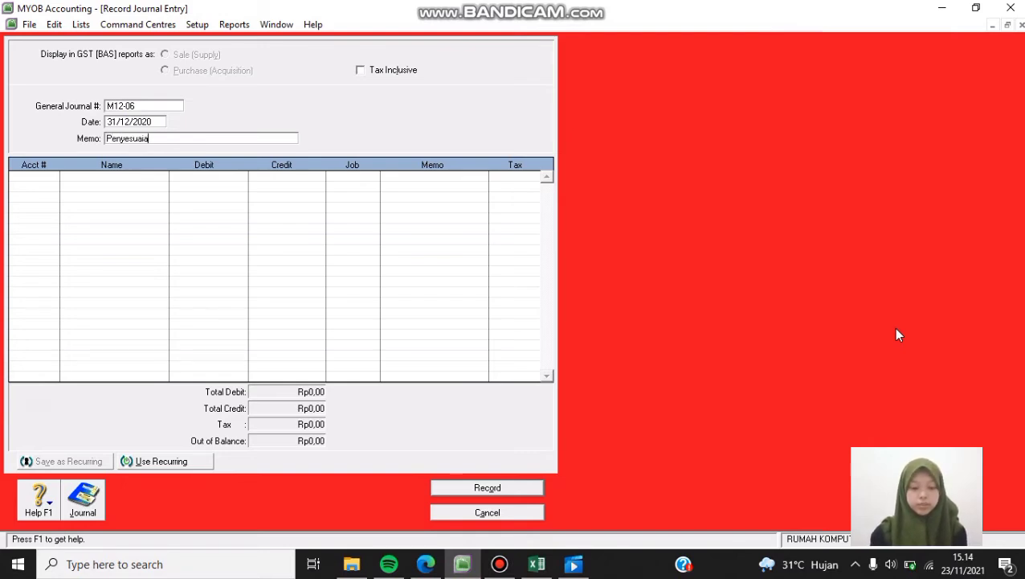
text(n supplies dan insurance)
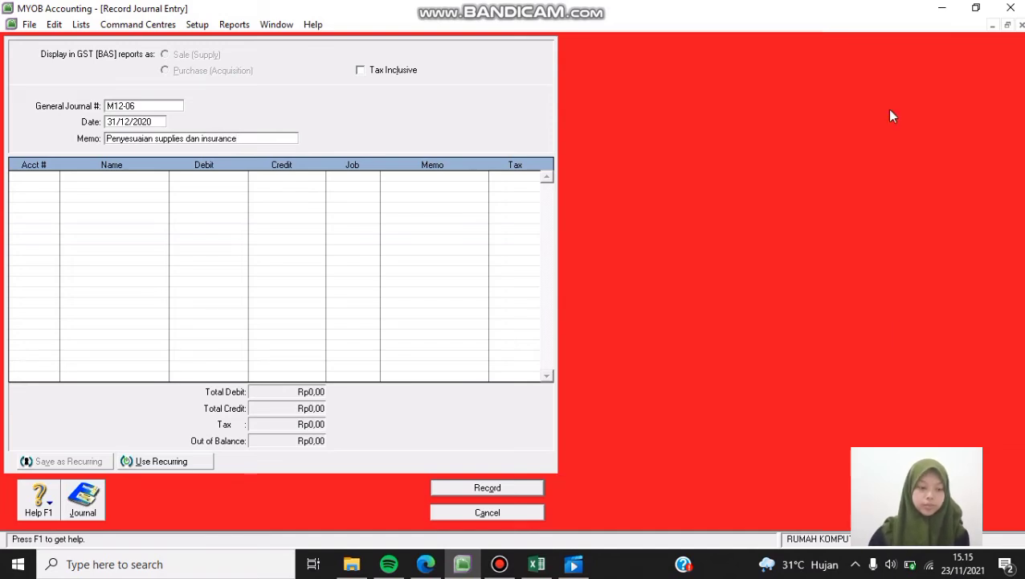
key(Tab)
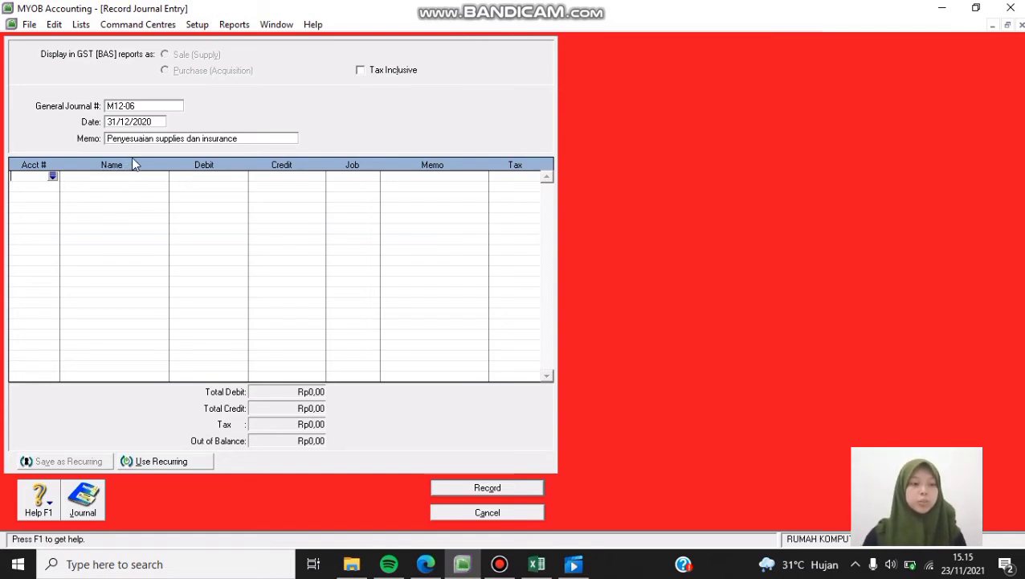
- Add a line for account 6-2100 Supplies Expense with a debit of Rp7.105.000, taking the amount from the Excel calculation
click(52, 175)
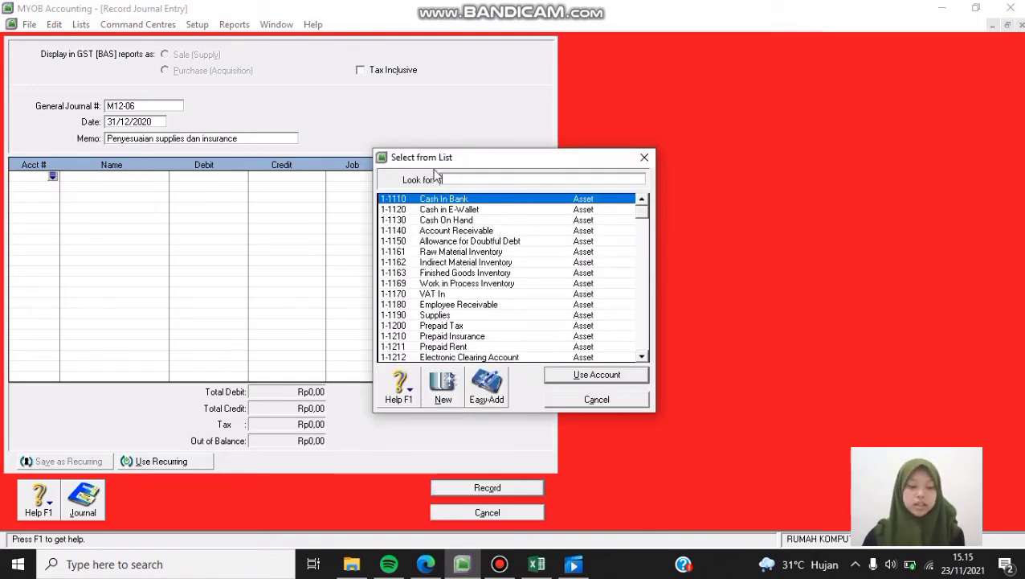
text(6)
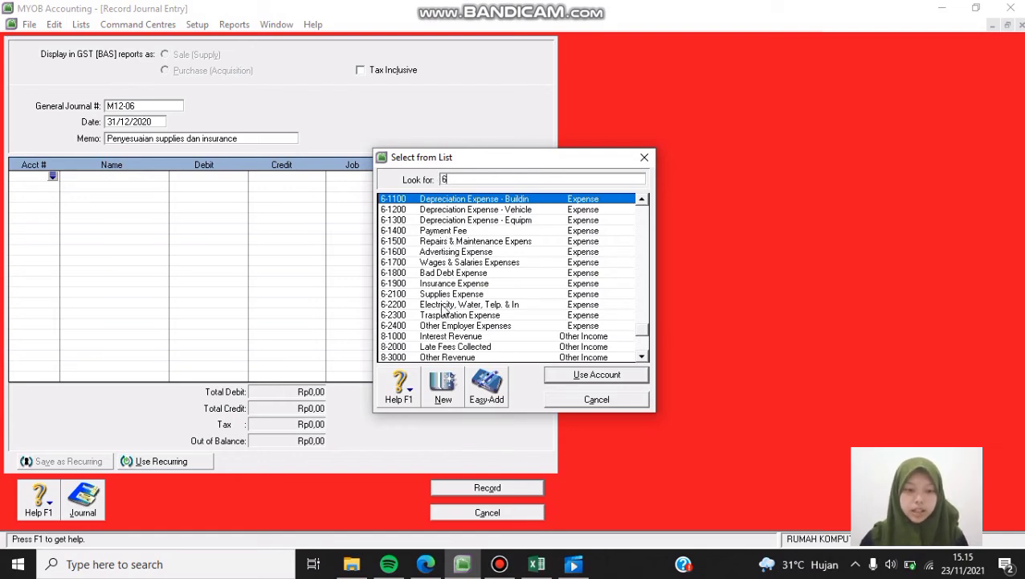
text(-2100)
click(333, 219)
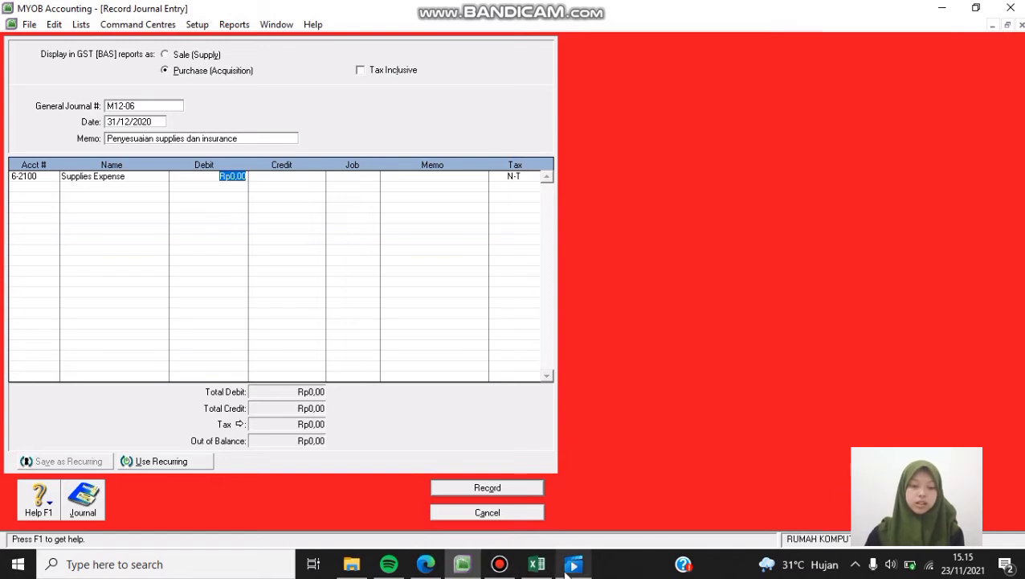
click(537, 564)
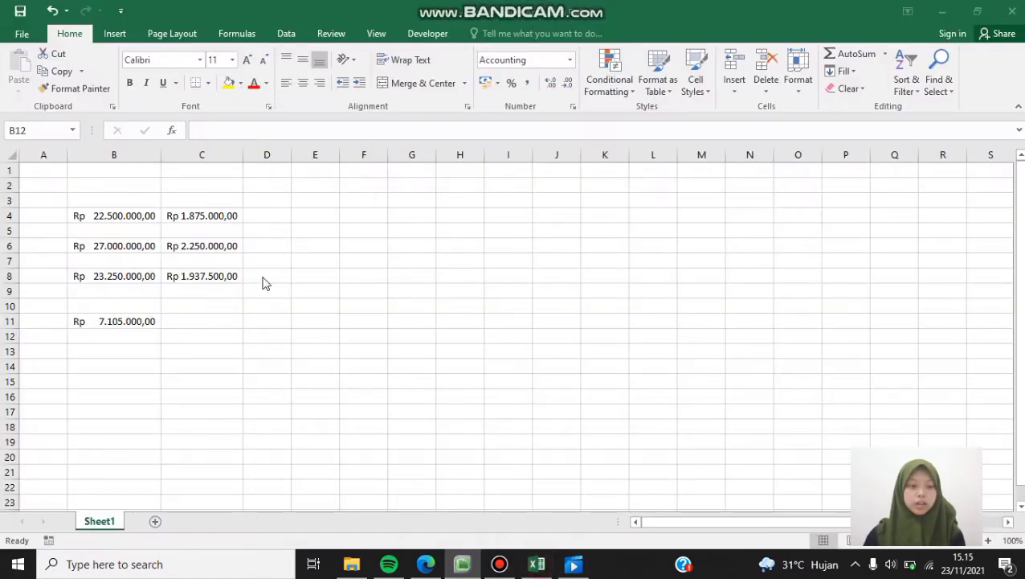
click(463, 565)
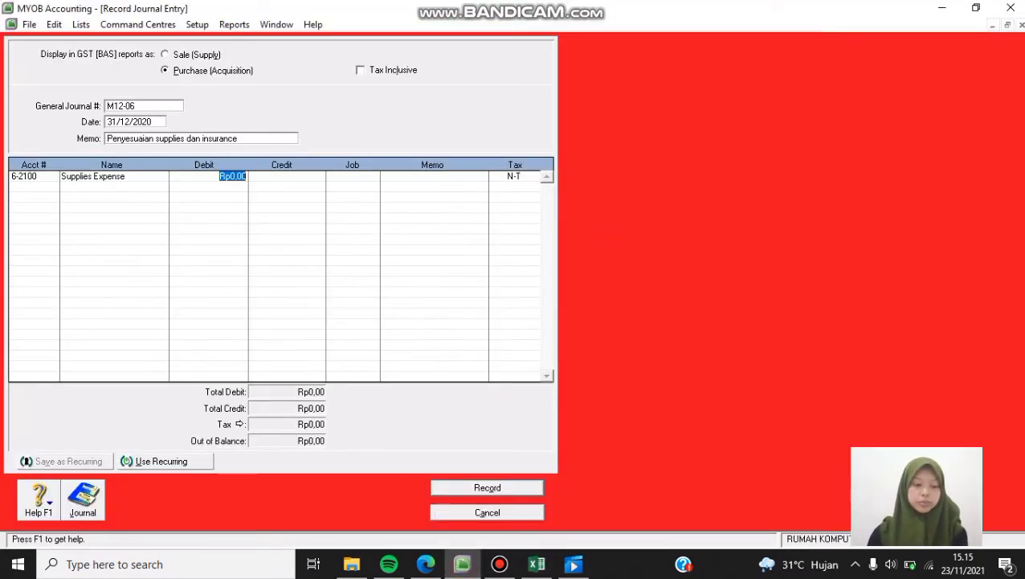
text(7105000)
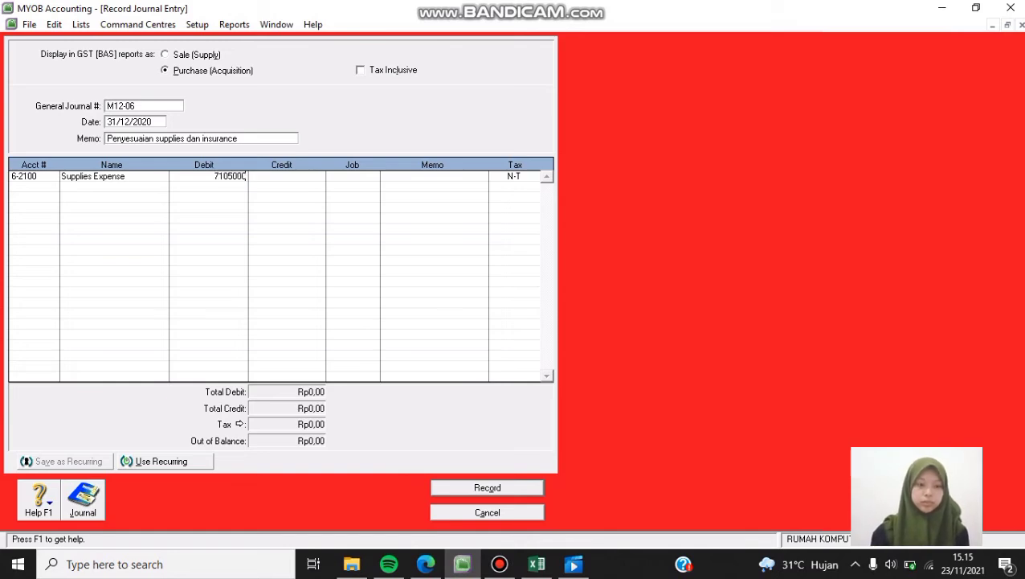
key(Tab)
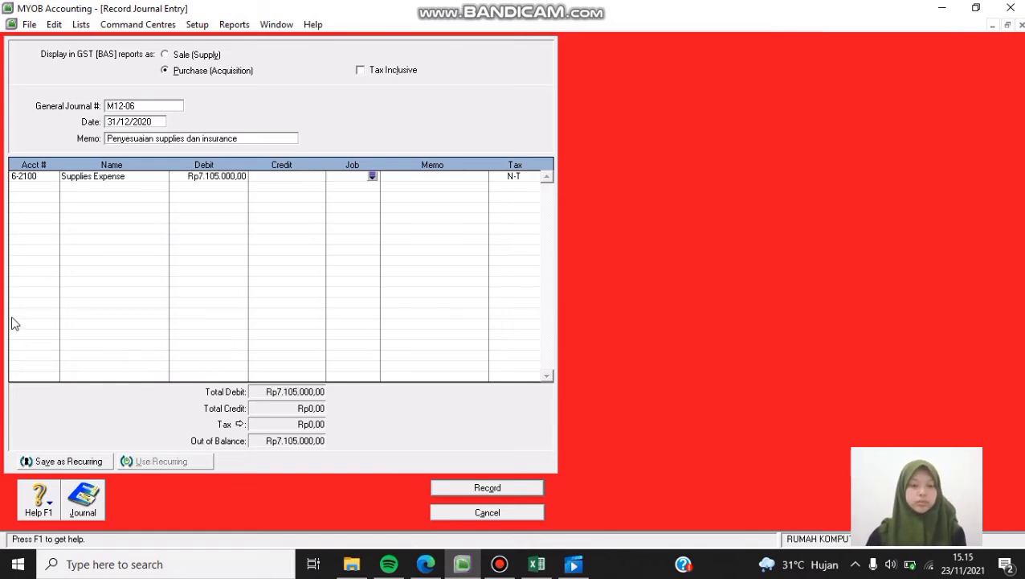
- Add a second journal line for account 1-1190 Supplies with a credit of Rp7.105.000
click(36, 185)
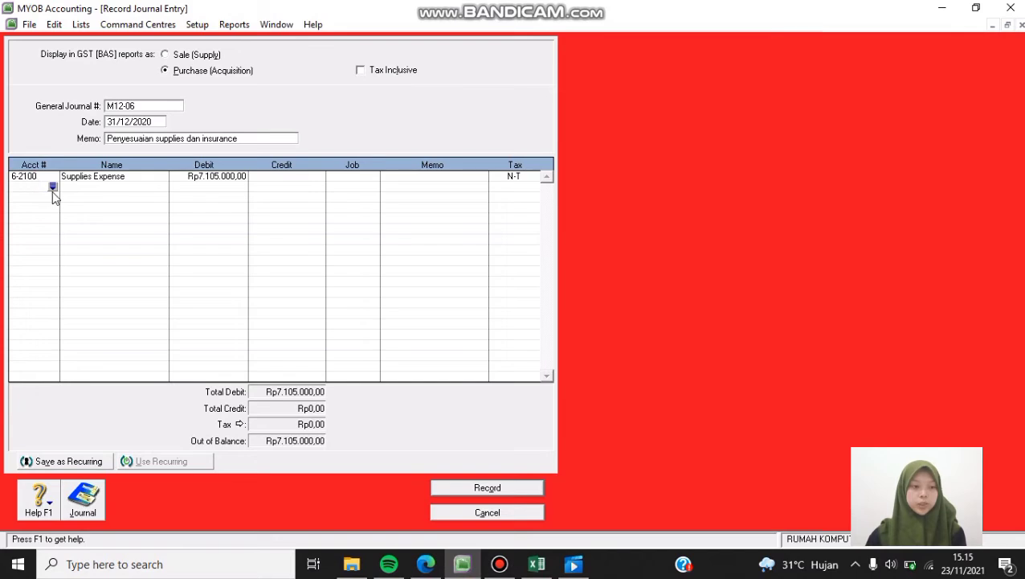
click(52, 187)
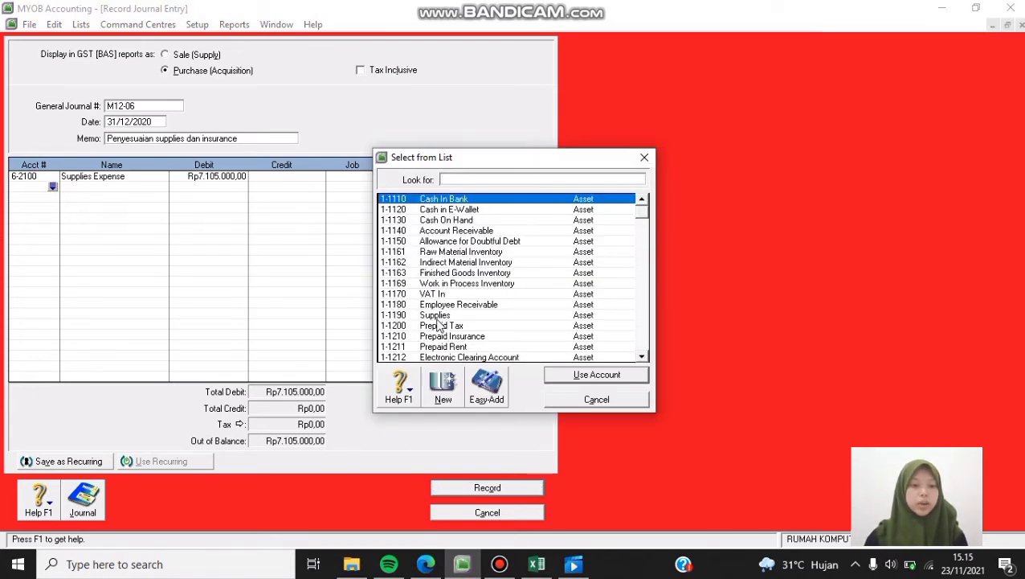
double_click(434, 316)
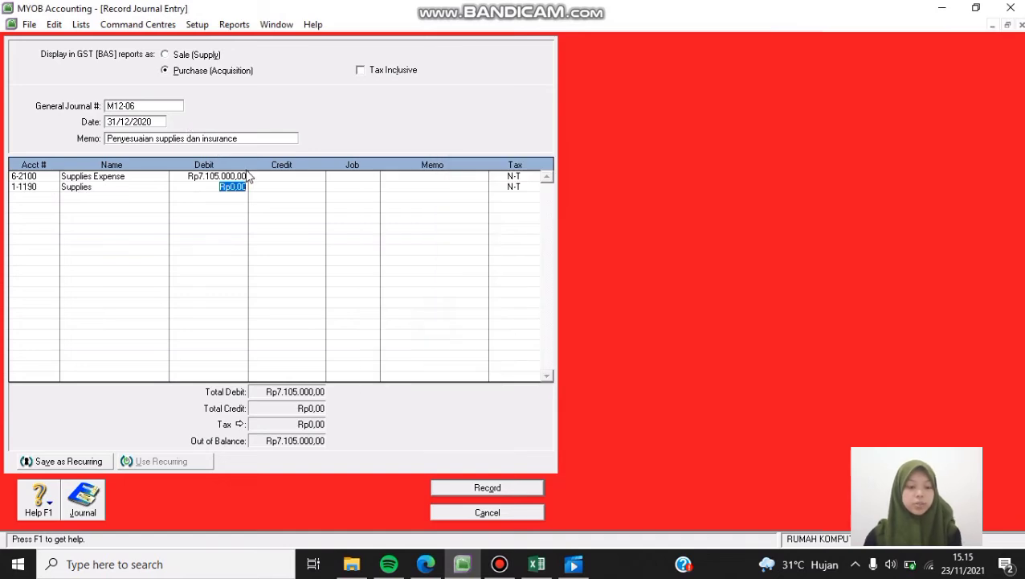
key(Tab)
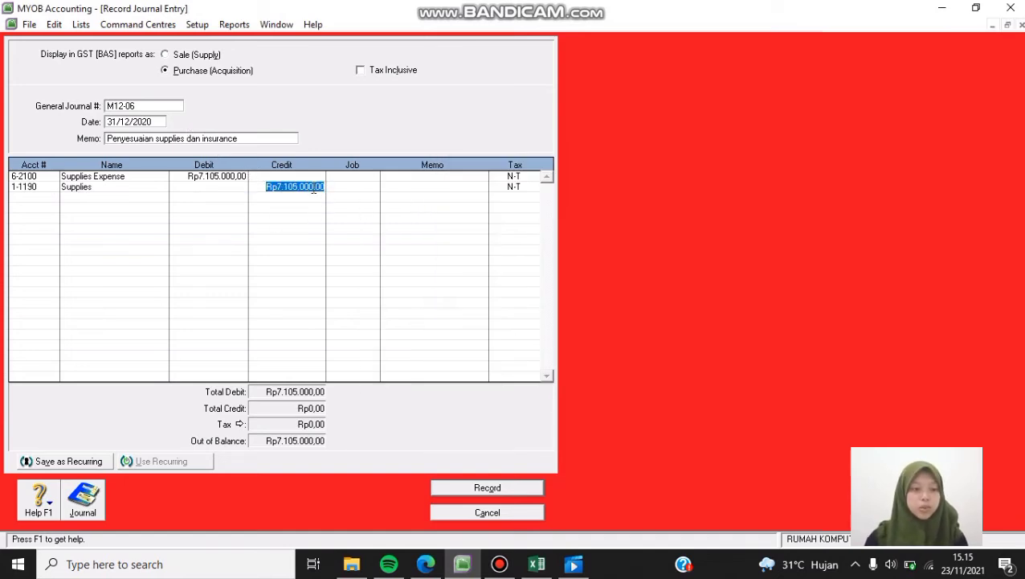
key(Tab)
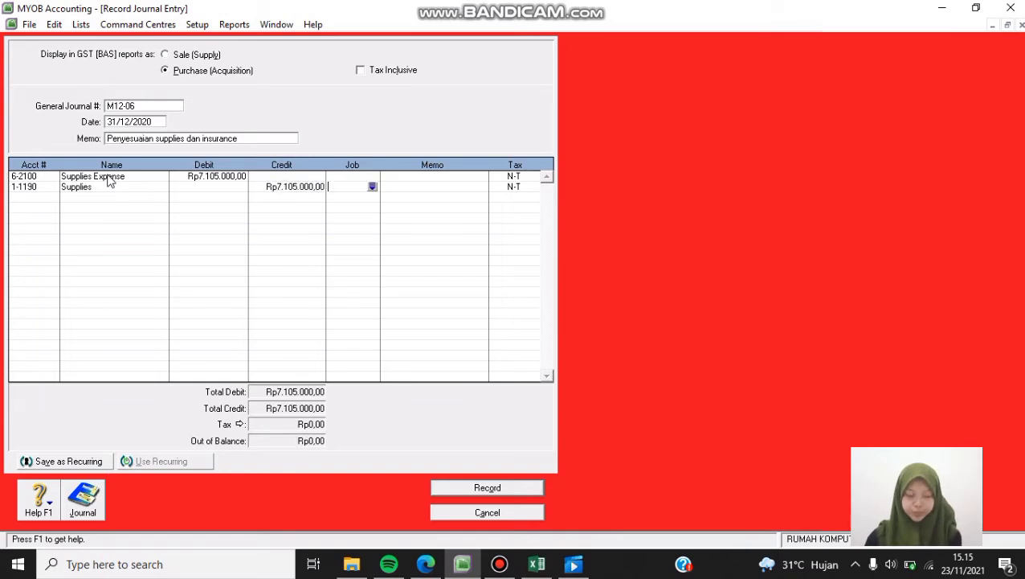
- Add a third journal line for account 6-1900 Insurance Expense with a debit of Rp4.000.000, taking the amount from the memo in the Edge PDF
click(44, 199)
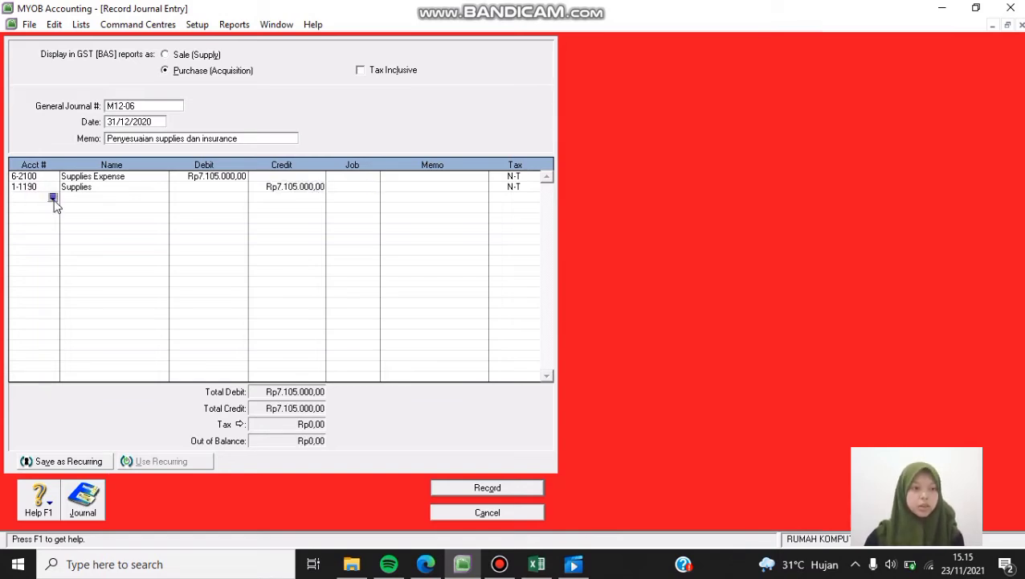
click(53, 198)
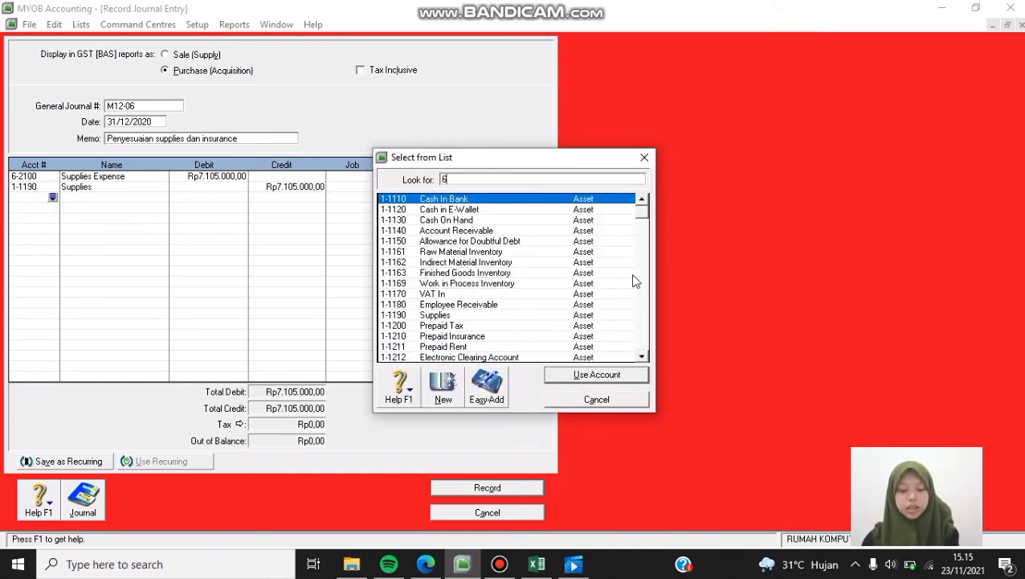
double_click(455, 283)
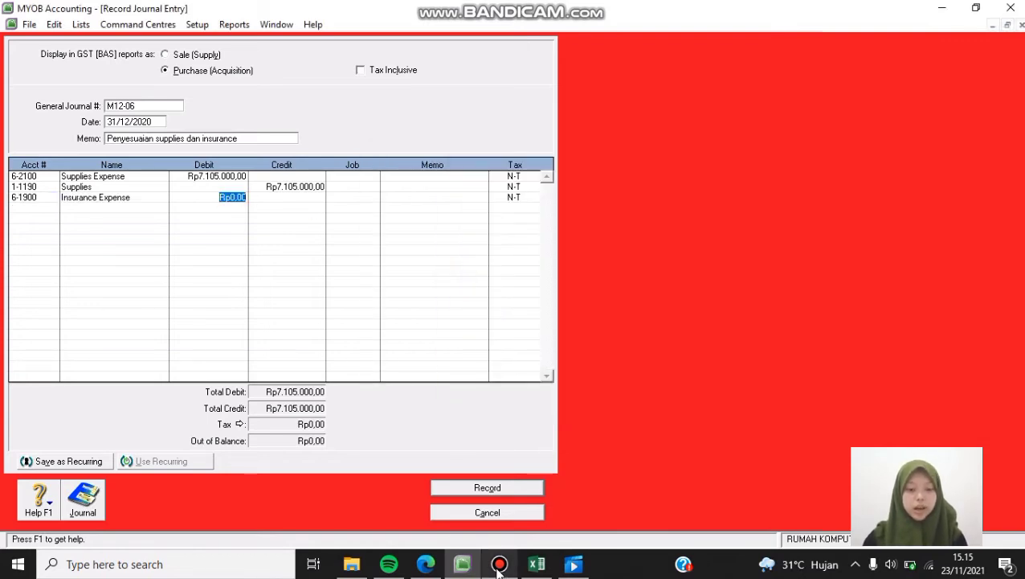
click(427, 565)
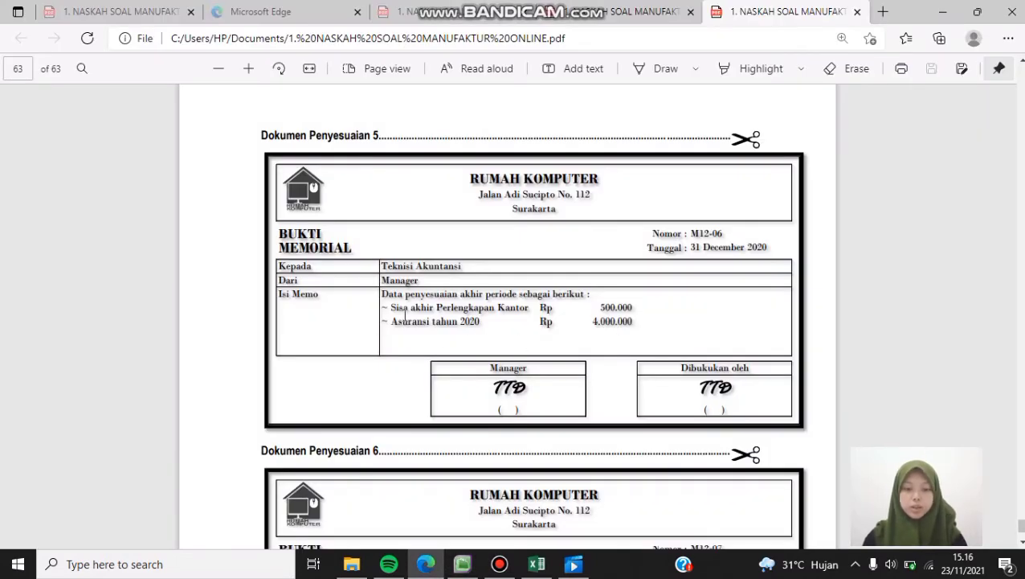
click(465, 565)
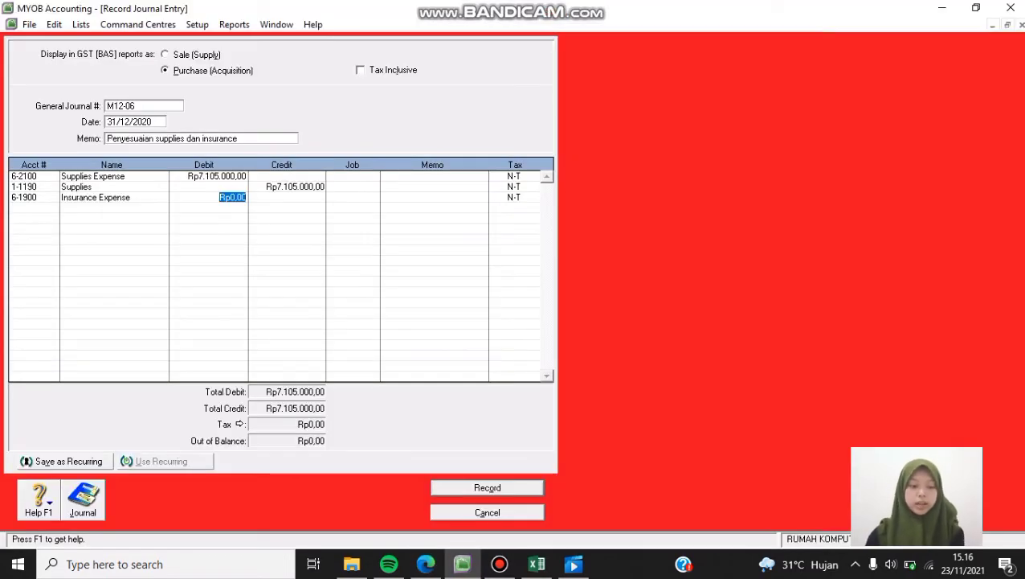
text(4000000)
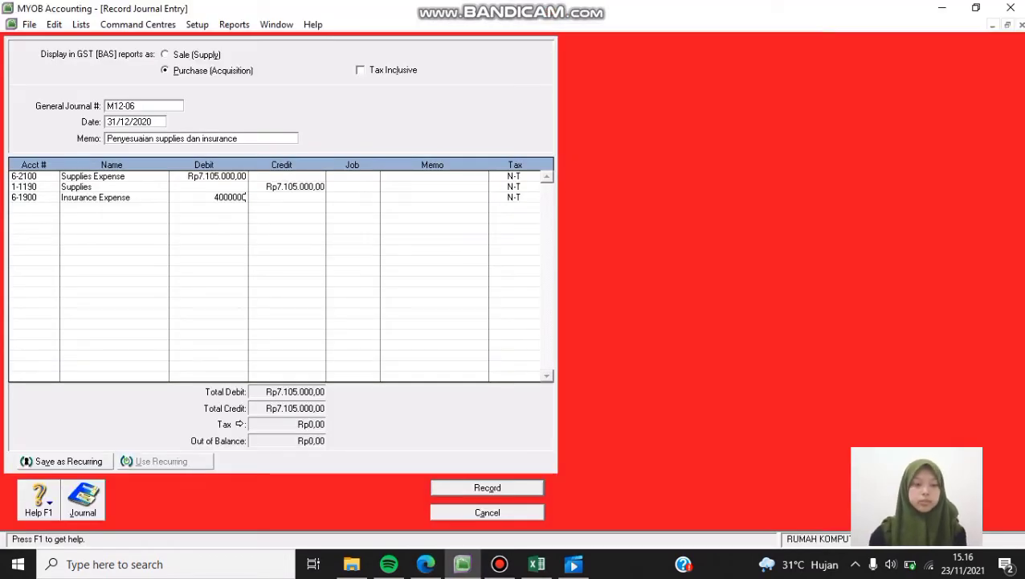
key(Tab)
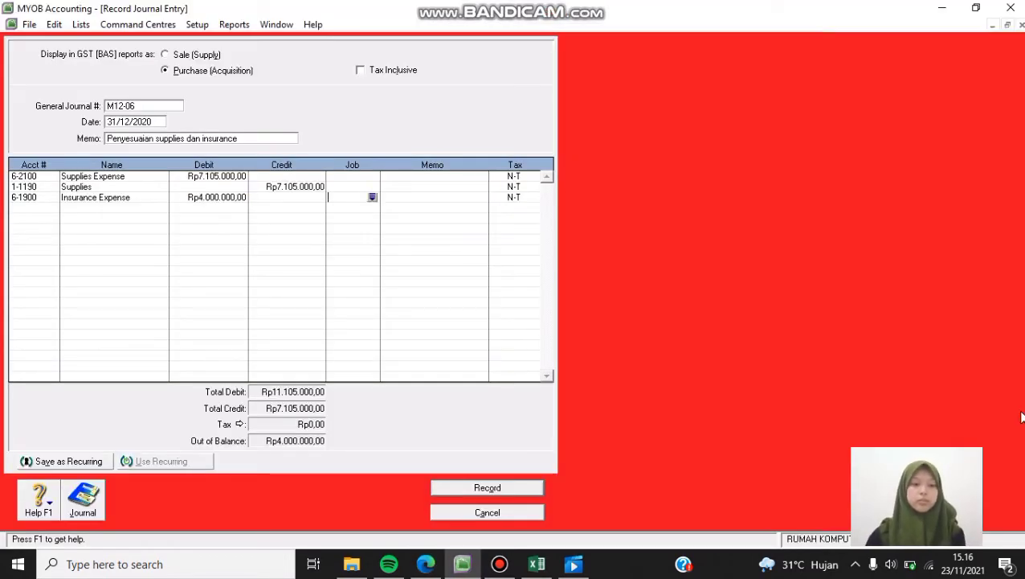
- Add a fourth journal line for account 1-1210 Prepaid Insurance with a credit of Rp4.000.000
click(40, 207)
click(52, 207)
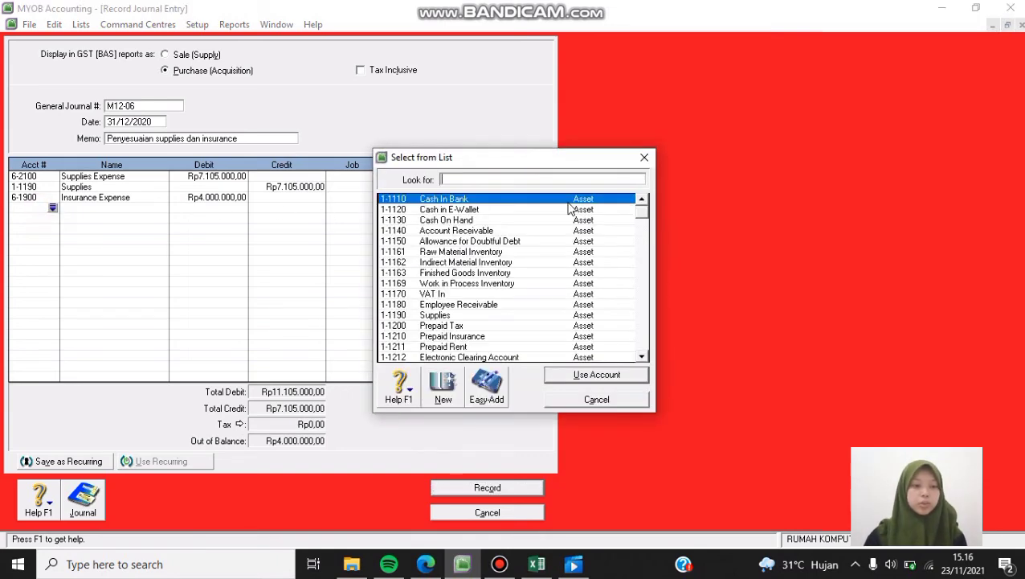
double_click(466, 336)
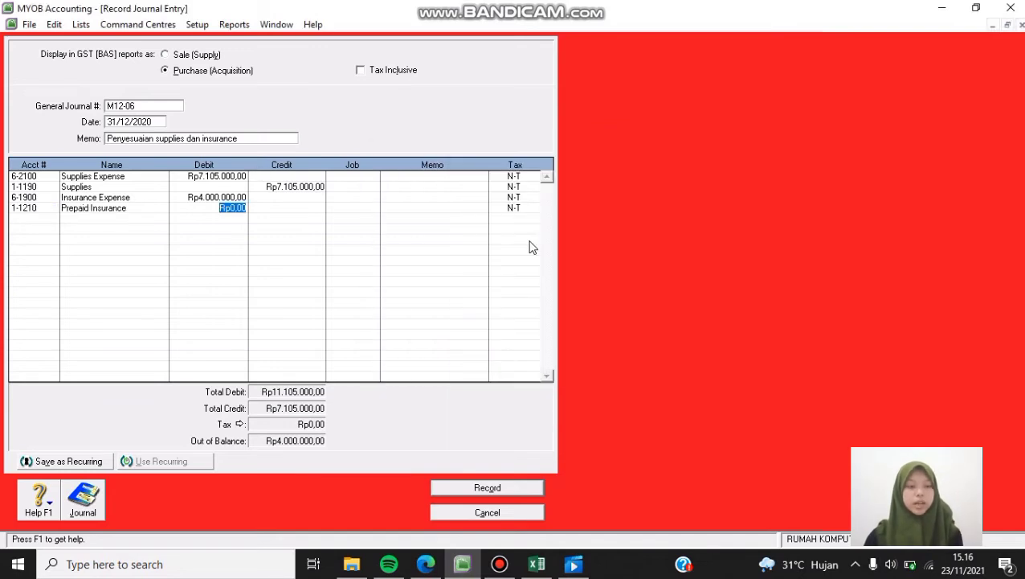
key(Tab)
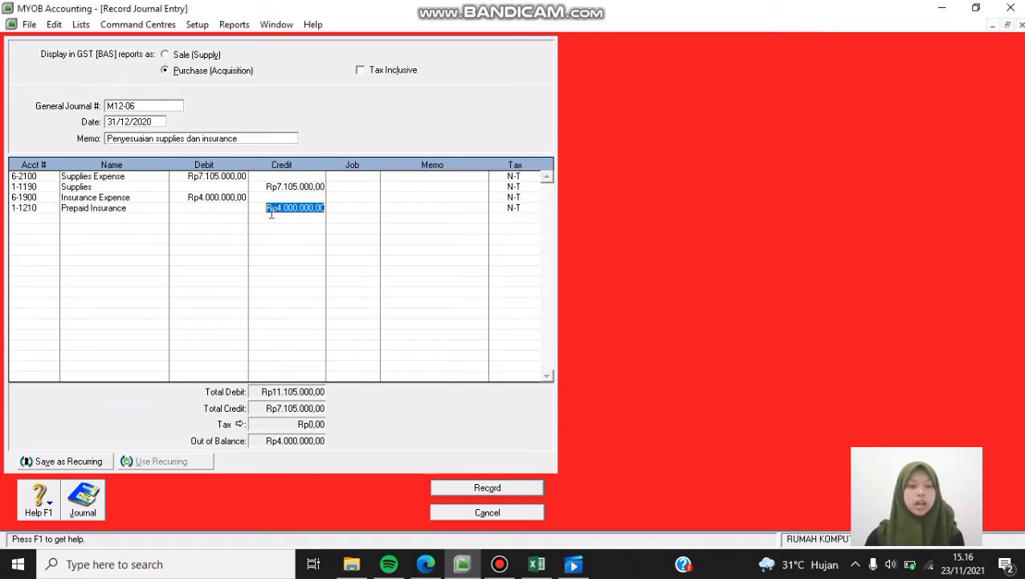
key(Tab)
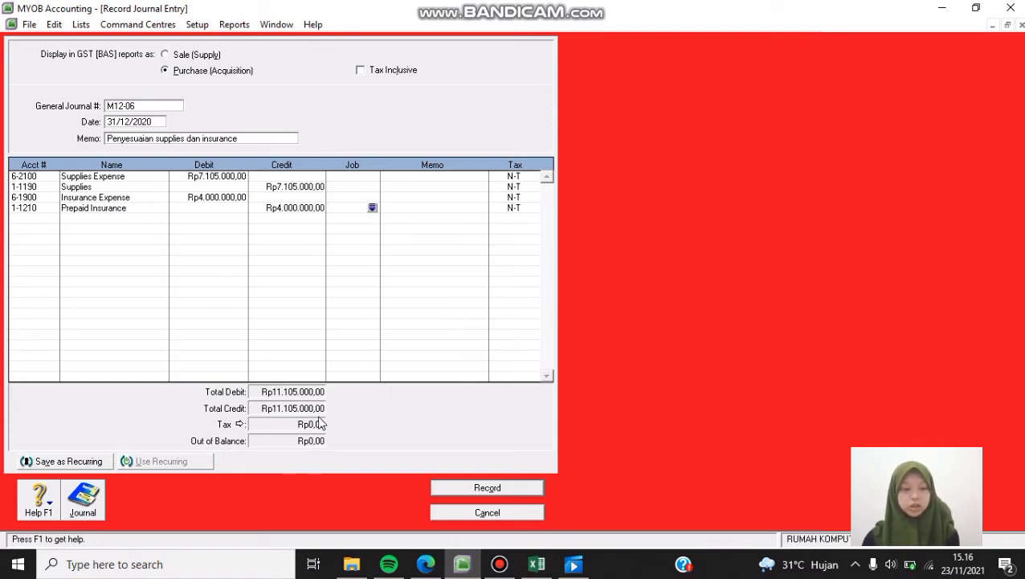
- Review the transaction recap of journal M12-06 and record the entry
key(ctrl+r)
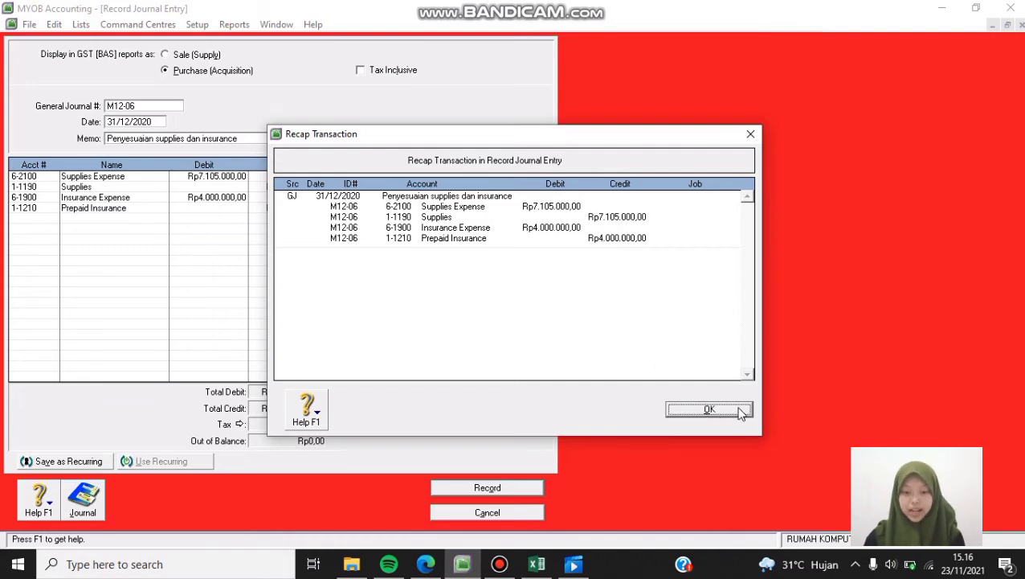
click(711, 412)
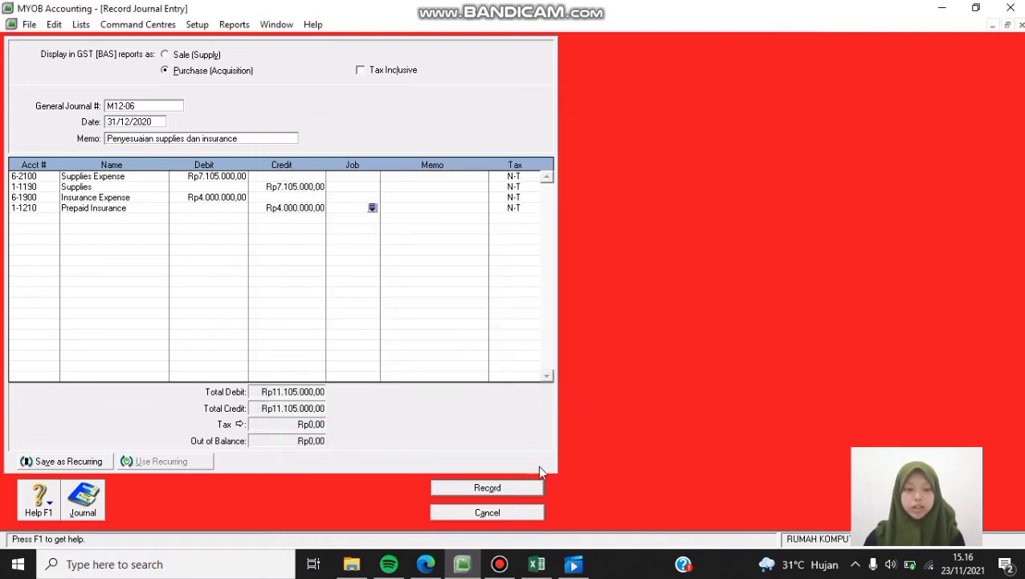
click(487, 487)
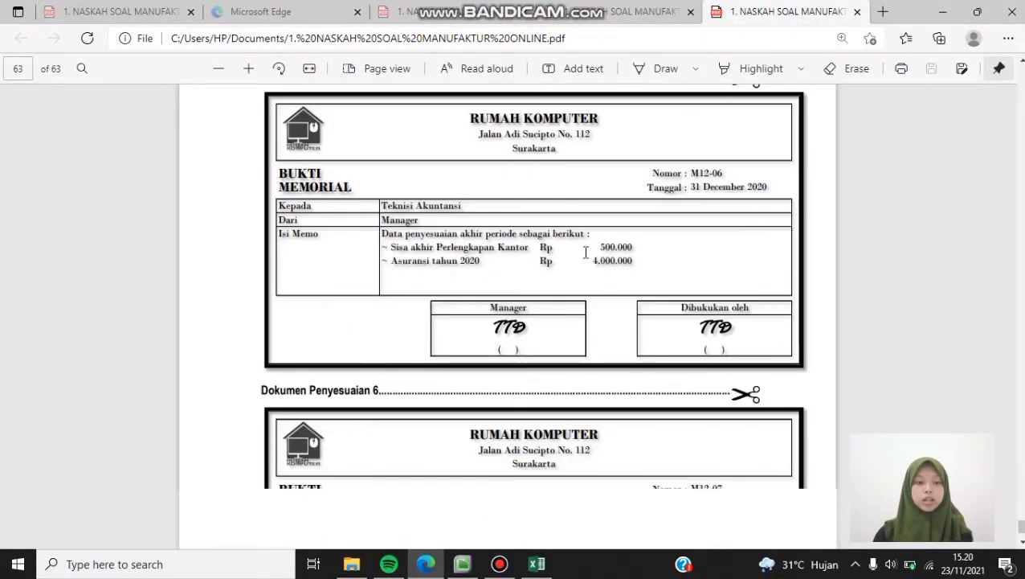
- Read memo M12-07 in the PDF and calculate its final income tax in Excel cell B13 with =151700000*0,5%
scroll(586, 253, down, 5)
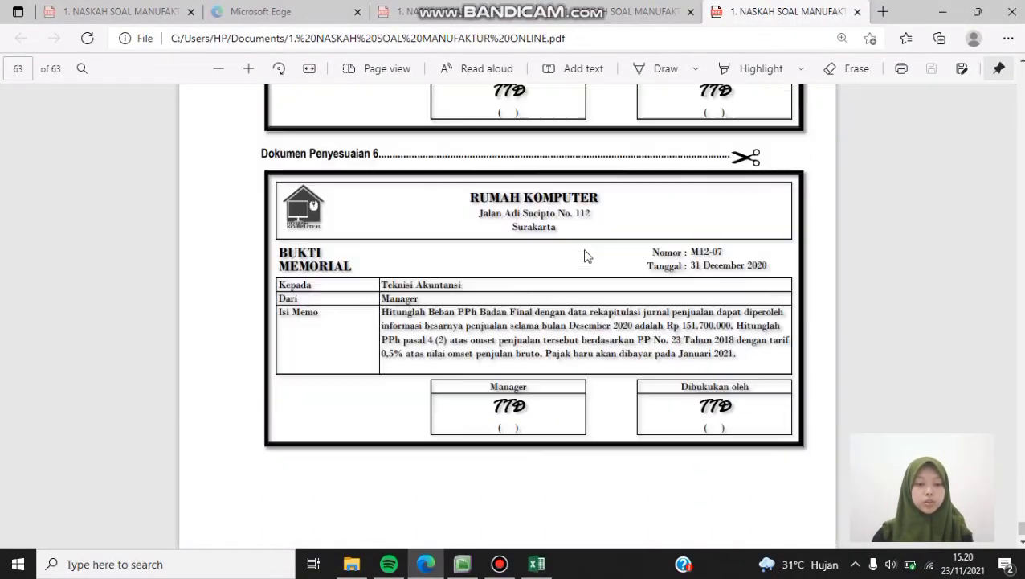
scroll(586, 255, up, 3)
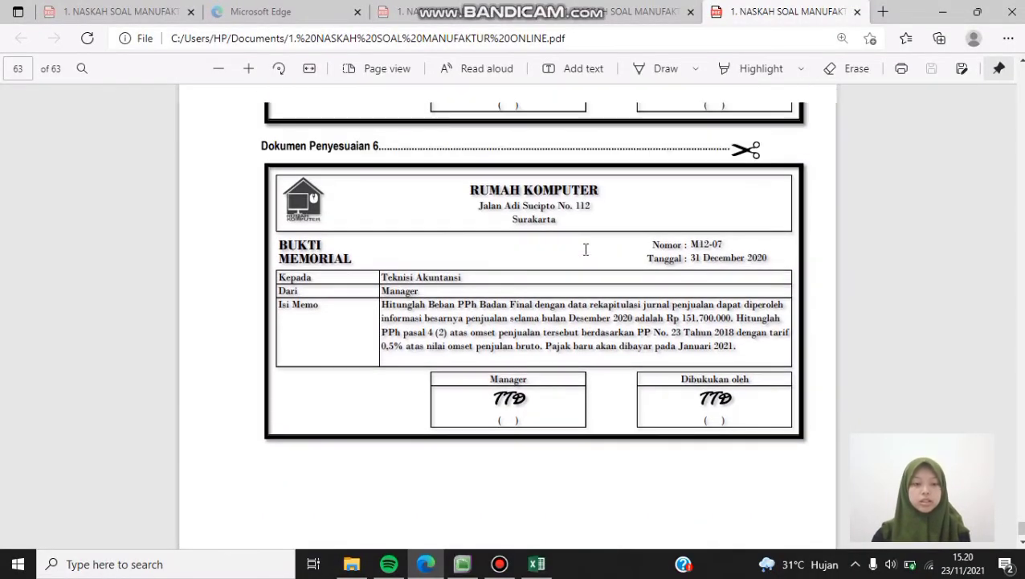
scroll(586, 251, up, 1)
scroll(586, 251, down, 1)
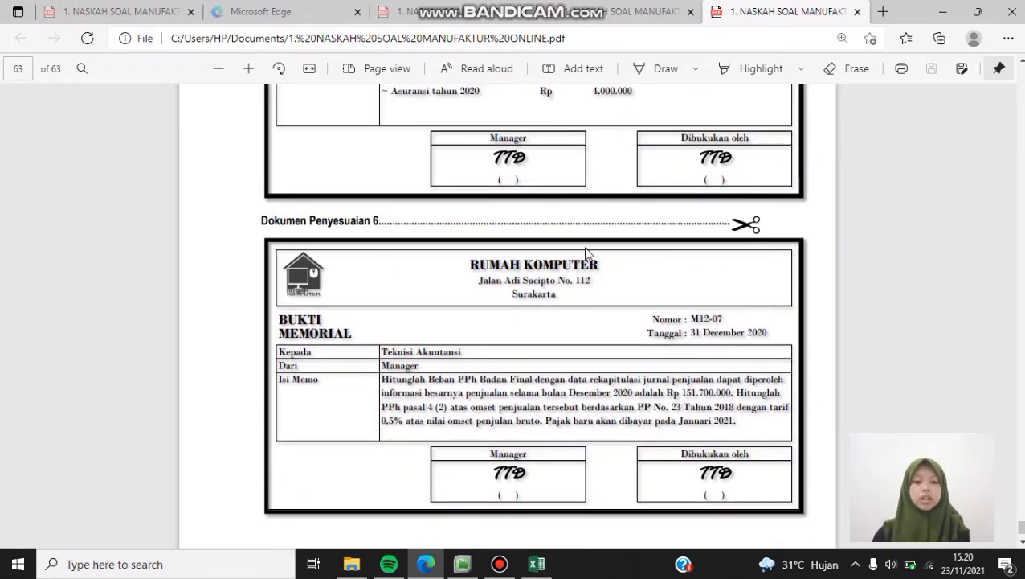
scroll(586, 253, down, 1)
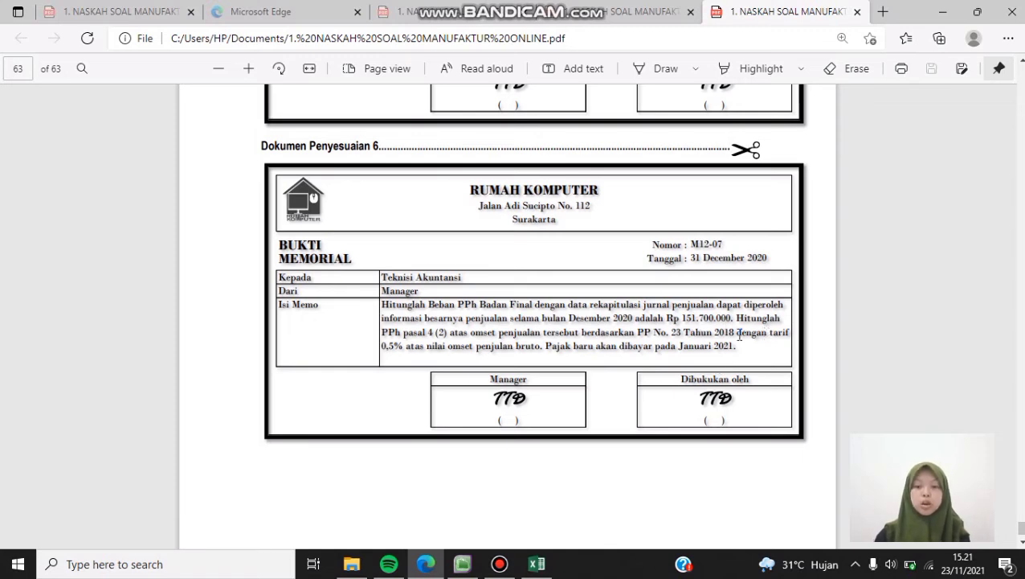
click(536, 567)
click(119, 353)
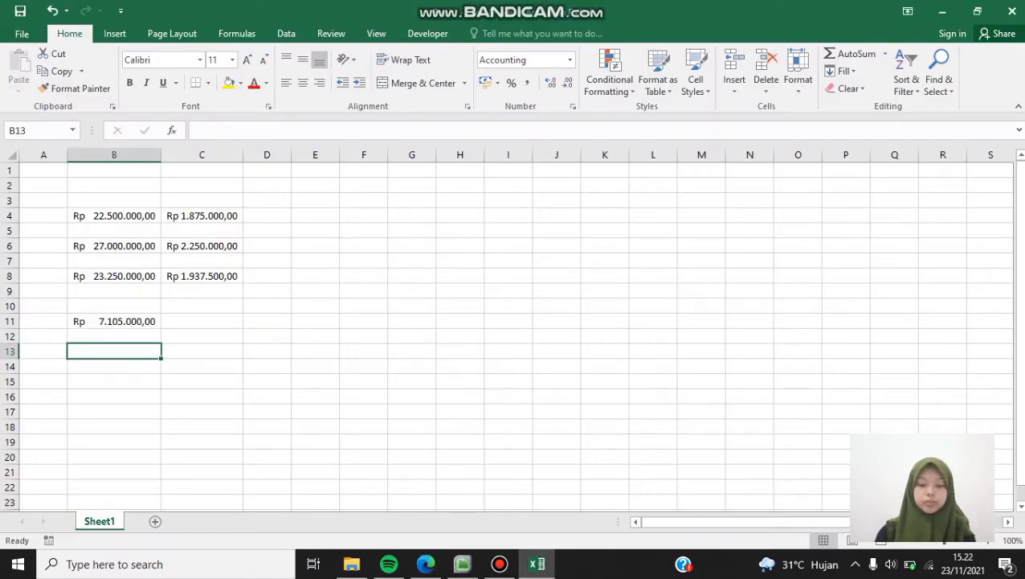
text(=1)
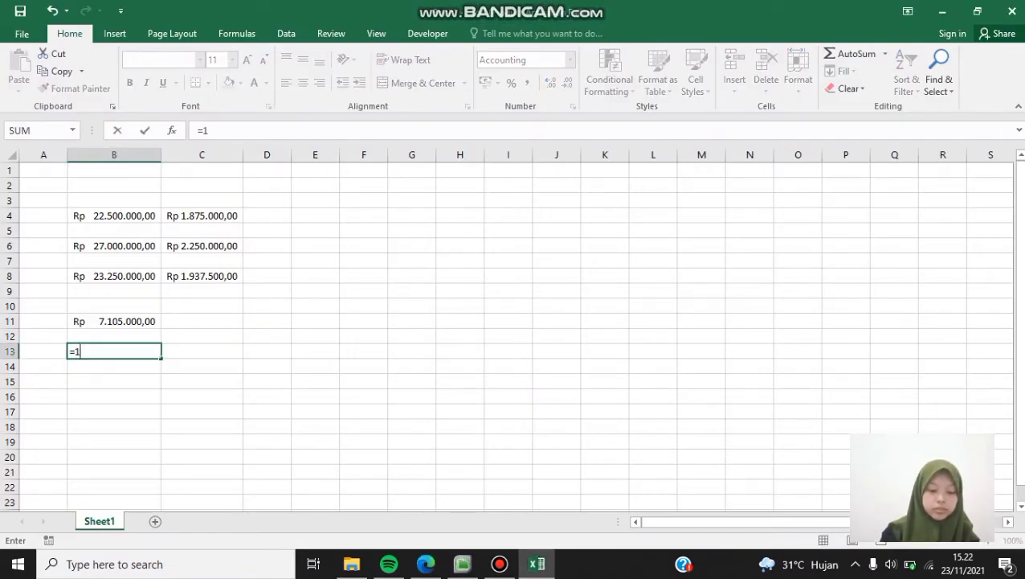
text(5170000)
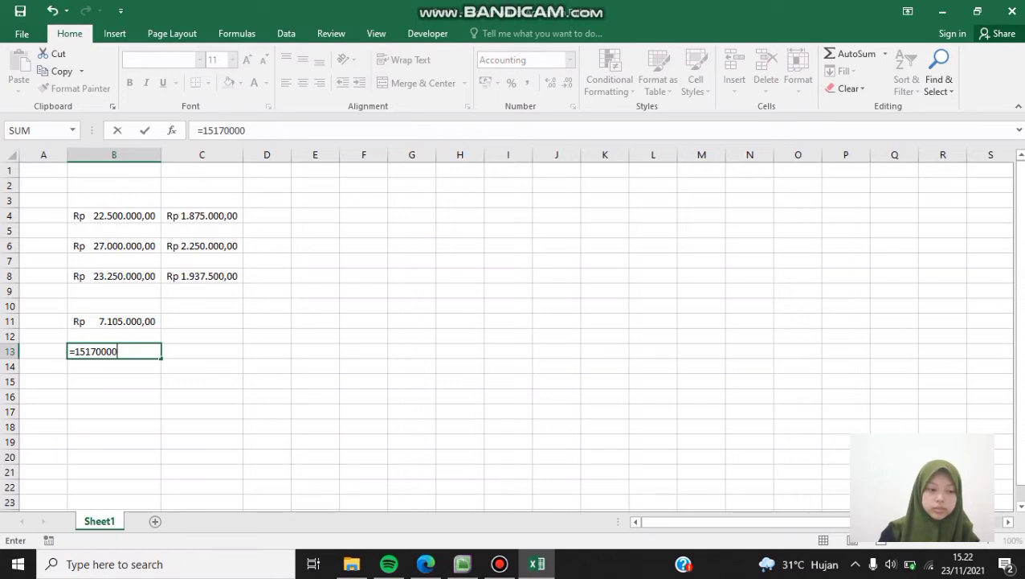
text(0)
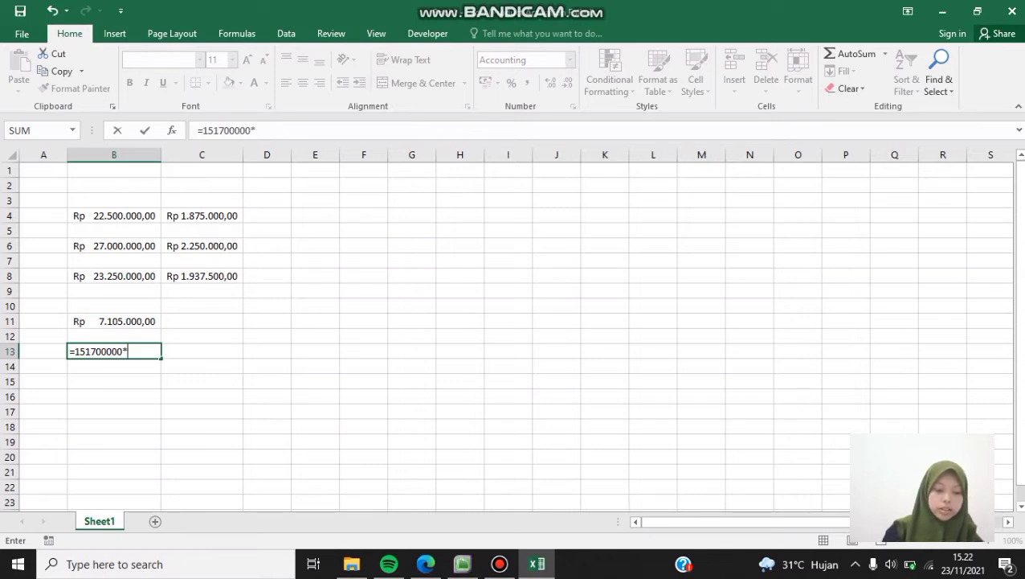
text(*0,5)
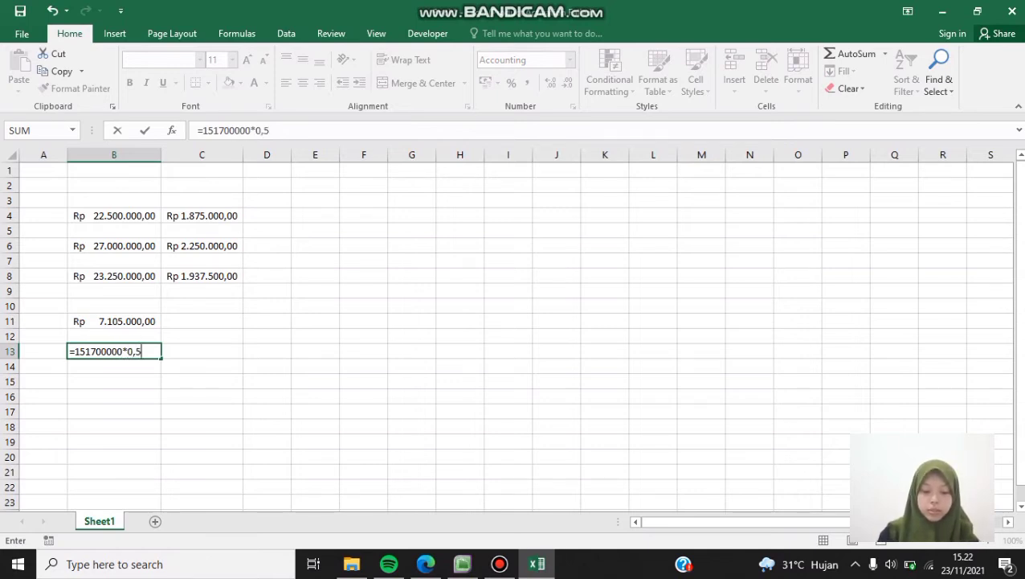
text(%)
key(Return)
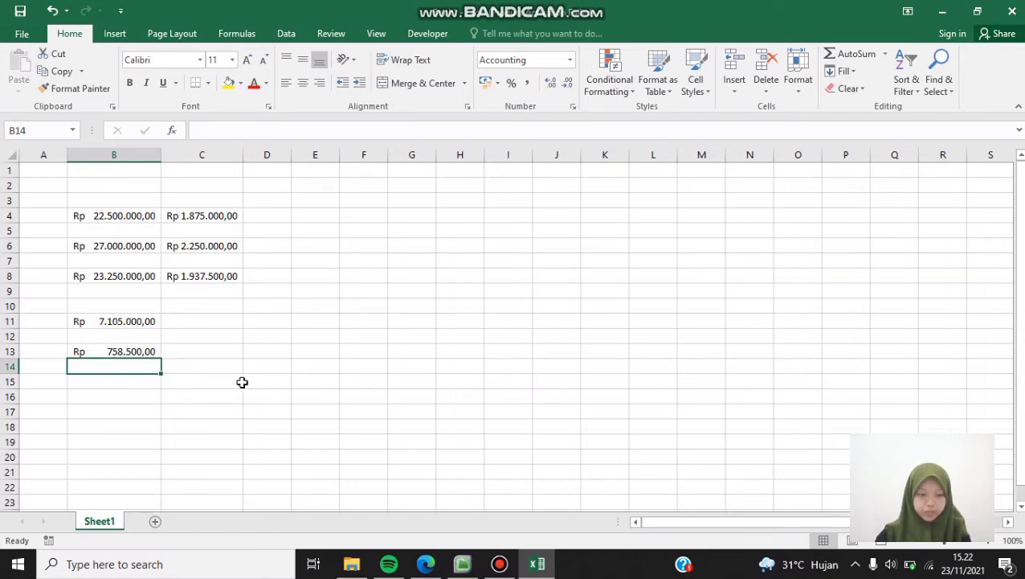
- Start a new general journal entry in MYOB and number it M12-07, checking the number against the memo in the Edge PDF
click(427, 565)
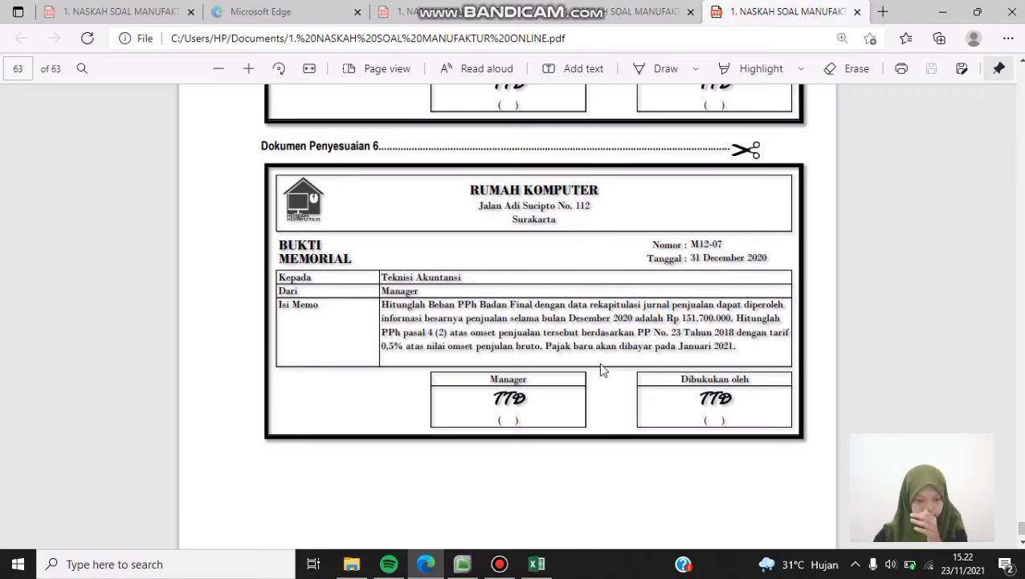
click(472, 567)
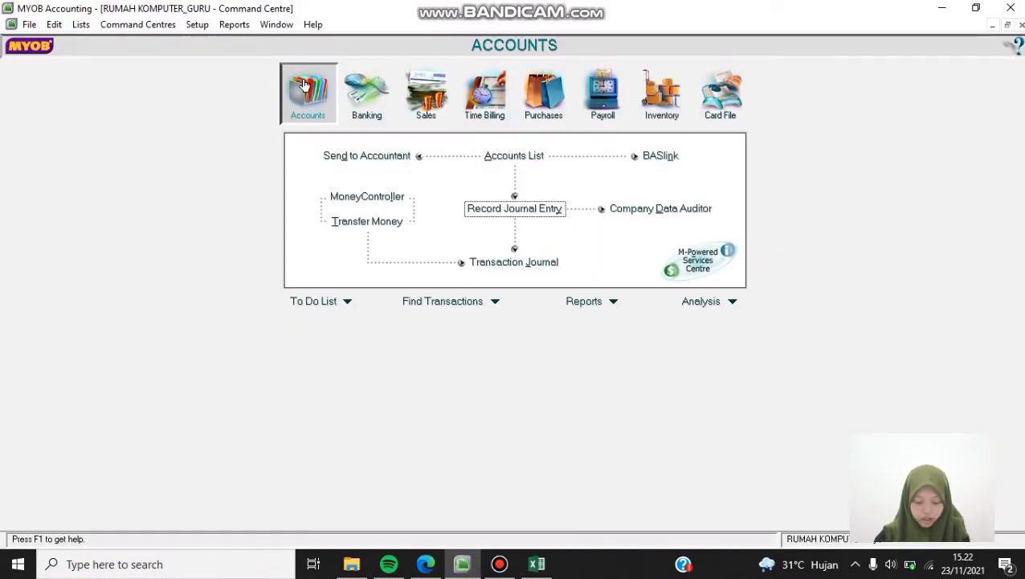
click(505, 209)
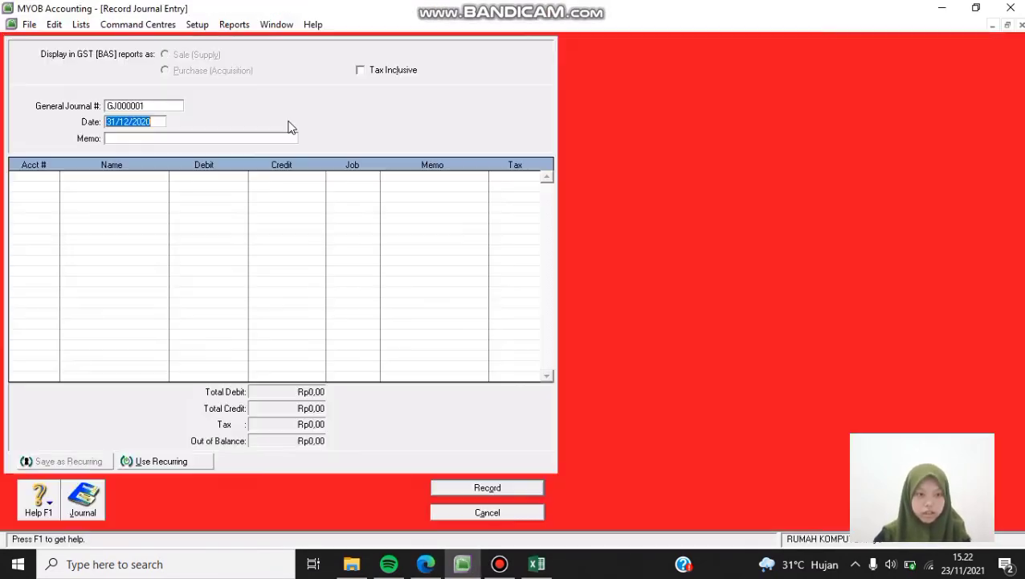
click(121, 106)
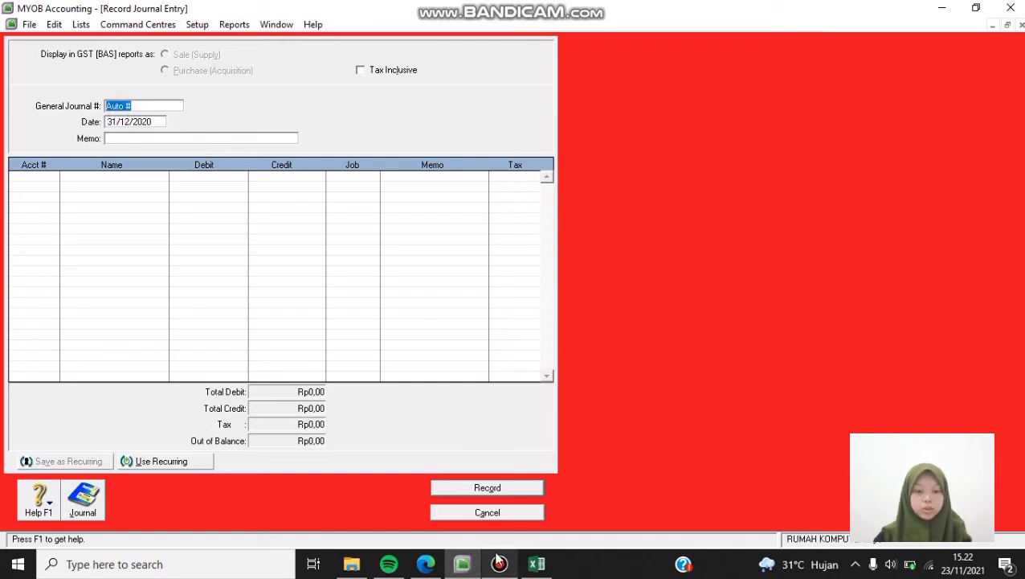
click(426, 563)
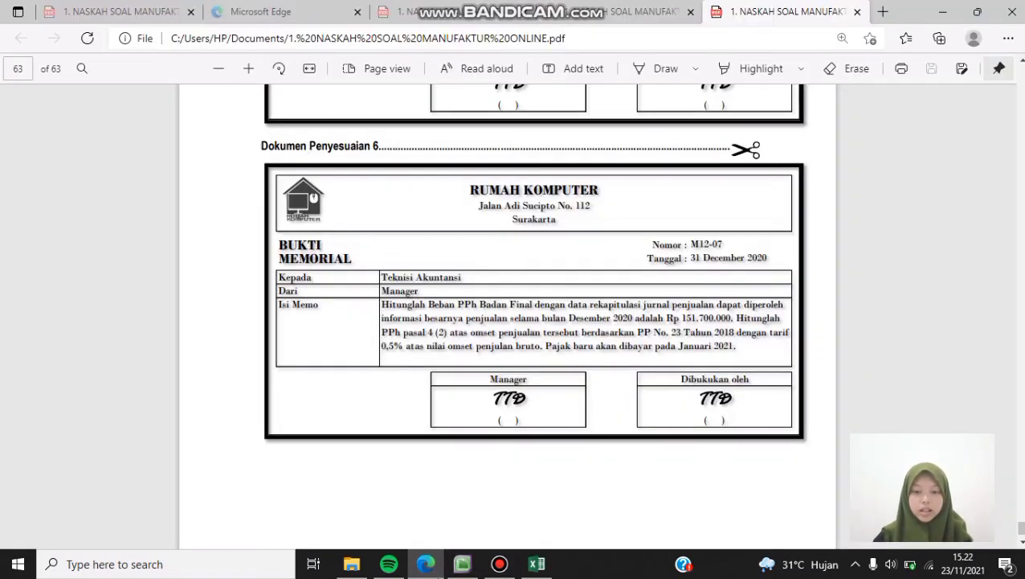
key(alt+Tab)
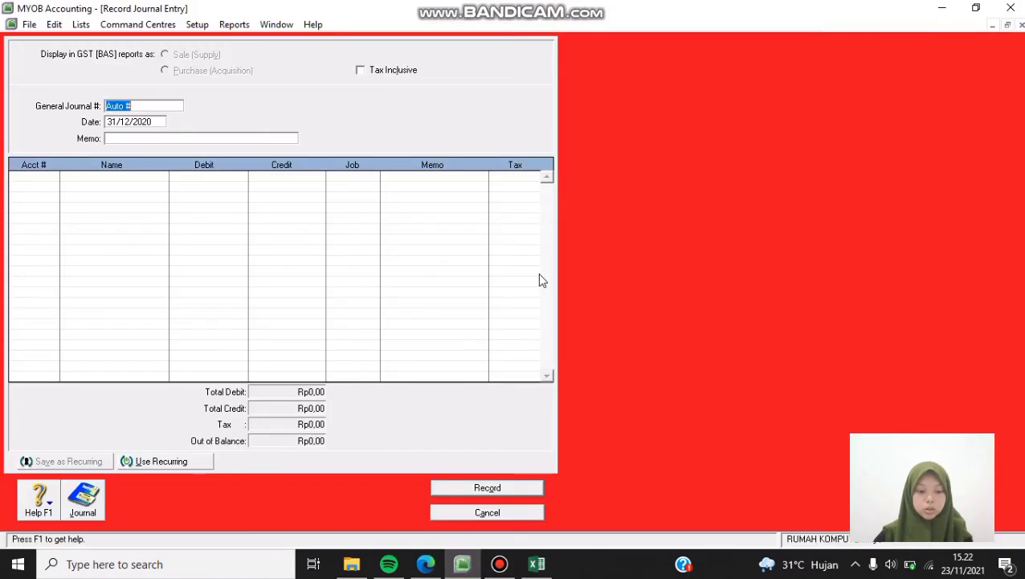
text(M)
key(BackSpace)
text(M)
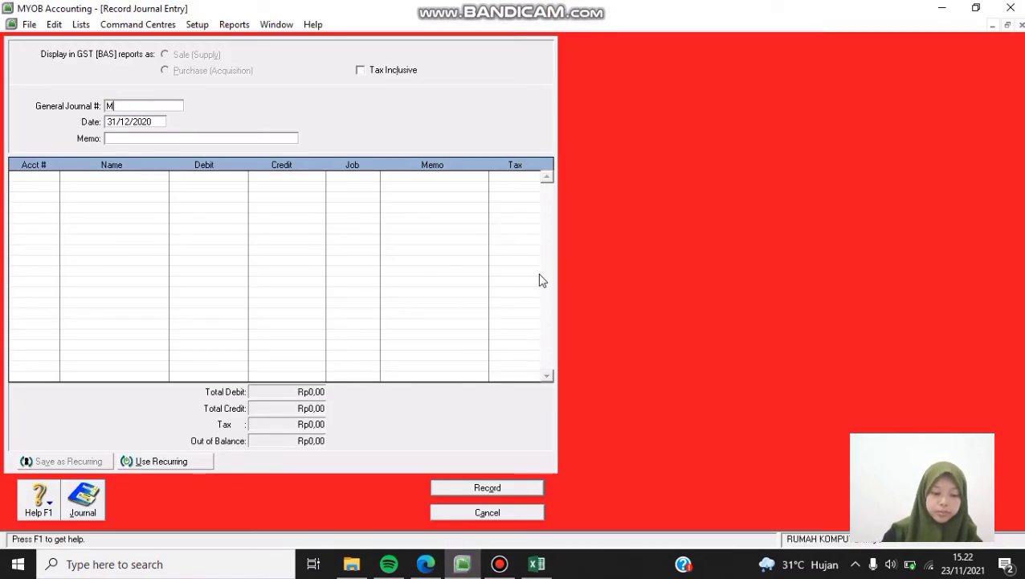
text(12-07)
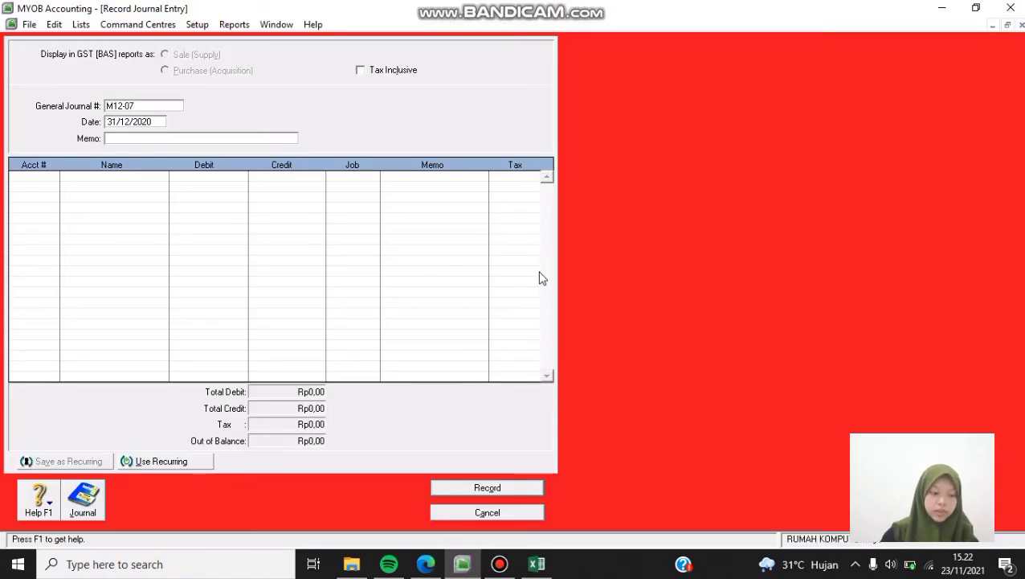
- Enter the journal memo "Penyesuaian beban PPH Badan Final Bulan Desember 2020" for entry M12-07
key(Tab)
click(162, 137)
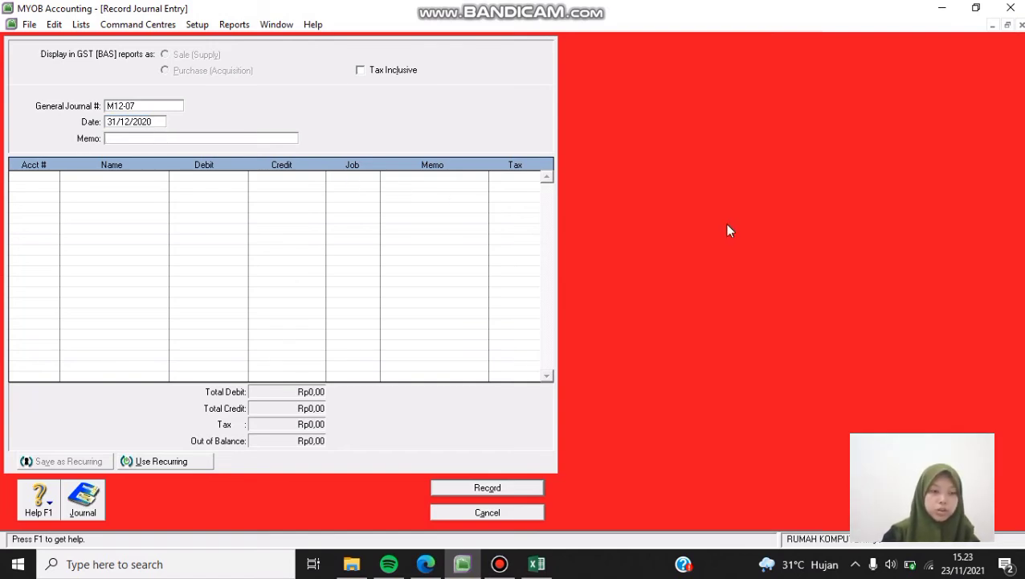
text(P)
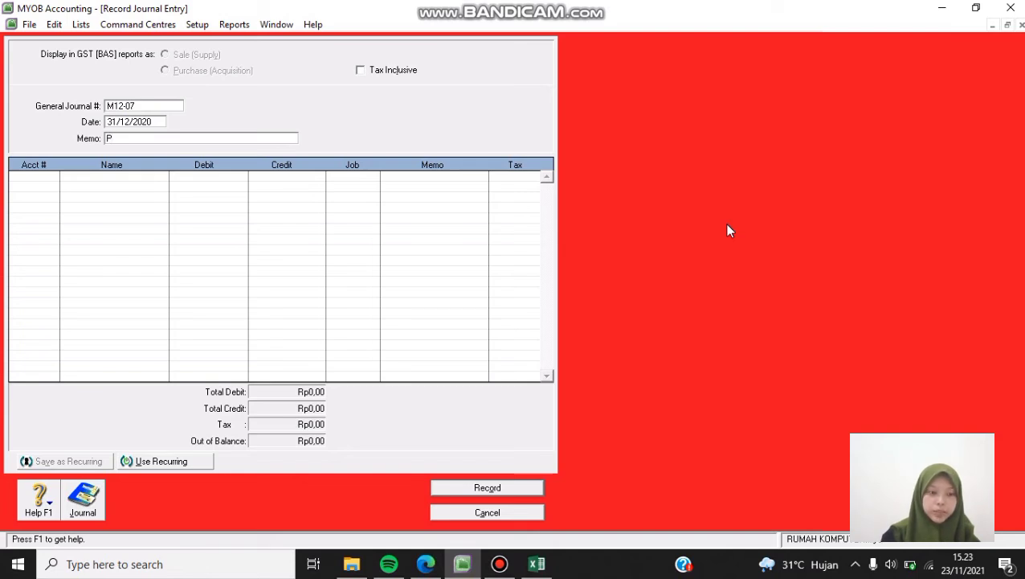
text(enyes)
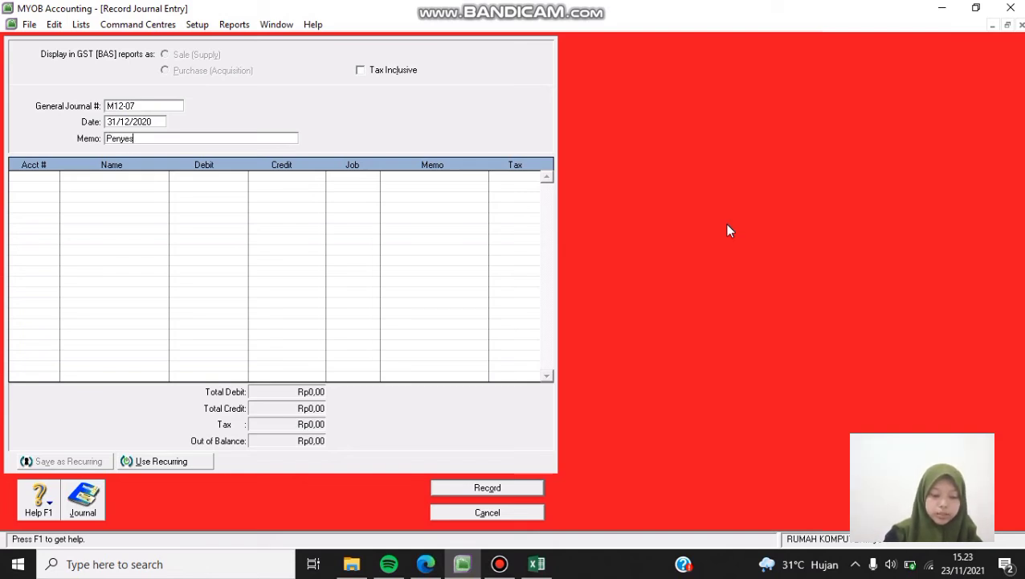
text(uaian beba)
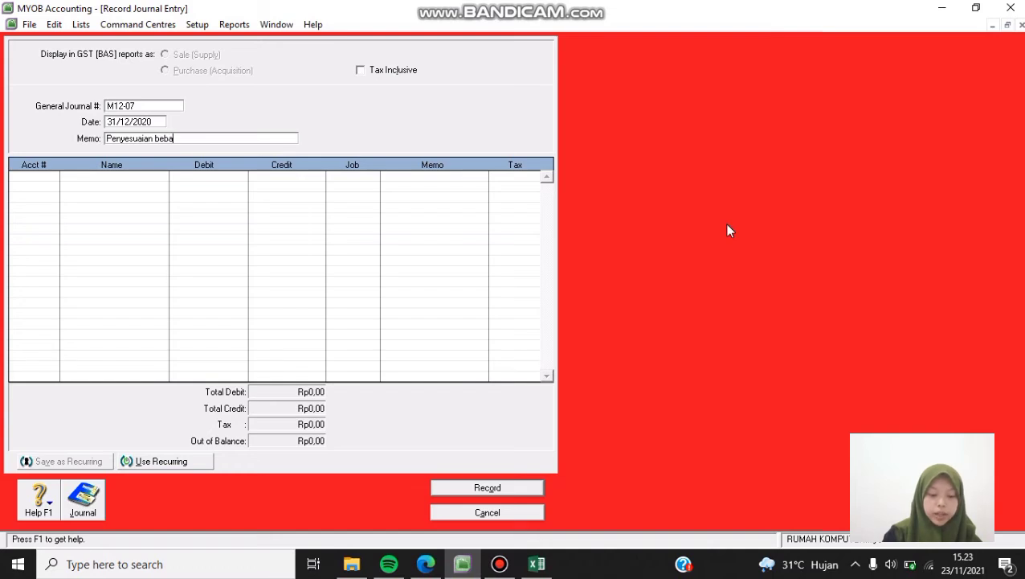
text(n)
text( PP)
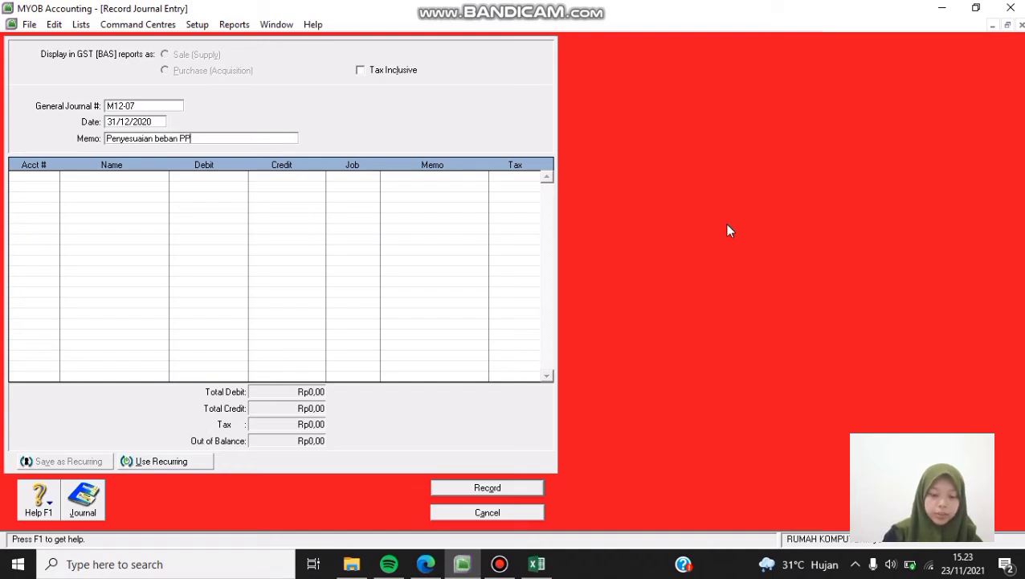
text(H Badan )
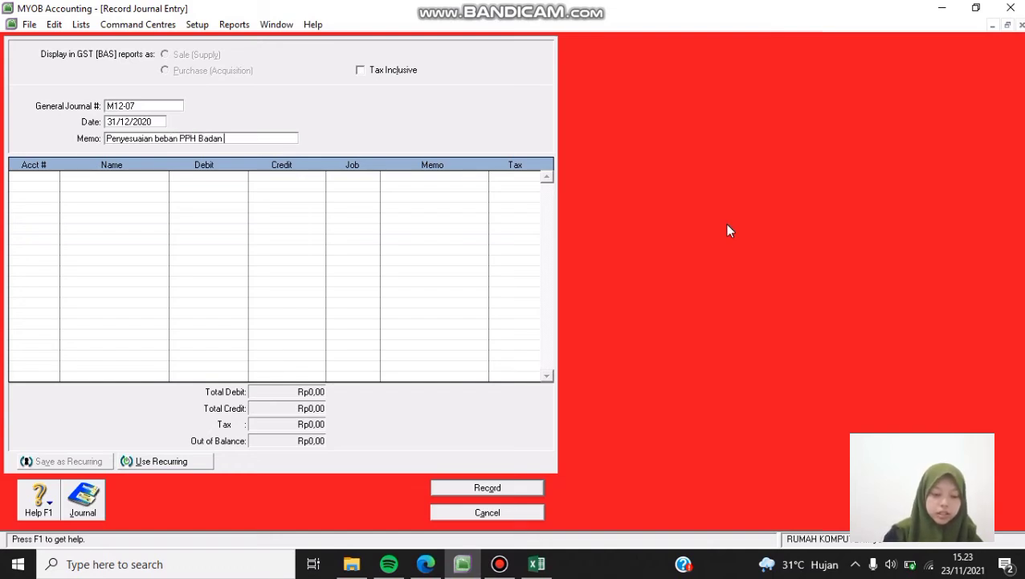
text(Final Bu)
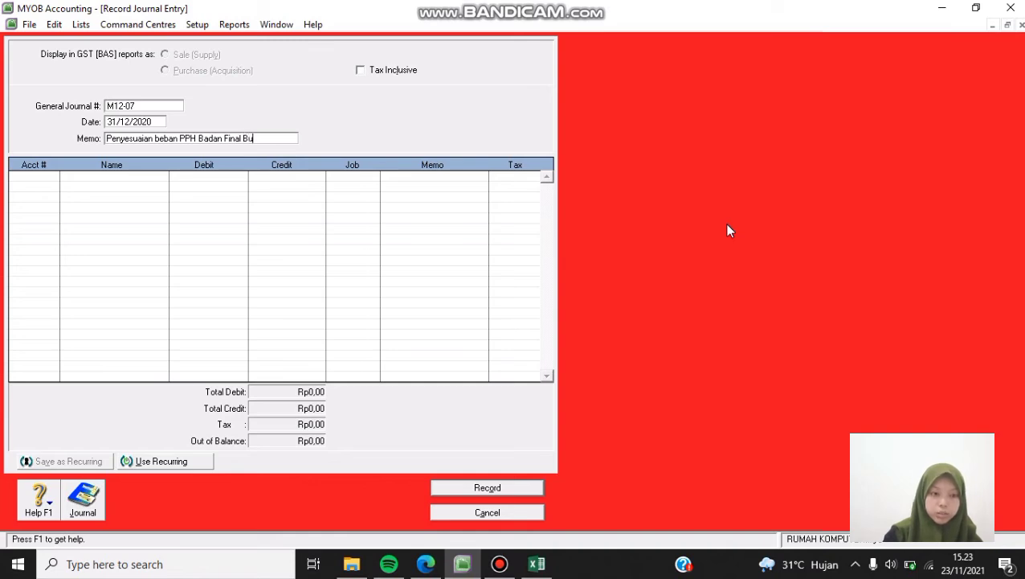
text(lan Dese)
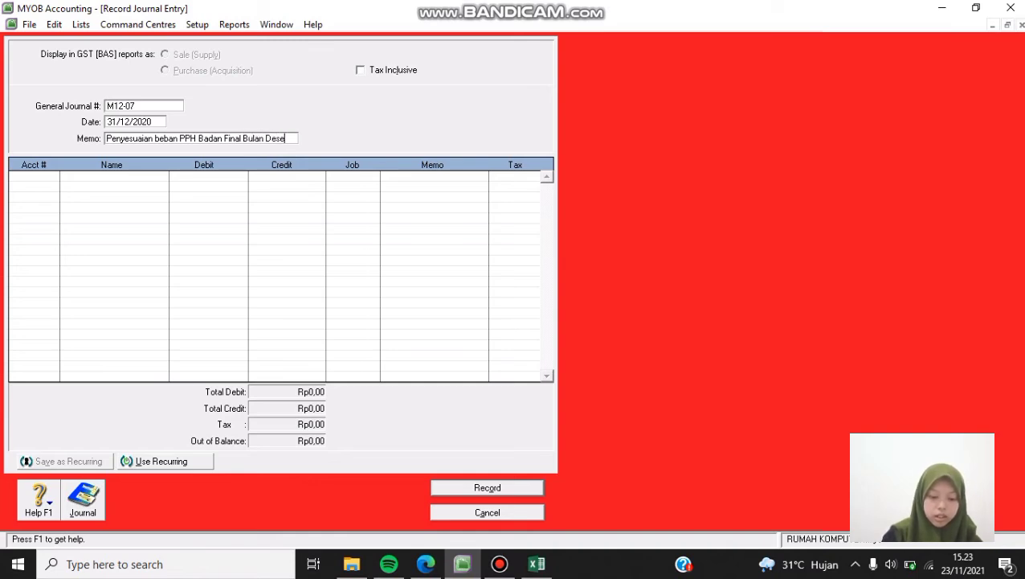
text(mber 2020)
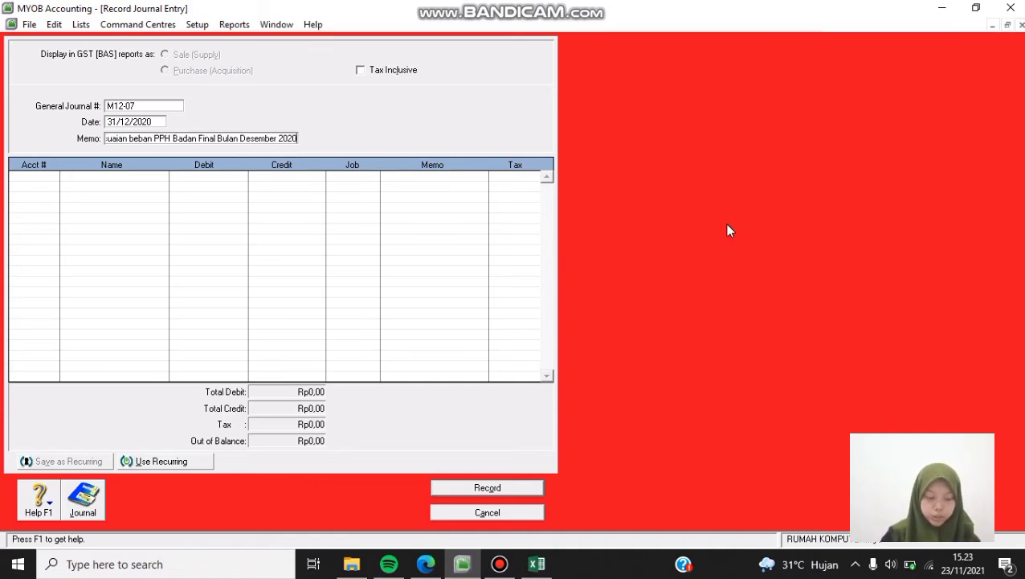
key(Tab)
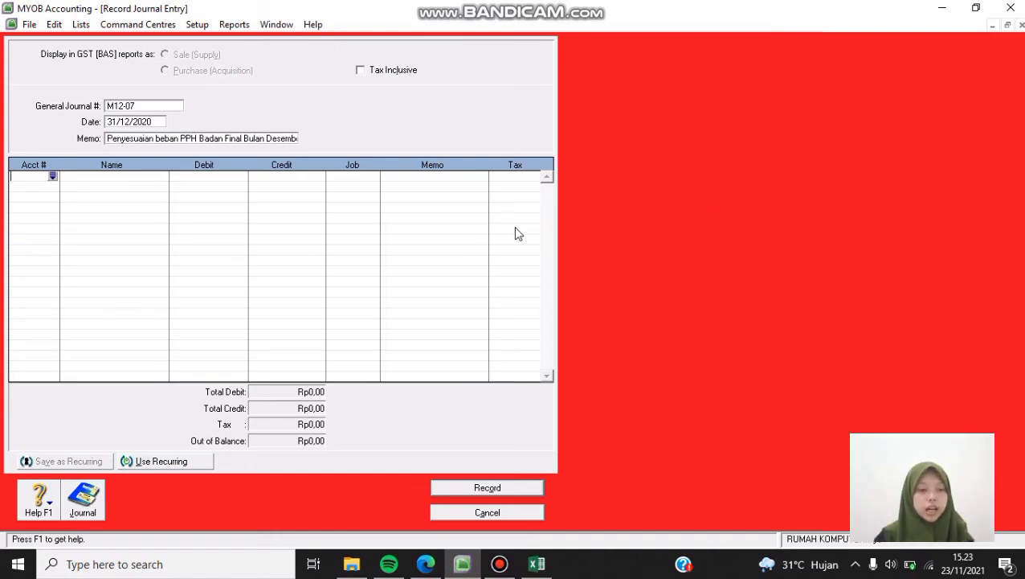
- Add a journal line for account 9-3000 Income Tax Expense with a debit of Rp758.500, taking the amount from the Excel calculation
click(52, 176)
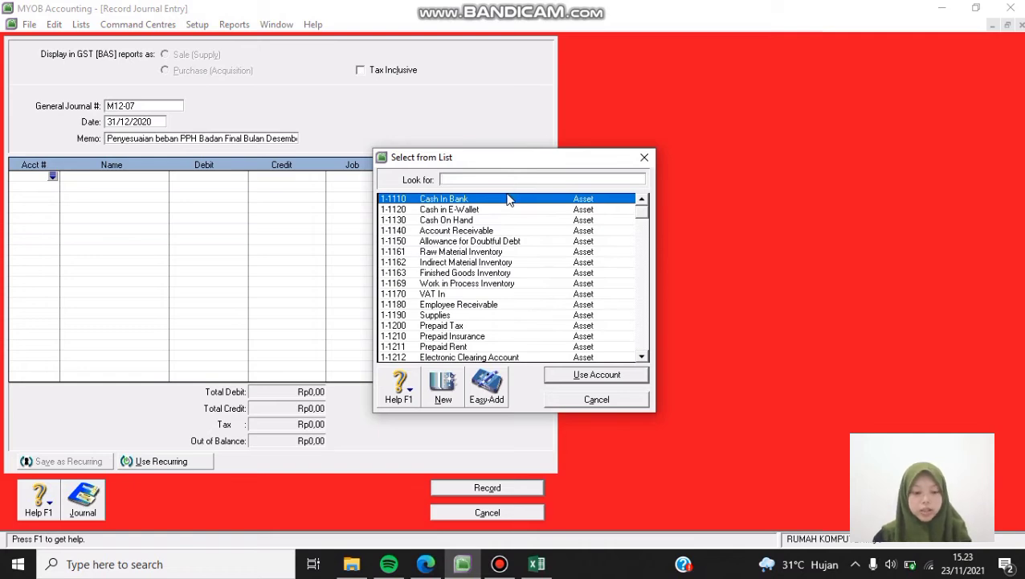
text(6)
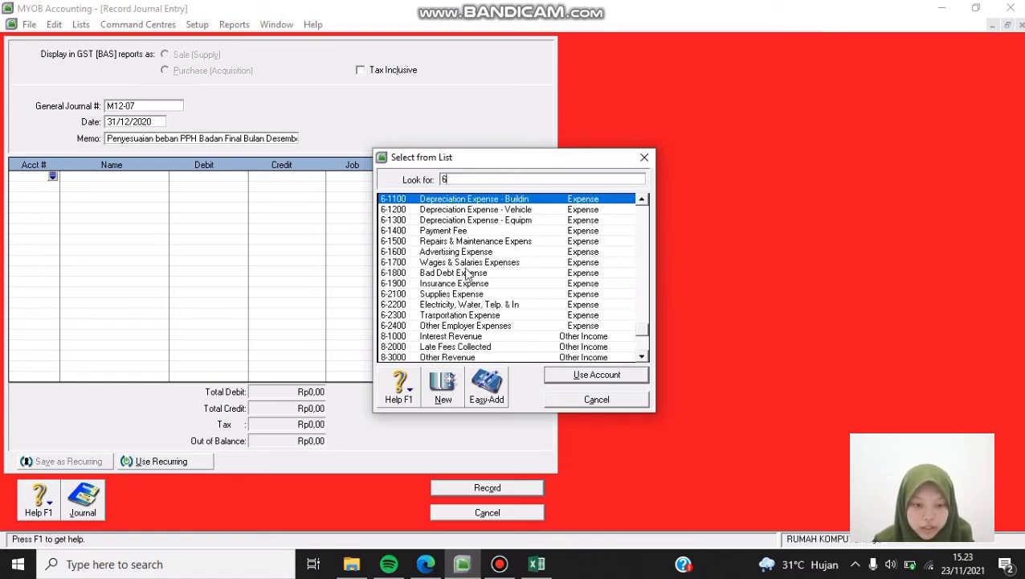
scroll(514, 256, down, 2)
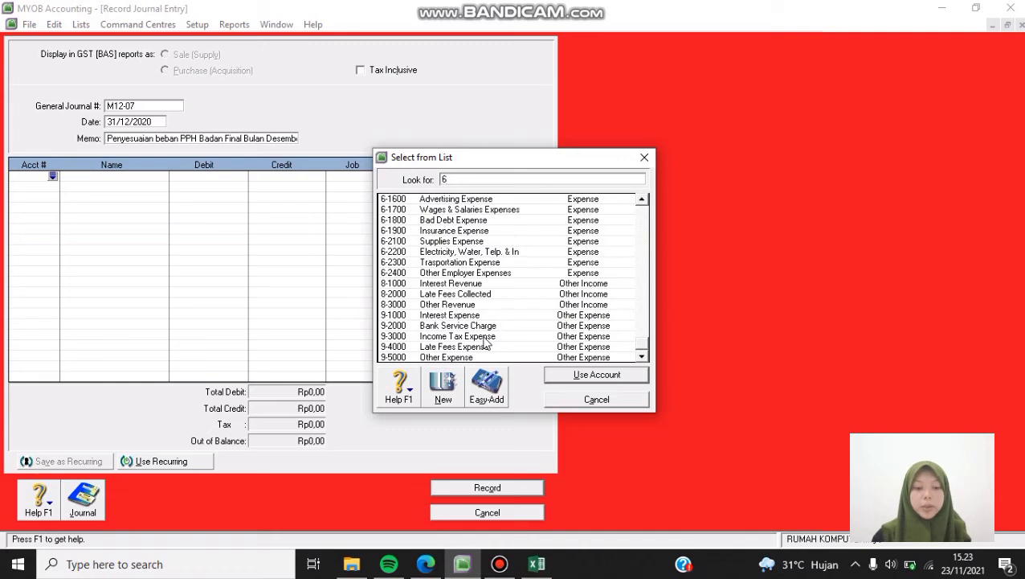
click(419, 338)
double_click(419, 337)
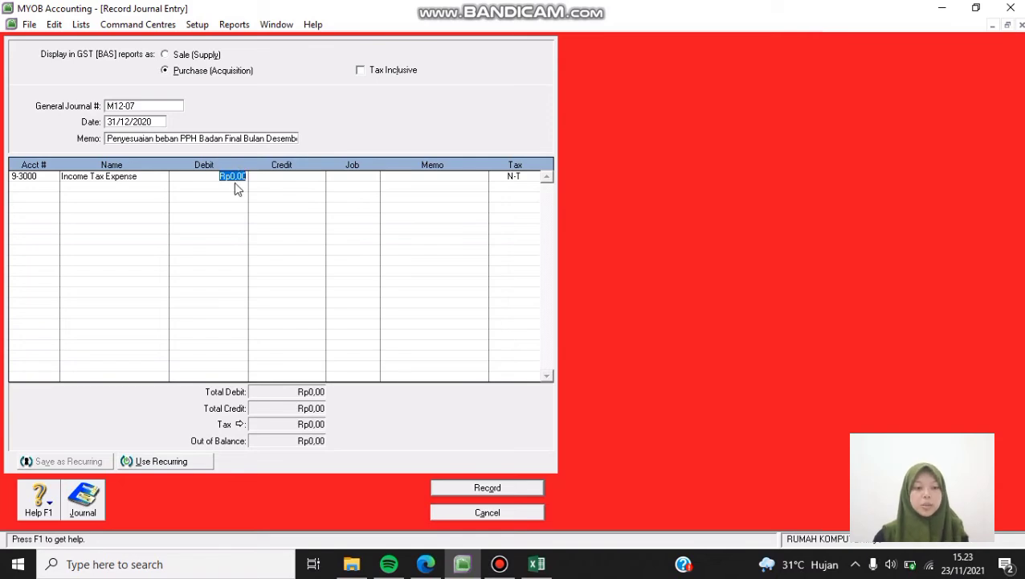
click(537, 564)
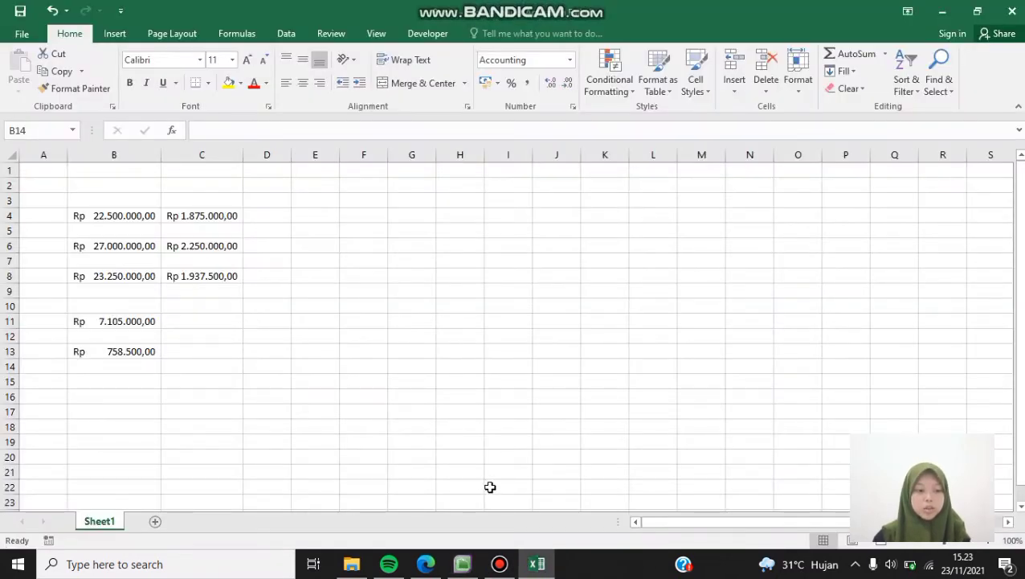
key(alt+Tab)
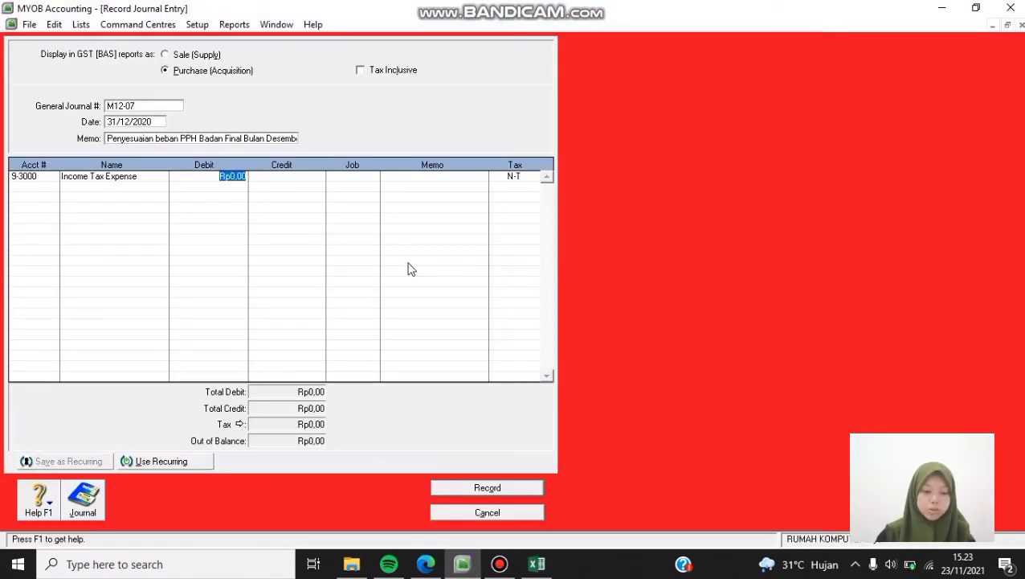
text(750)
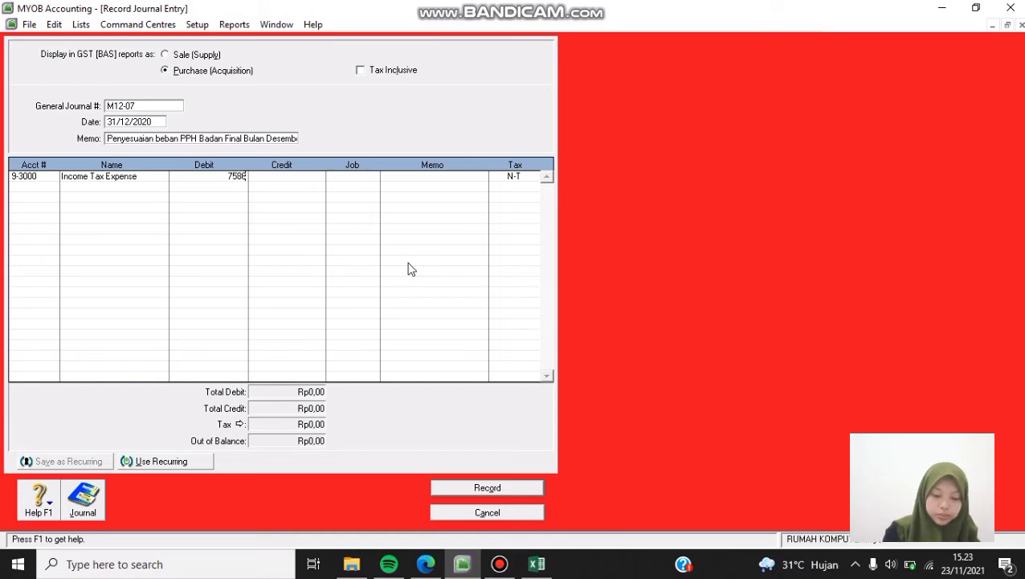
text(500)
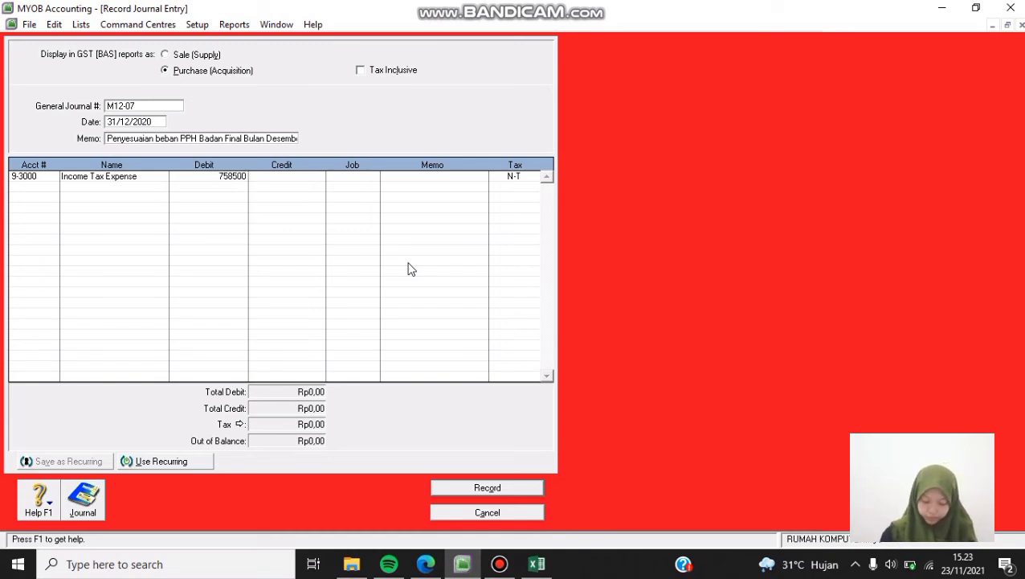
key(Tab)
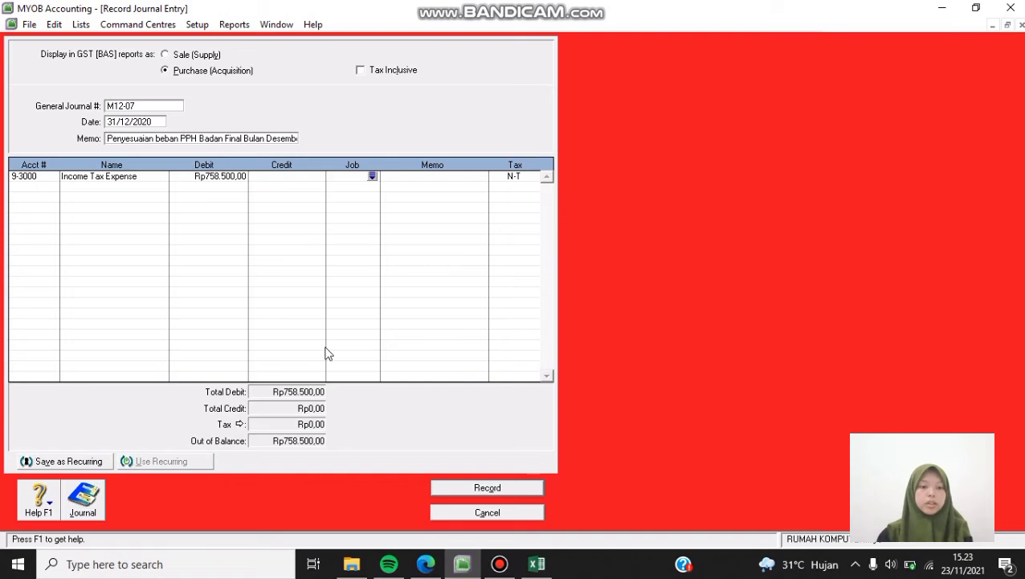
- Add a second journal line for account 2-1500 Income Tax Payable with a credit of Rp758.500
click(37, 190)
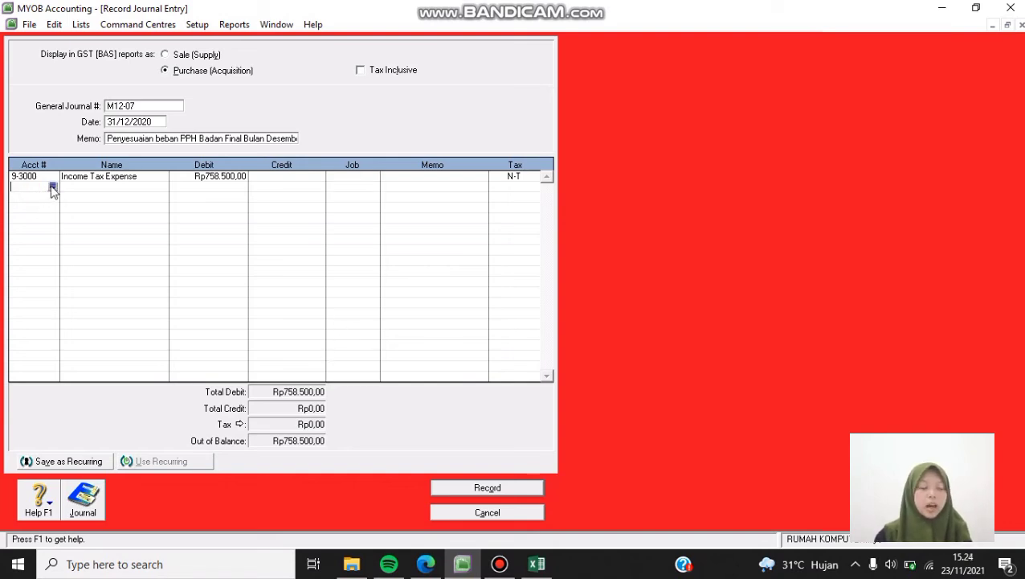
click(53, 188)
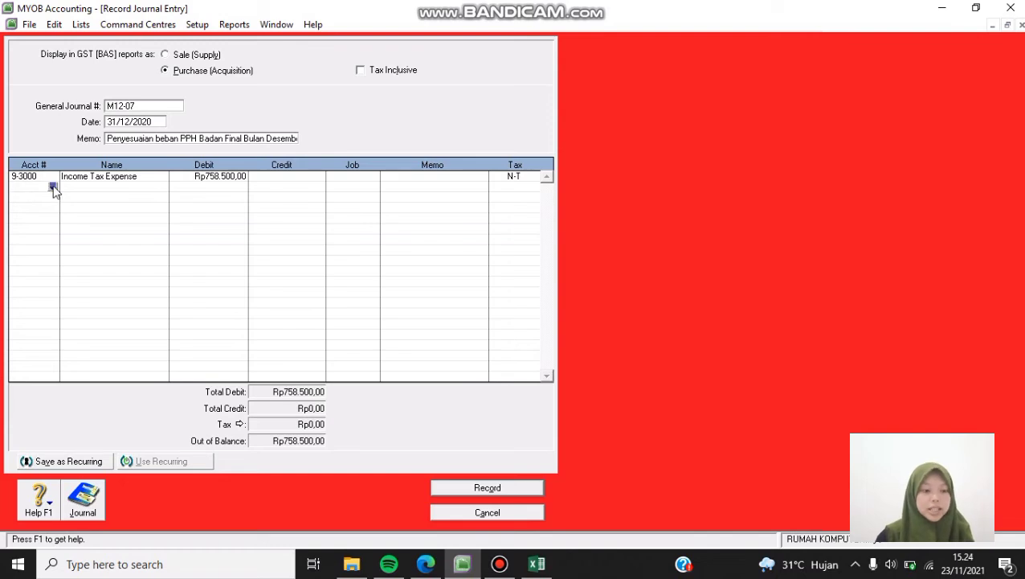
scroll(474, 223, down, 2)
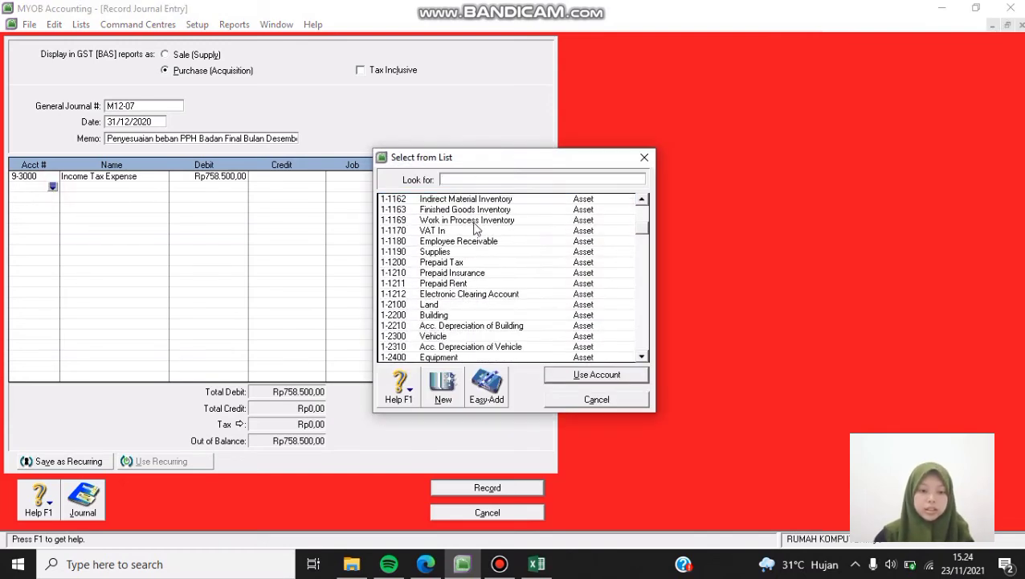
scroll(482, 233, down, 1)
scroll(462, 217, down, 1)
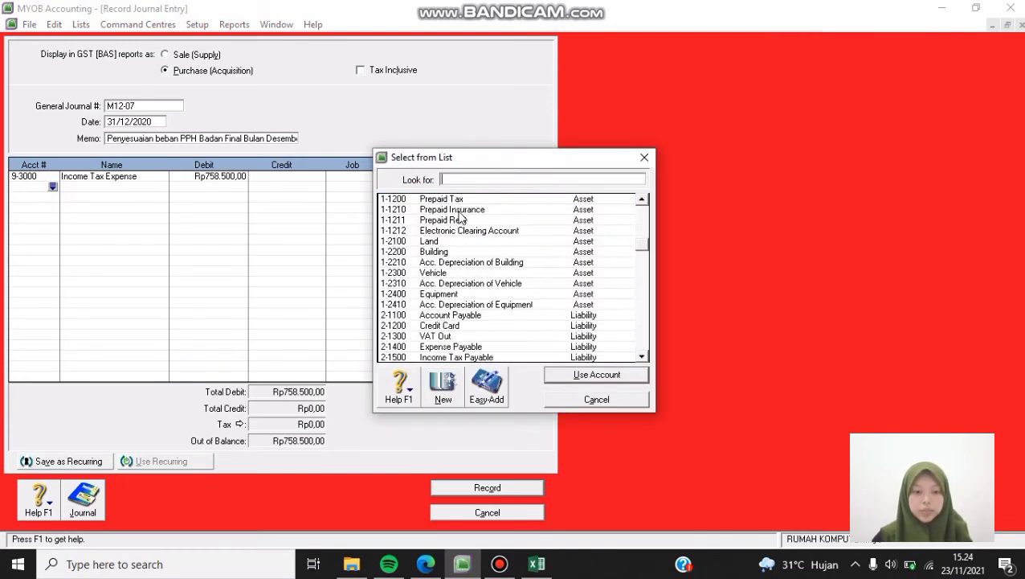
text(2)
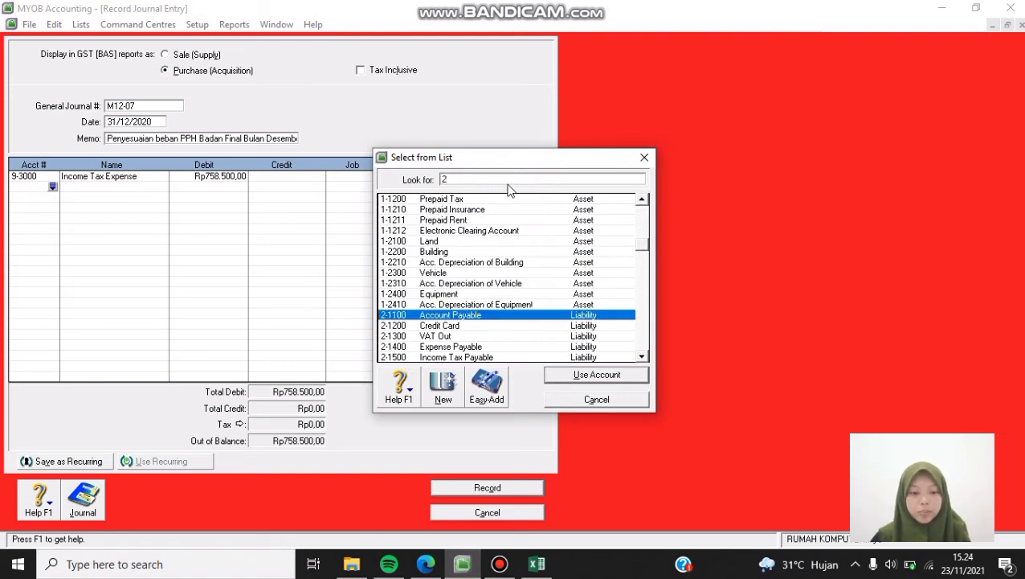
scroll(509, 193, down, 1)
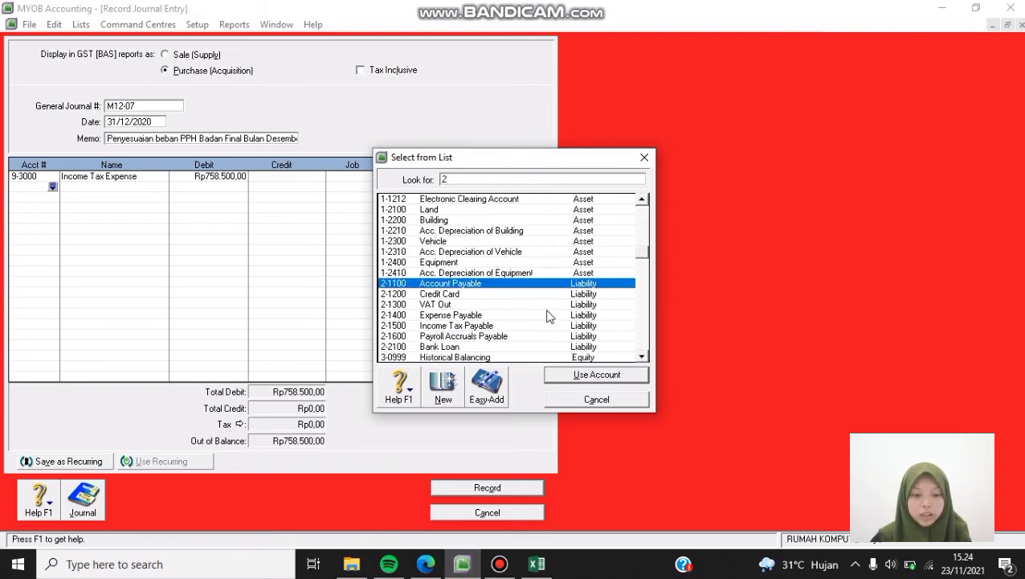
double_click(468, 328)
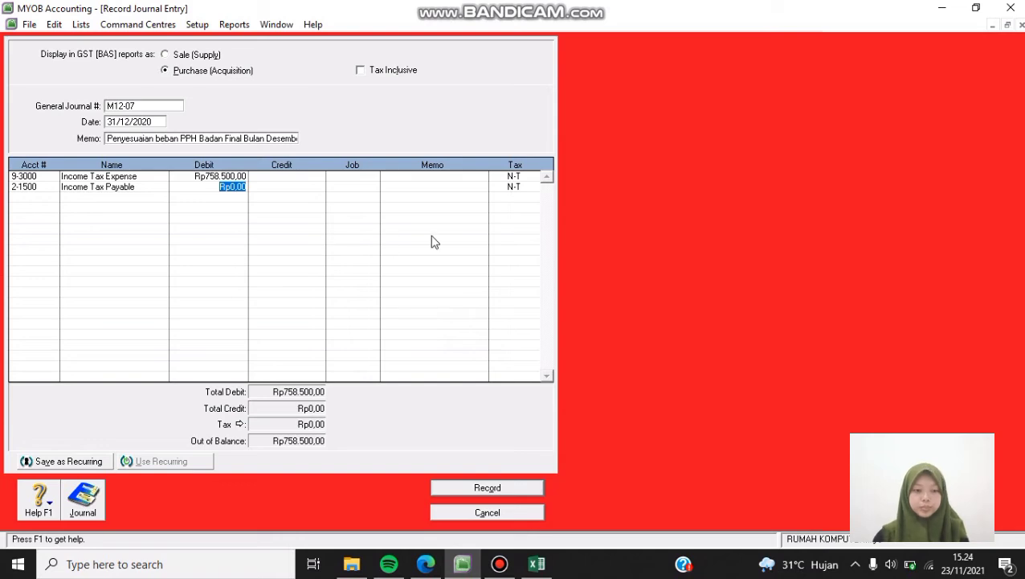
key(Tab)
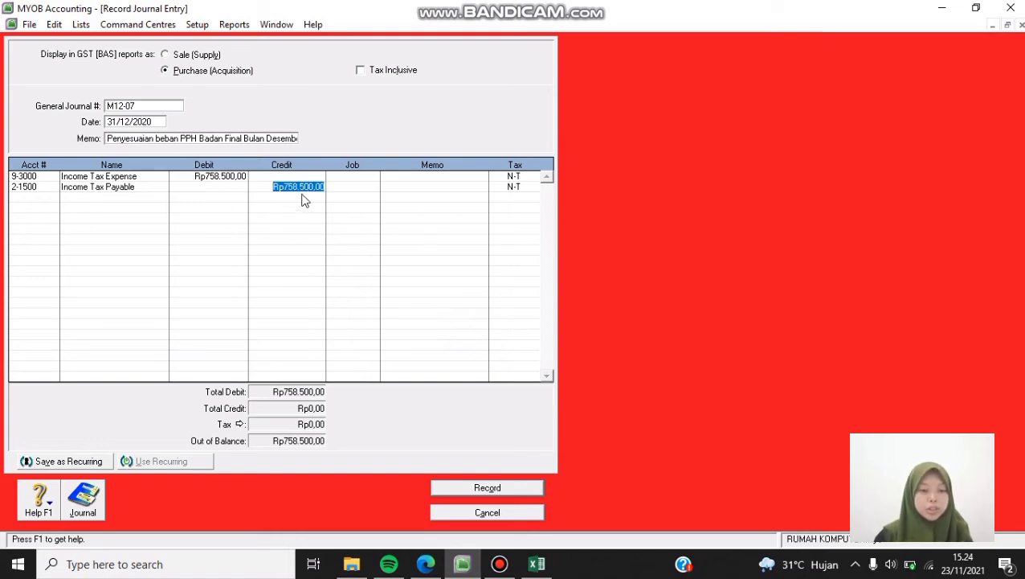
key(Tab)
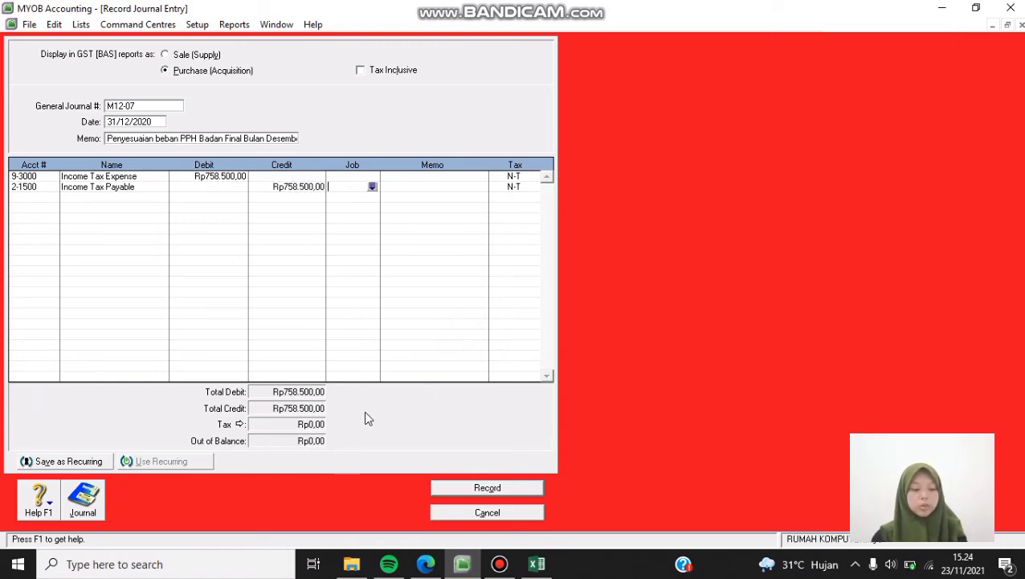
- Review the transaction recap of journal M12-07, then record the entry and leave journal entry
key(ctrl+r)
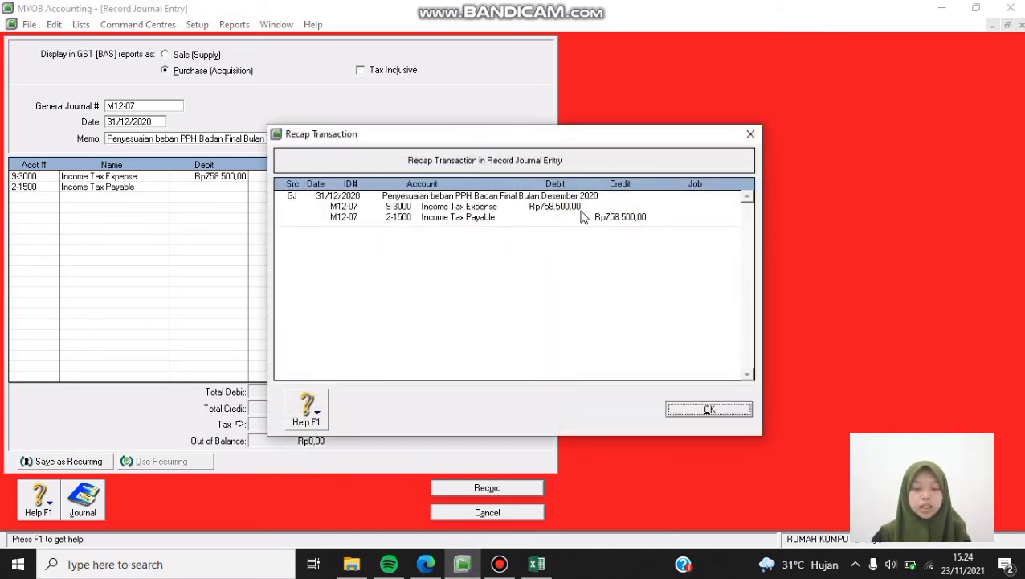
click(709, 409)
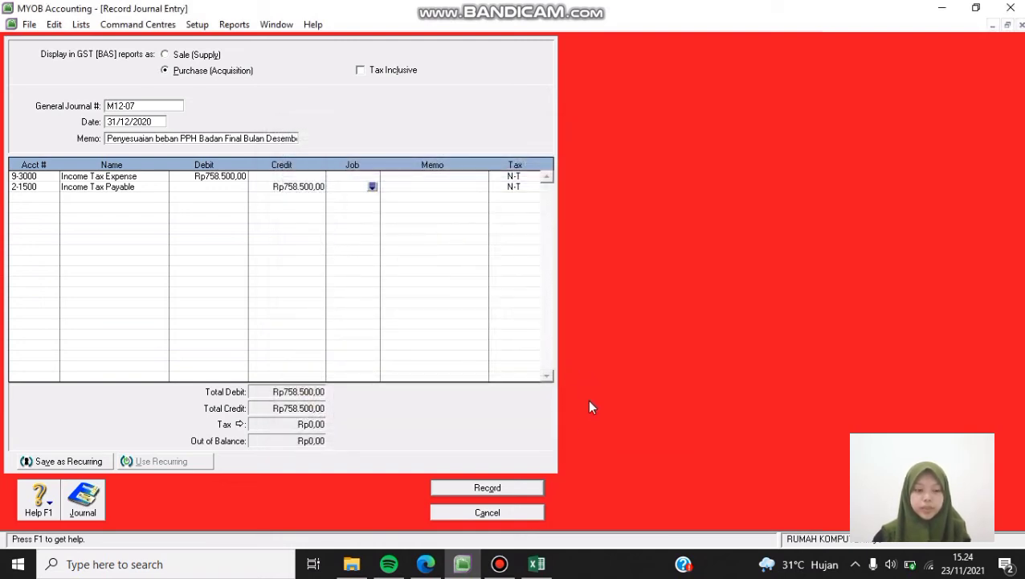
click(480, 487)
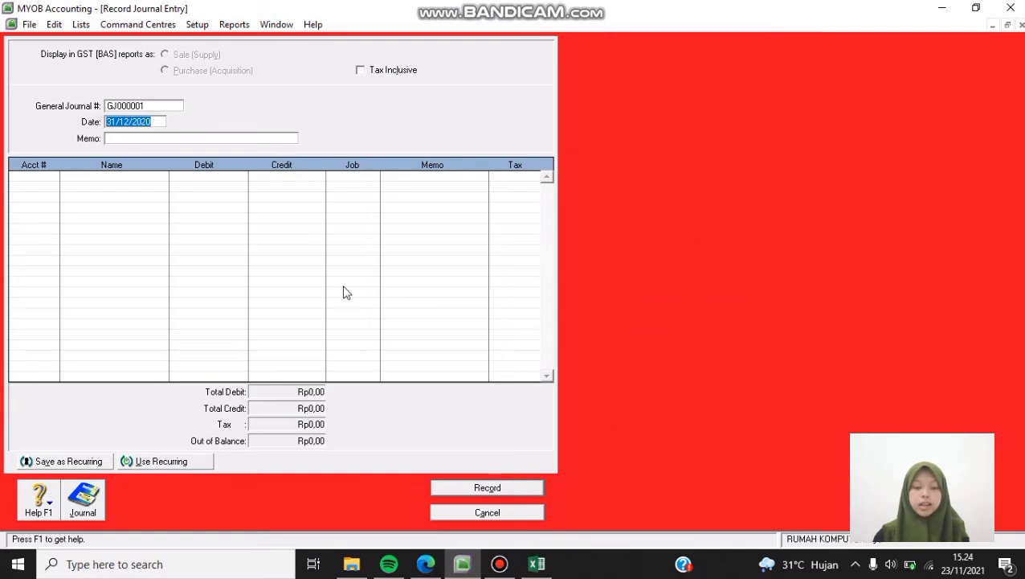
click(492, 512)
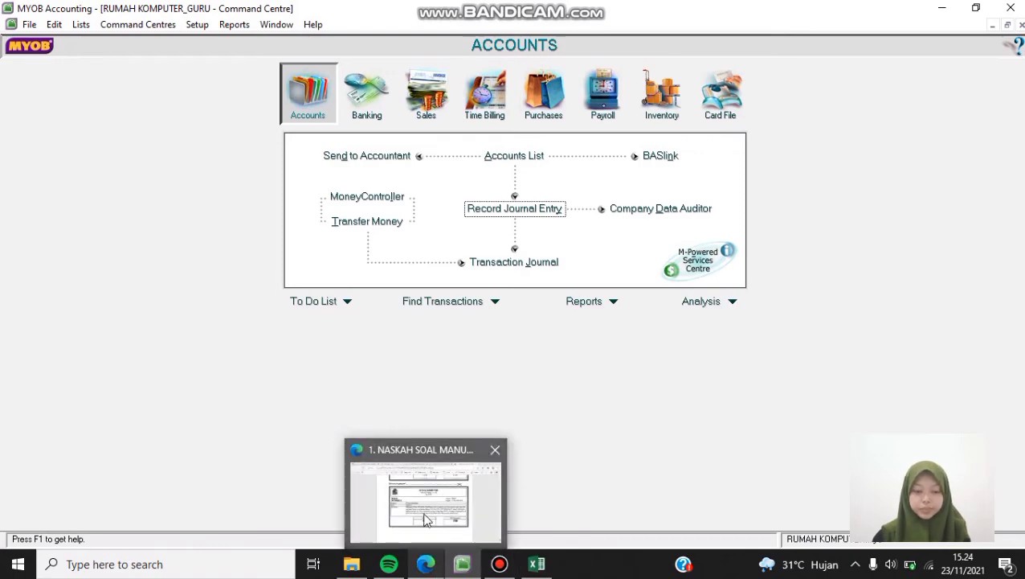
- Check the end of the PDF in Edge for any memo following M12-07
click(426, 514)
scroll(517, 385, down, 2)
scroll(516, 385, up, 4)
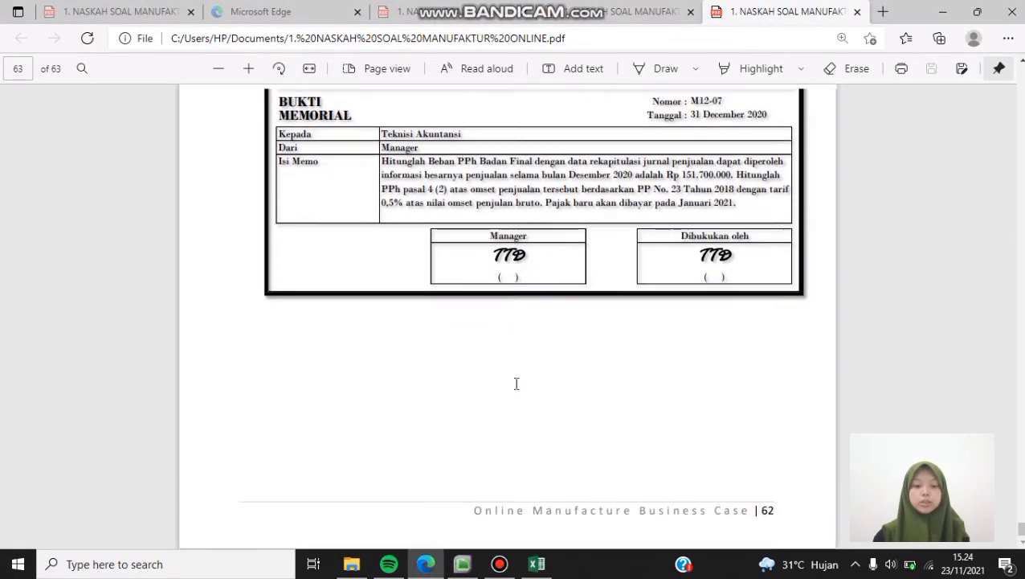
scroll(518, 384, down, 2)
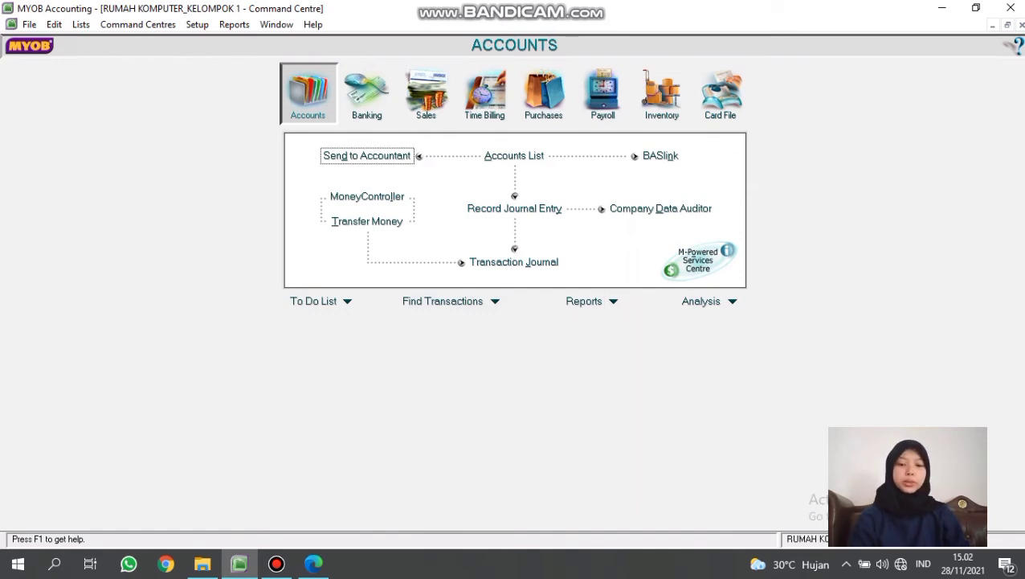
- Display the Profit & Loss [Accrual] report for January through December 2020
click(585, 301)
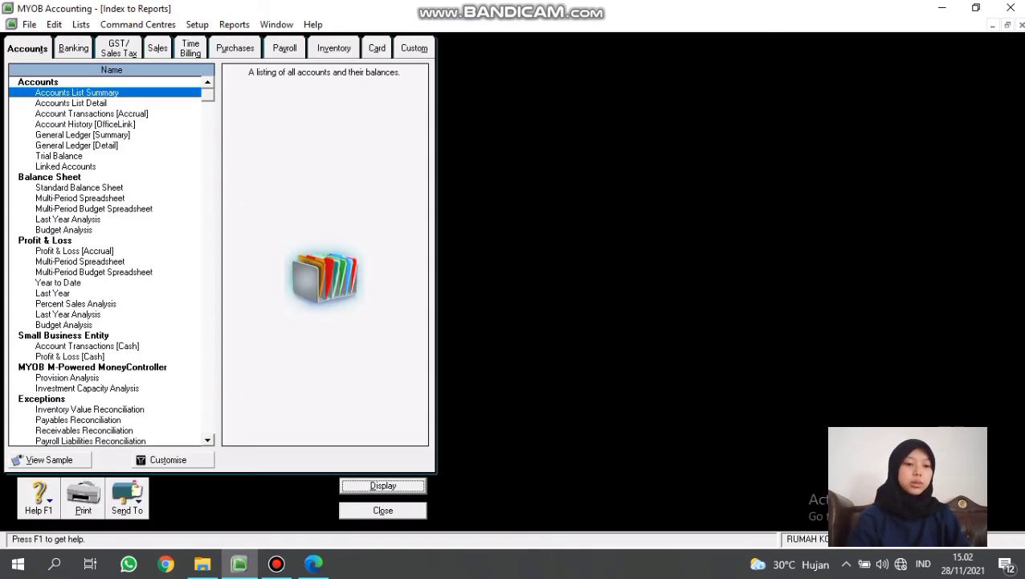
double_click(74, 251)
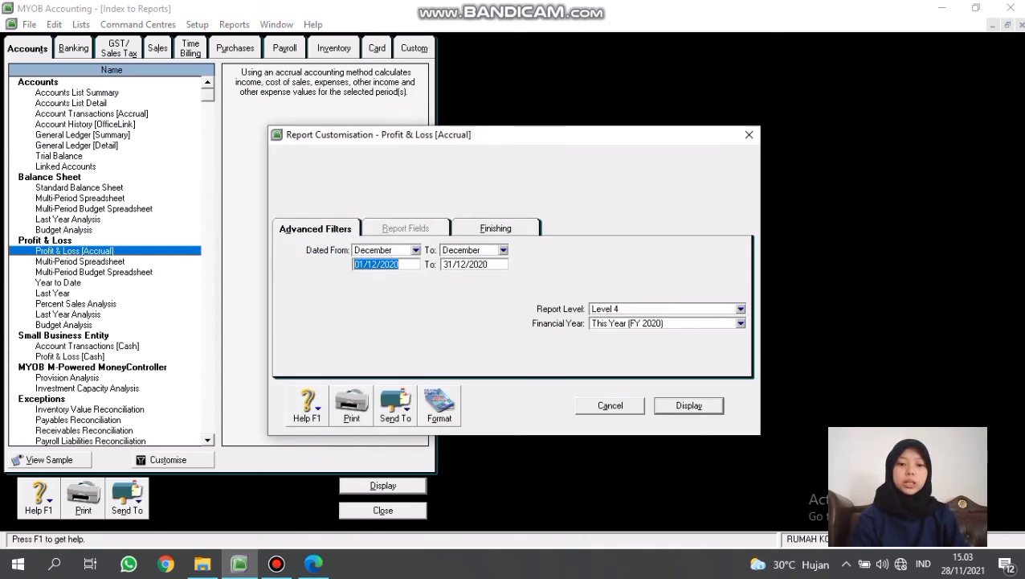
click(416, 250)
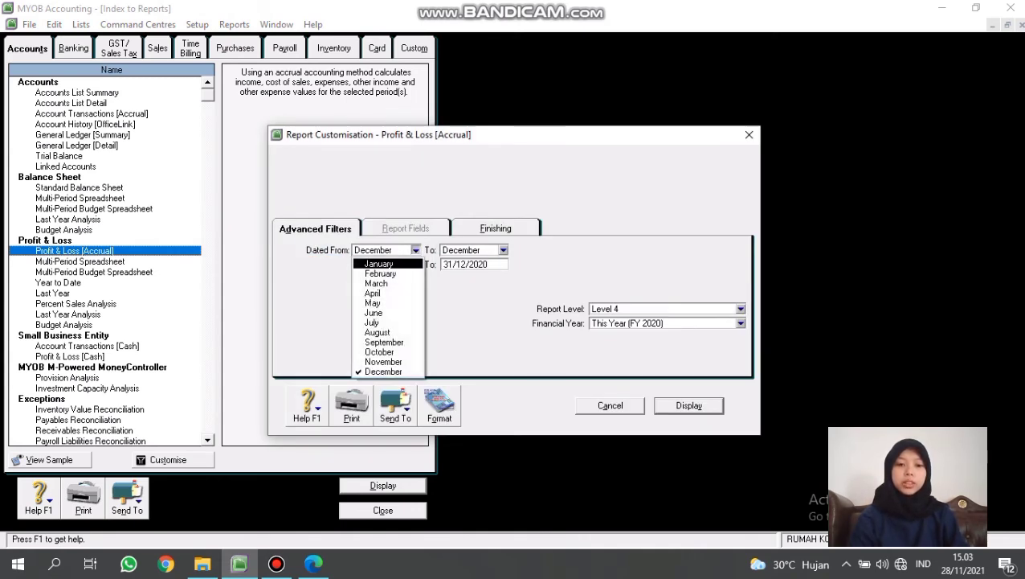
click(378, 264)
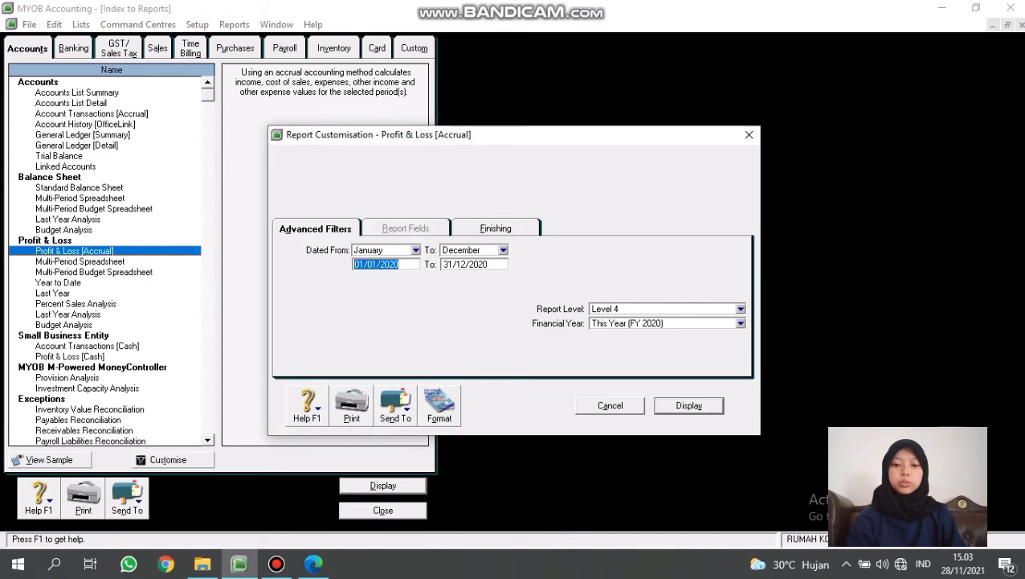
click(689, 405)
scroll(512, 281, down, 3)
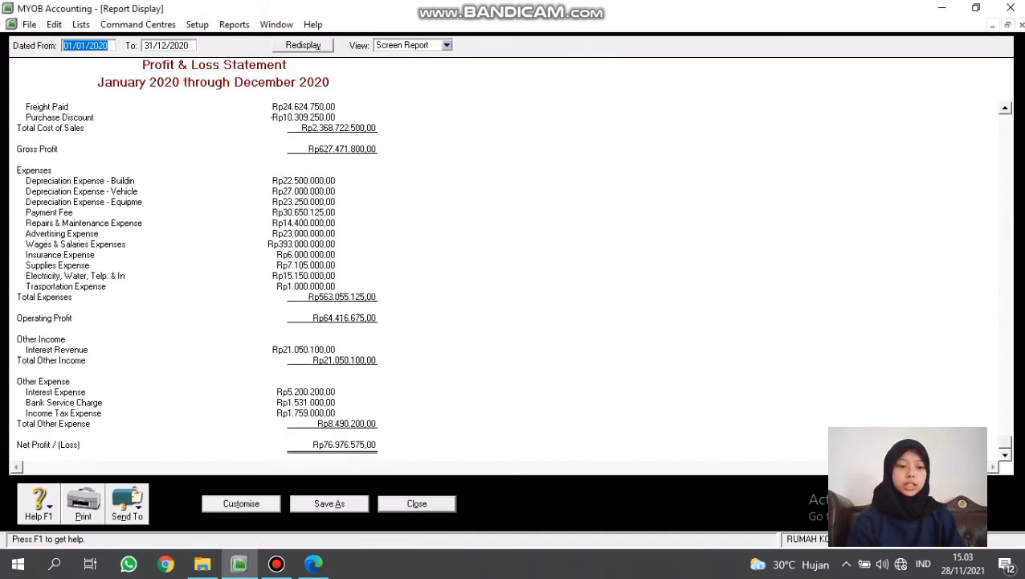
- Export the report as a PDF named "Profit & Loss [Accrual]_KELOMPOK 1" in the KELOMPOK 1 folder on the USB drive, then close the report
click(127, 503)
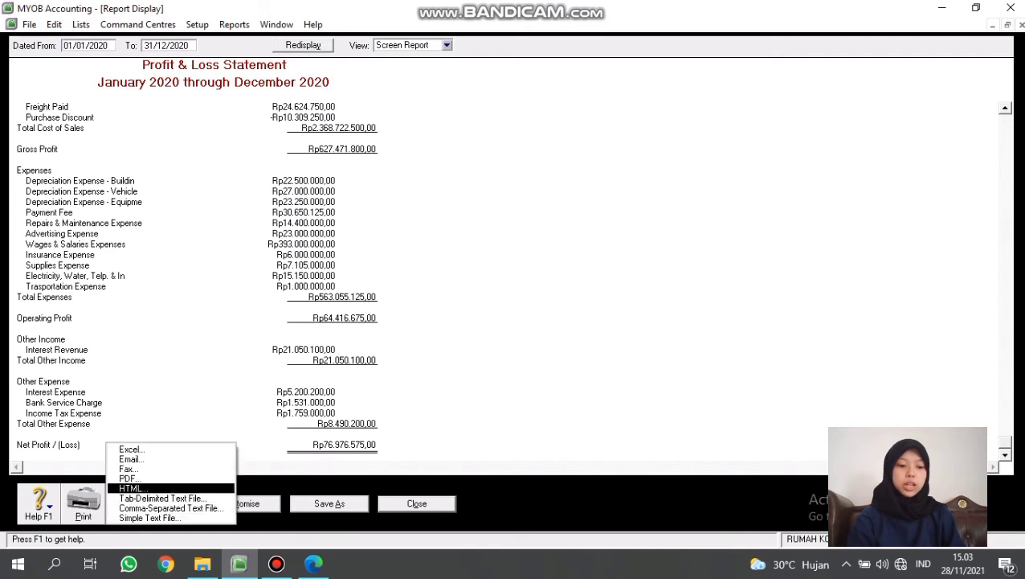
click(128, 478)
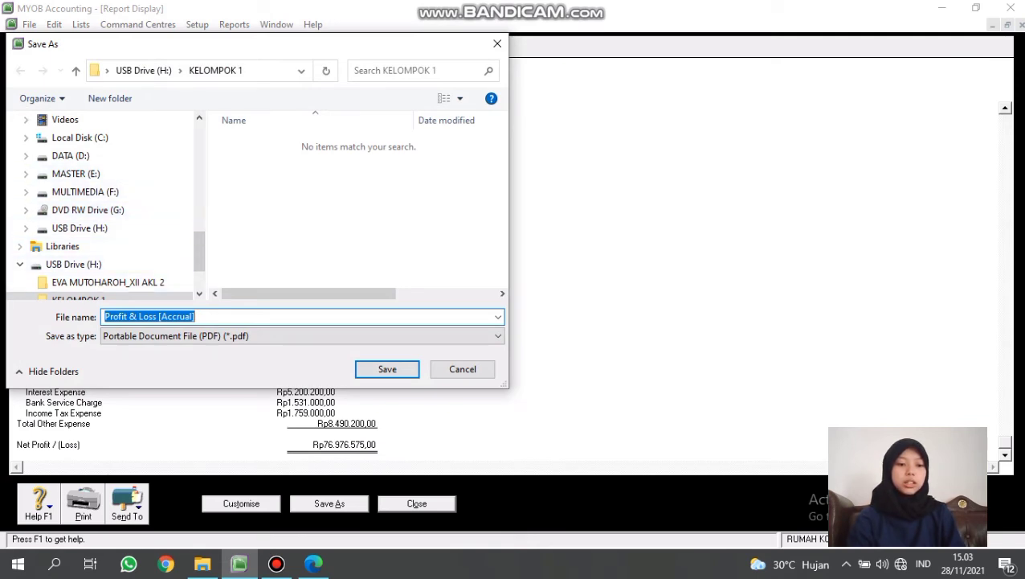
scroll(99, 210, down, 1)
scroll(100, 193, down, 1)
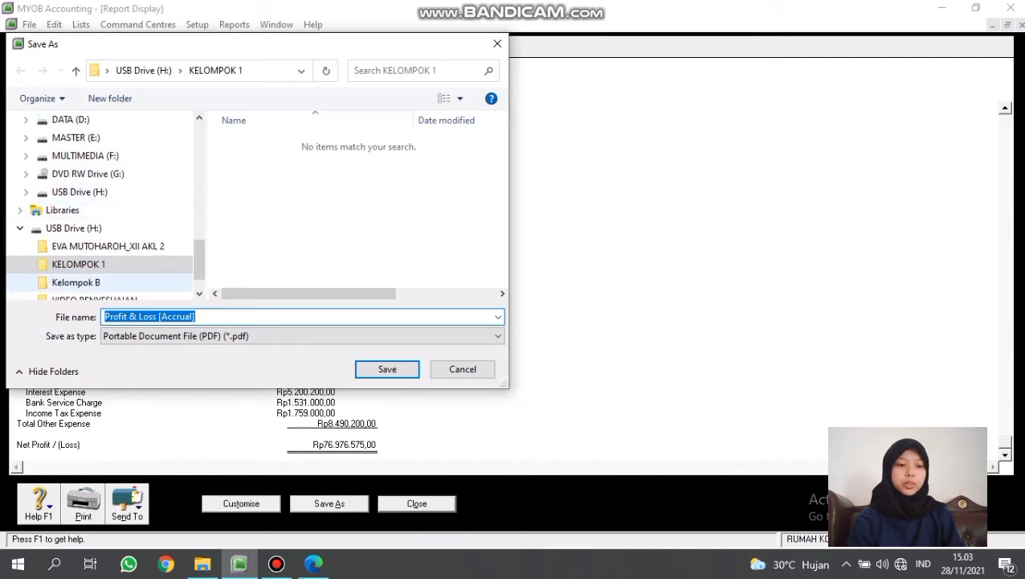
click(78, 264)
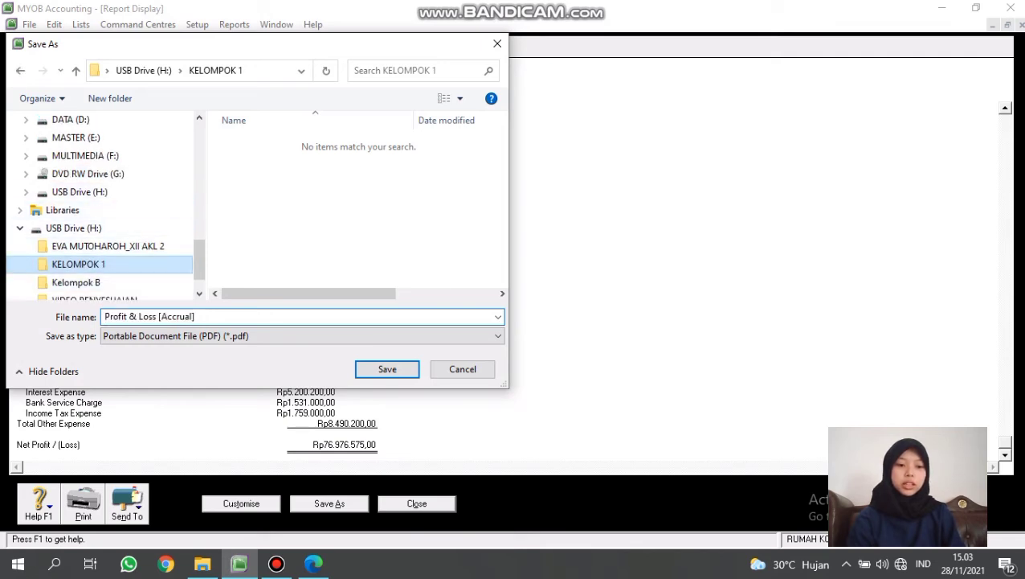
click(225, 317)
click(225, 316)
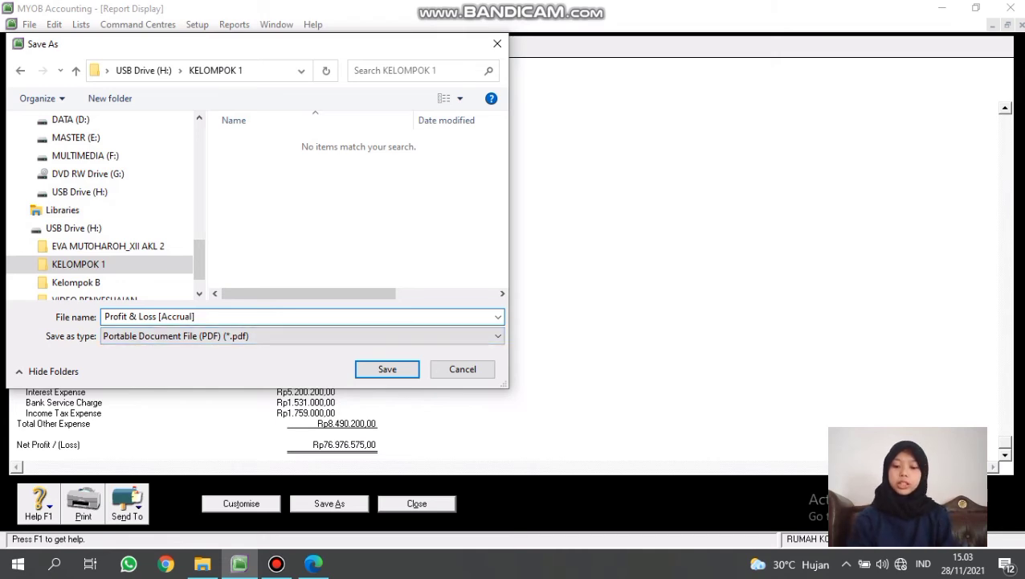
text(_K)
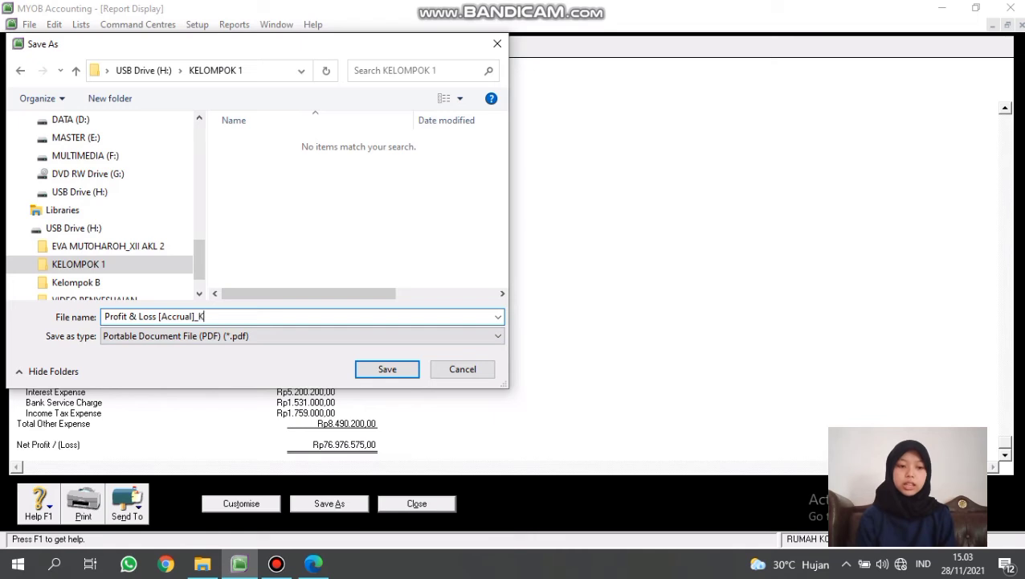
text(ELOMP)
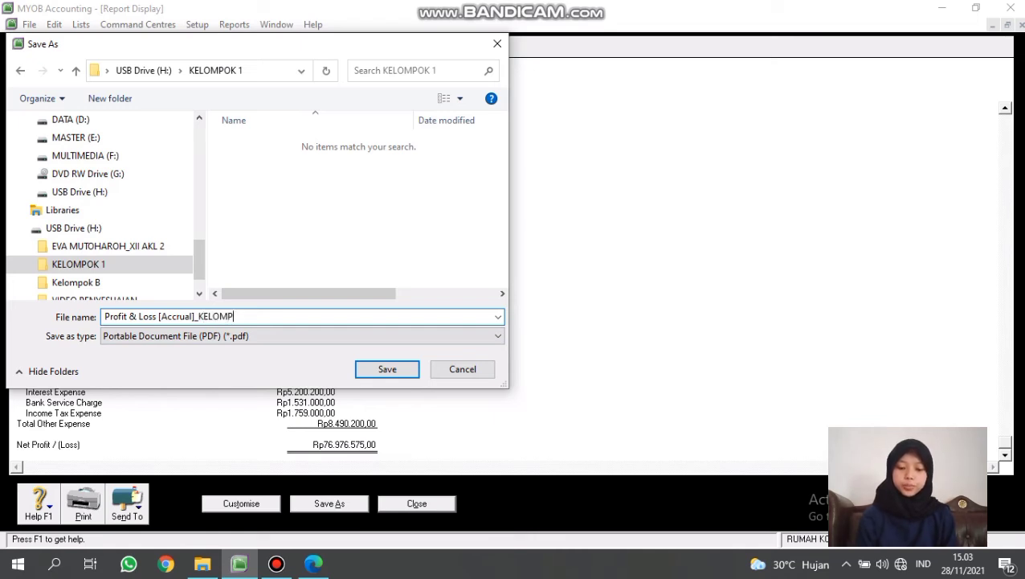
text(OK 1)
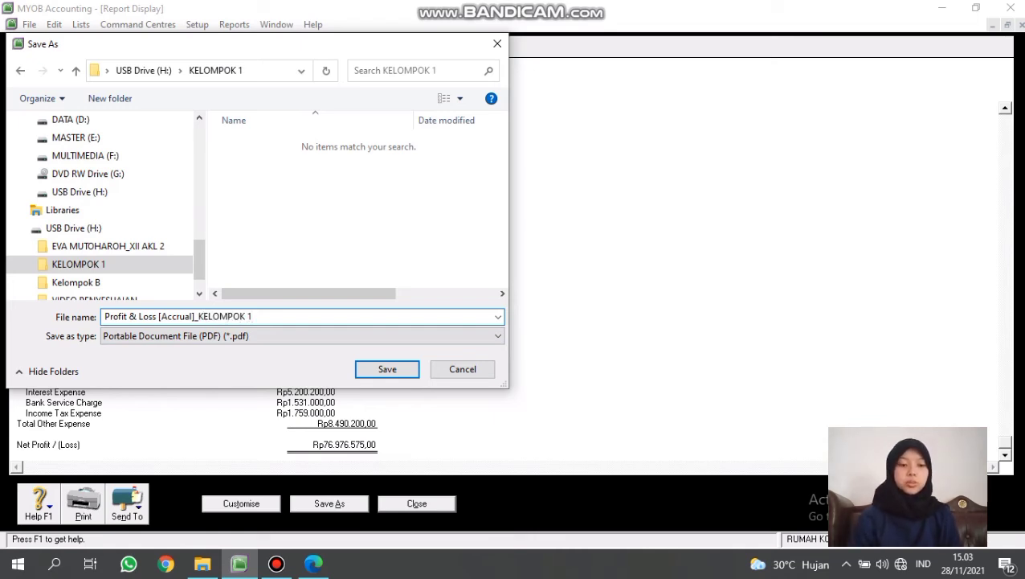
click(387, 369)
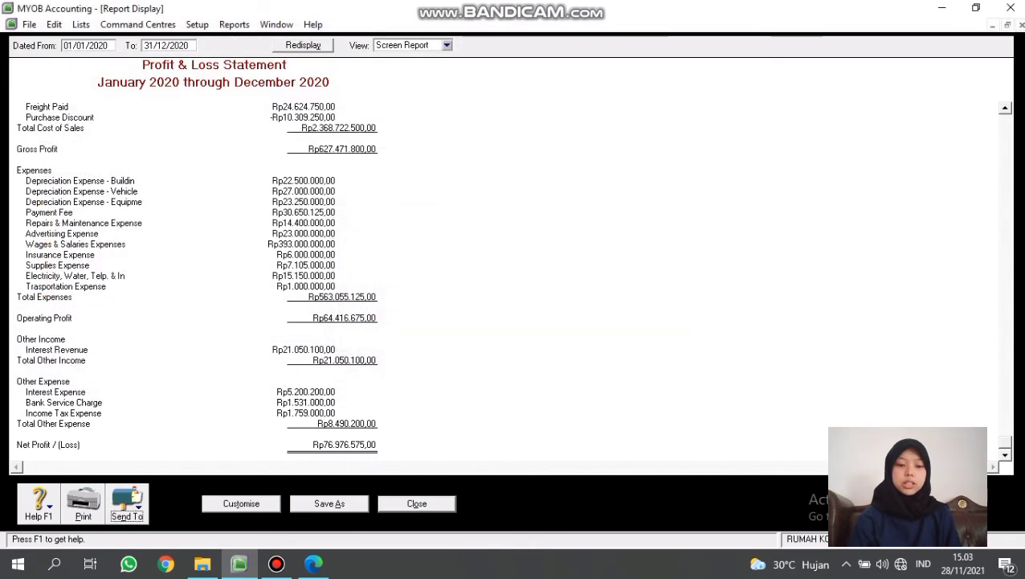
key(Escape)
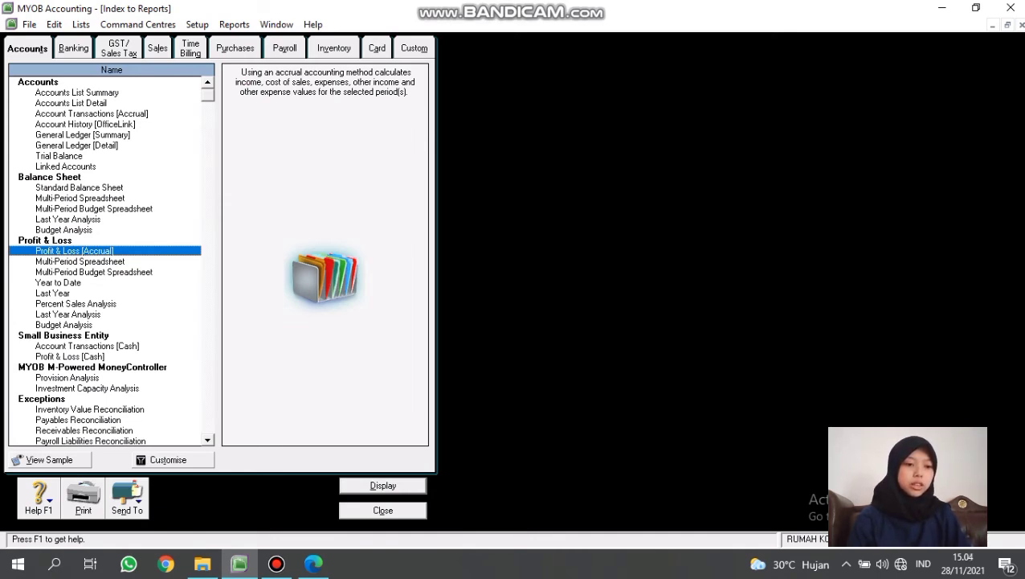
- Display the Standard Balance Sheet report as of December 2020
double_click(79, 188)
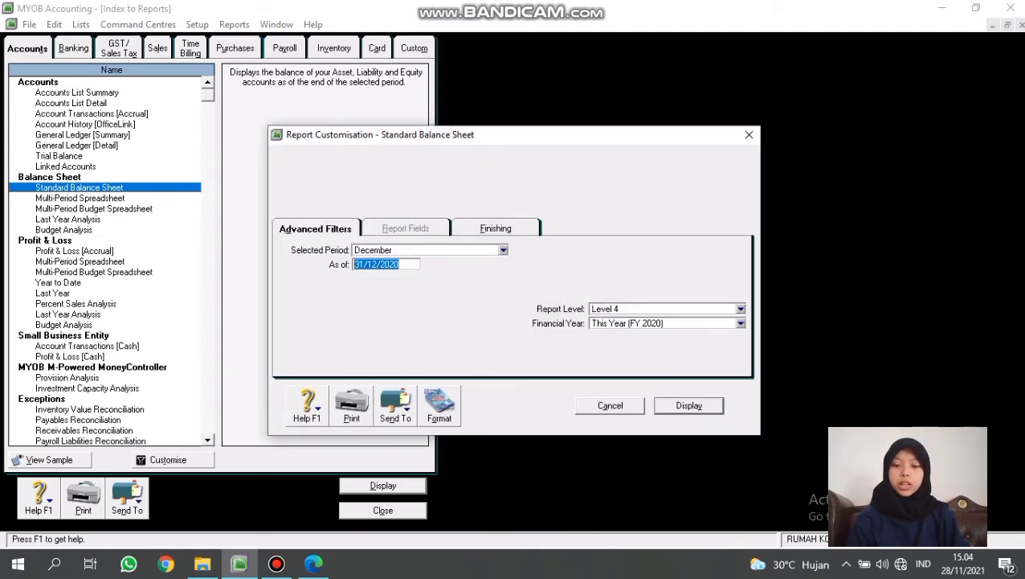
key(Return)
scroll(511, 266, down, 3)
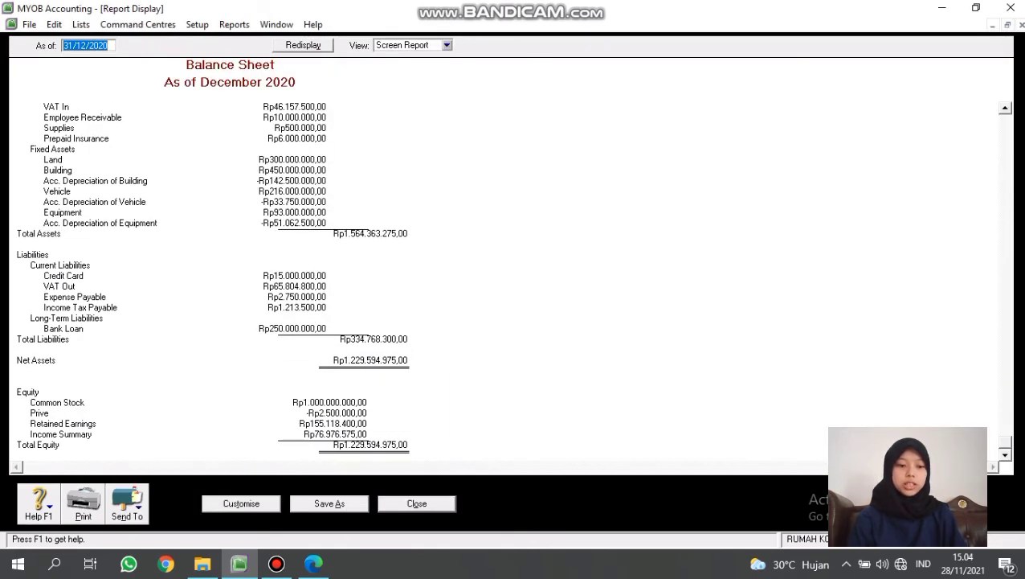
- Export the balance sheet as a PDF named "Standard Balance Sheet" in the KELOMPOK 1 folder and close the report
click(127, 503)
click(129, 478)
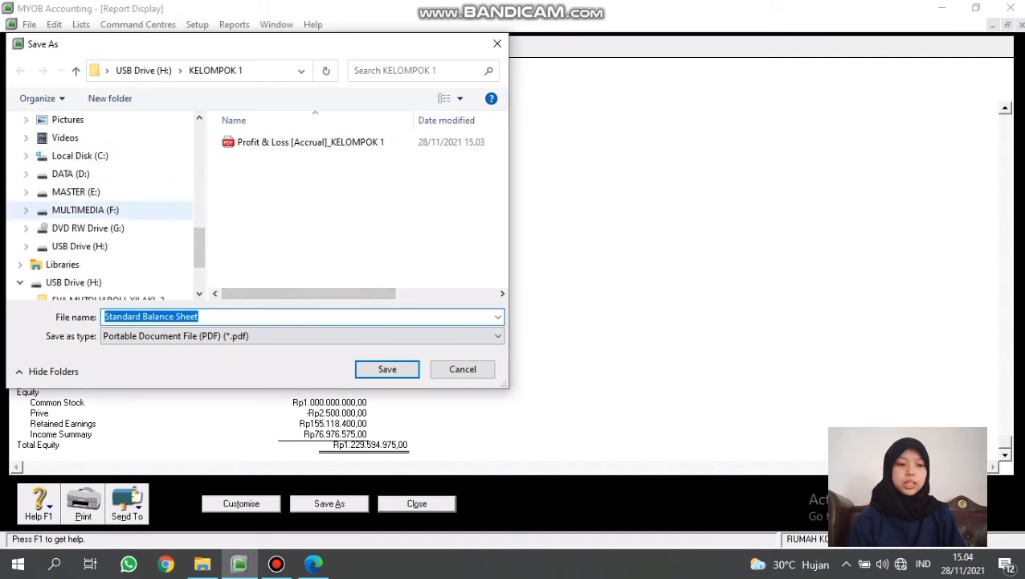
scroll(81, 210, down, 1)
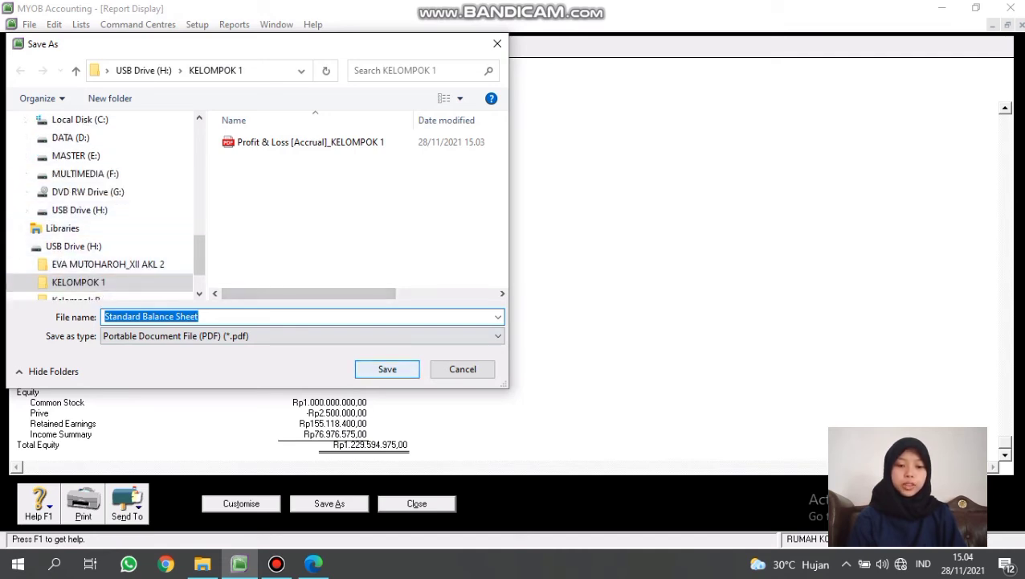
key(Return)
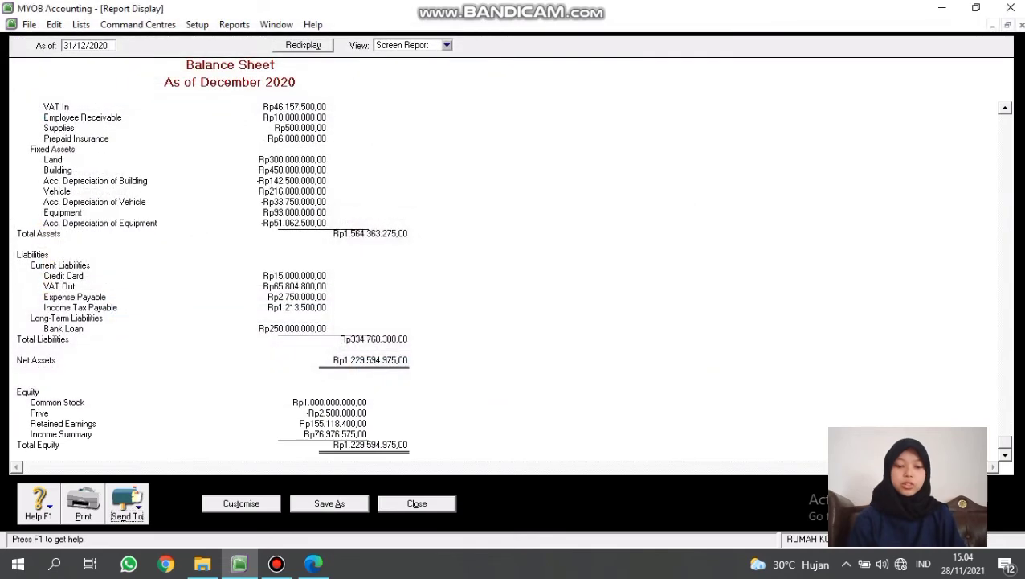
click(416, 503)
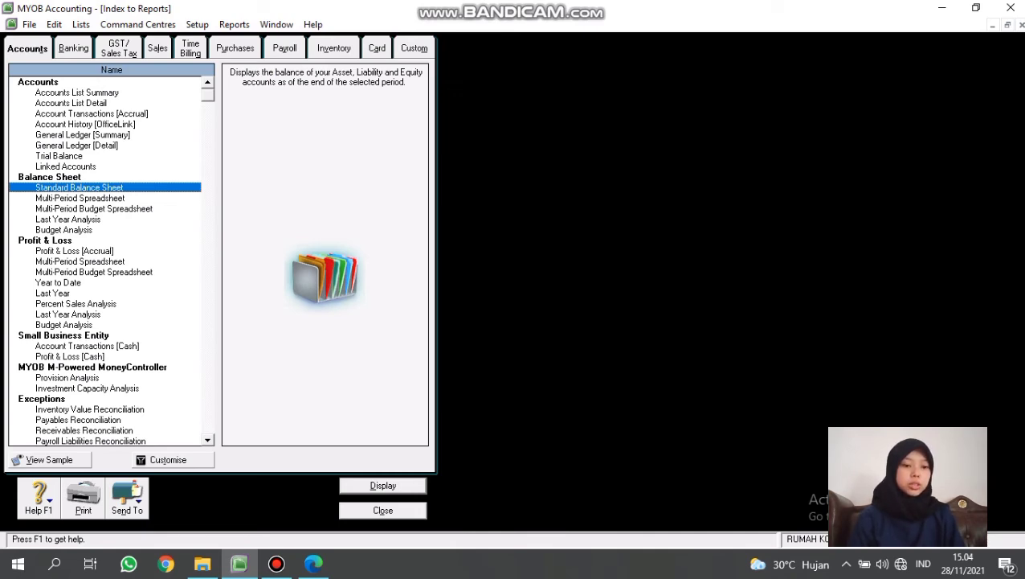
- Display the Statement of Cash Flow from the banking reports for January through December 2020
click(73, 48)
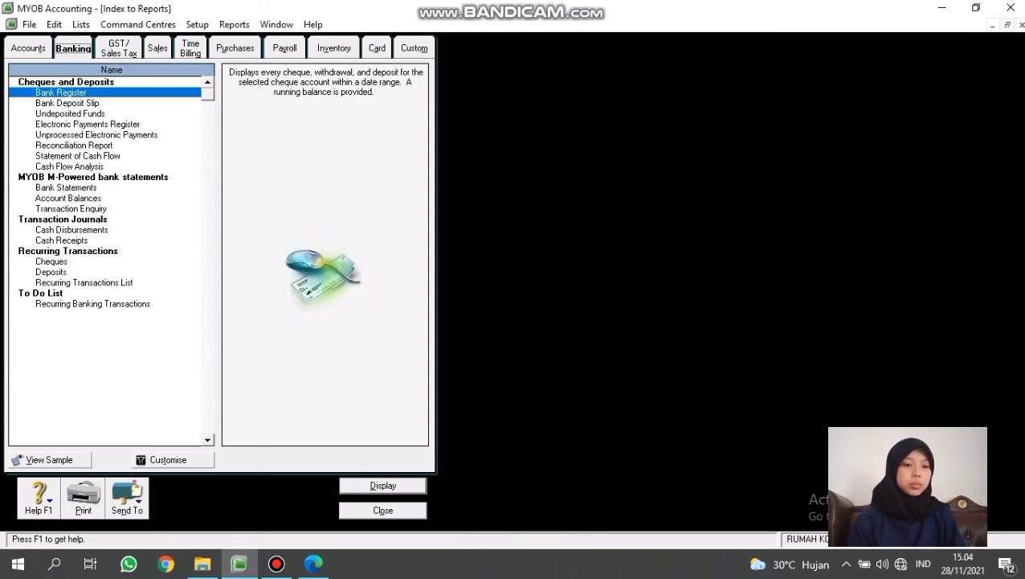
double_click(78, 156)
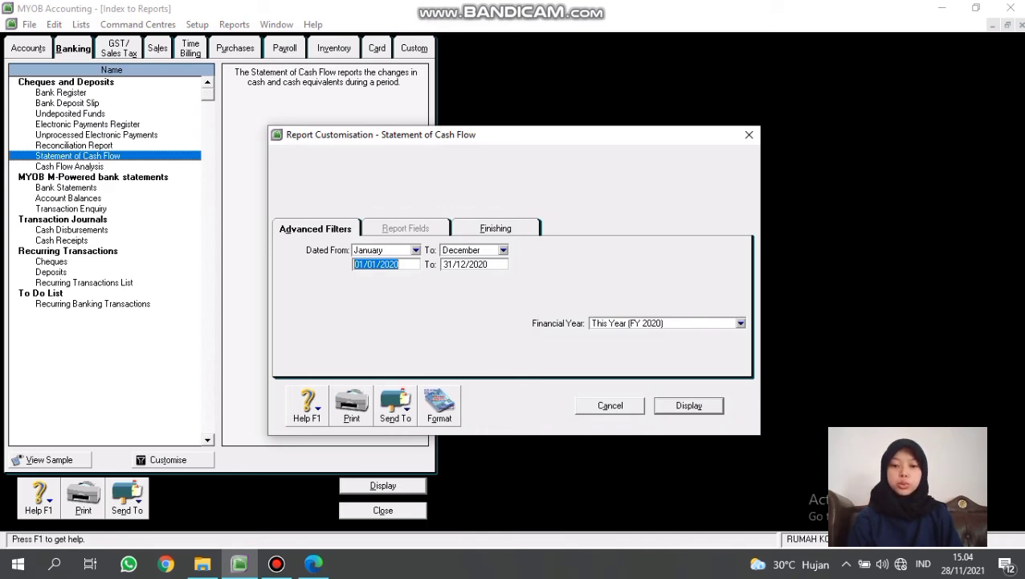
click(688, 405)
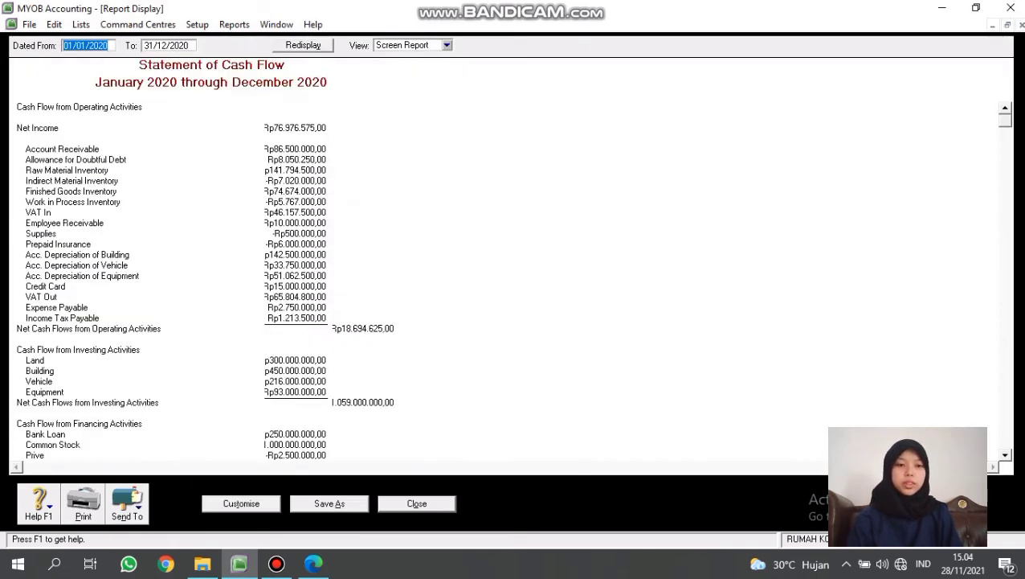
scroll(512, 281, down, 3)
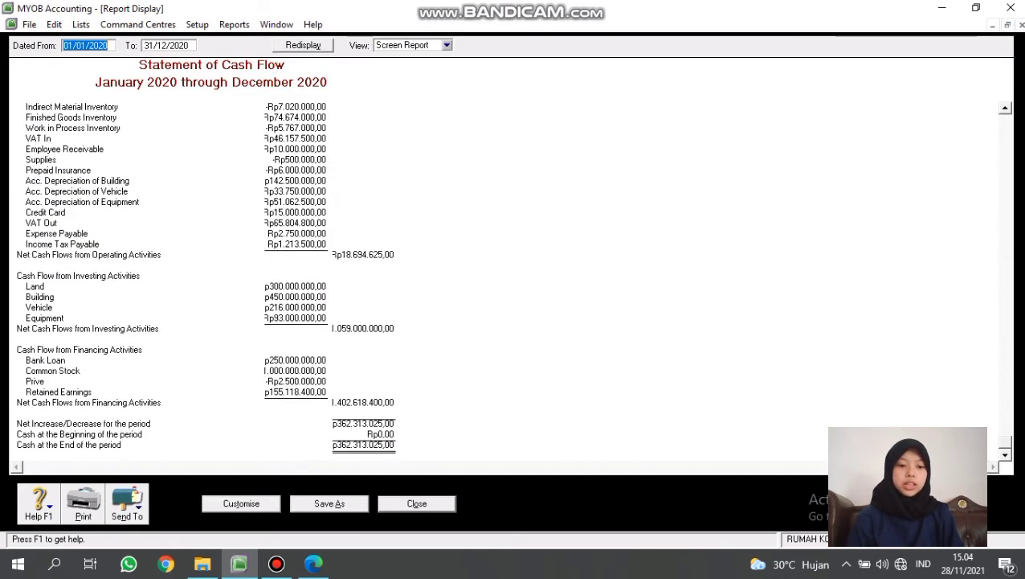
- Export the cash flow report as a PDF named "Statement of Cash Flow" in the KELOMPOK 1 folder and close the report
click(127, 504)
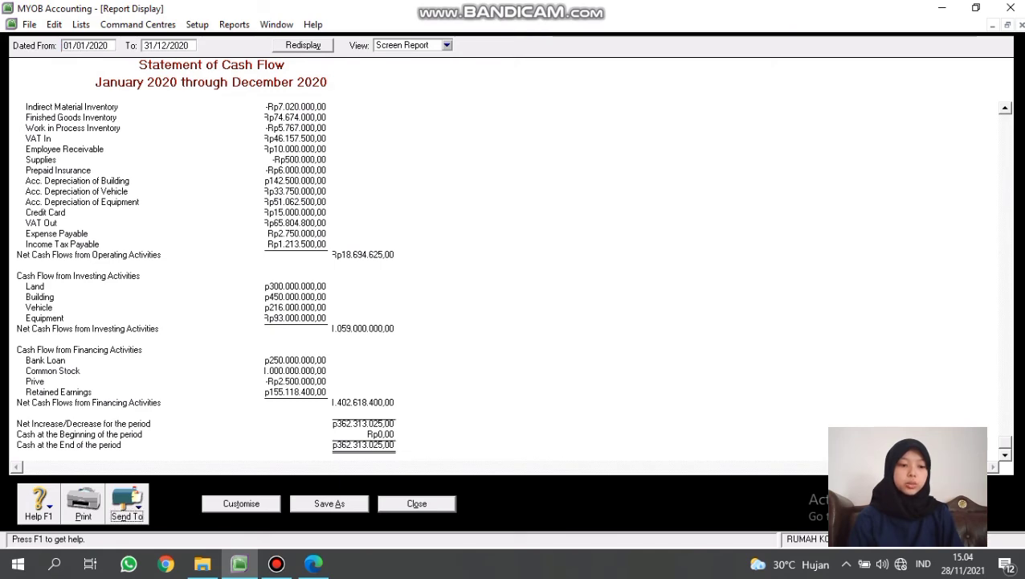
click(131, 478)
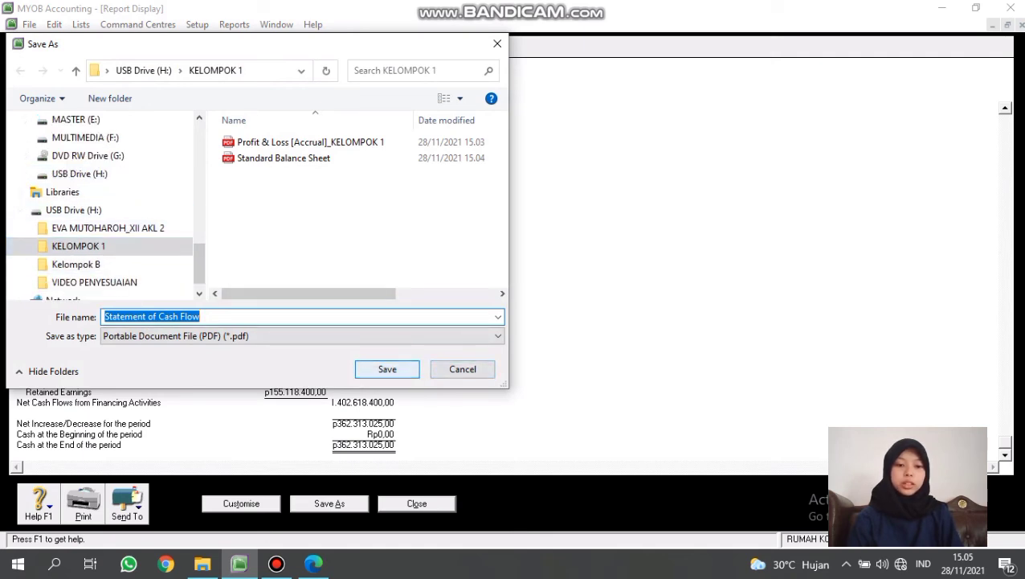
key(Return)
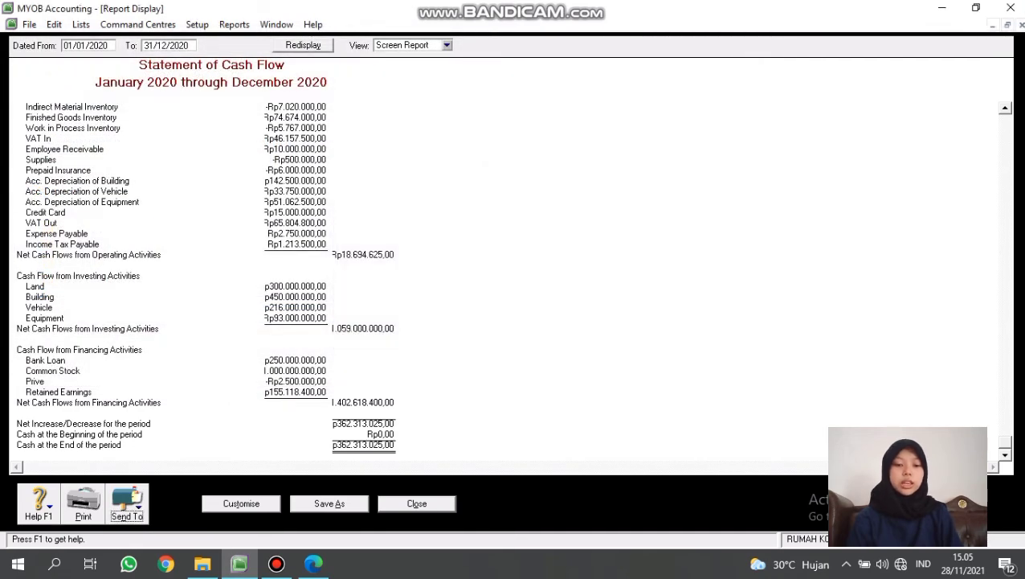
key(Escape)
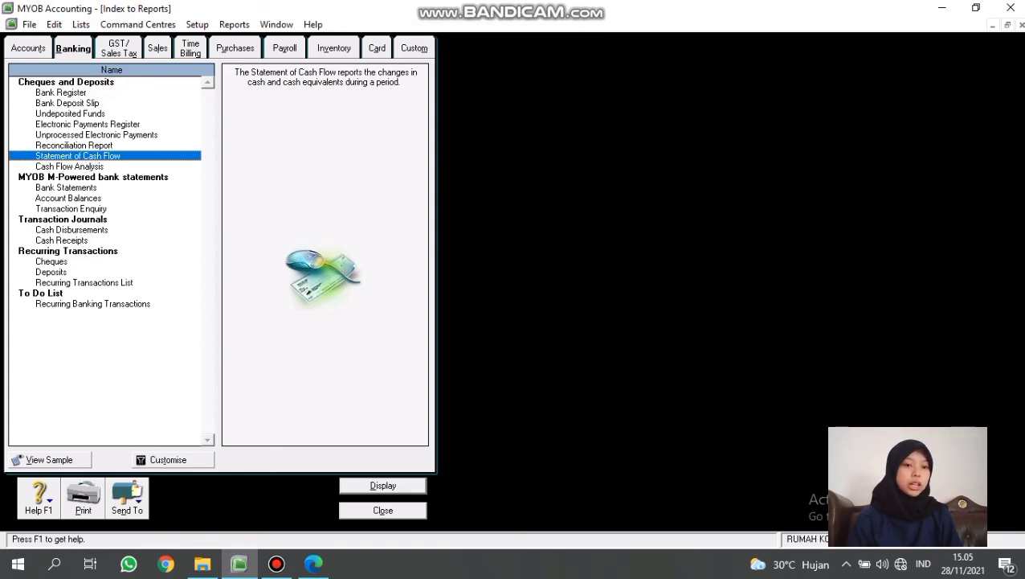
- Display the Customer Ledger sales report for all customers, dated from 01/12/2020 to 31/12/2020, and look it over
click(157, 48)
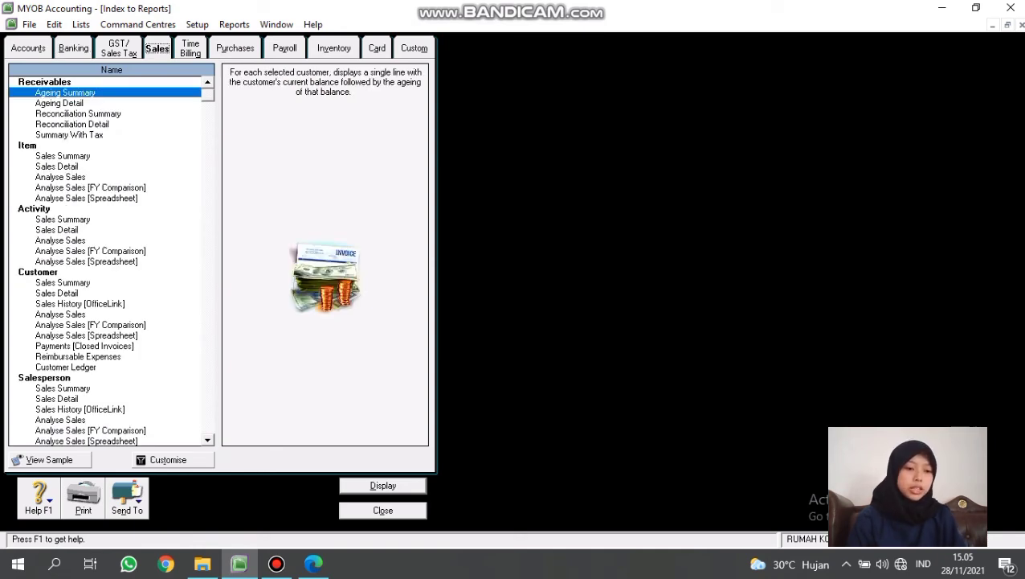
double_click(66, 367)
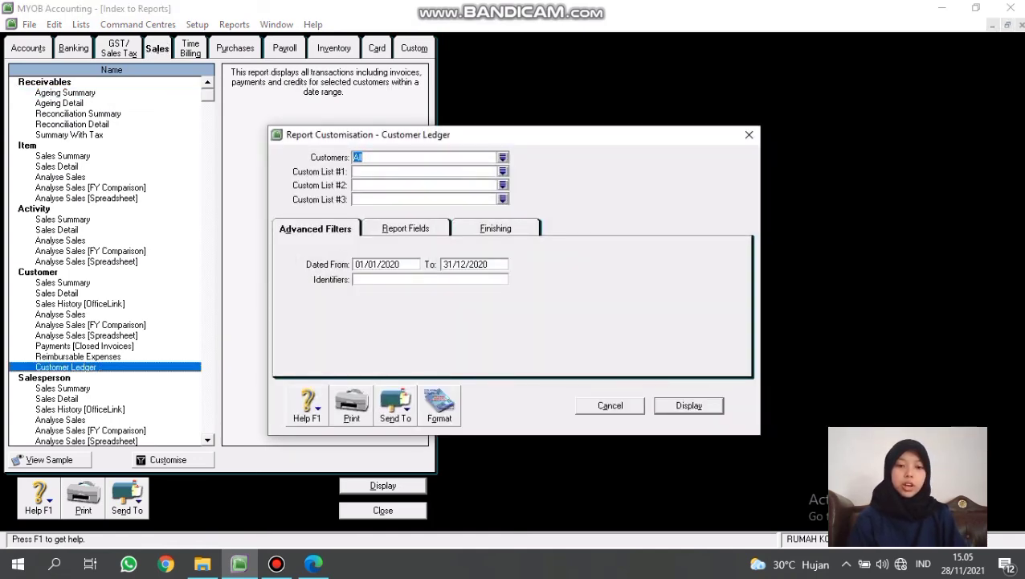
click(376, 264)
click(377, 263)
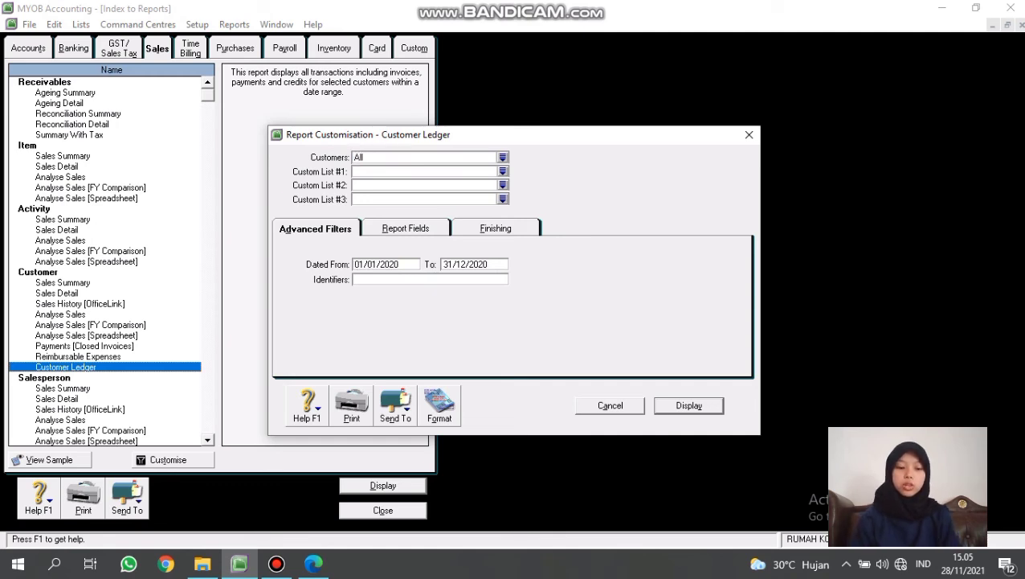
key(BackSpace)
key(BackSpace)
text(12)
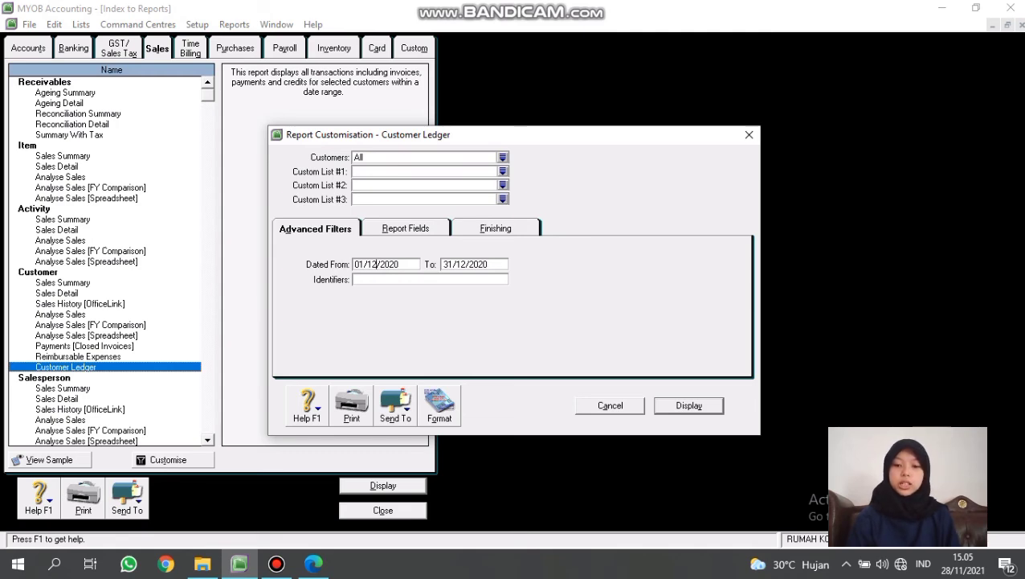
key(Return)
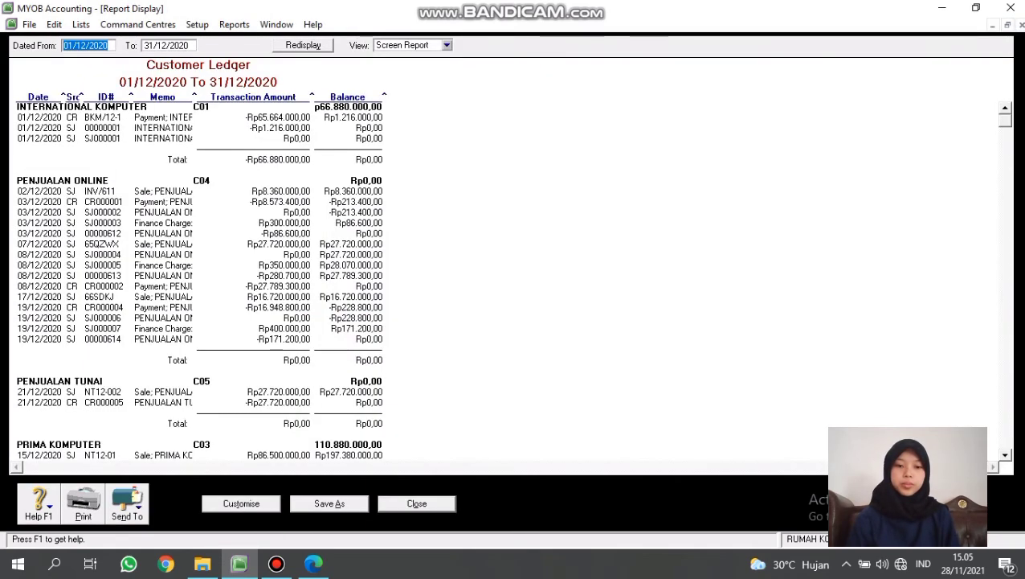
scroll(506, 282, down, 3)
scroll(506, 281, up, 3)
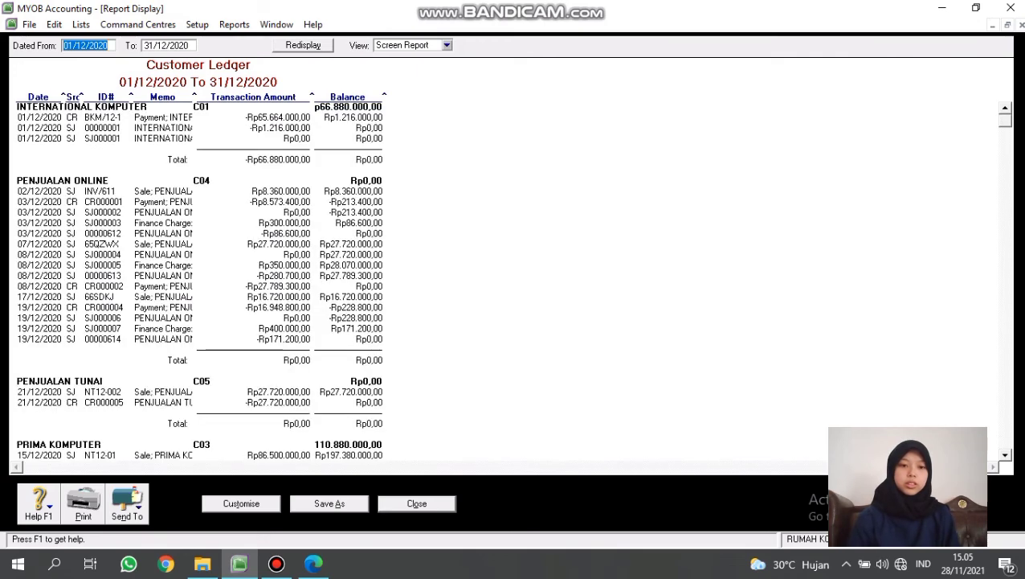
- Export the customer ledger report as a PDF named "Customer Ledger" in the KELOMPOK 1 folder and close the report
scroll(506, 281, down, 3)
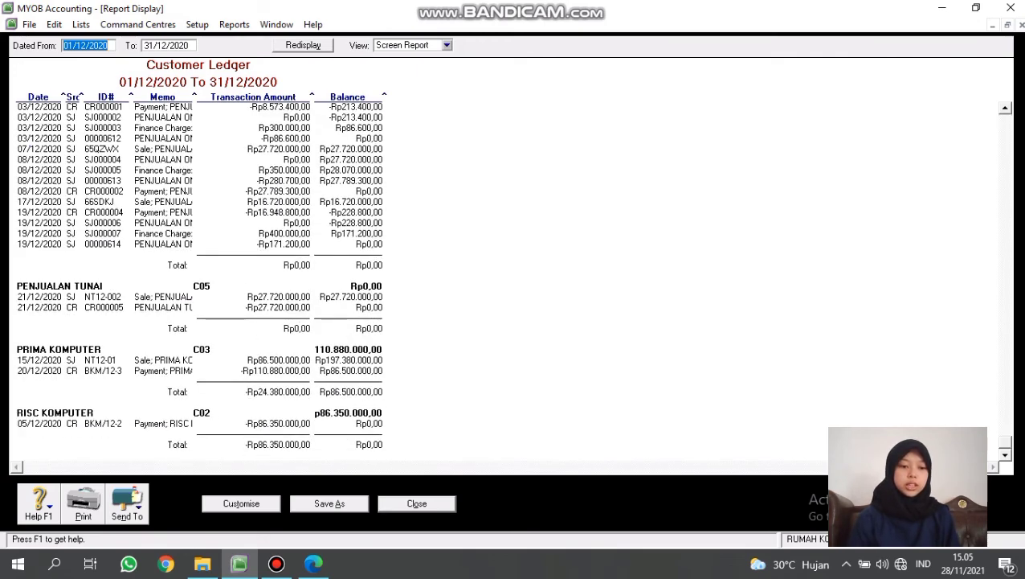
click(127, 503)
click(129, 478)
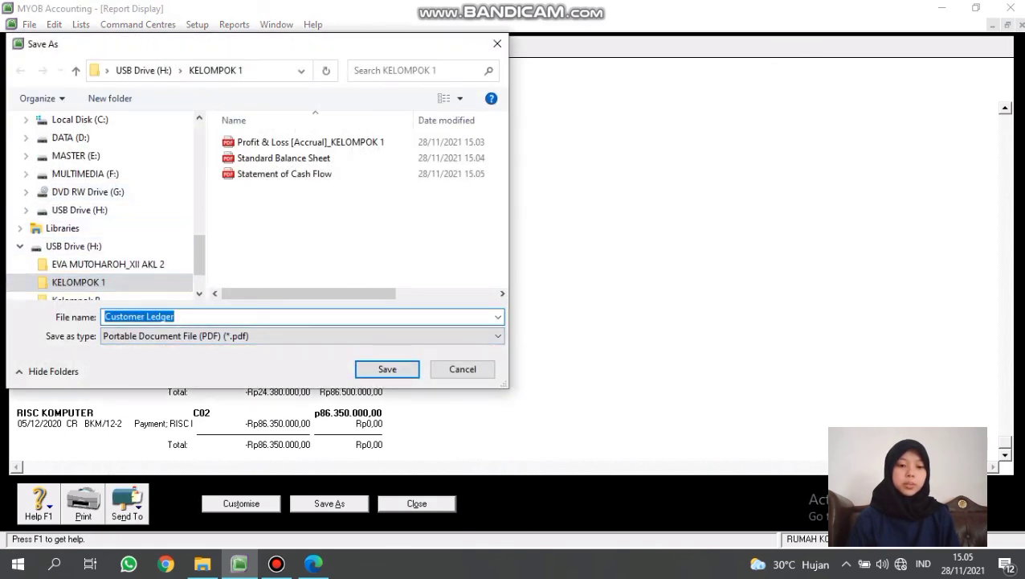
key(Return)
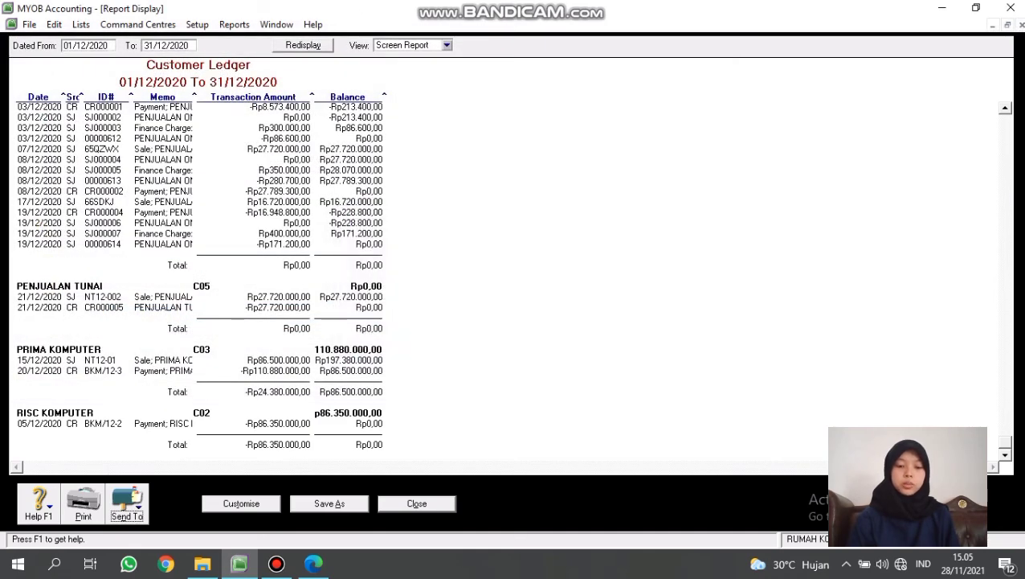
click(417, 504)
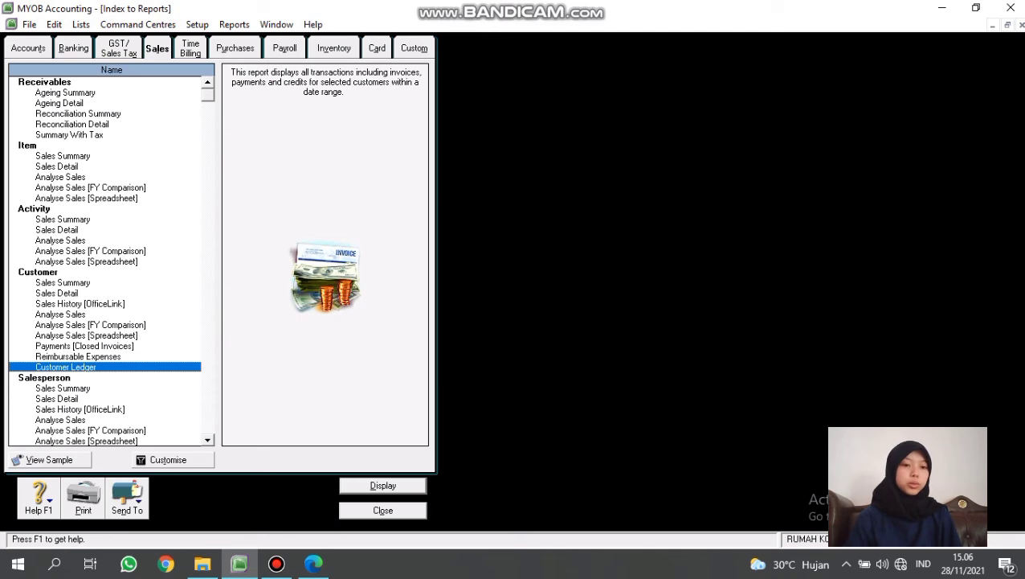
- Display the Supplier Ledger purchases report for all suppliers, dated from 01/12/2020 to 31/12/2020
click(234, 48)
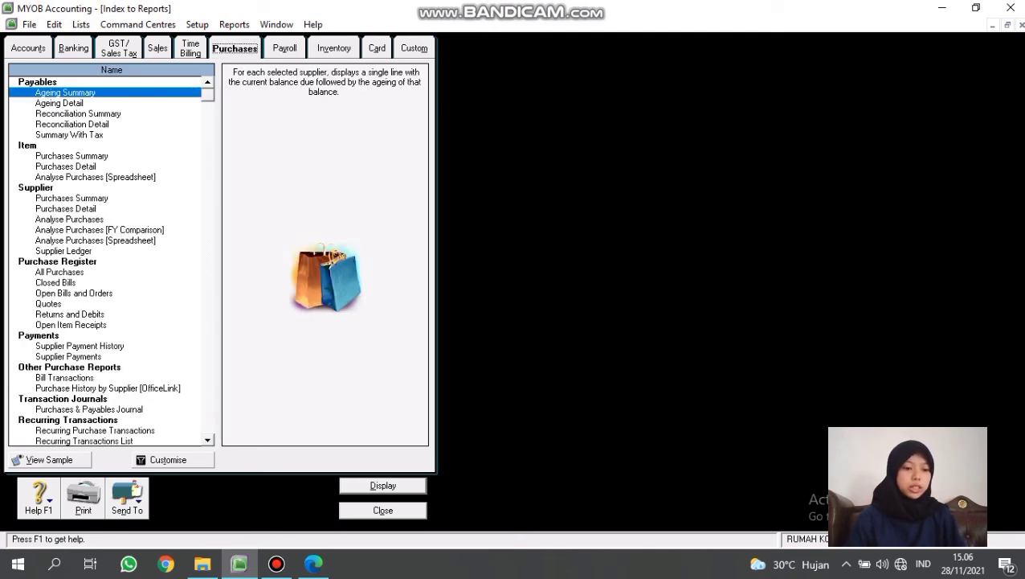
scroll(111, 260, down, 1)
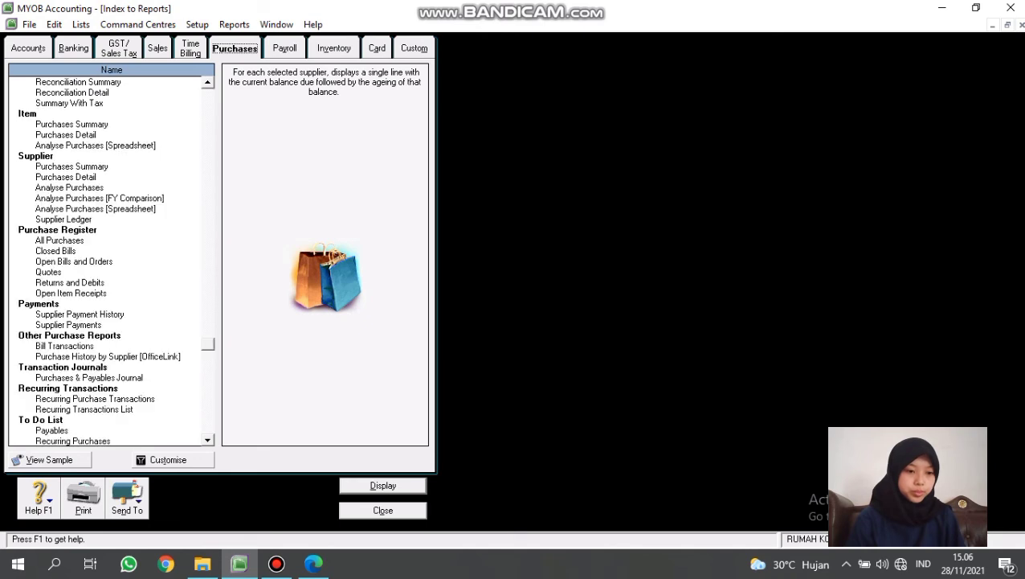
double_click(63, 220)
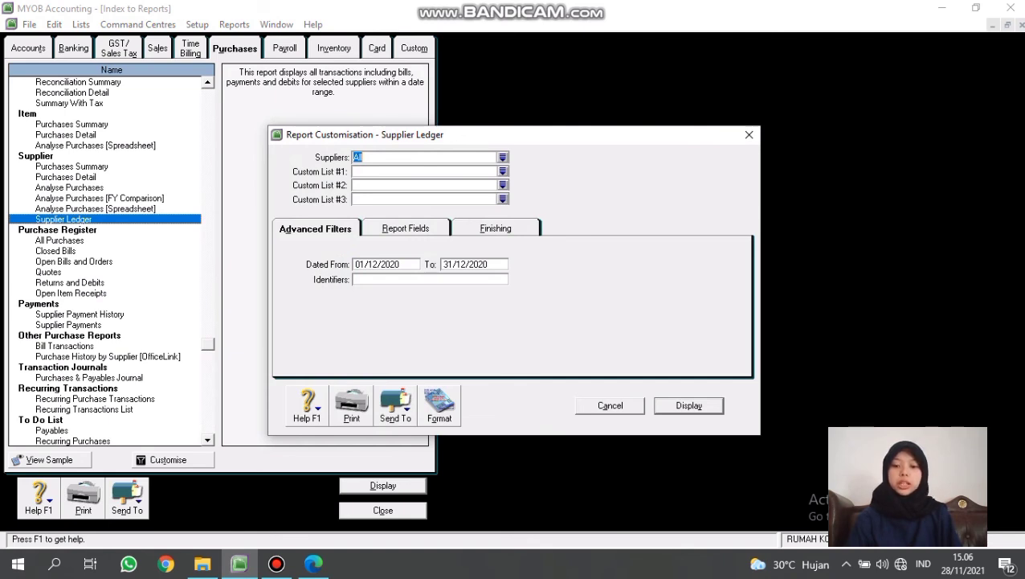
key(Return)
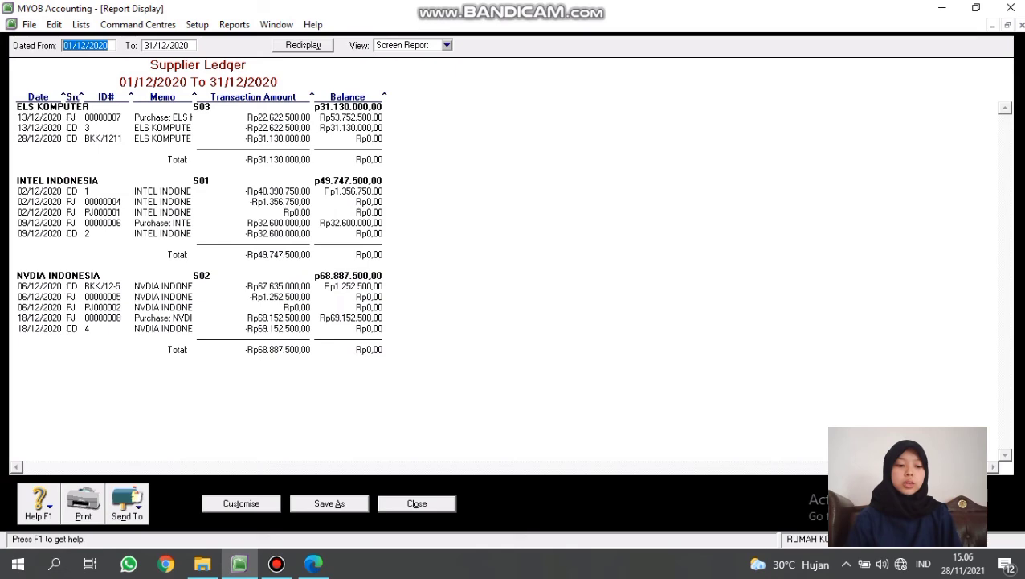
- Export the supplier ledger report as a PDF named "Supplier Ledger" in the KELOMPOK 1 folder and close the report
click(127, 503)
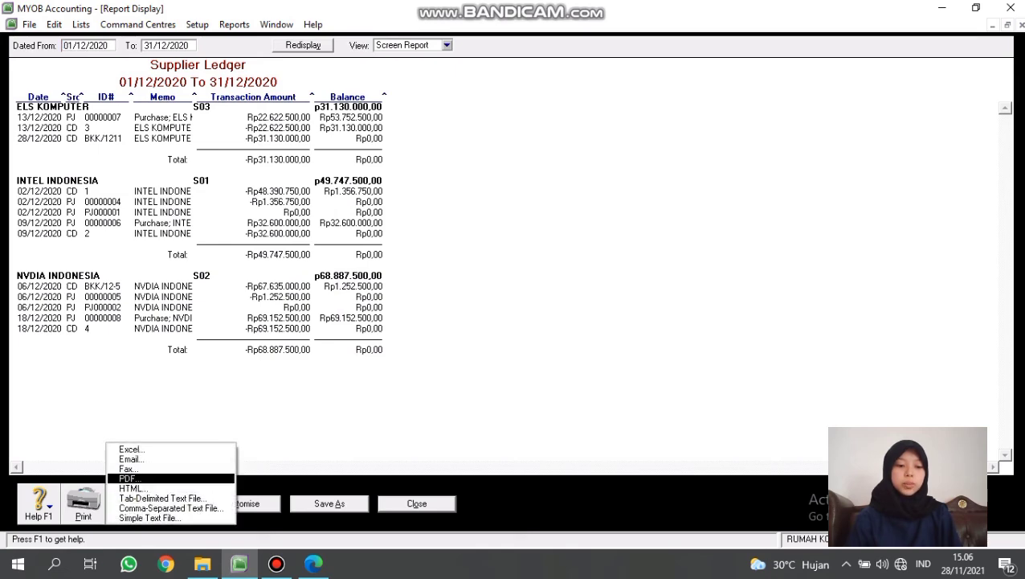
click(129, 479)
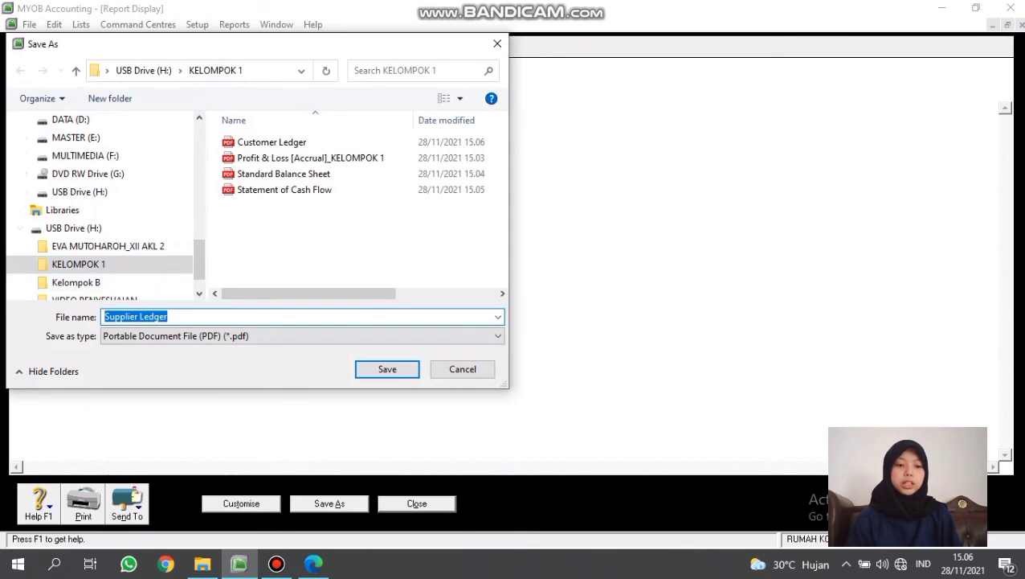
click(387, 369)
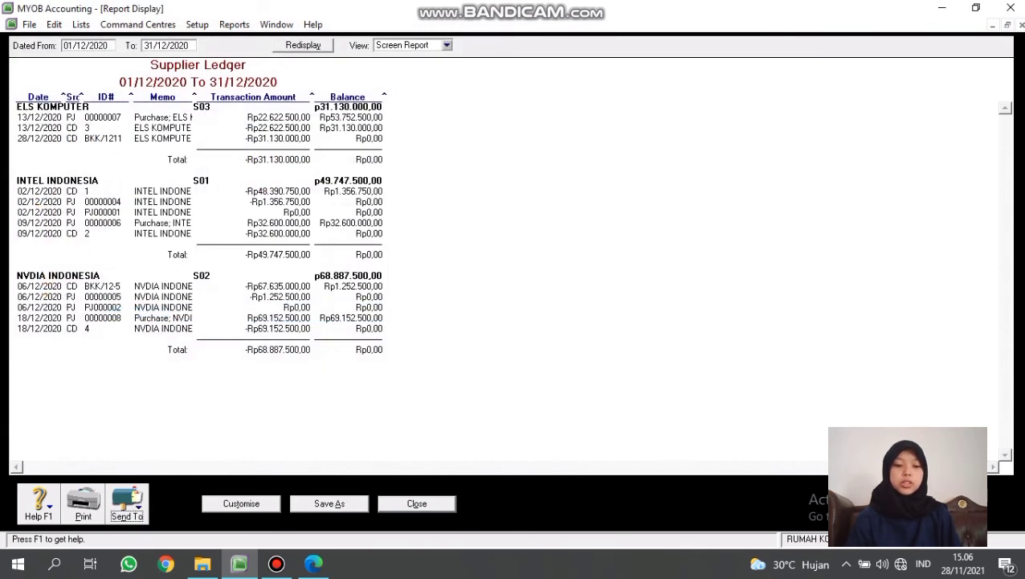
click(416, 503)
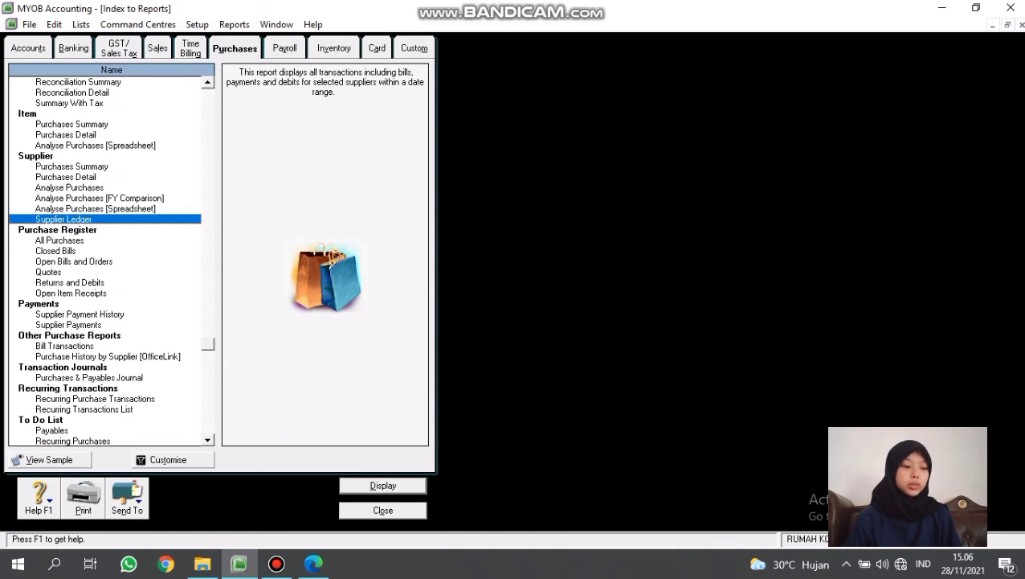
- Display the Sales & Receivables Journal from the sales reports for 01/12/2020 to 31/12/2020 and look through it to the grand total
click(158, 48)
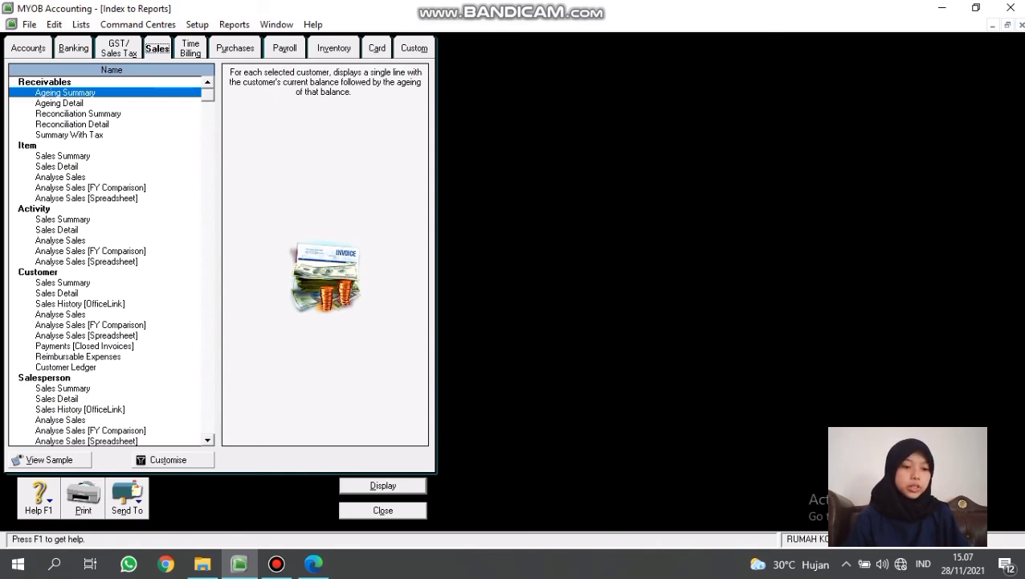
scroll(112, 261, down, 7)
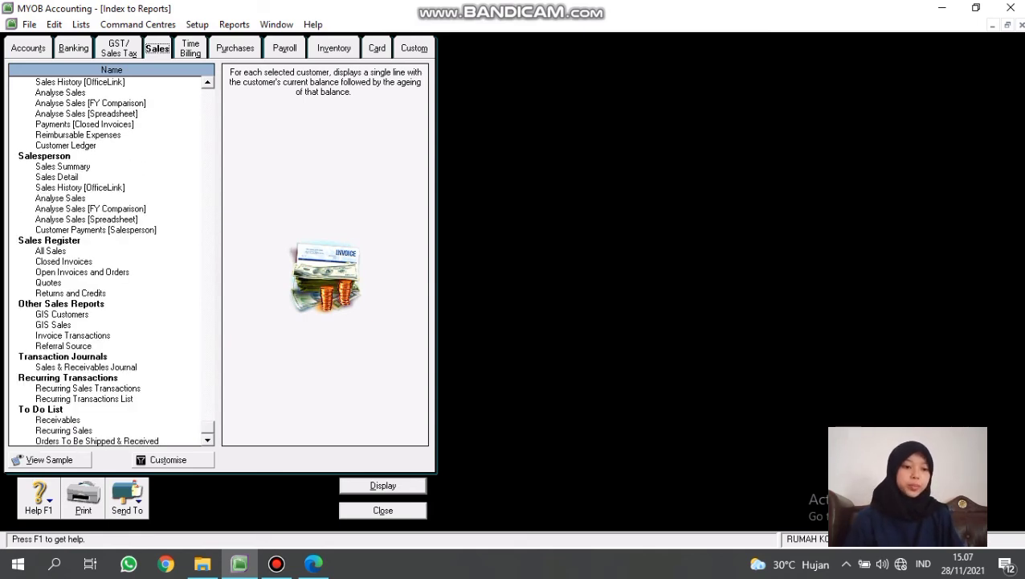
double_click(86, 367)
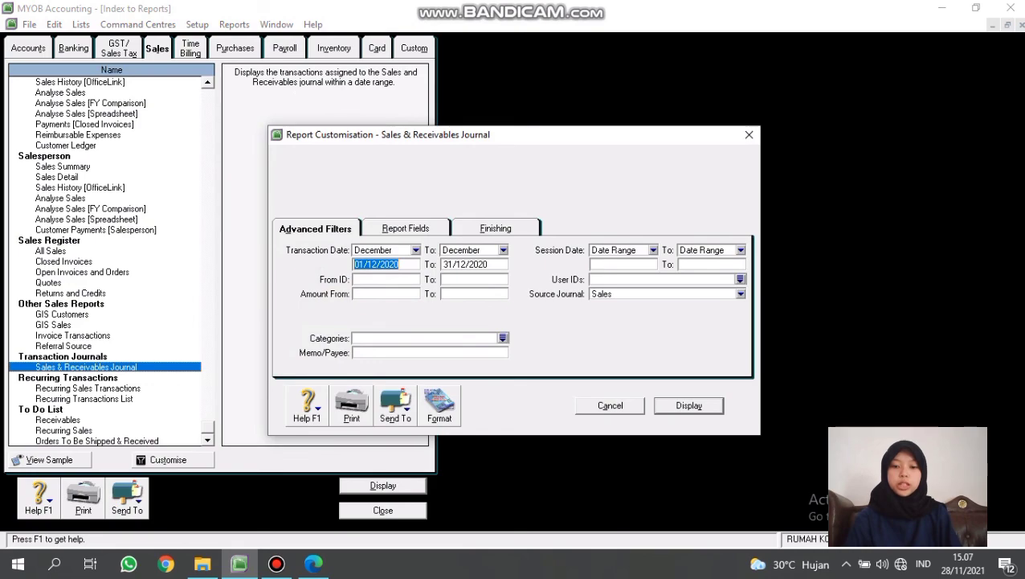
key(Return)
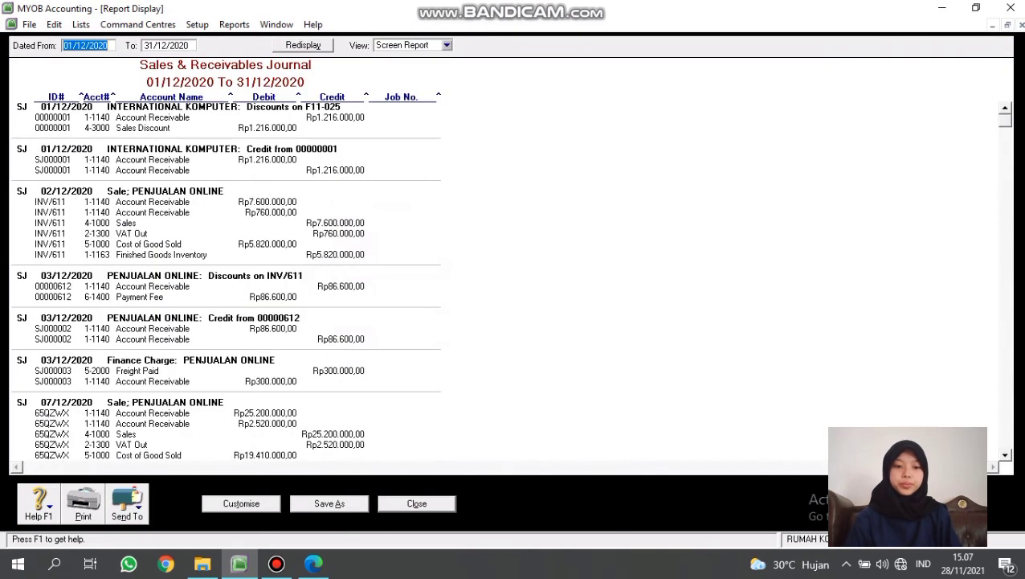
scroll(505, 282, down, 20)
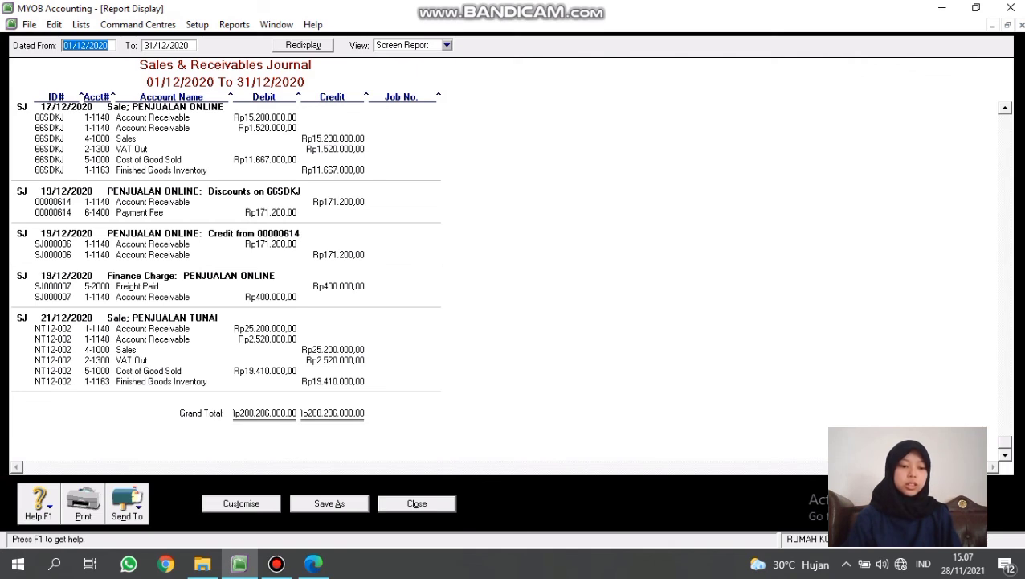
- Export the sales journal as a PDF named "Sales & Receivables Journal" in the KELOMPOK 1 folder and close the report
click(127, 502)
click(129, 478)
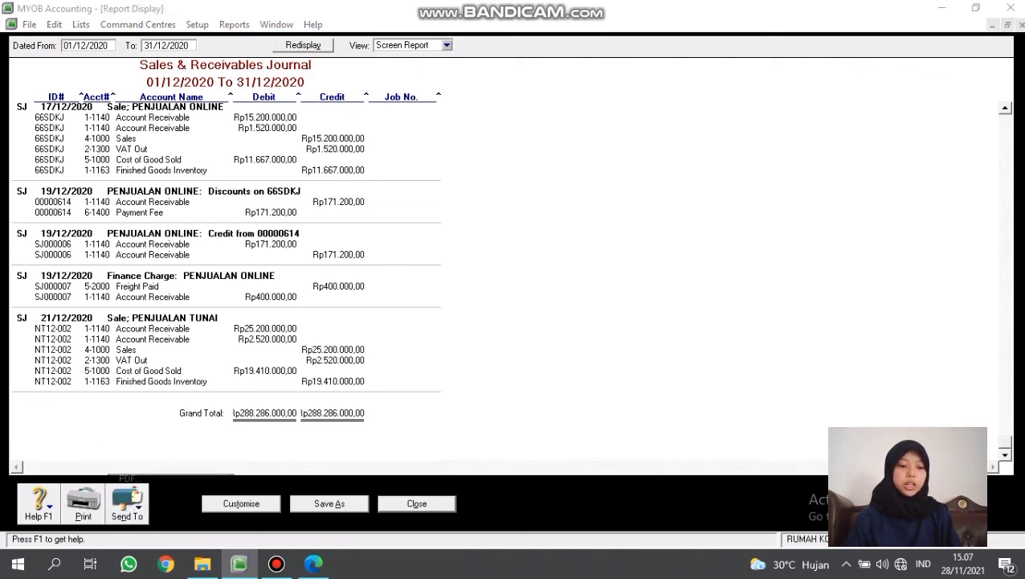
scroll(104, 208, down, 2)
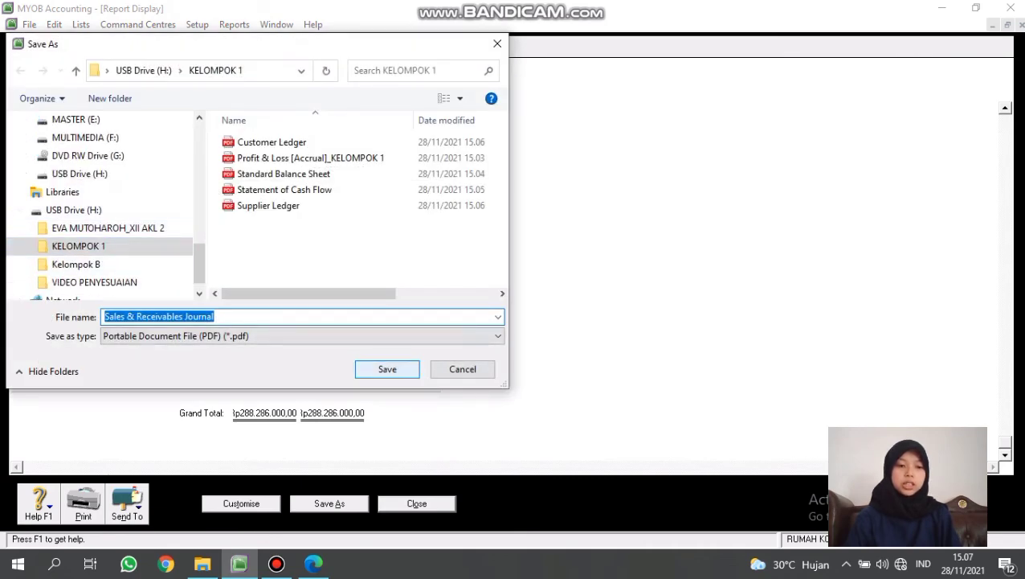
click(388, 369)
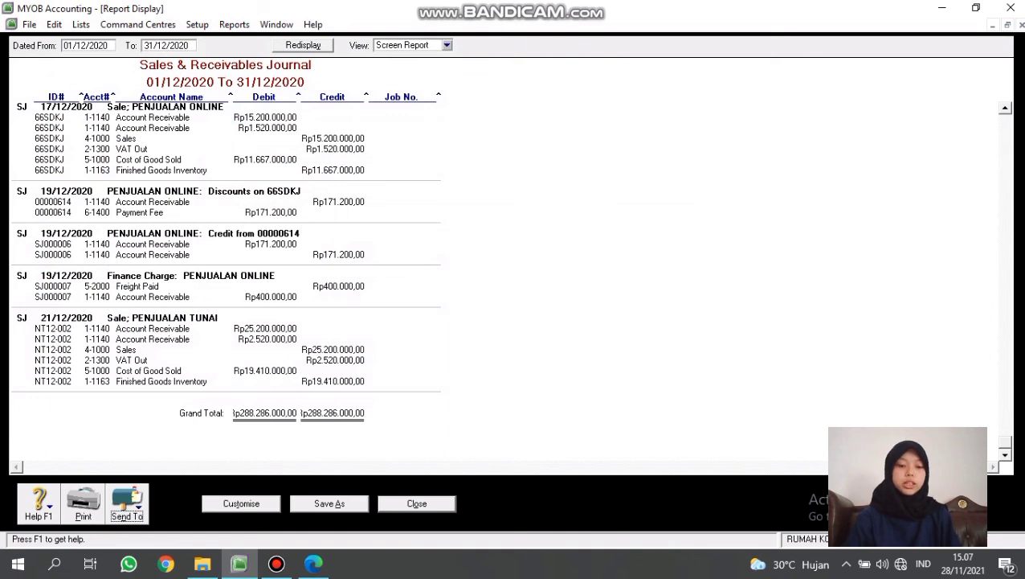
click(417, 503)
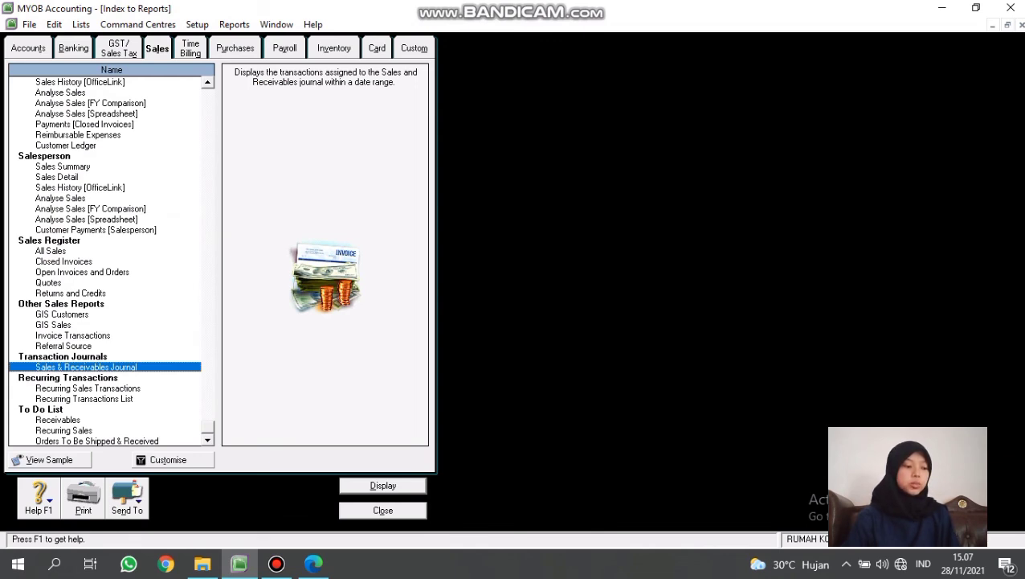
- Display the Purchases & Payables Journal from the purchases reports for 01/12/2020 to 31/12/2020 and look through it to the grand total
click(235, 49)
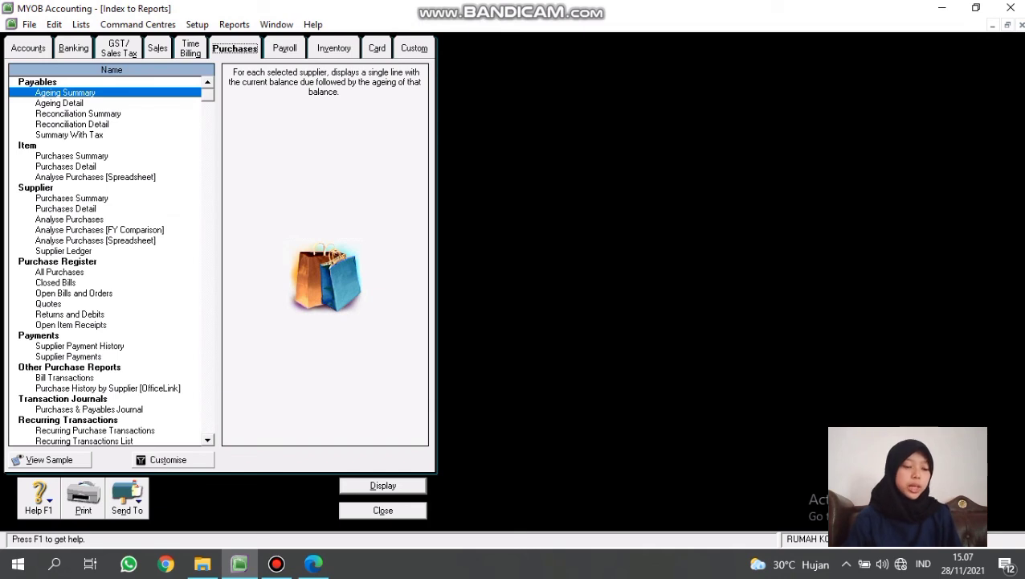
scroll(104, 261, down, 2)
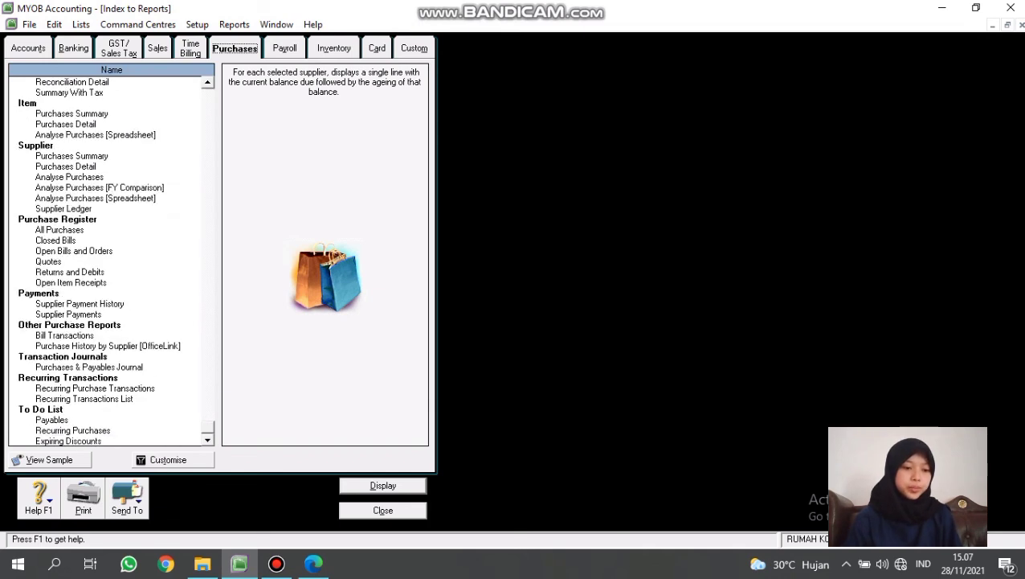
double_click(89, 368)
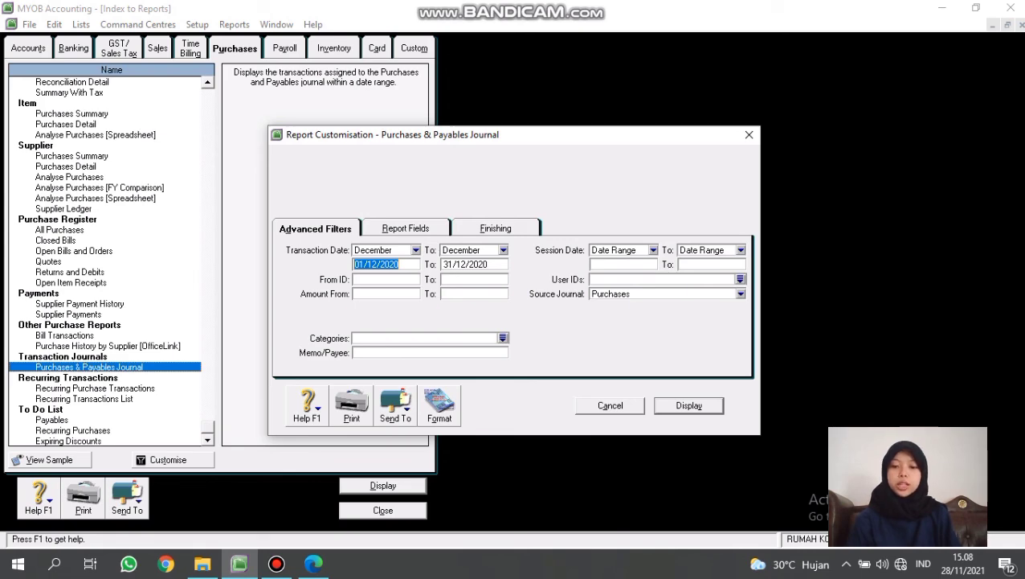
key(Return)
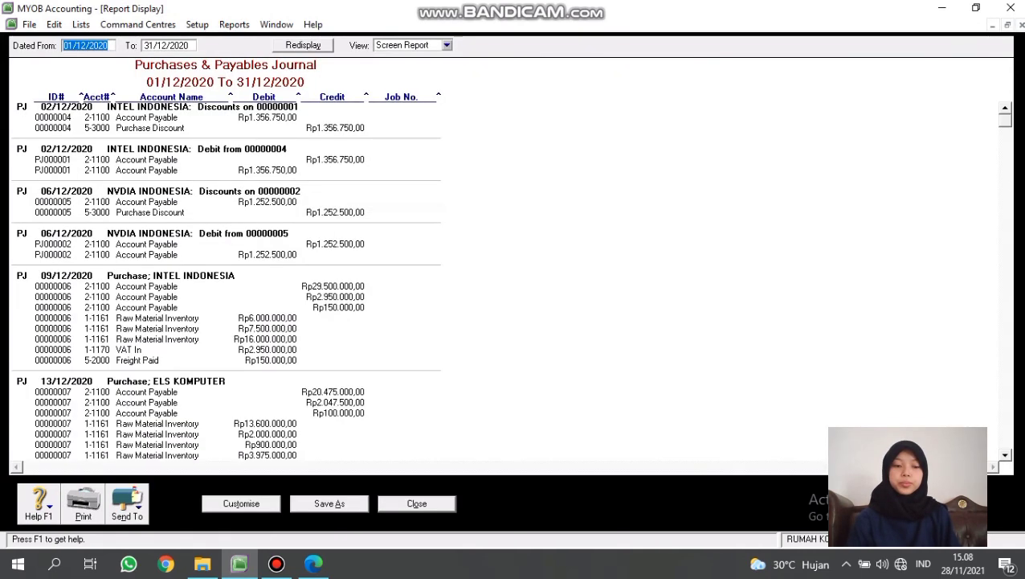
scroll(506, 282, down, 6)
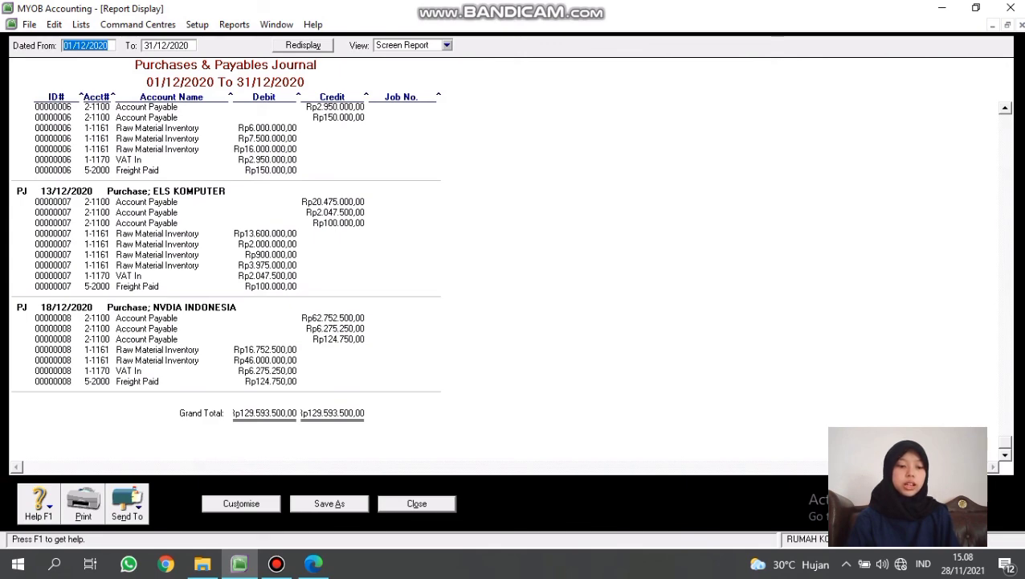
- Export the purchases journal as a PDF named "Purchases & Payables Journal" in the KELOMPOK 1 folder and close the report
click(127, 502)
click(161, 475)
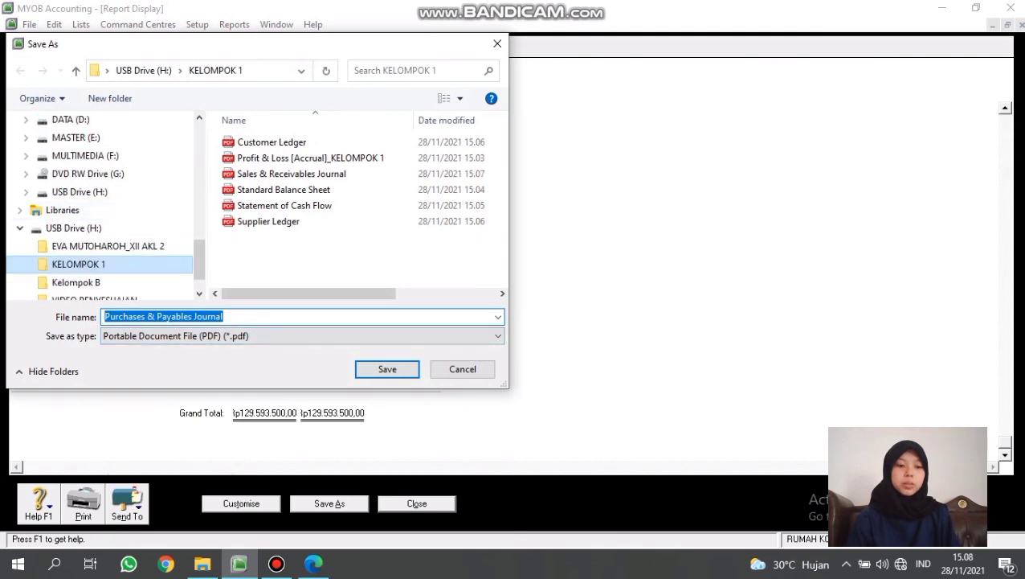
click(79, 265)
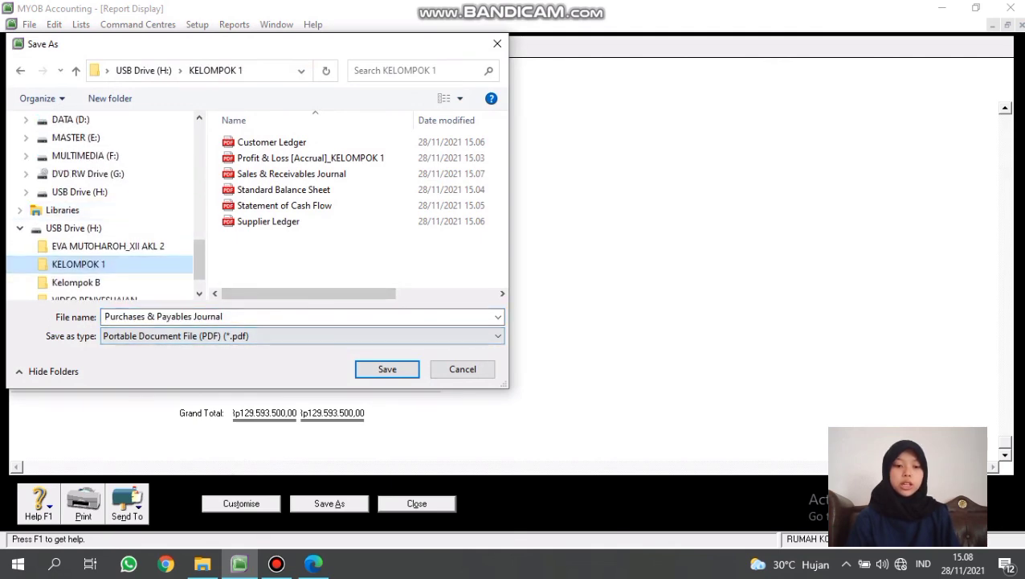
click(387, 368)
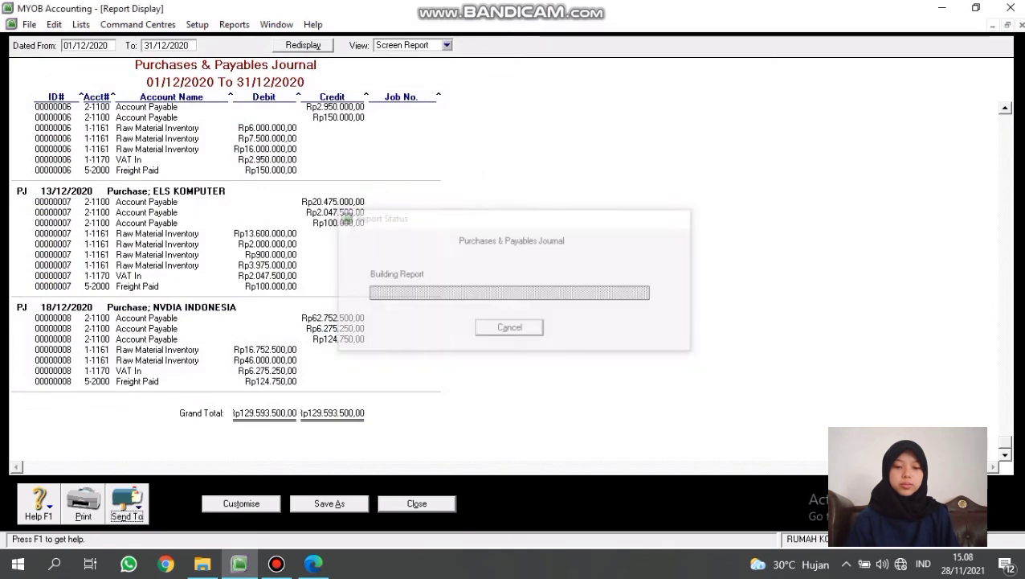
click(416, 503)
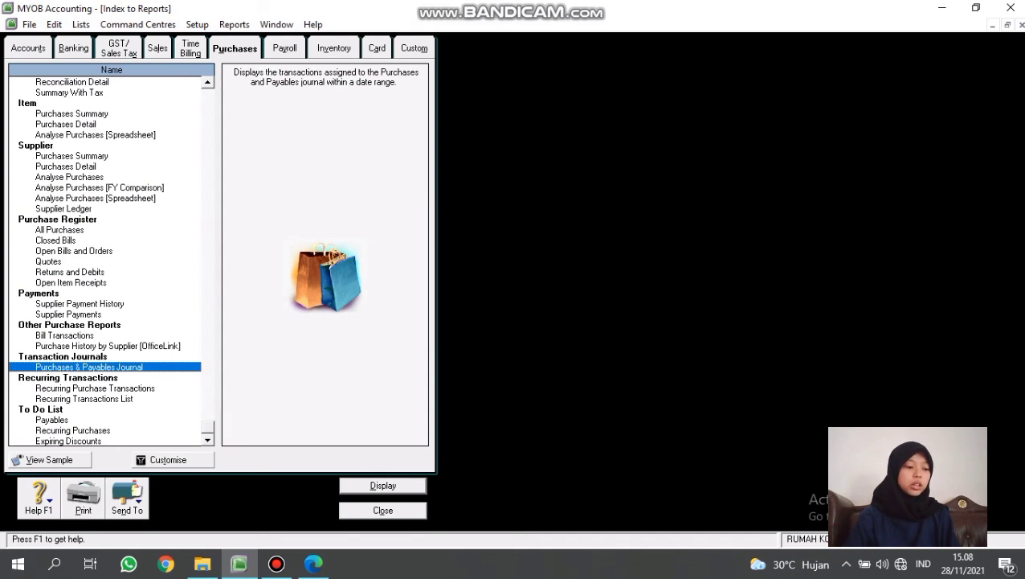
- Display the Cash Receipts transaction journal from the banking reports for 01/12/2020 to 31/12/2020 and look through it
click(74, 48)
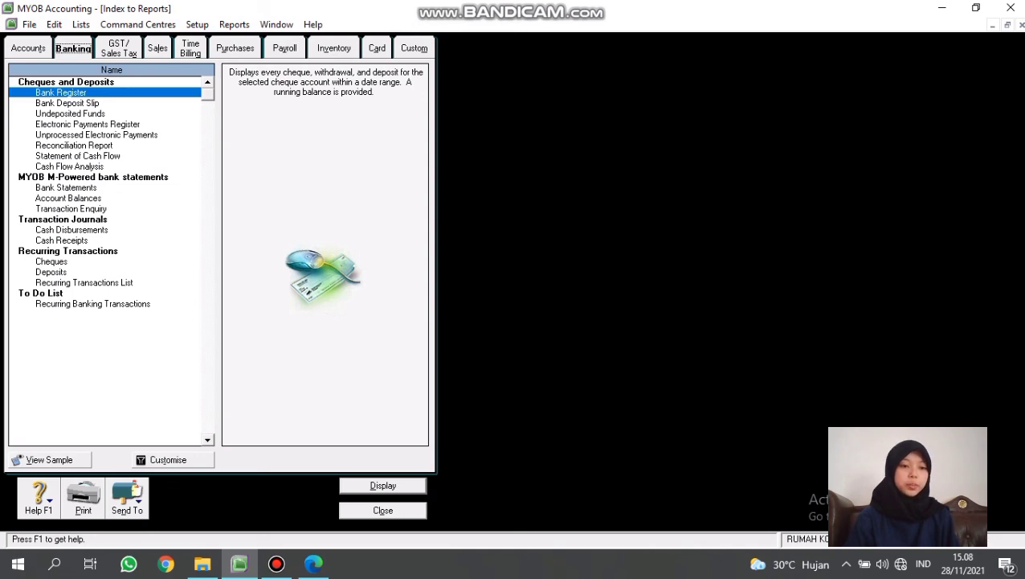
double_click(62, 240)
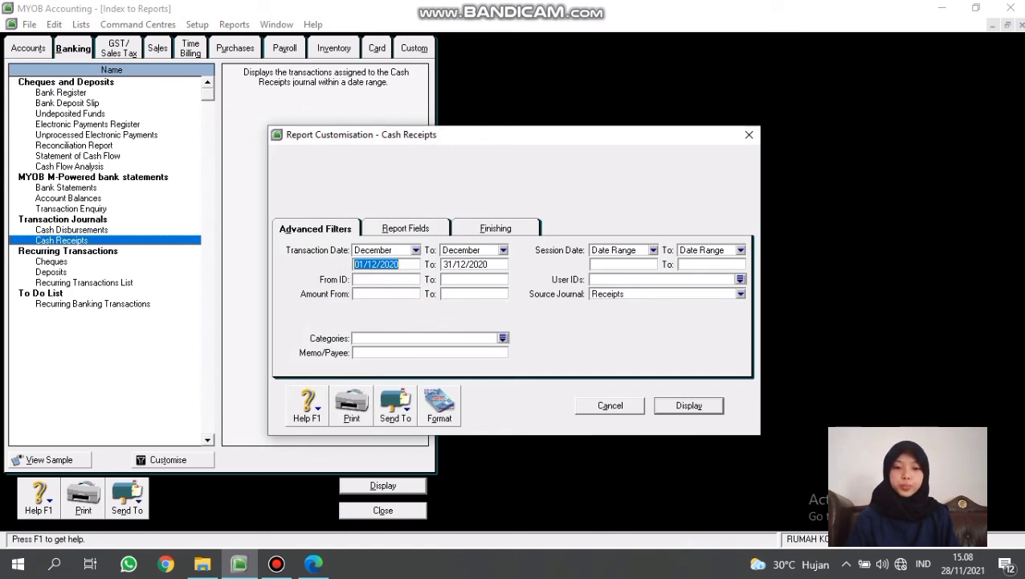
click(689, 406)
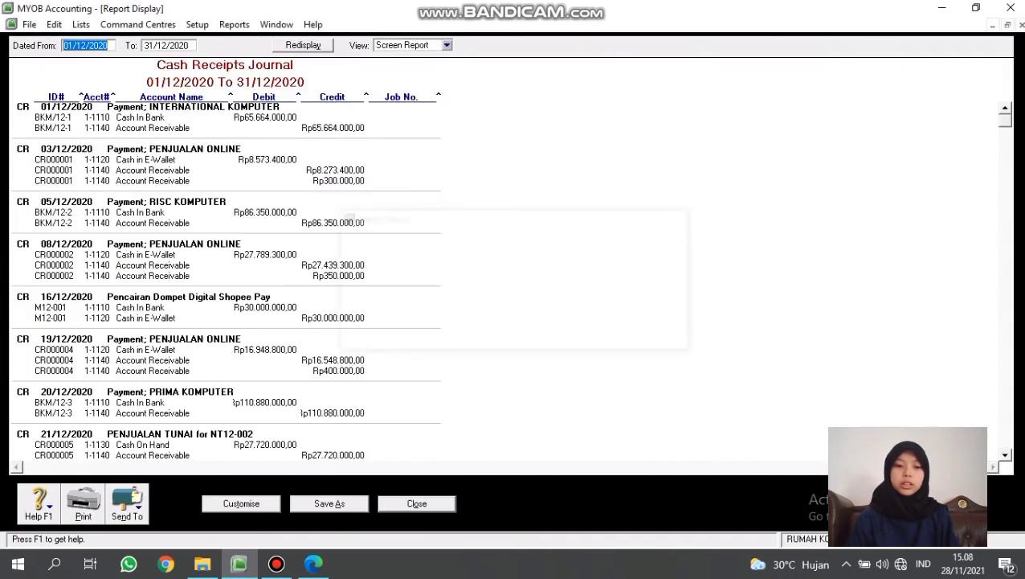
scroll(504, 281, down, 1)
scroll(504, 281, down, 1)
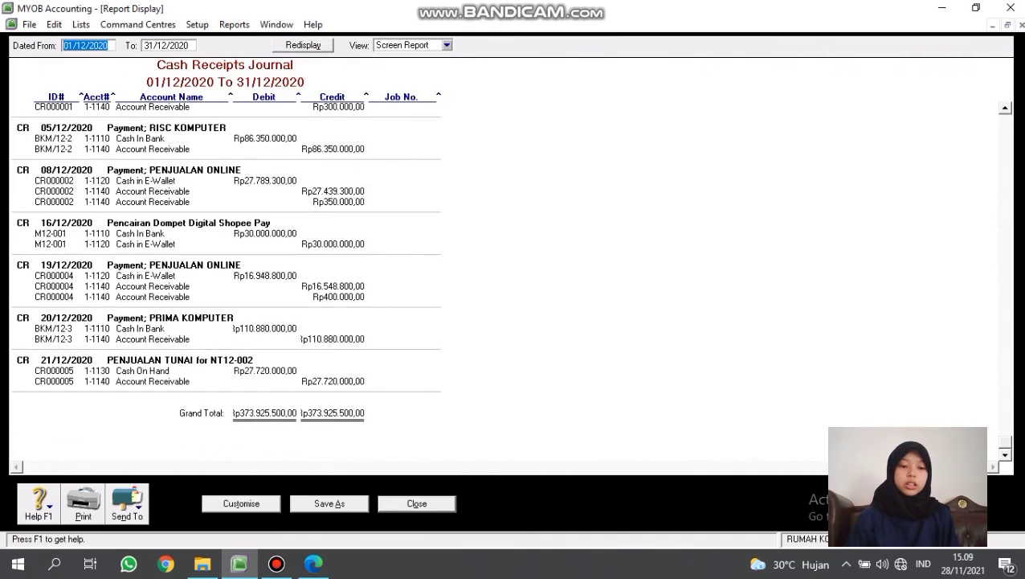
- Export the cash receipts journal as a PDF named "Cash Receipts" in the KELOMPOK 1 folder and close the report
click(127, 502)
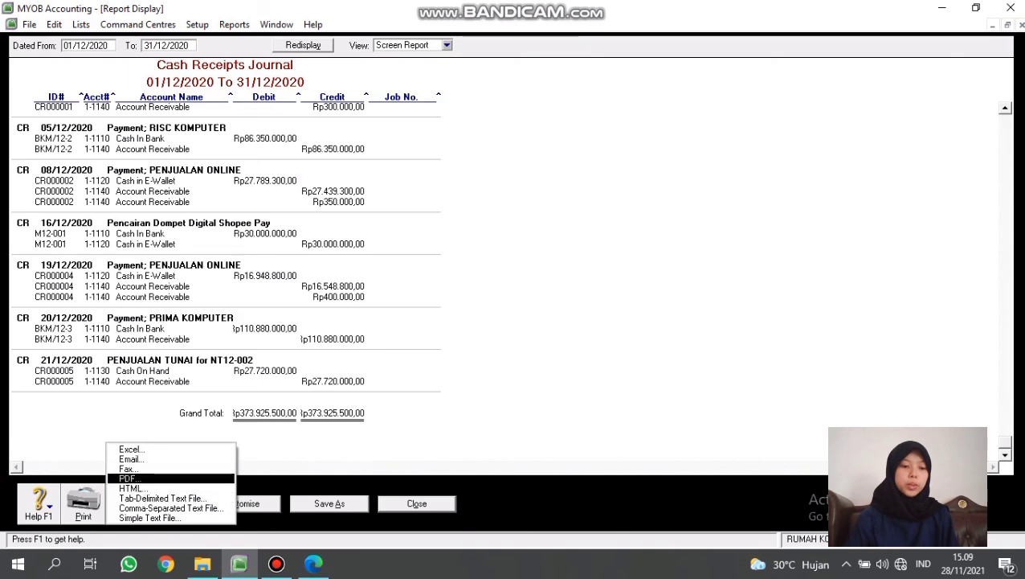
click(153, 475)
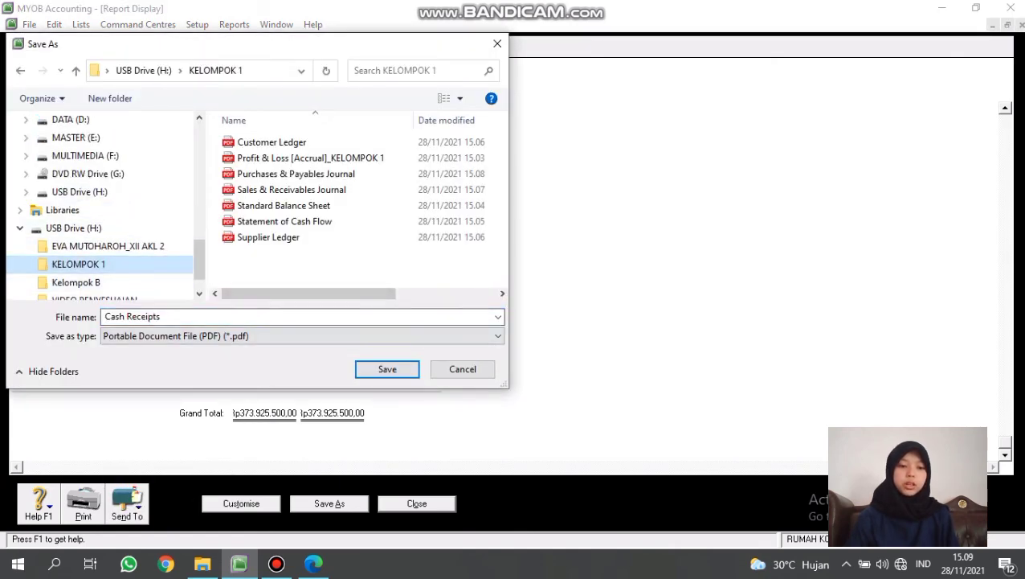
click(388, 369)
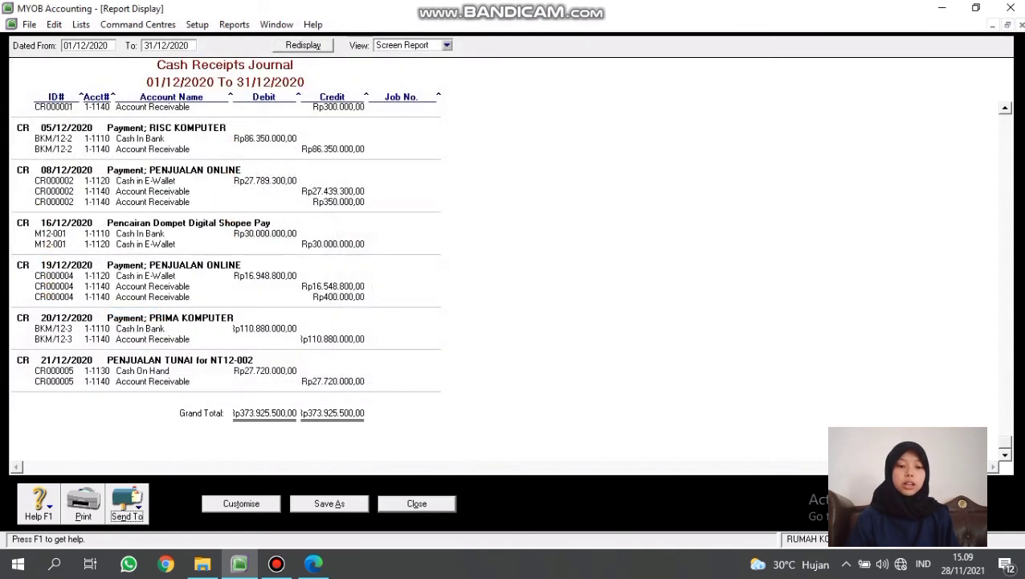
click(417, 503)
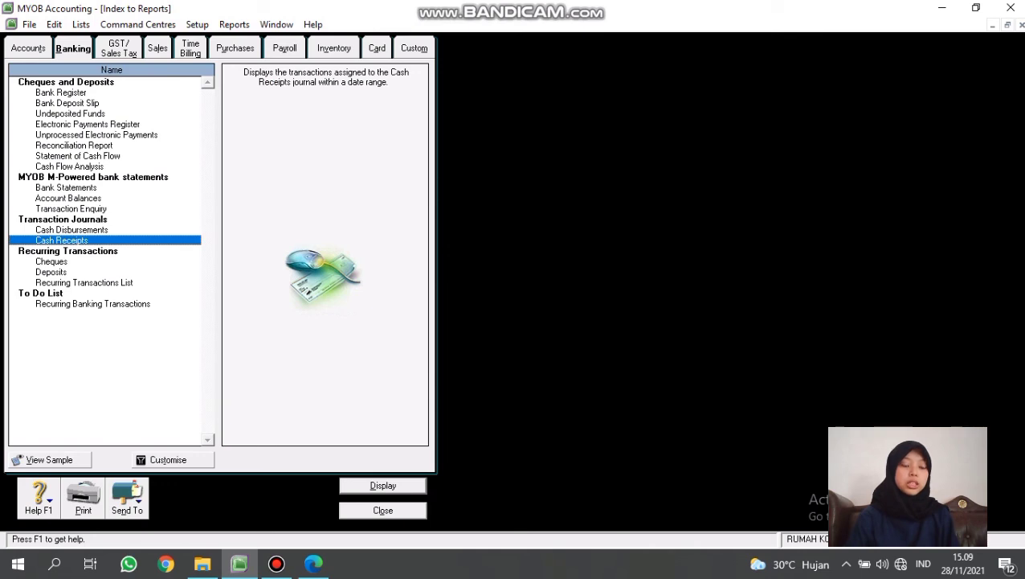
- Display the Cash Disbursements transaction journal from the banking reports for 01/12/2020 to 31/12/2020 and look through it to the grand total
double_click(71, 230)
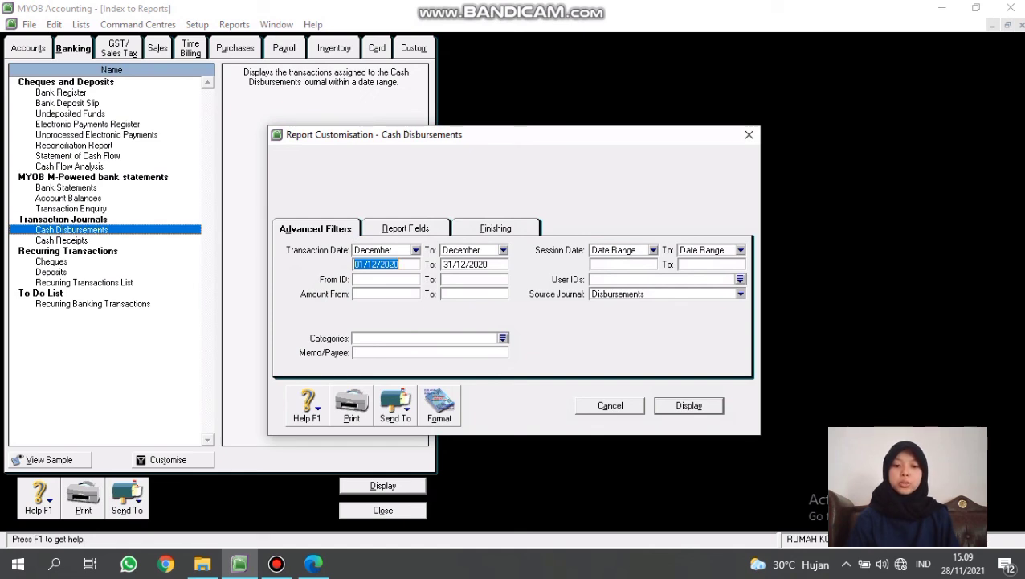
key(Return)
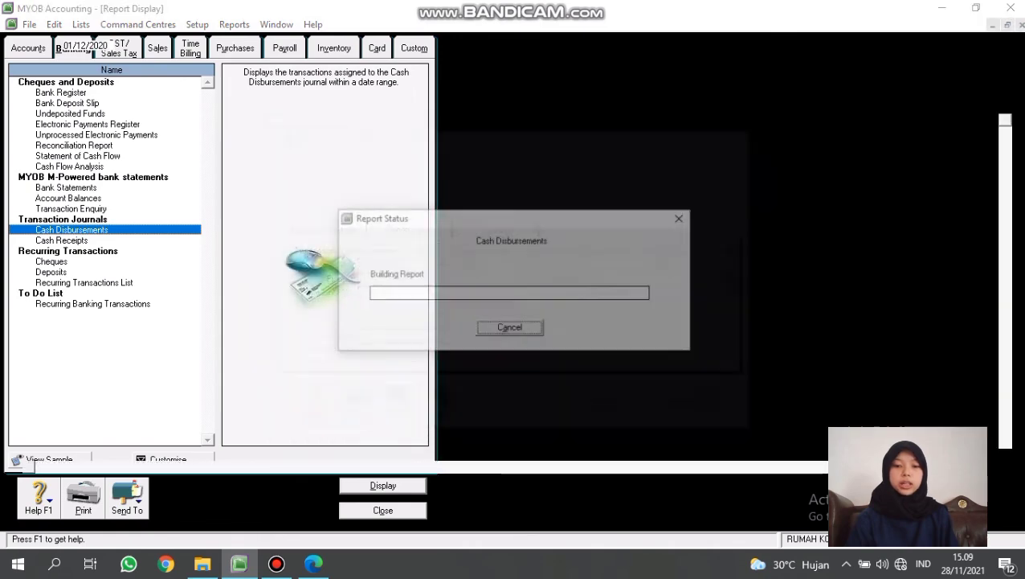
scroll(225, 281, down, 15)
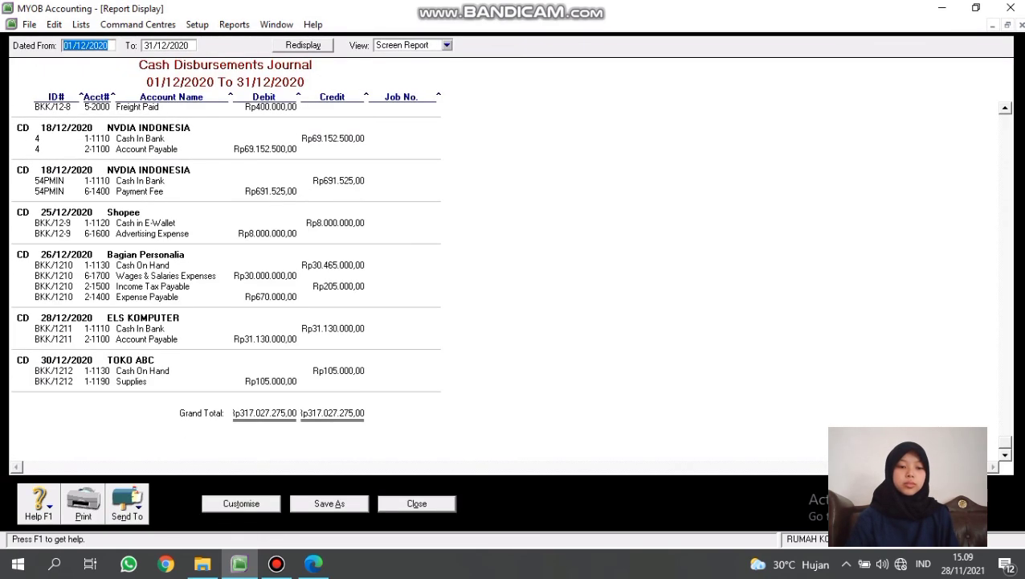
scroll(507, 281, up, 8)
scroll(506, 282, down, 8)
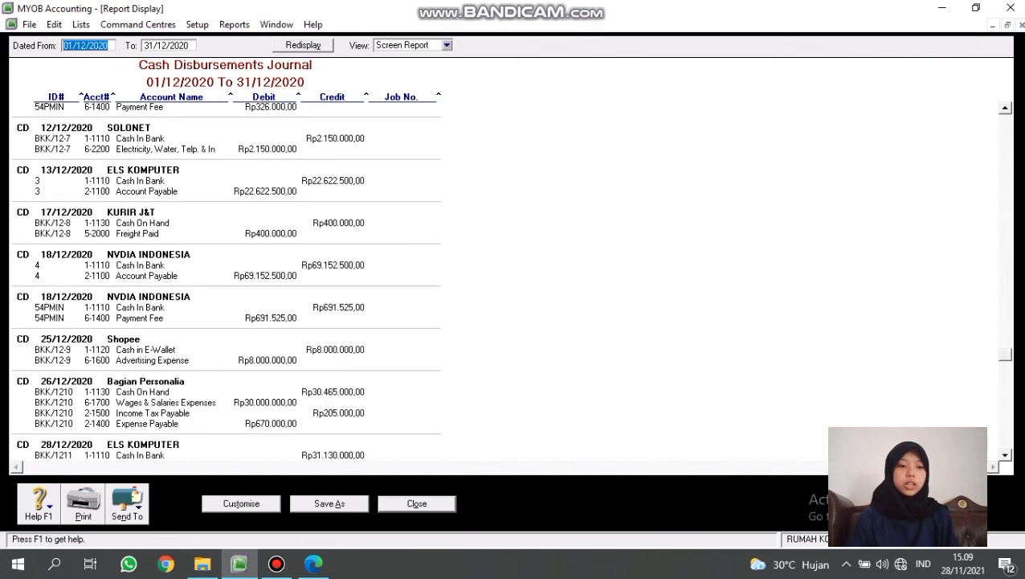
- Export the cash disbursements journal as a PDF named "Cash Disbursements" in the KELOMPOK 1 folder, then close the report and the reports index
click(127, 503)
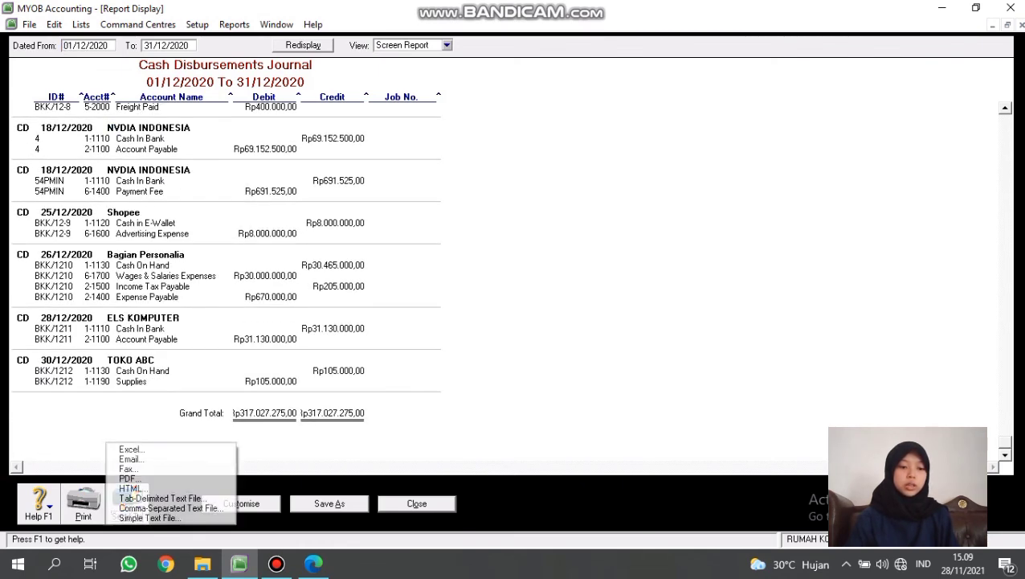
click(129, 478)
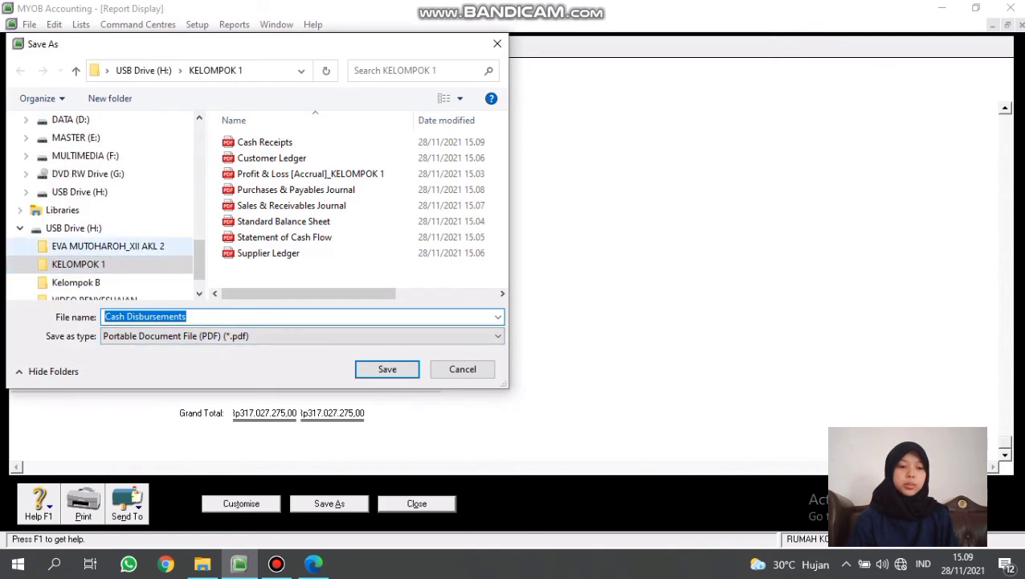
click(79, 264)
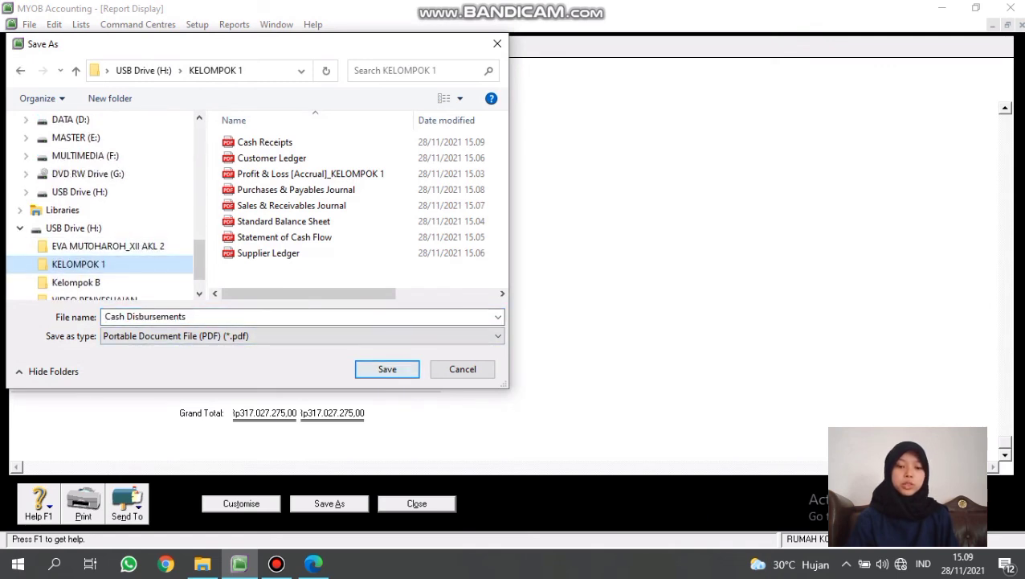
click(388, 369)
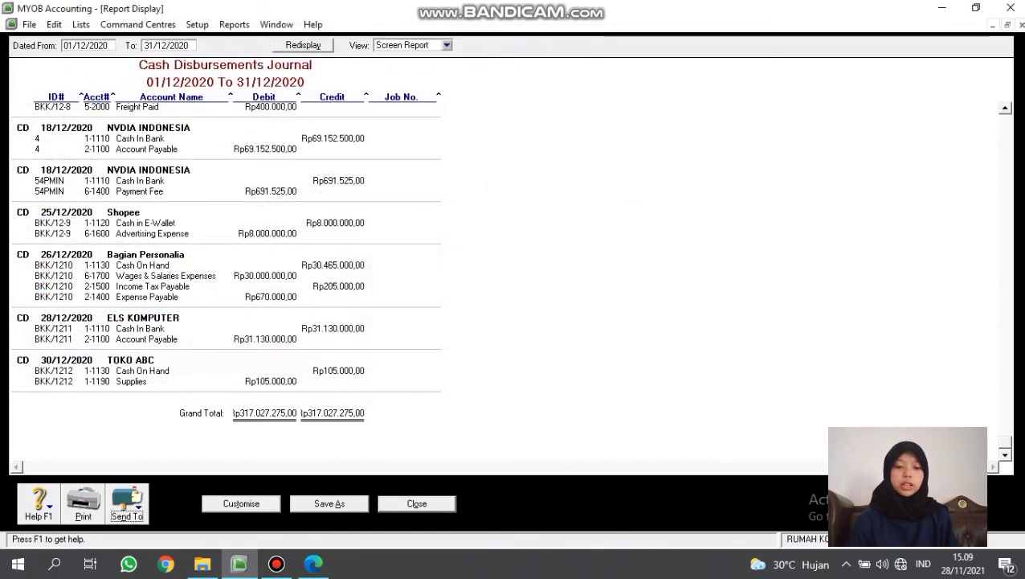
click(416, 504)
click(402, 508)
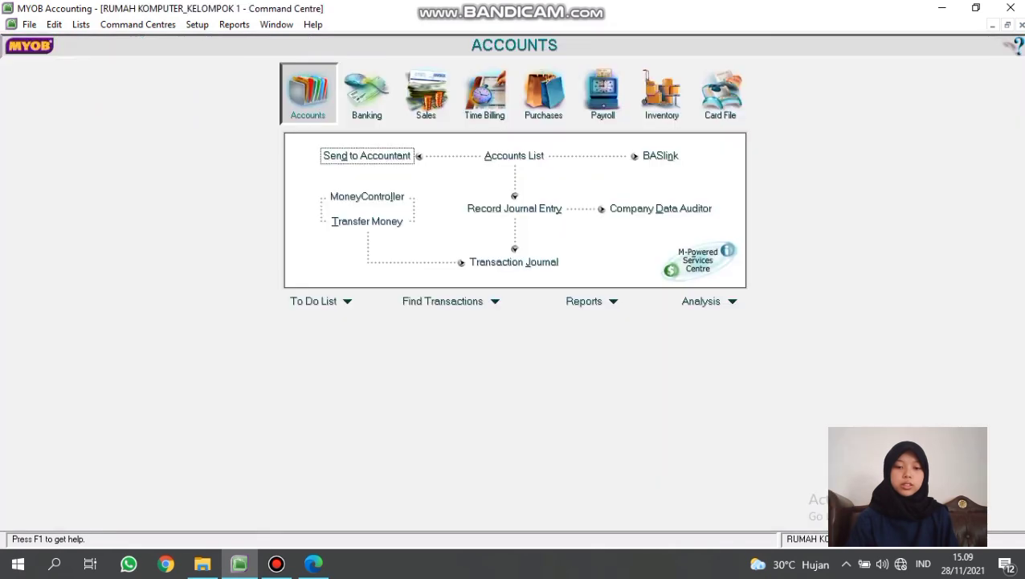